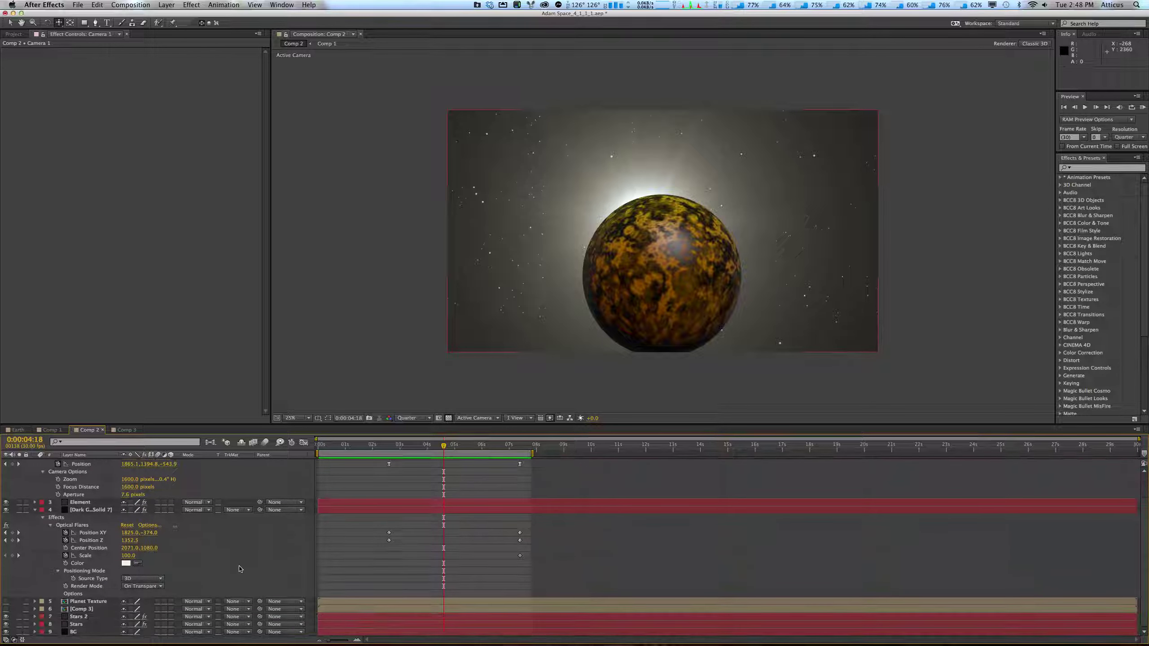
Set Size X, Size Y and Size Z of the Stars 2 layer's Form effect to 10000 each.
click(75, 617)
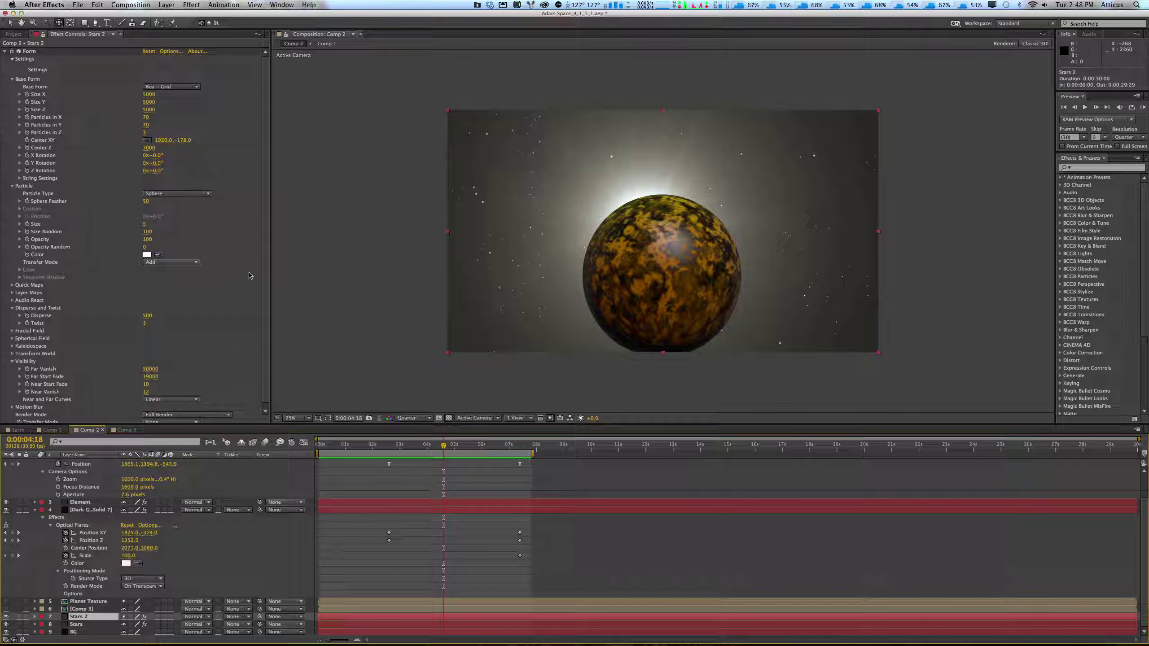
click(149, 94)
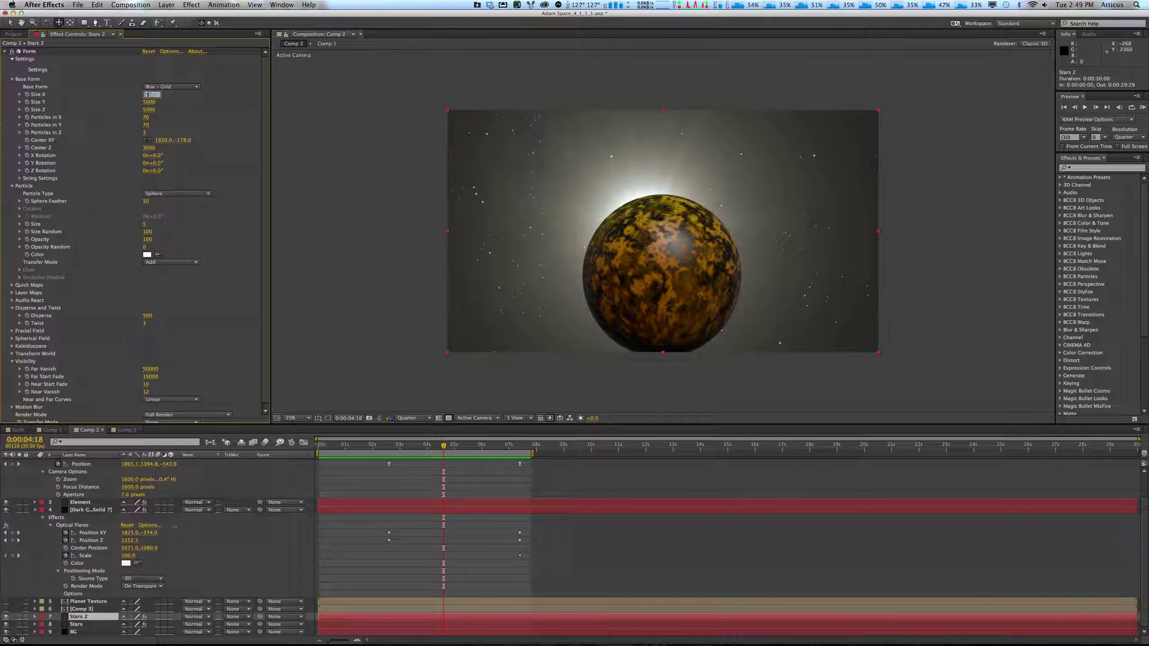
text(1000)
key(Tab)
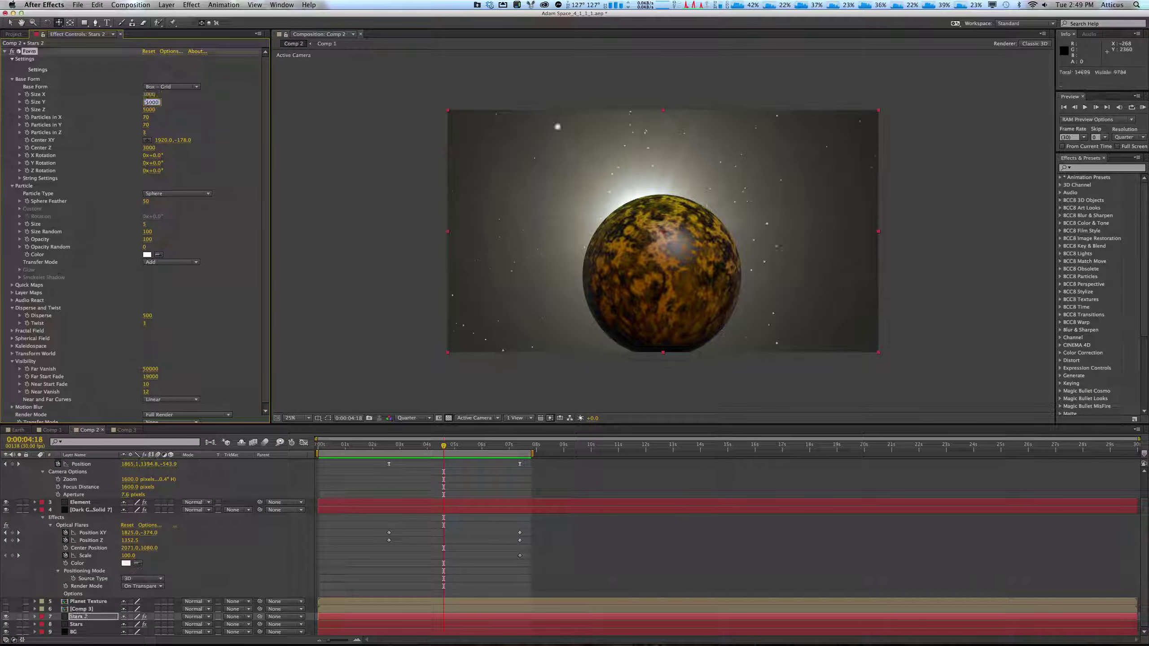
key(shift+Tab)
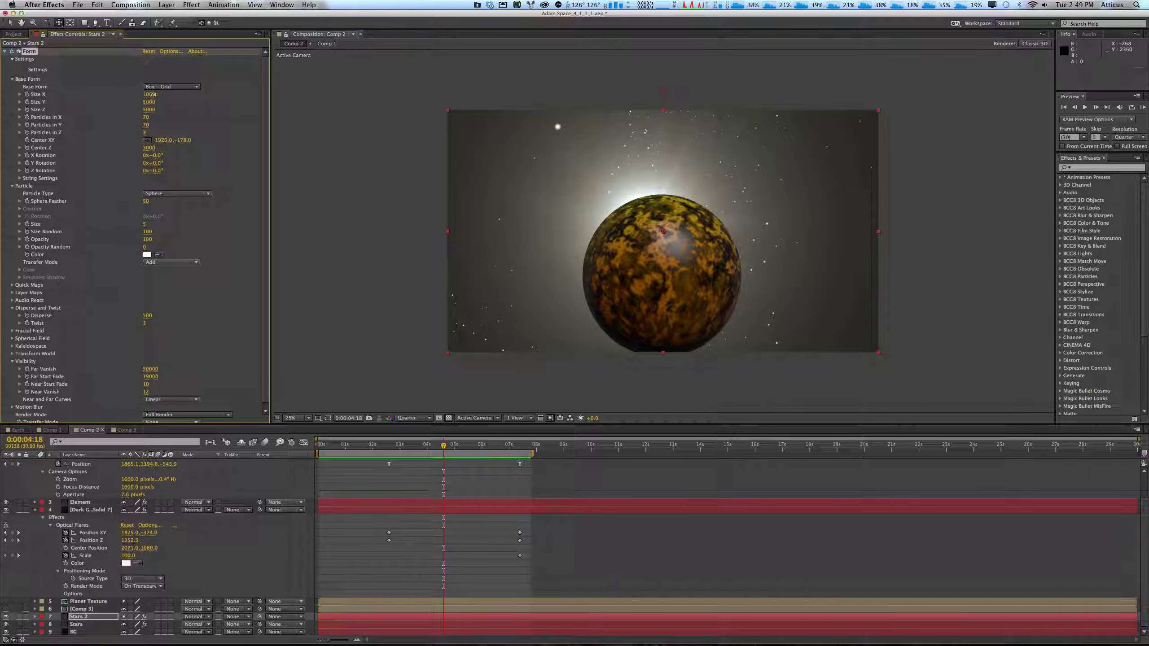
text(10000)
key(Tab)
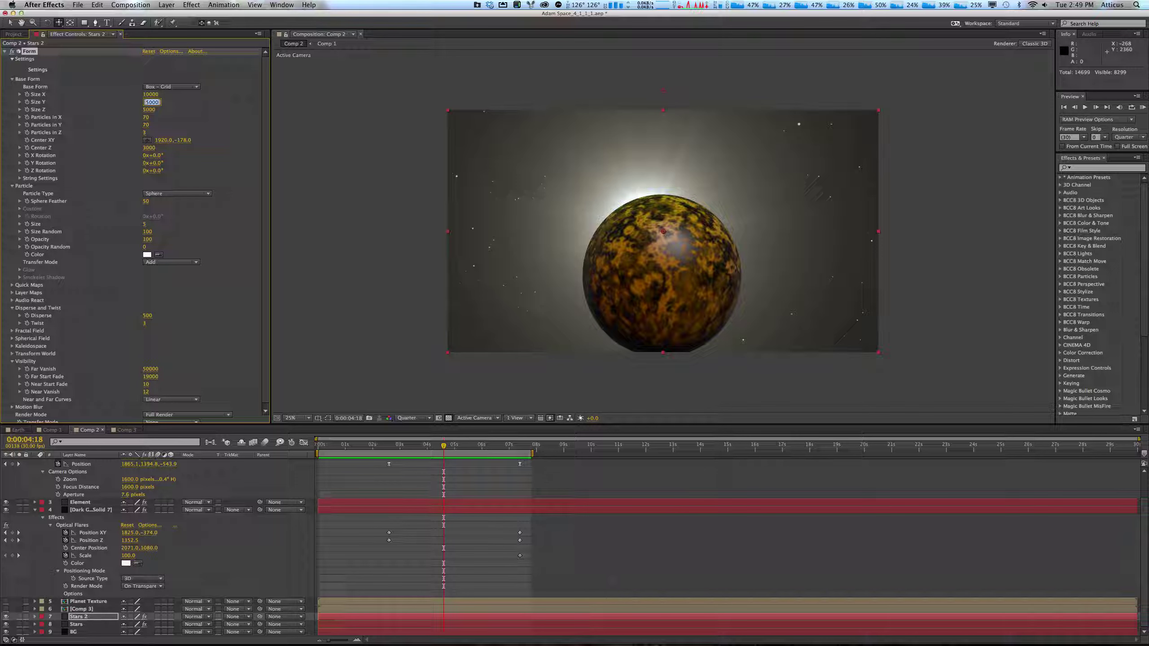
text(10)
key(Tab)
text(1000)
key(Return)
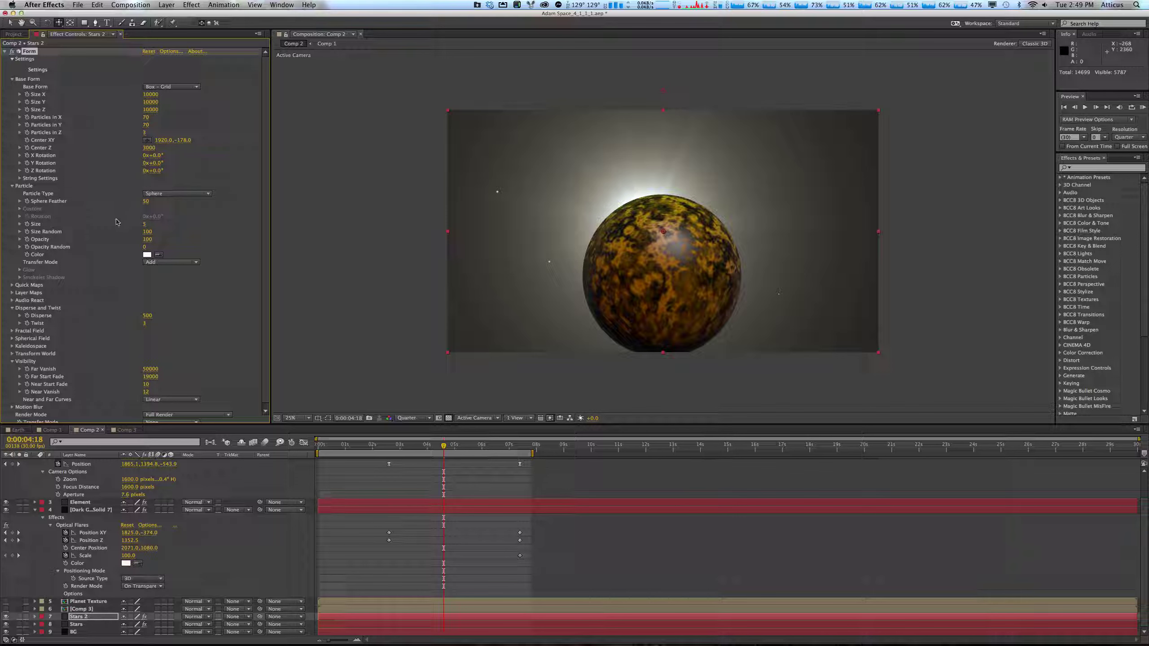
click(147, 255)
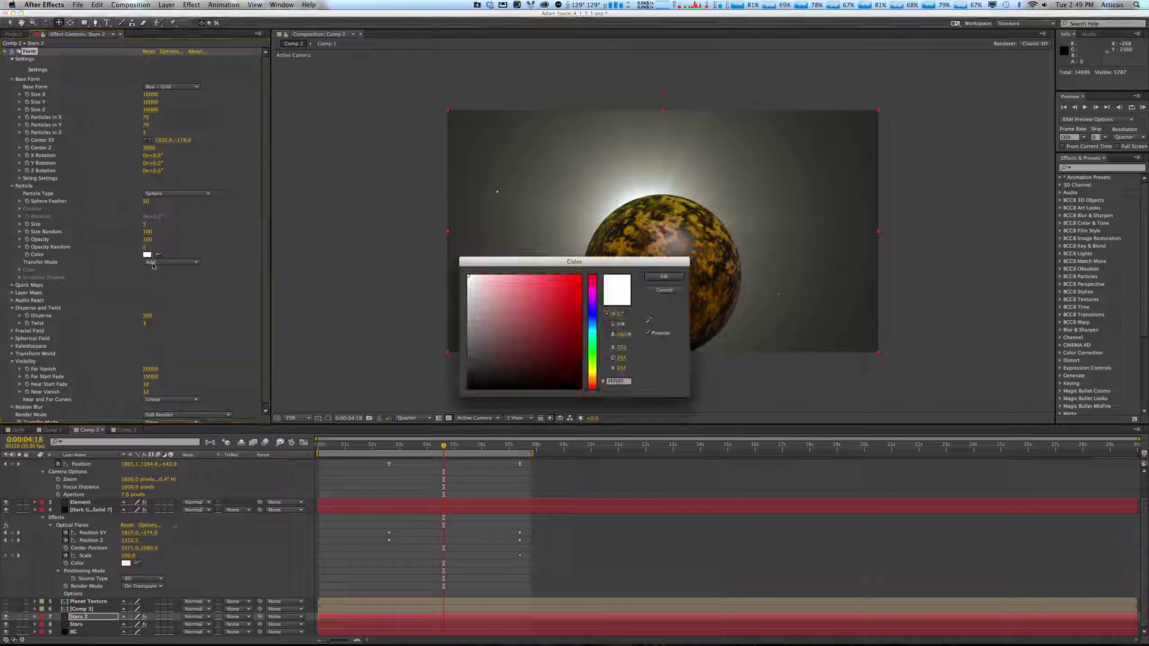
click(664, 290)
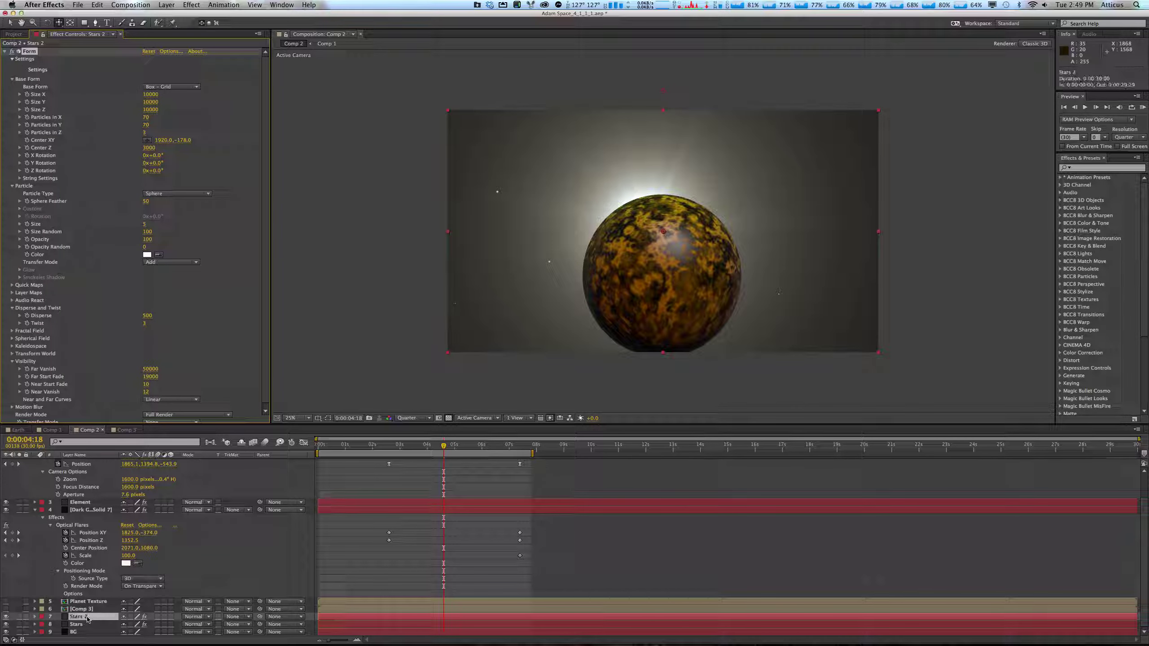
Duplicate the Stars 2 layer and reset the copy's Form effect to its defaults.
key(super+d)
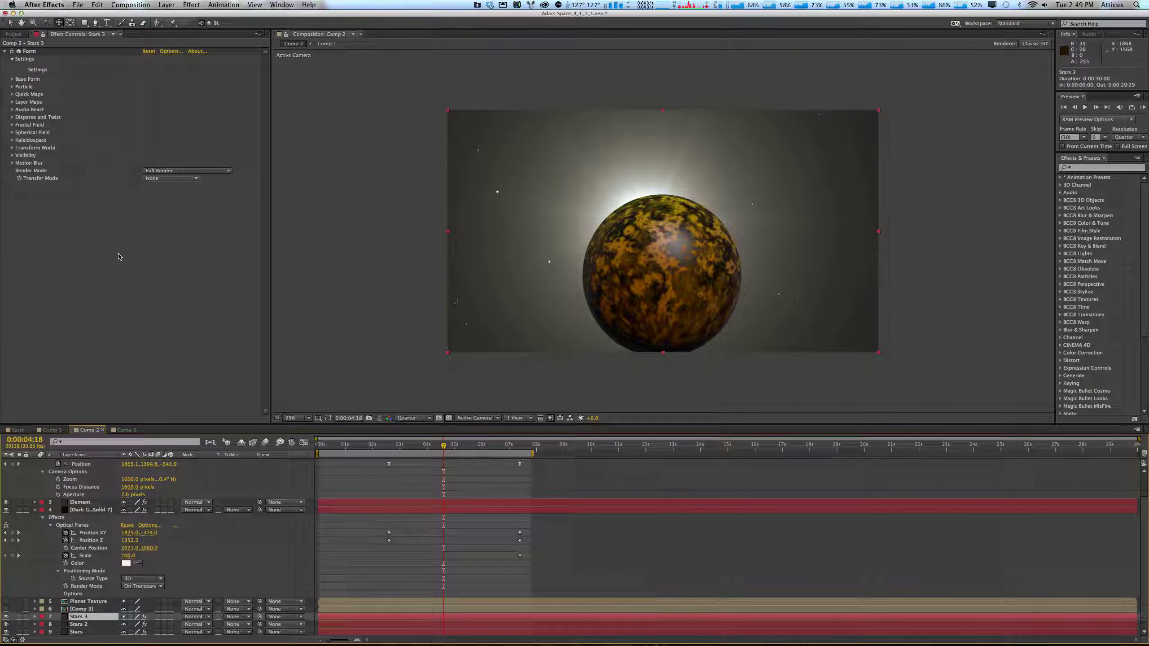
click(149, 57)
click(149, 59)
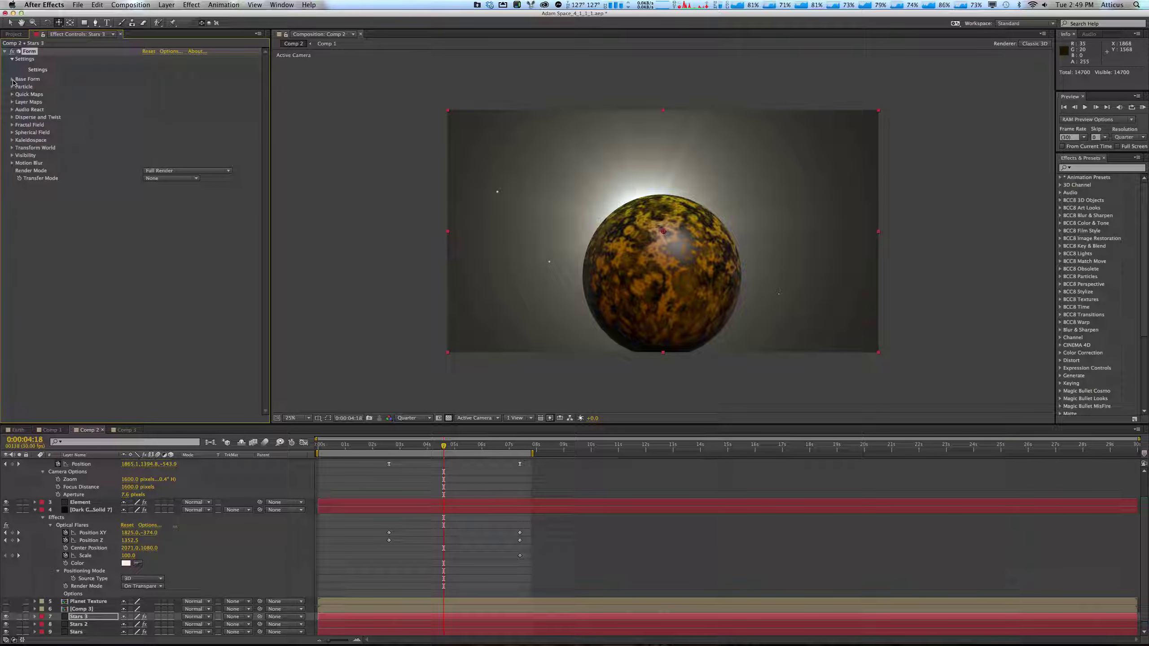
Solo Stars 3 on a black background and make its Form base Sphere - Layered, with Size X 1010 and Size Y 480.
click(19, 616)
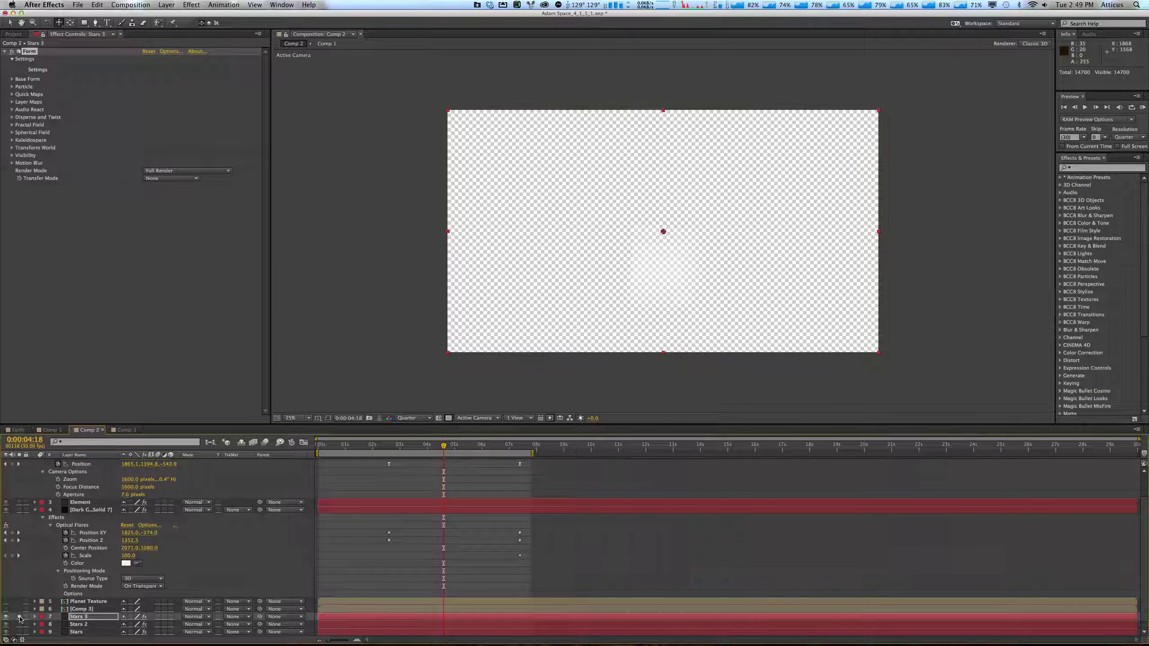
click(449, 418)
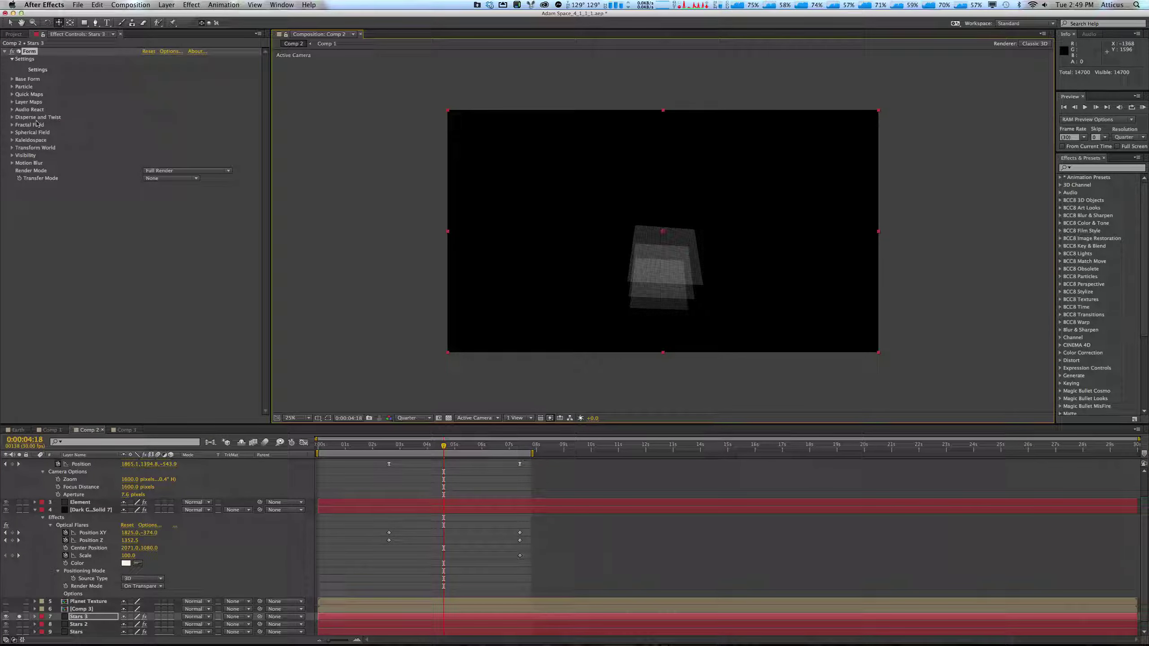
click(12, 79)
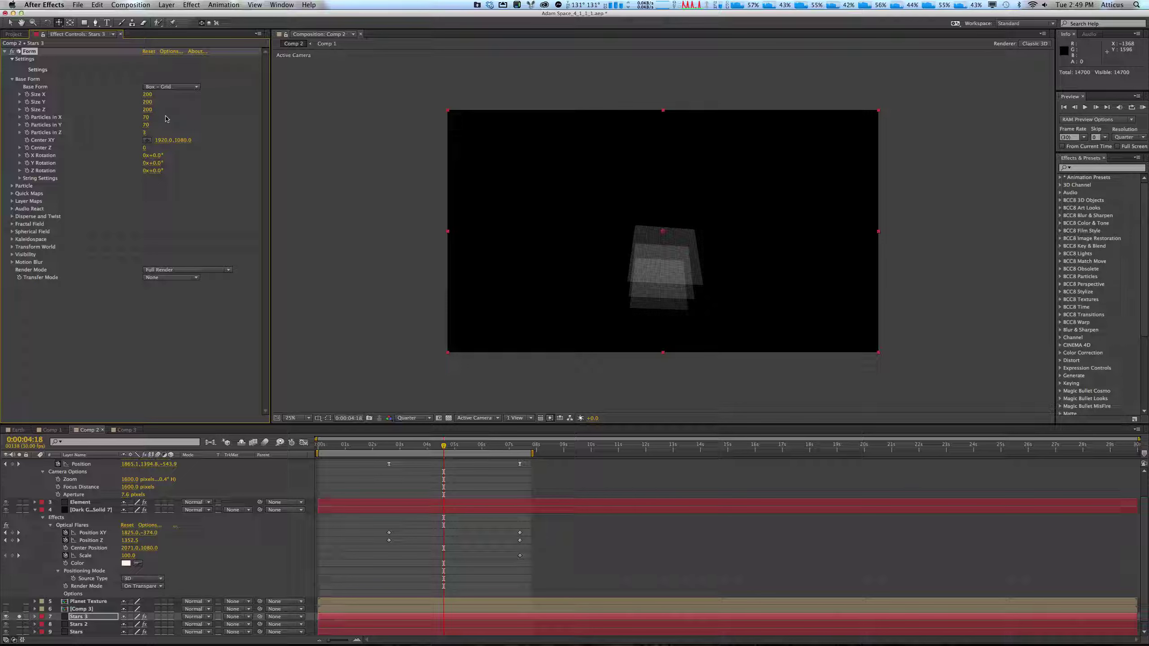
mouse_move(148, 95)
mouse_down()
mouse_move(180, 93)
mouse_move(145, 113)
mouse_up()
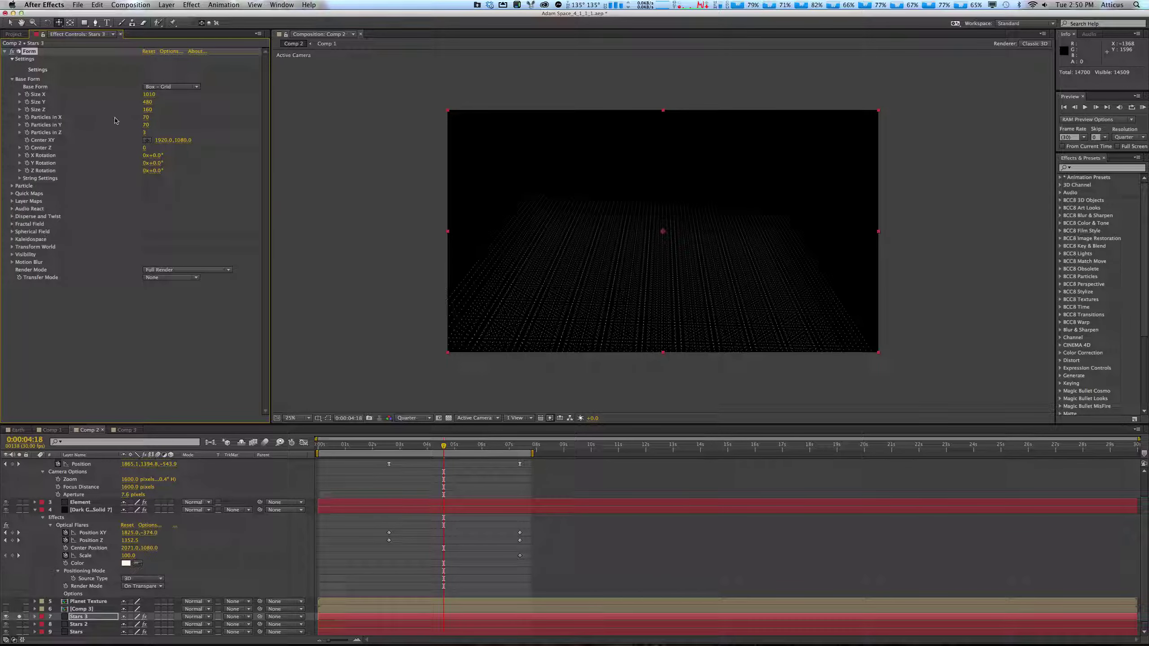
click(162, 87)
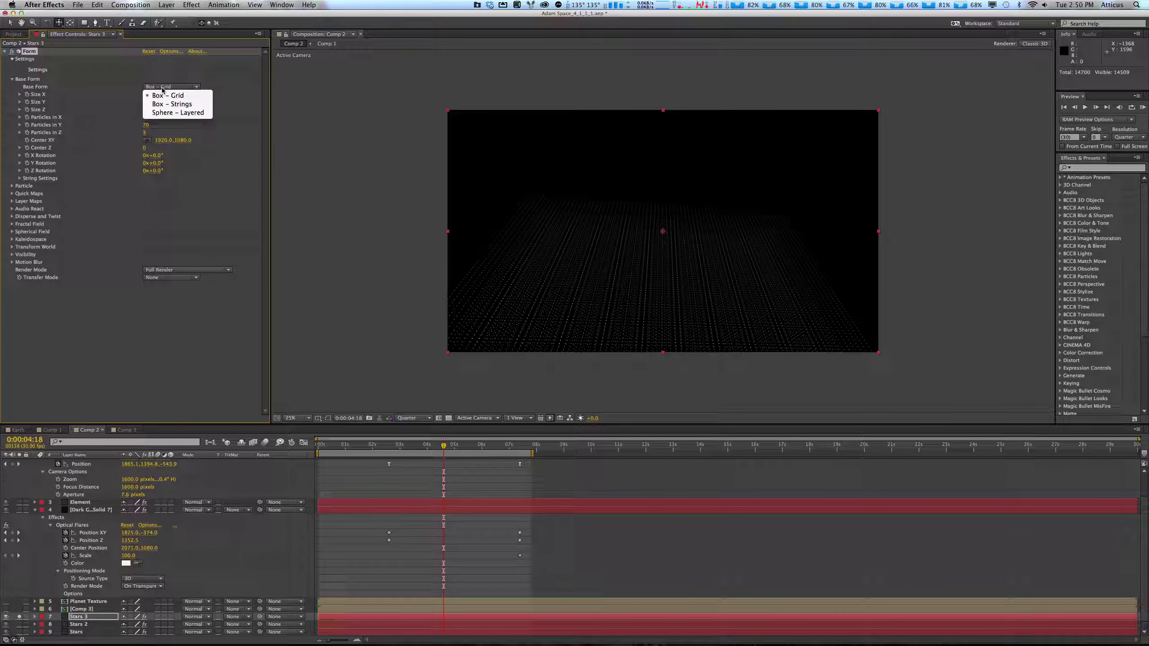
click(172, 112)
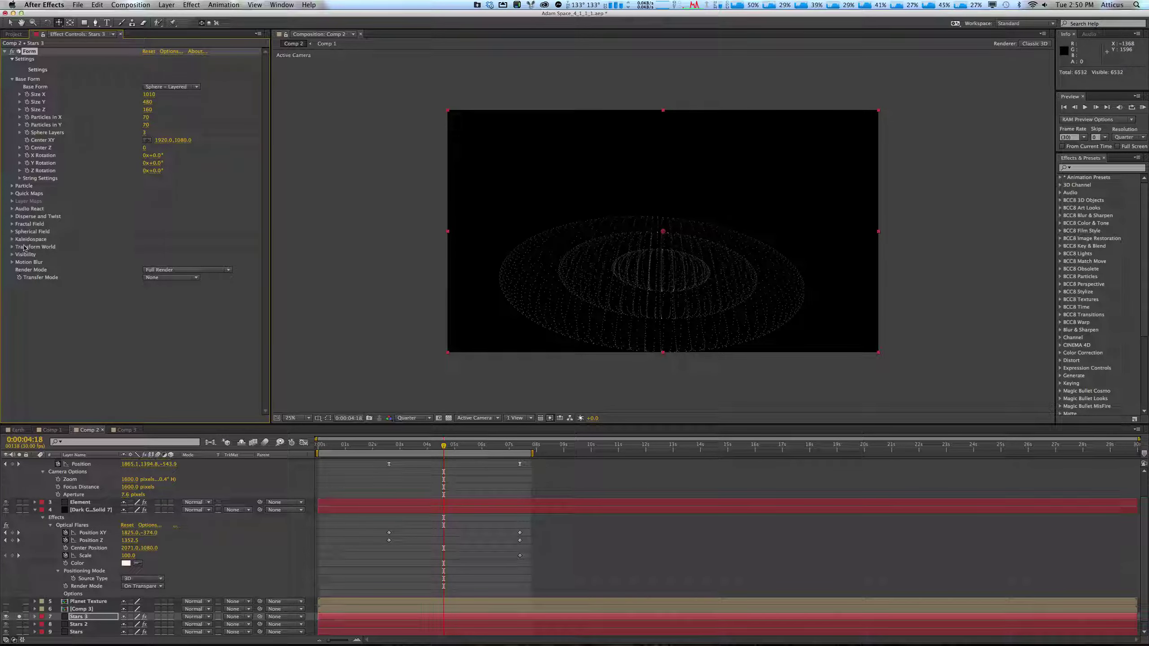
Disperse the Stars 3 particles, setting Twist to 1 and Size Random to 100, and unsolo the layer.
click(12, 216)
drag(145, 224, 149, 222)
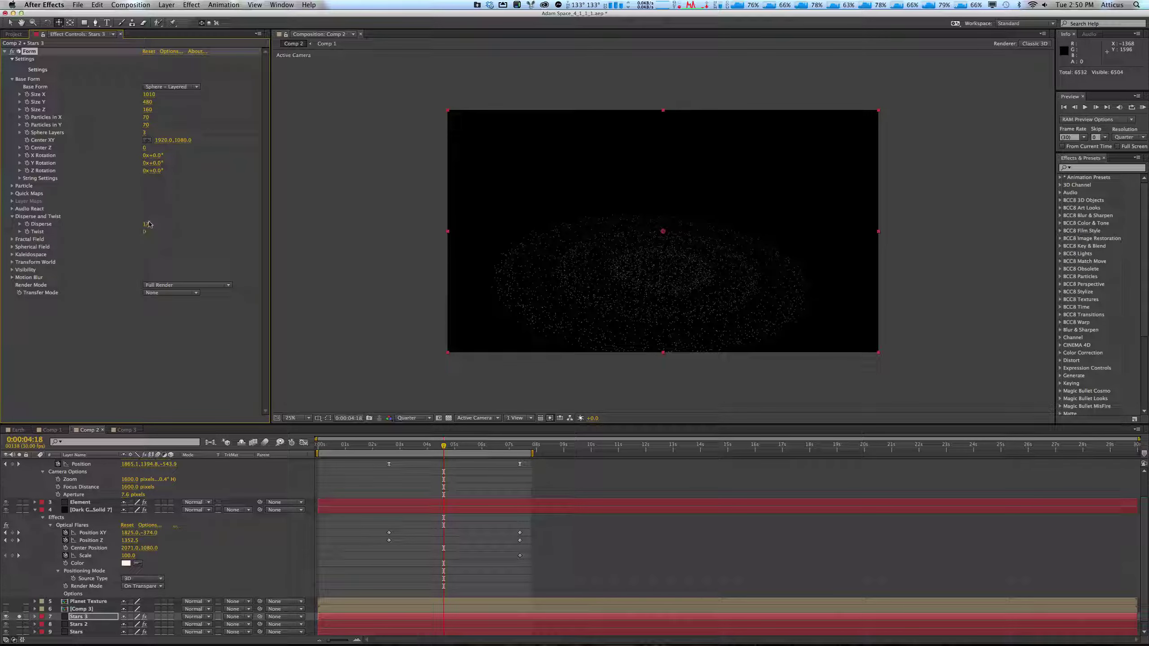
drag(145, 231, 149, 227)
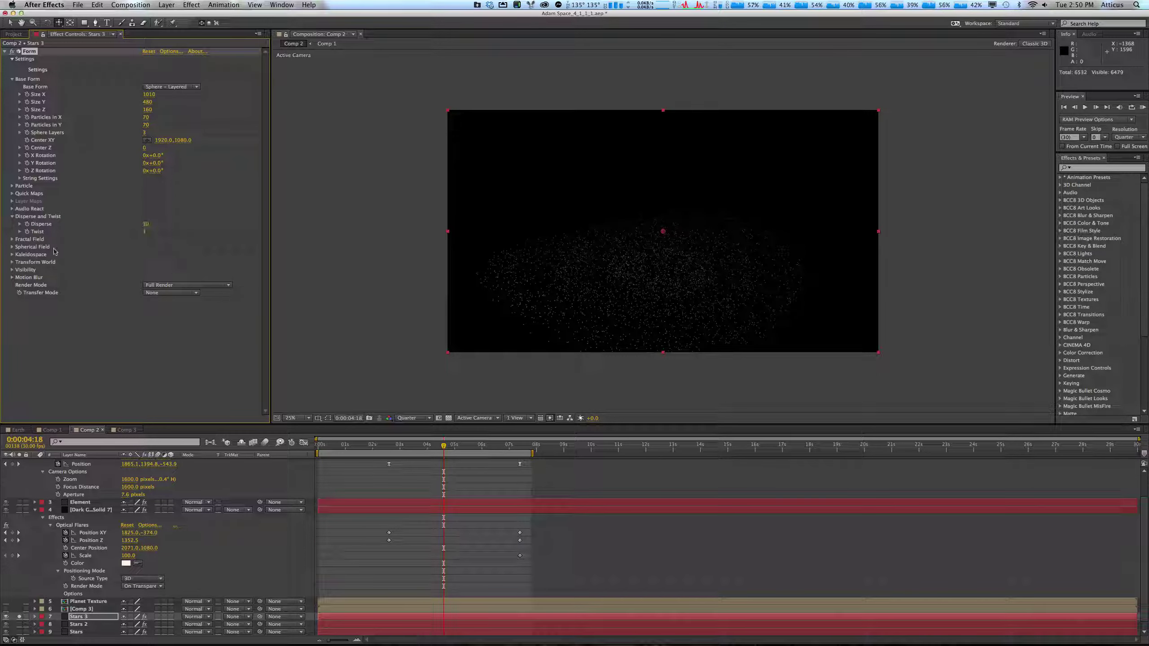
click(12, 185)
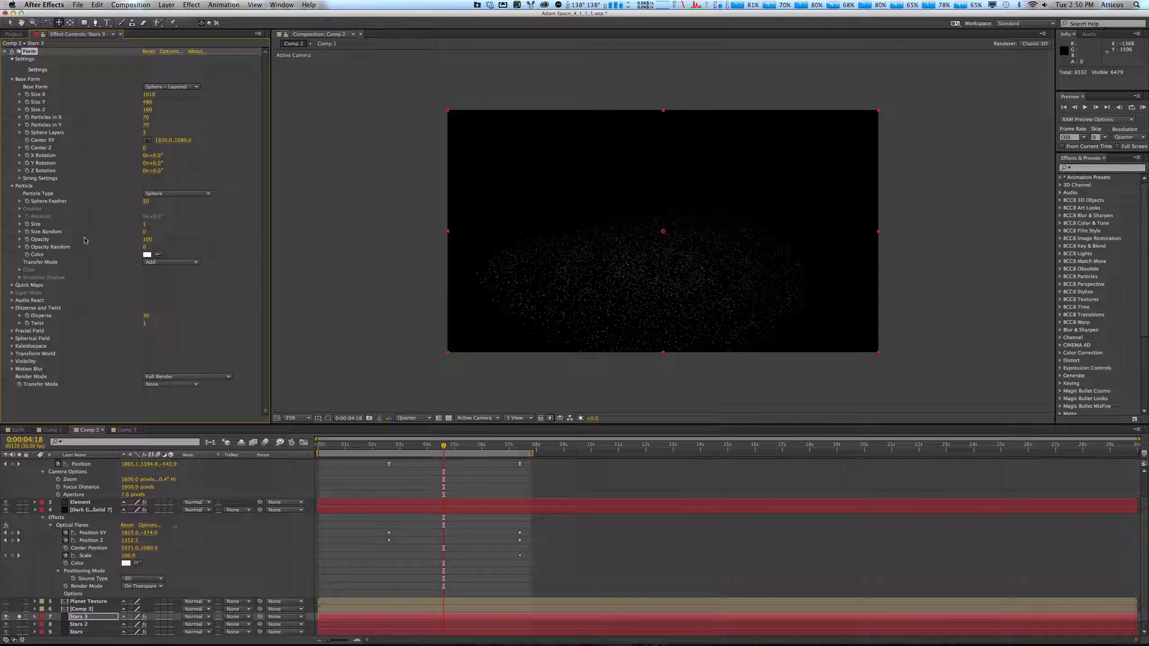
click(145, 235)
drag(145, 236, 261, 225)
click(19, 617)
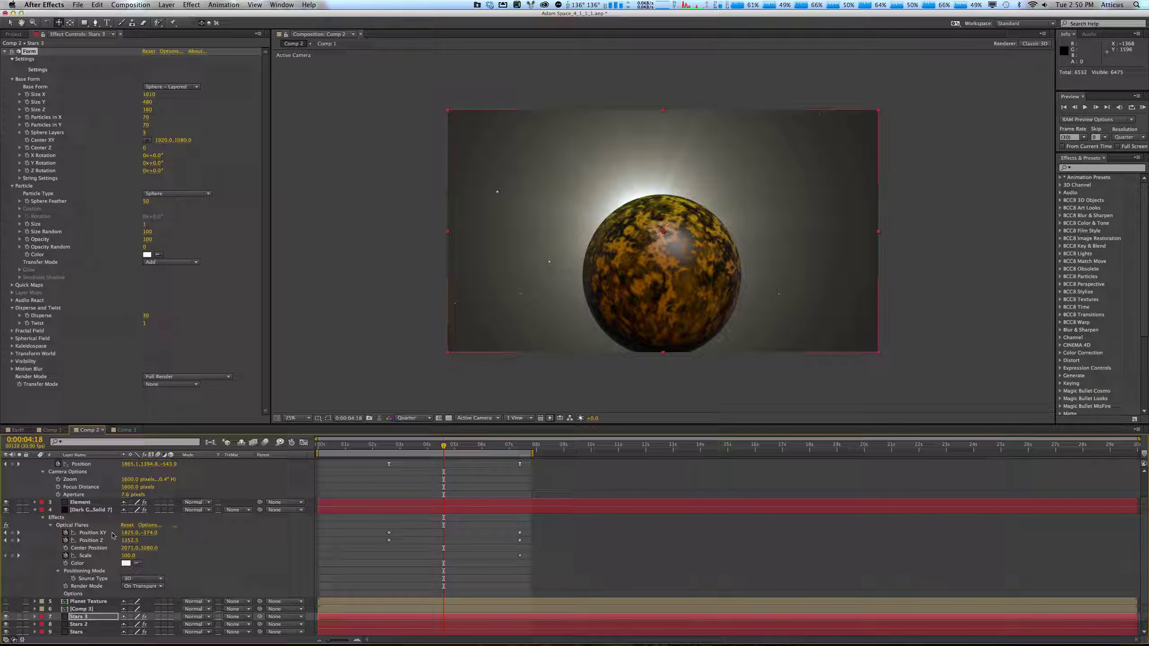
Try the Optical Flares solid above the Element layer and return it to below that layer.
click(81, 510)
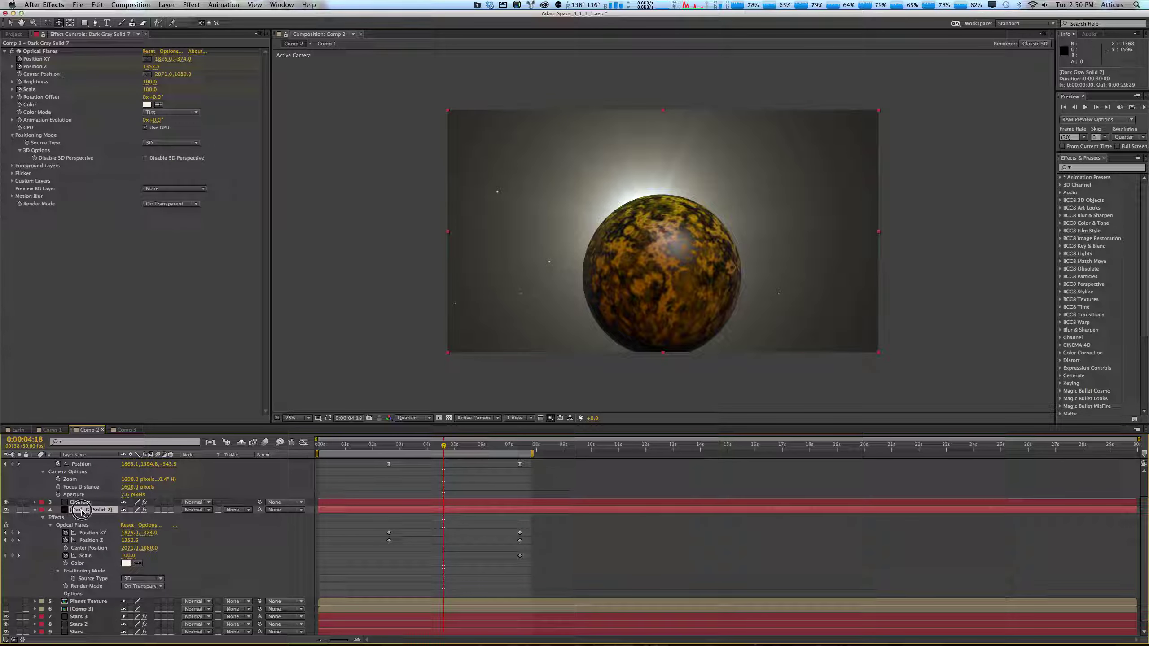
drag(81, 510, 84, 502)
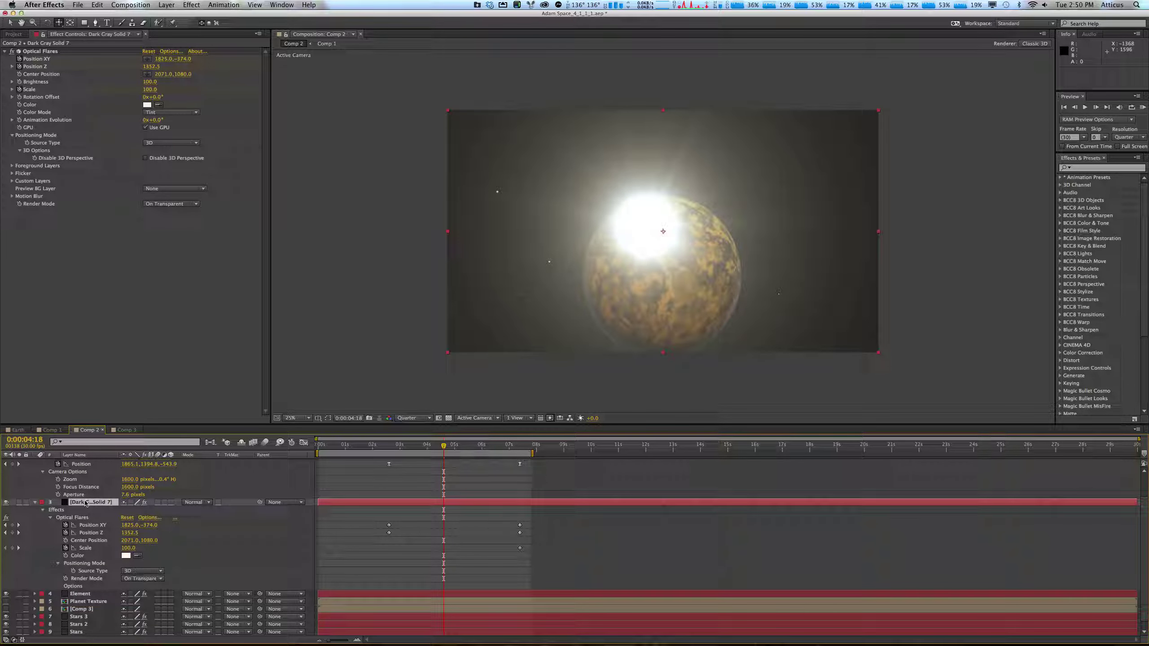
drag(85, 502, 87, 599)
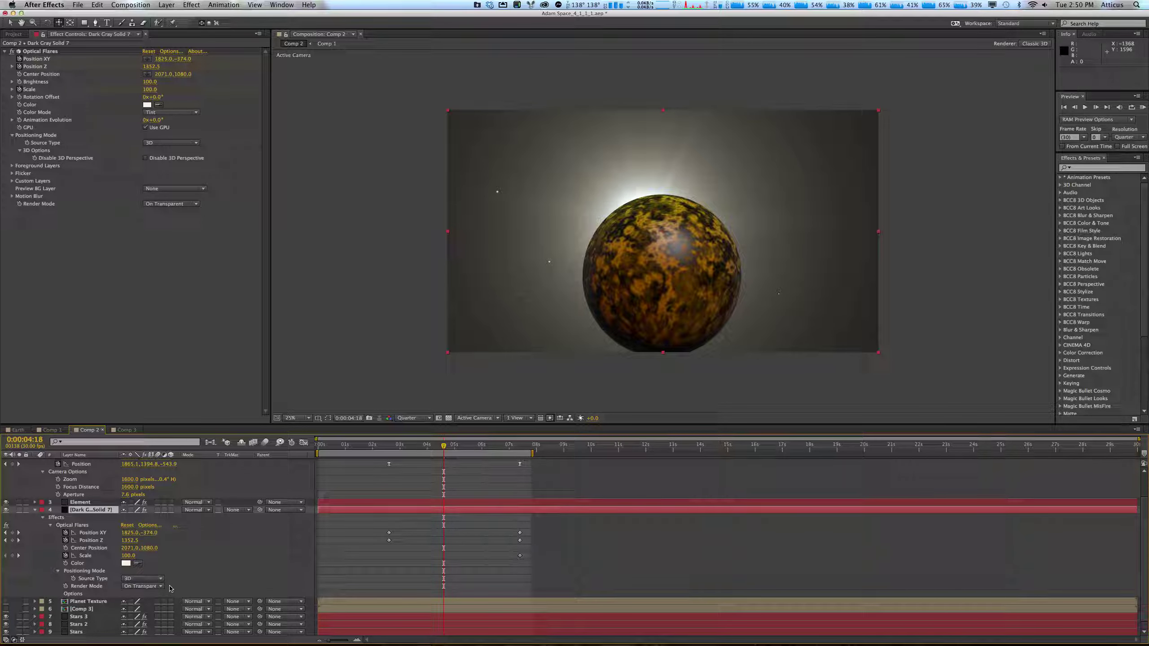
Duplicate the Element layer and place the Optical Flares solid between the two copies.
click(81, 502)
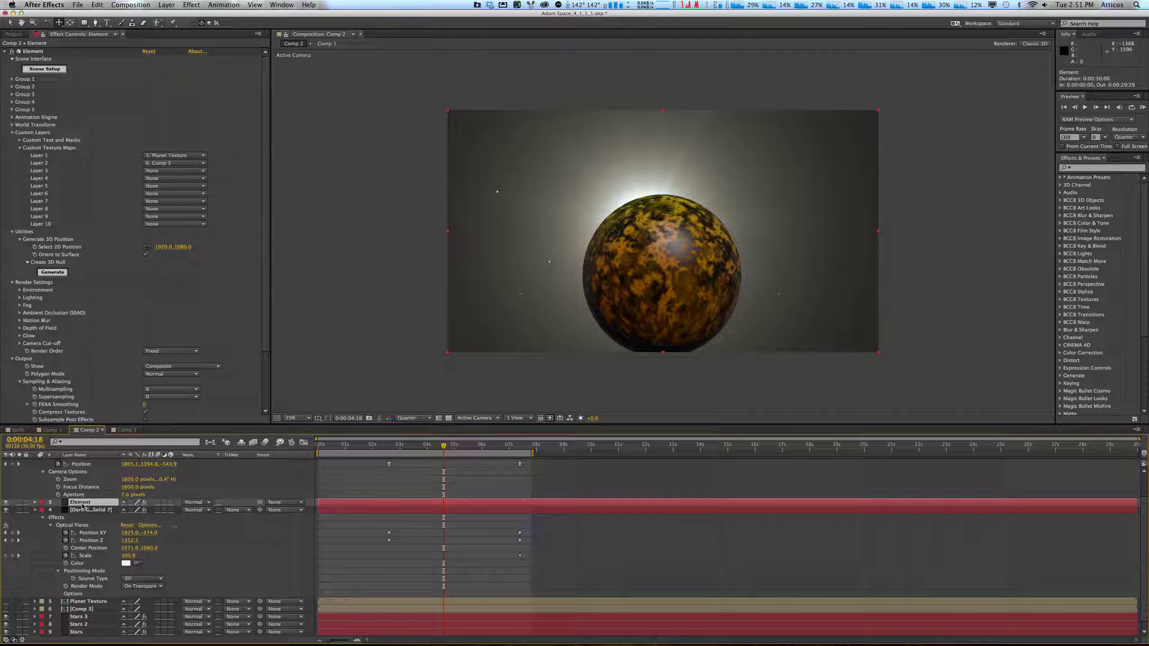
key(ctrl+d)
mouse_move(91, 518)
mouse_down()
mouse_move(92, 504)
mouse_move(103, 509)
mouse_up()
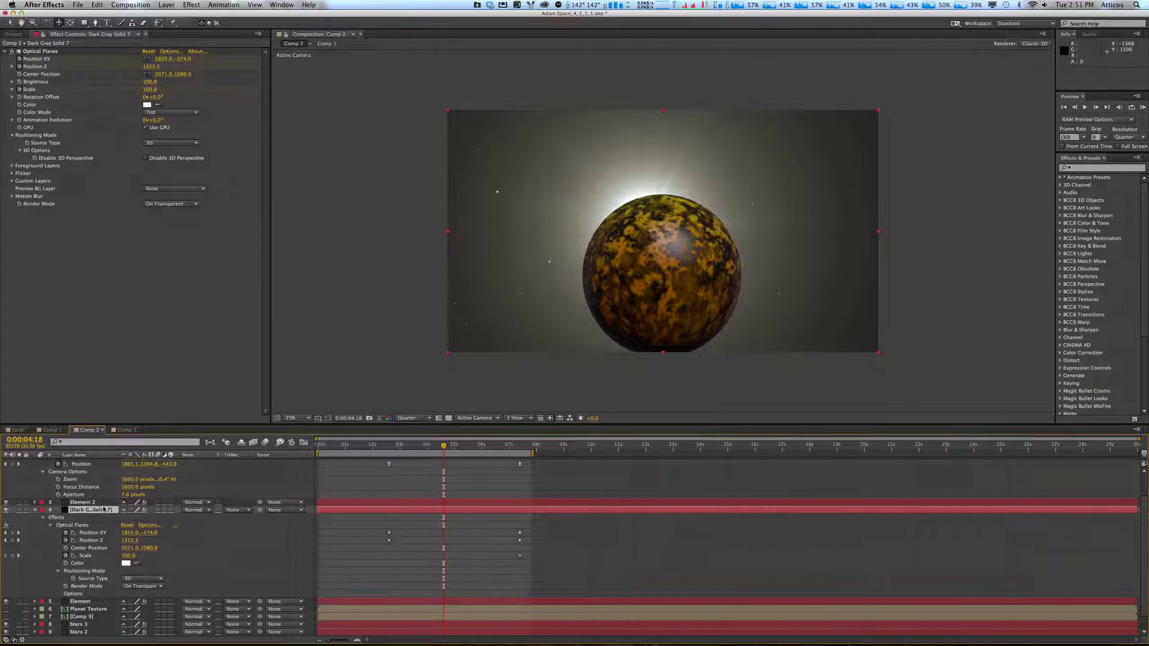
View the Optical Flares solid and Element 2 in isolation, and try deleting the flare solid.
click(19, 510)
click(19, 502)
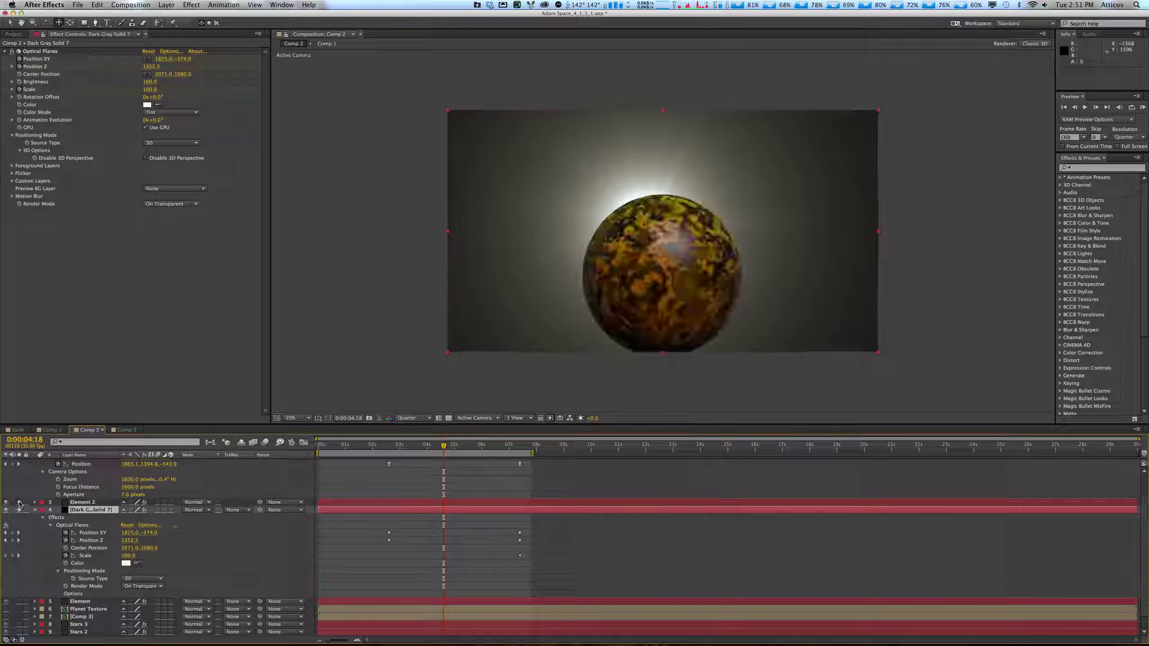
key(Delete)
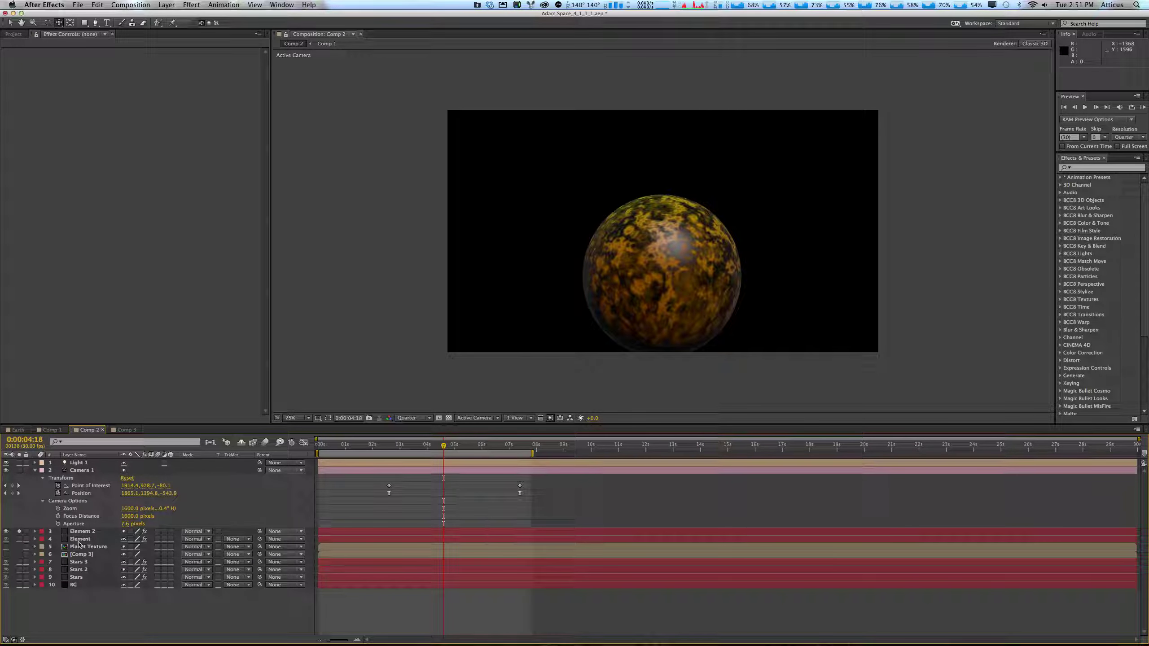
click(19, 532)
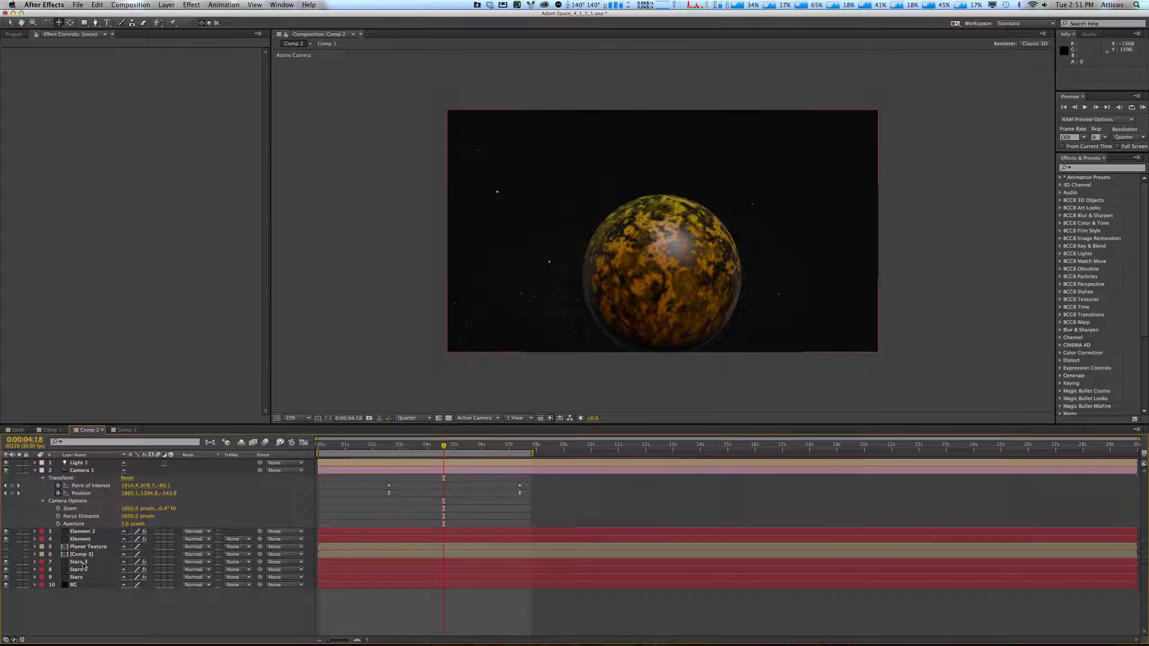
key(super+z)
key(super+z)
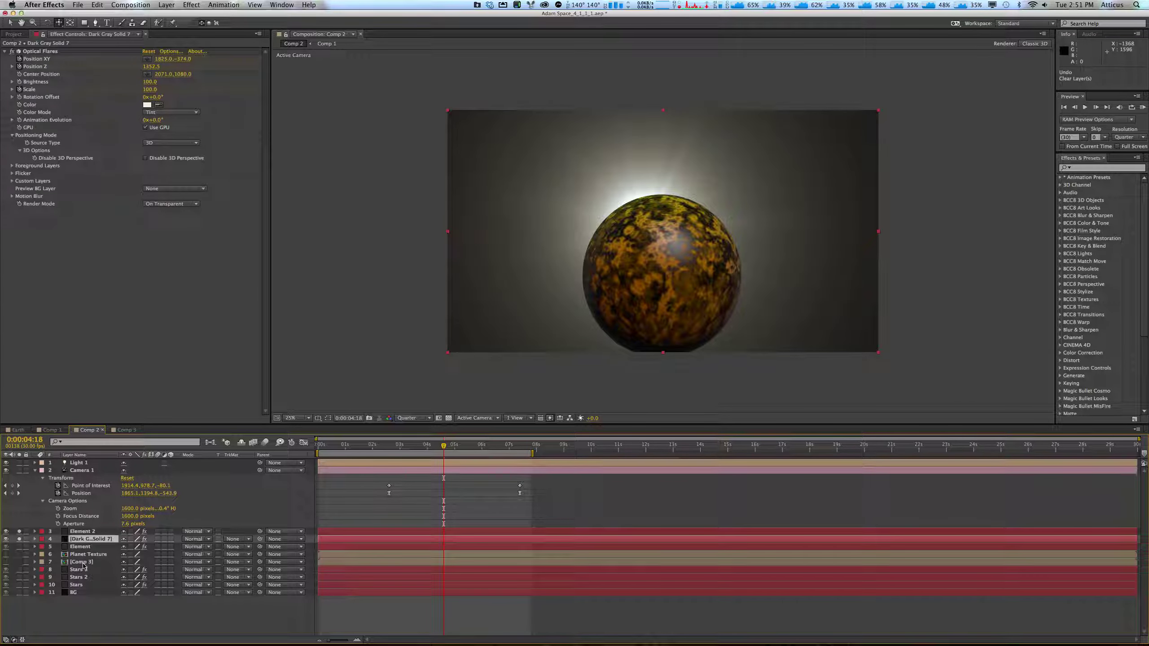
click(19, 539)
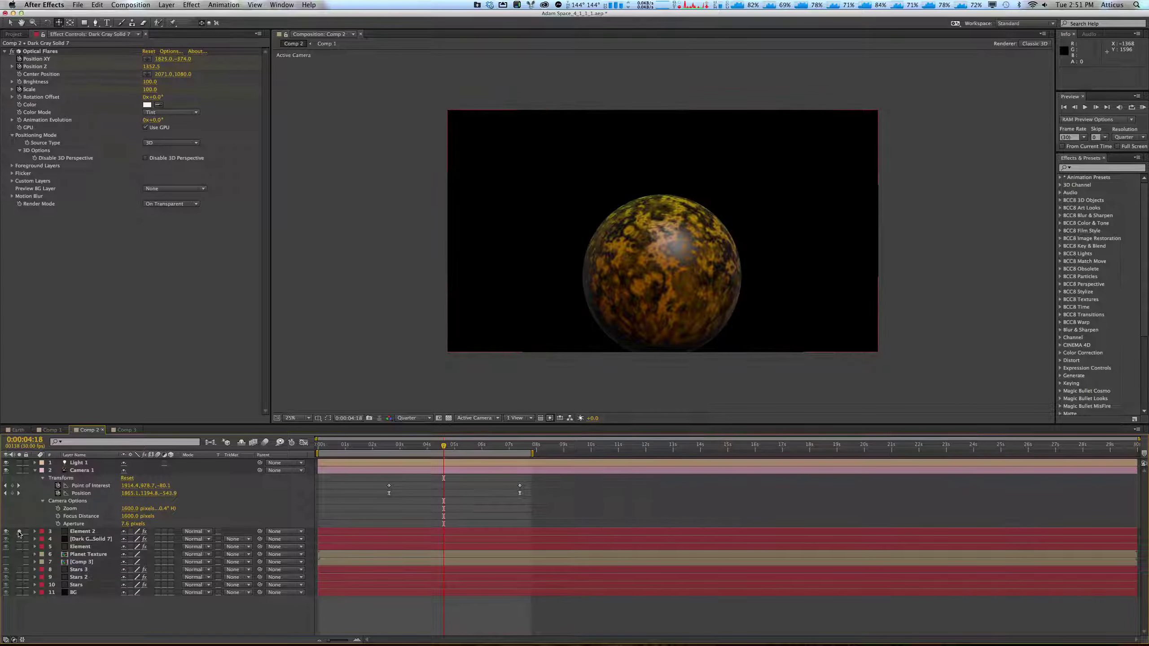
click(18, 532)
Move the Stars 3 layer above Element 2, set its Form Size X to 1240, and reduce Size Y and Size Z.
click(84, 570)
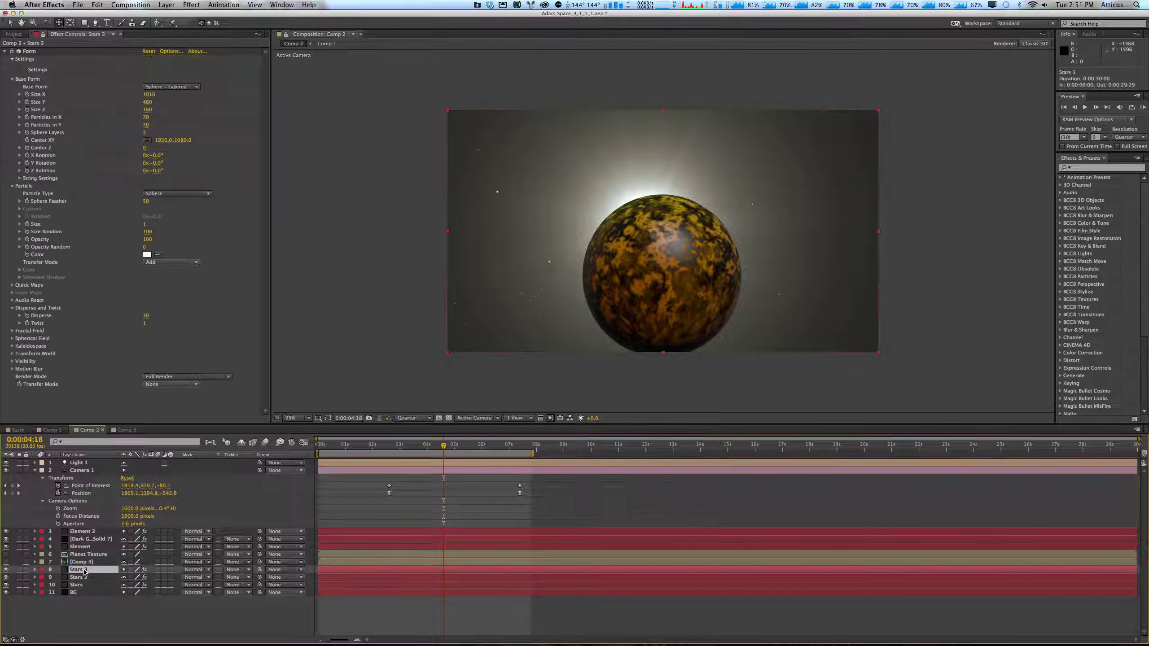
drag(84, 571, 93, 530)
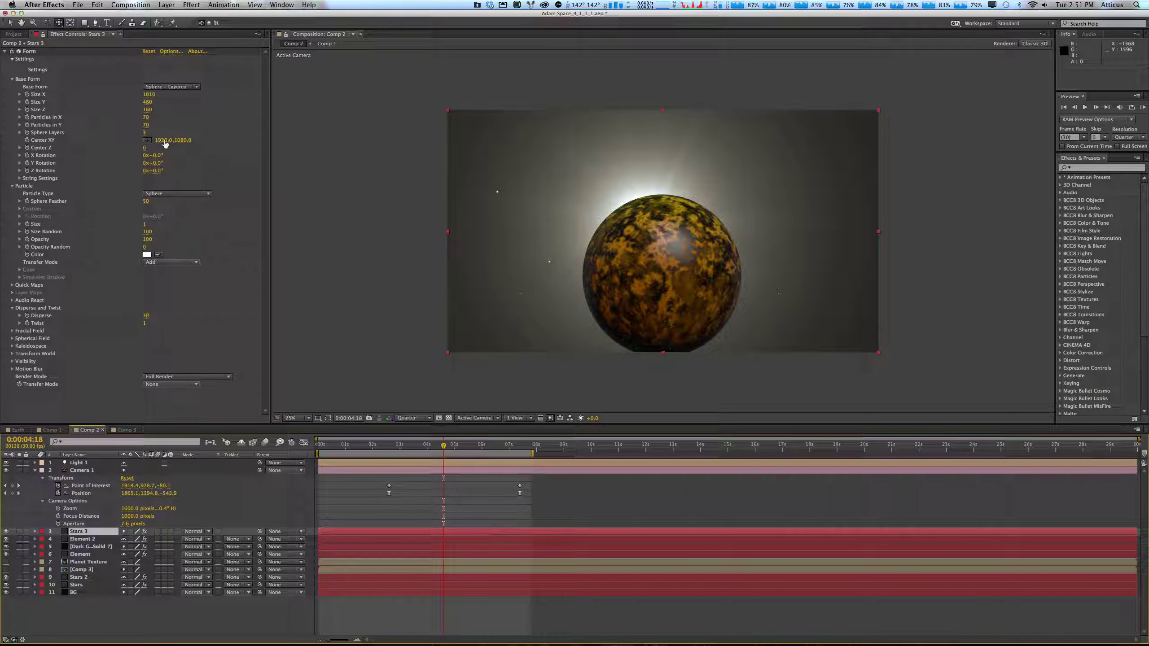
click(148, 110)
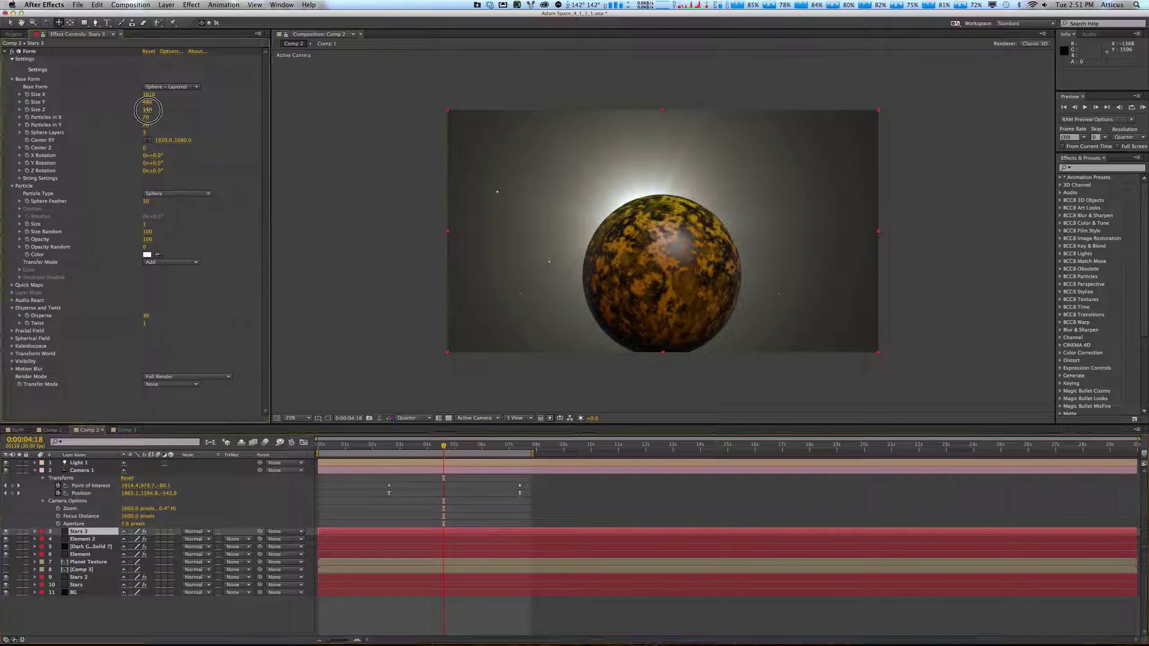
mouse_move(148, 110)
mouse_down()
mouse_move(121, 114)
mouse_move(172, 103)
mouse_move(120, 111)
mouse_move(161, 109)
mouse_up()
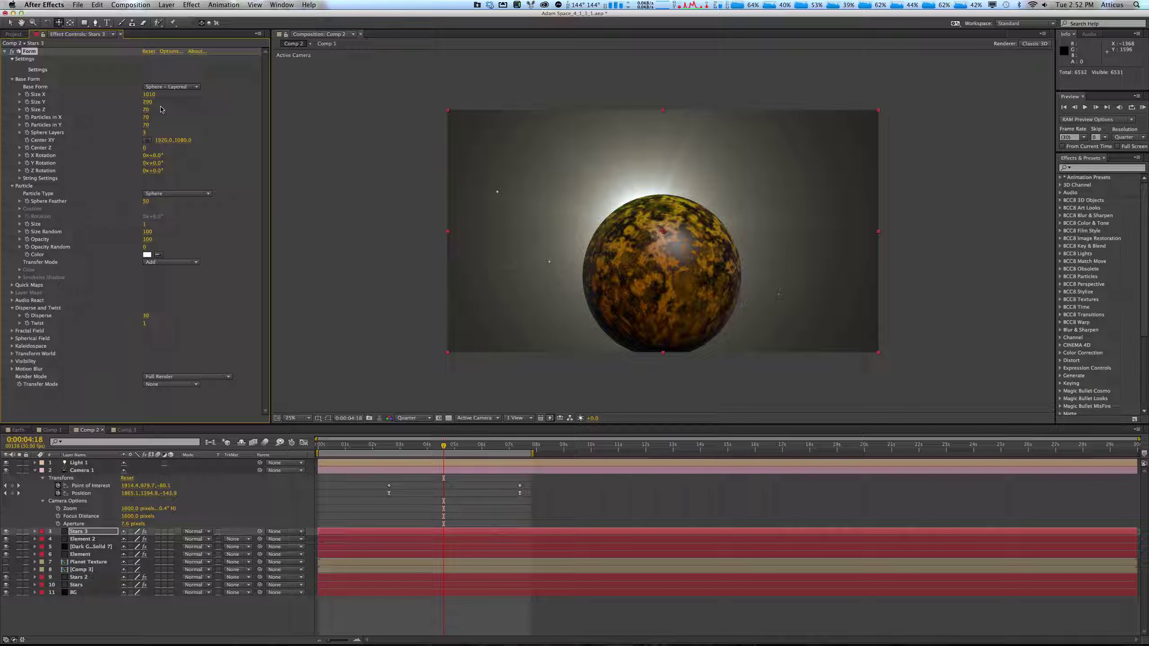
drag(149, 95, 156, 93)
click(209, 607)
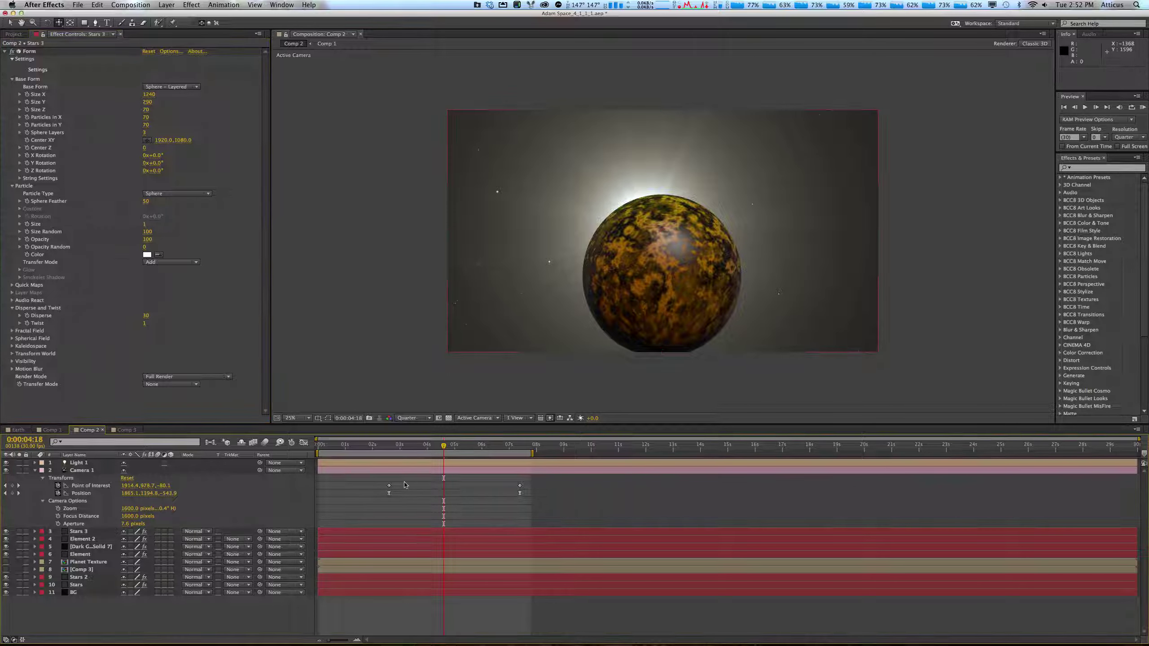
Adjust the Stars 3 particle field, setting Form Size X to 580, Size Y to 670 and Center XY to 1920, 978.
drag(443, 446, 381, 454)
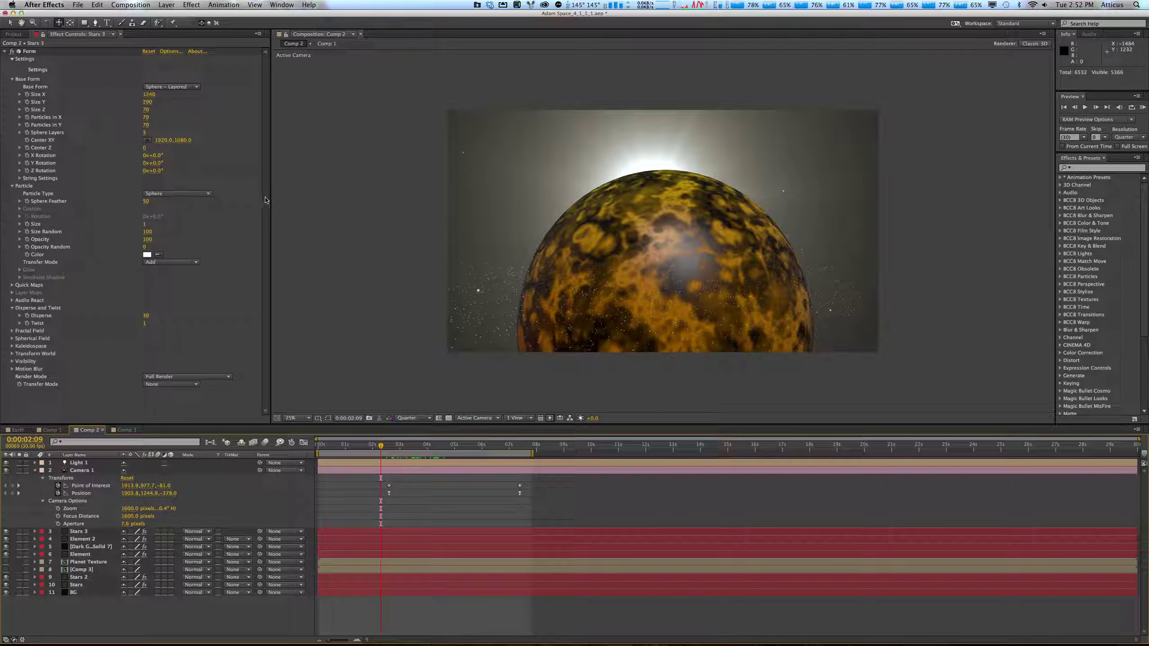
click(148, 102)
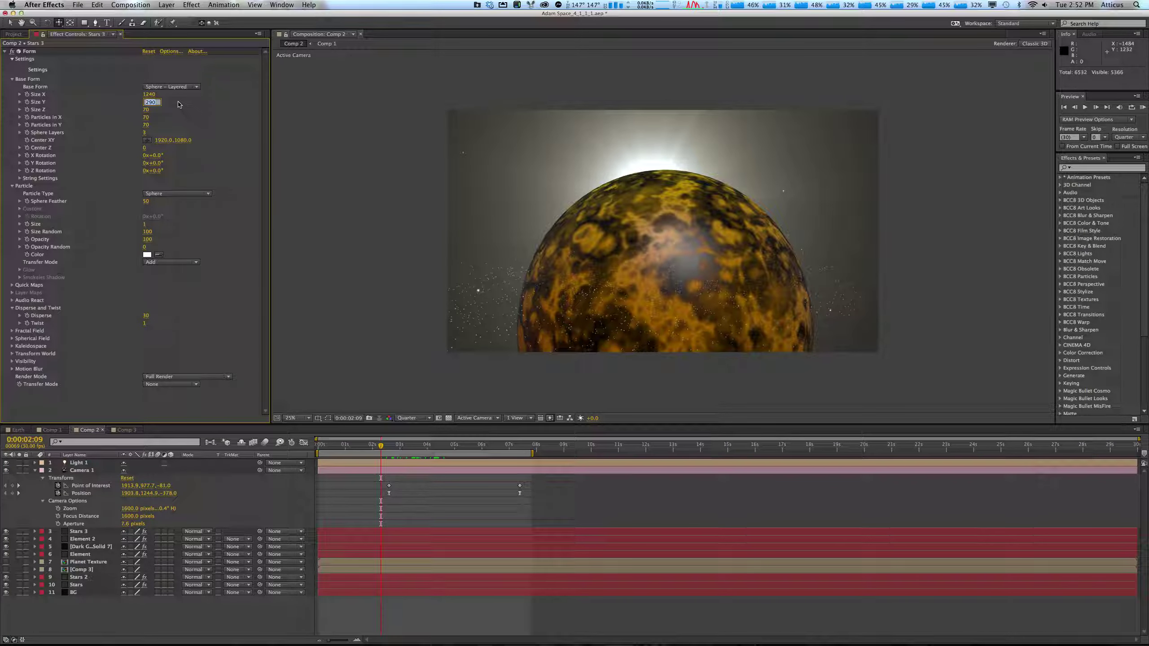
drag(400, 444, 452, 447)
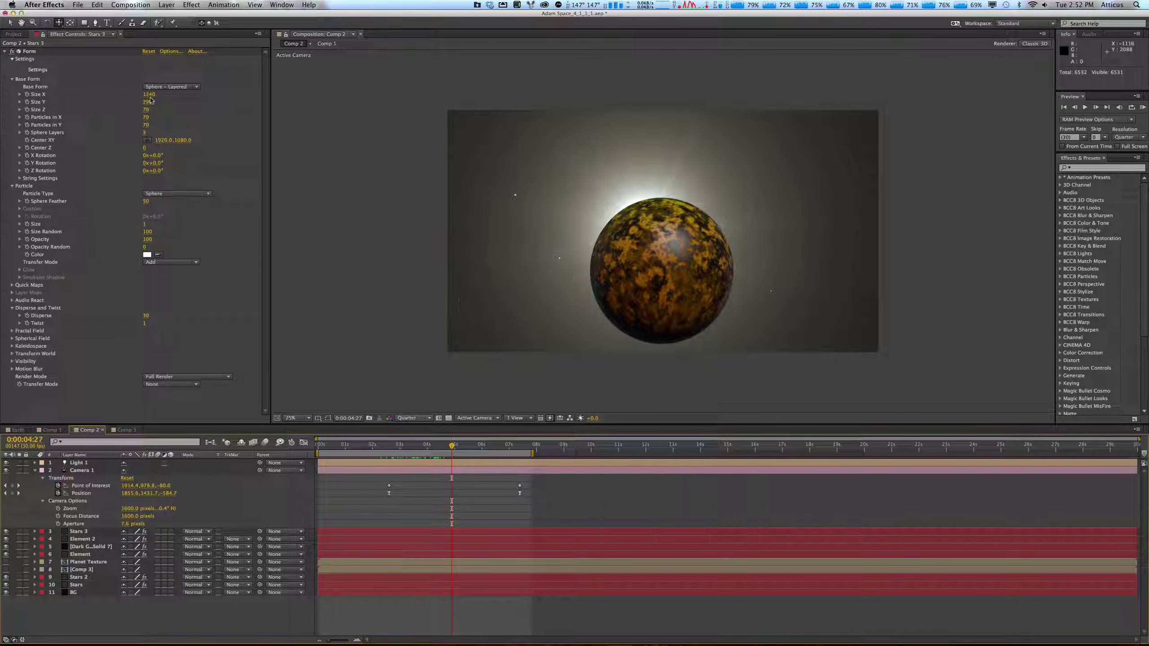
mouse_move(149, 95)
mouse_down()
mouse_move(121, 102)
mouse_move(161, 100)
mouse_up()
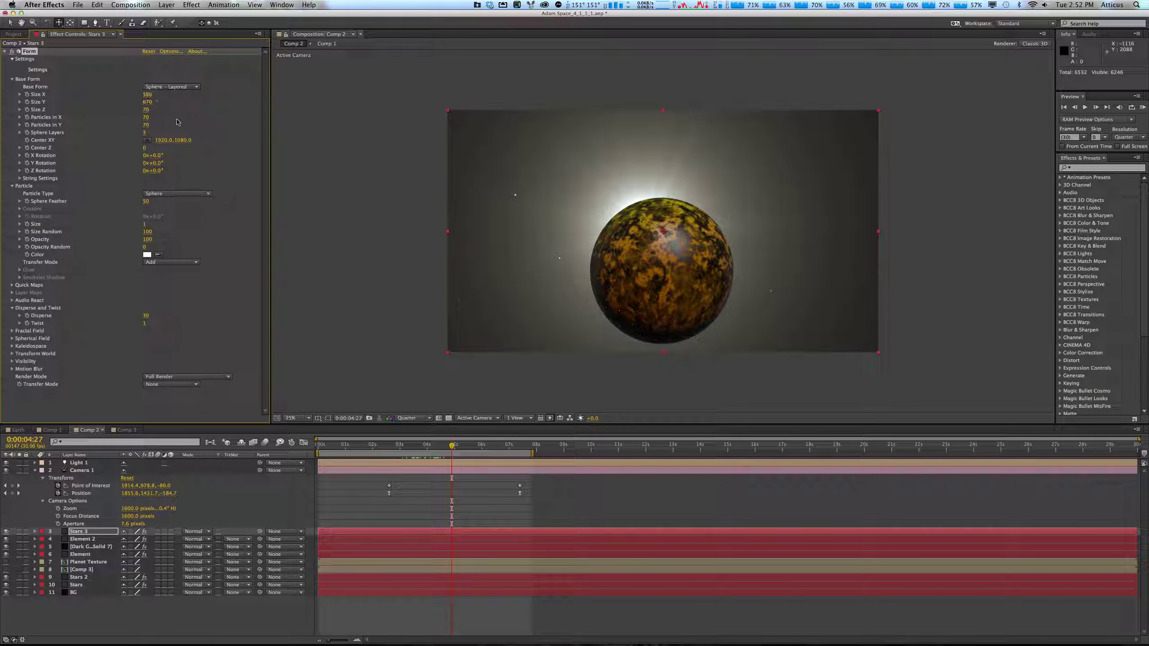
drag(183, 144, 134, 147)
click(236, 628)
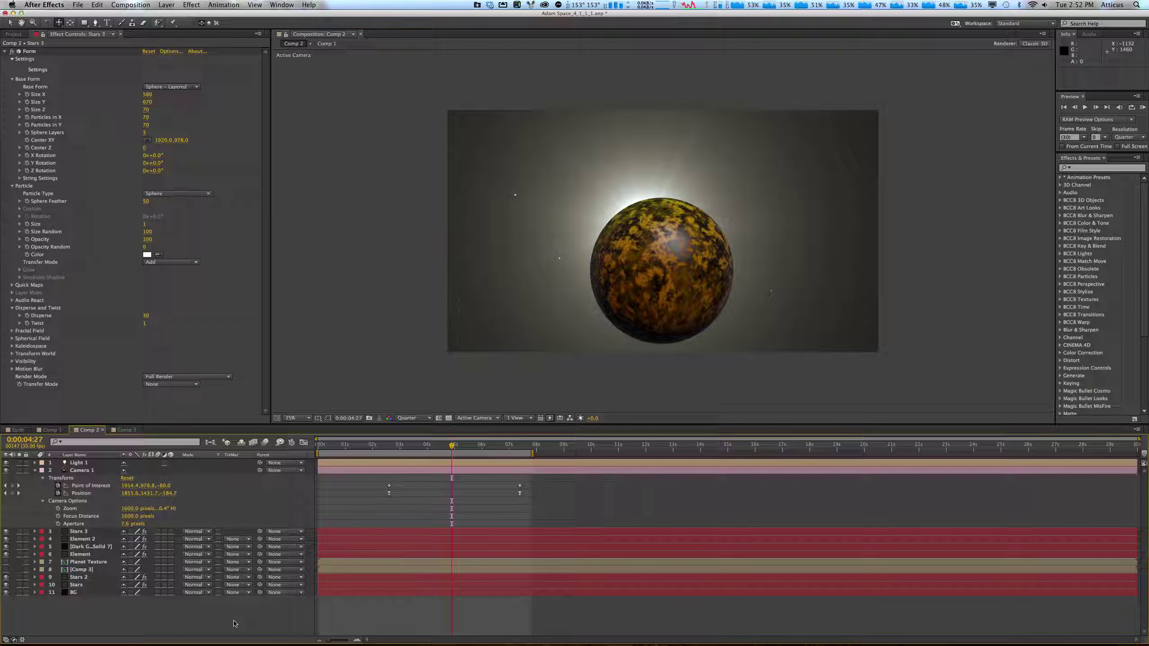
Delete the Element 2 layer and move the remaining Element layer above the Optical Flares solid.
click(84, 547)
click(84, 539)
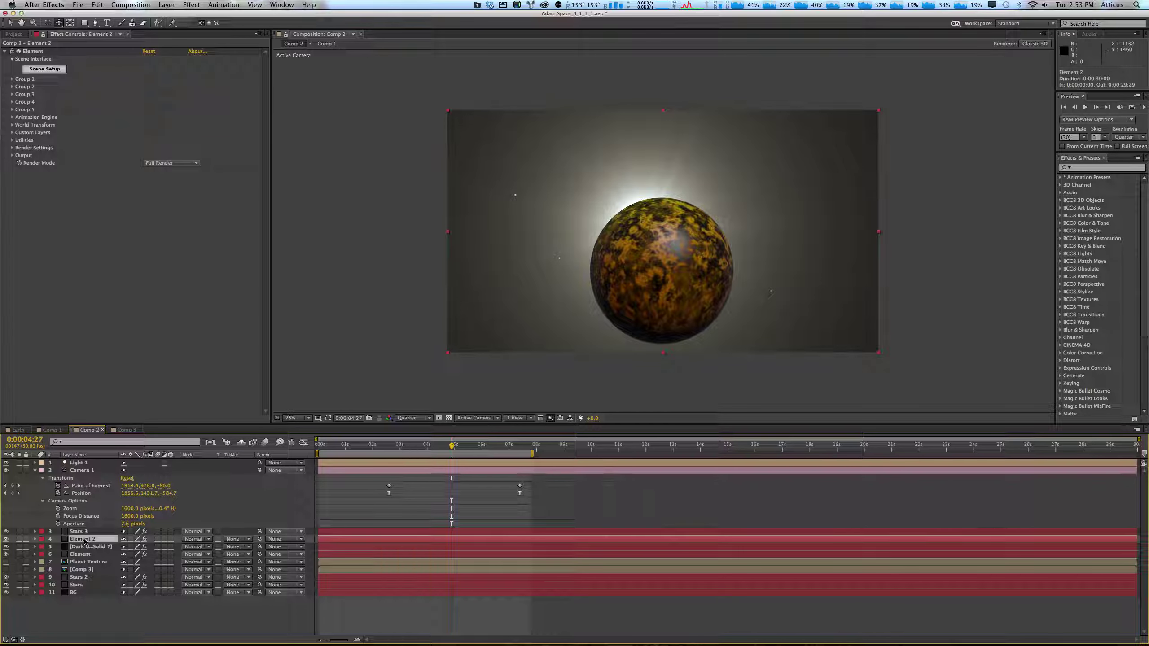
key(Delete)
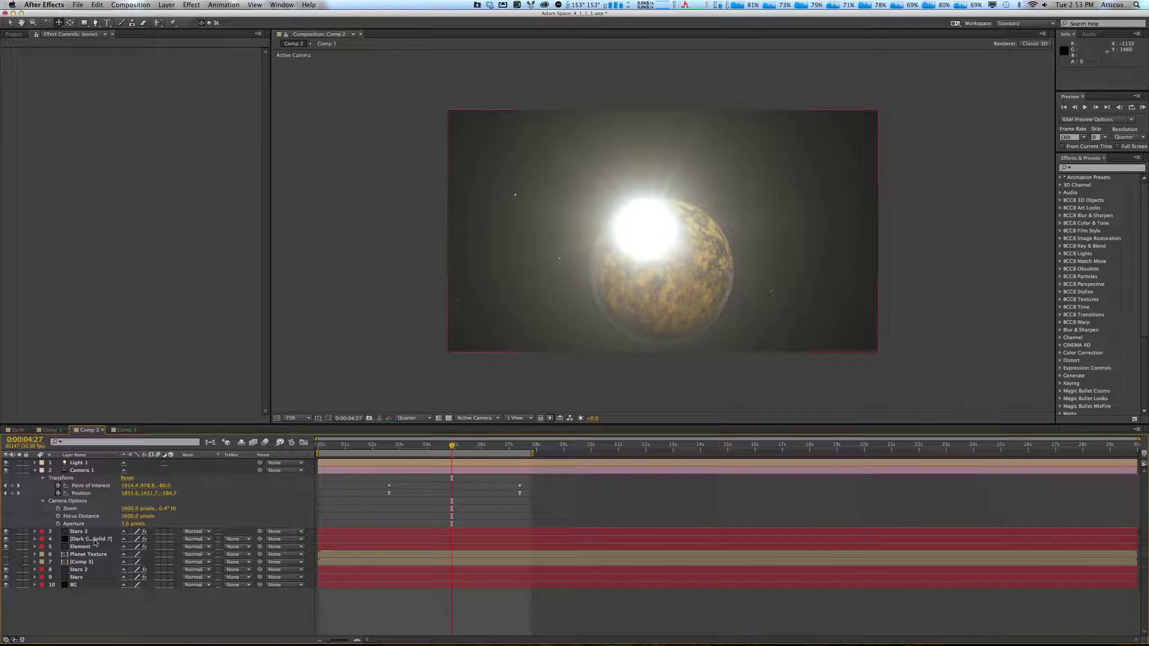
key(super+z)
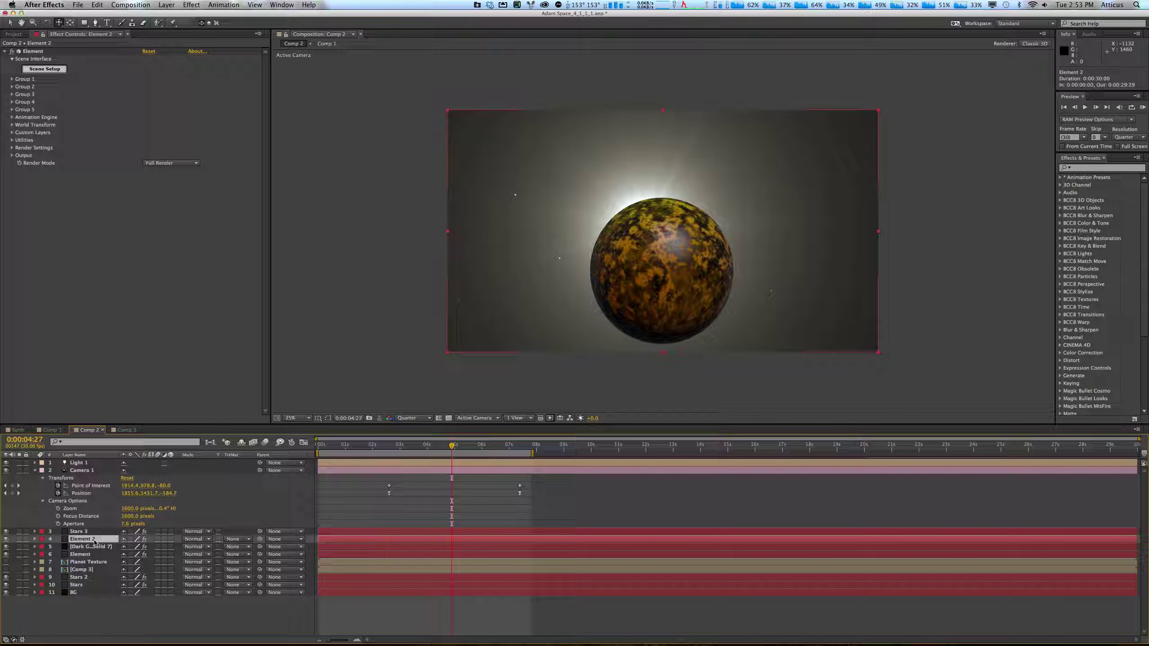
key(Delete)
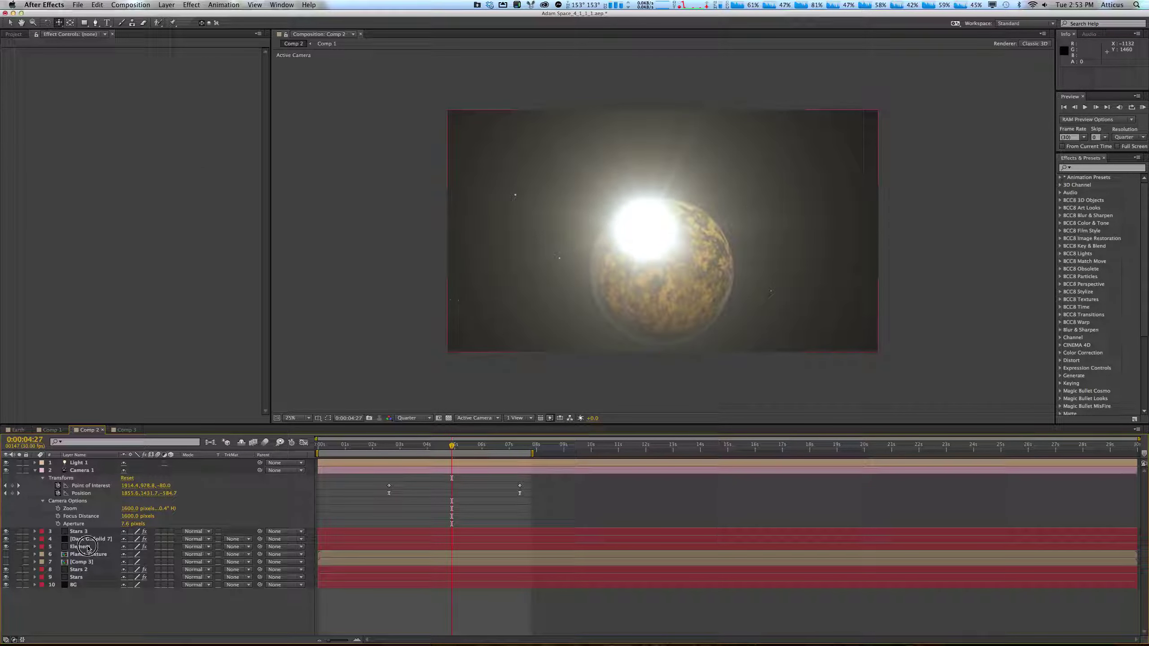
drag(89, 547, 91, 535)
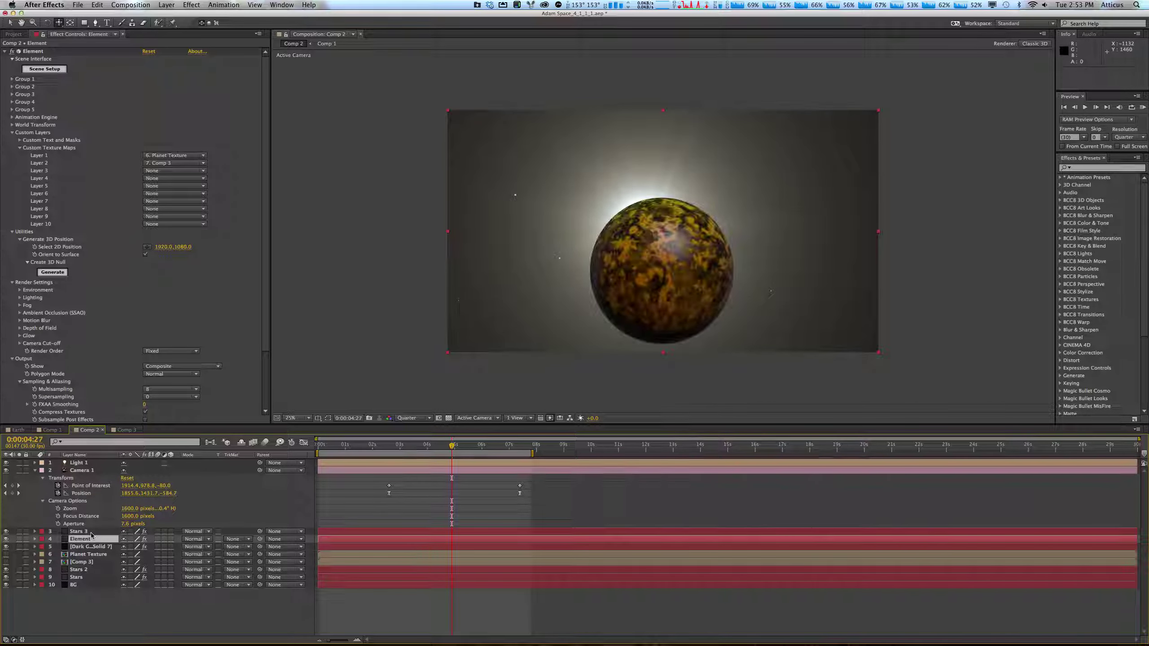
click(137, 607)
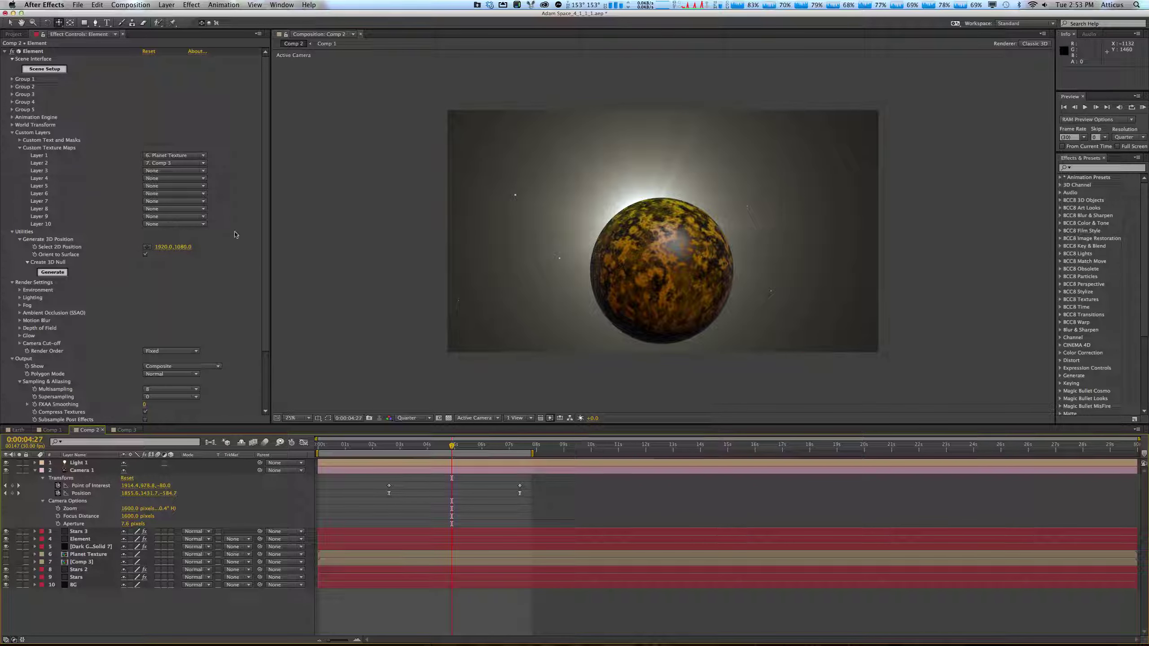
Duplicate the sphere_HD model in the Element scene setup and assign the copy to group 2.
click(41, 71)
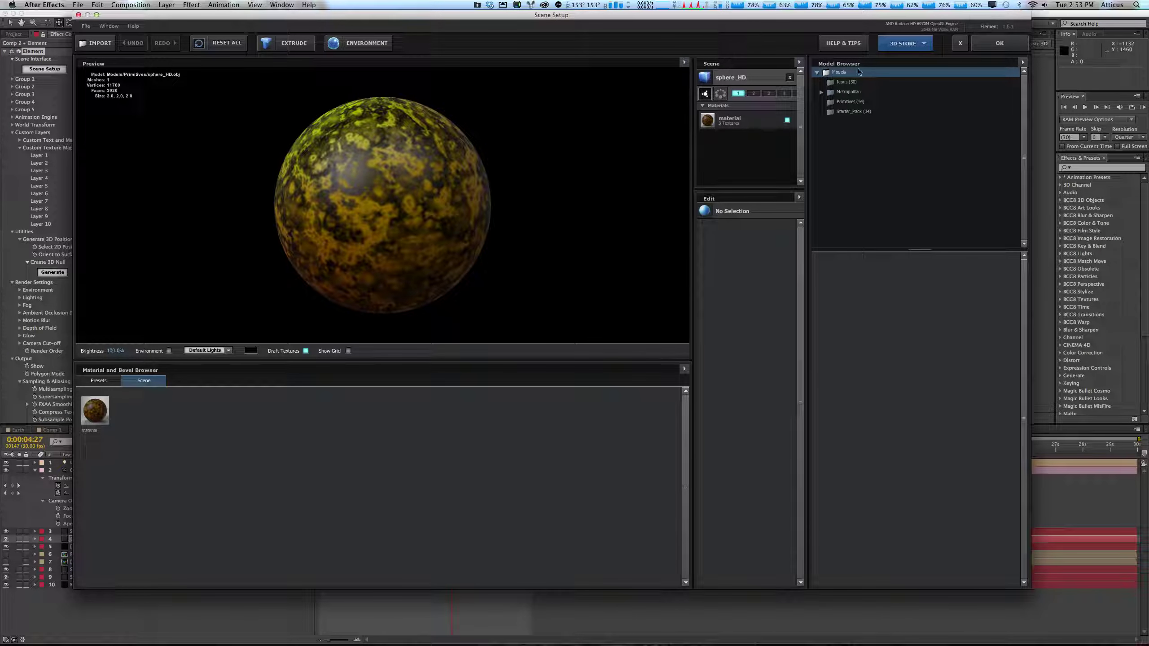
click(740, 82)
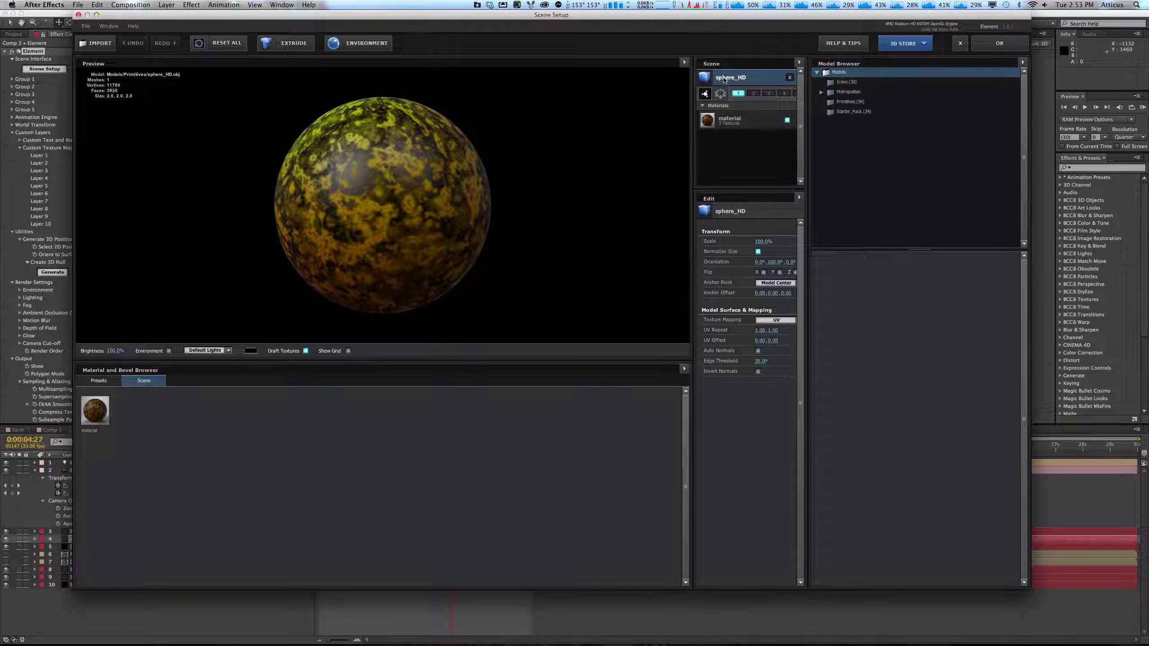
right_click(724, 80)
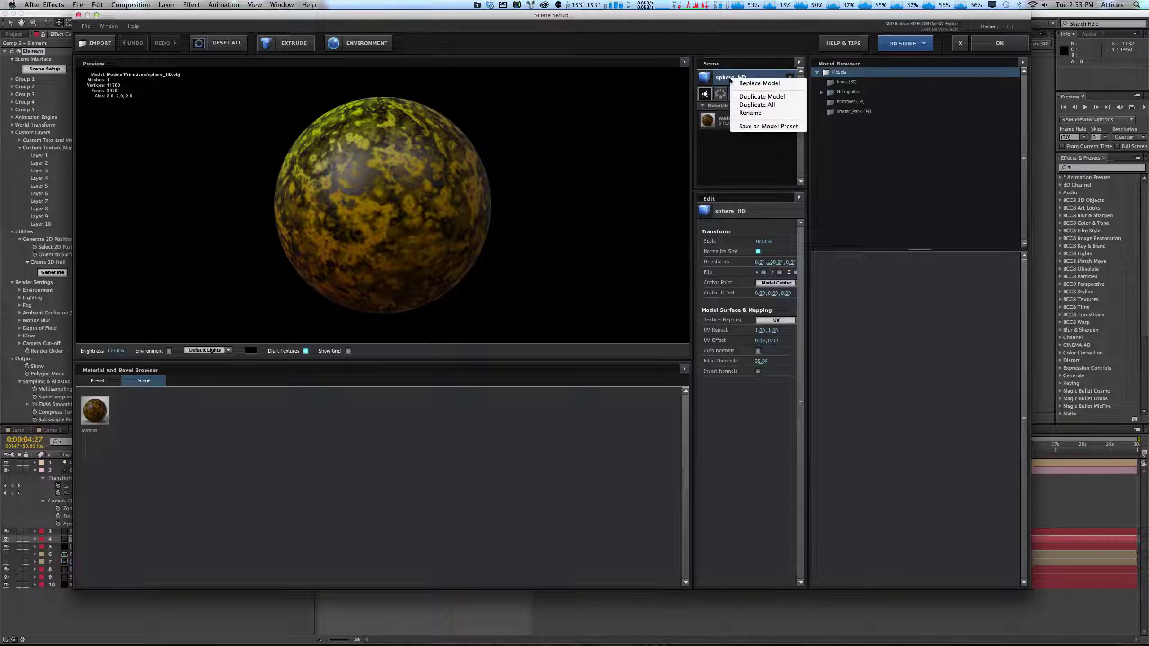
click(745, 98)
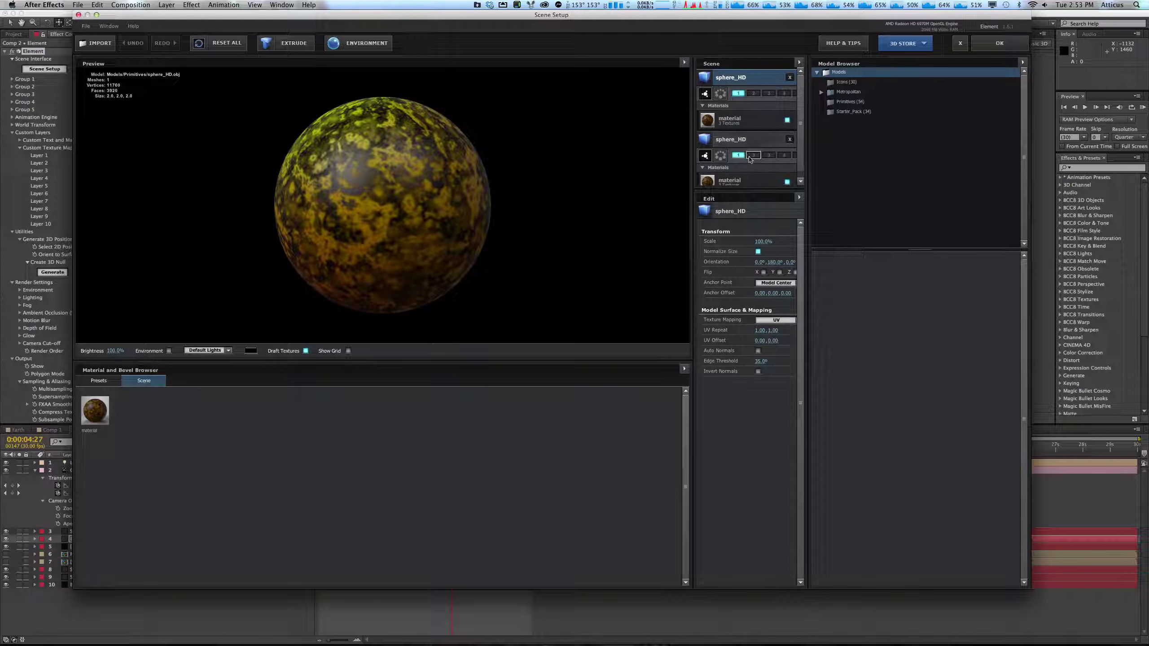
click(753, 156)
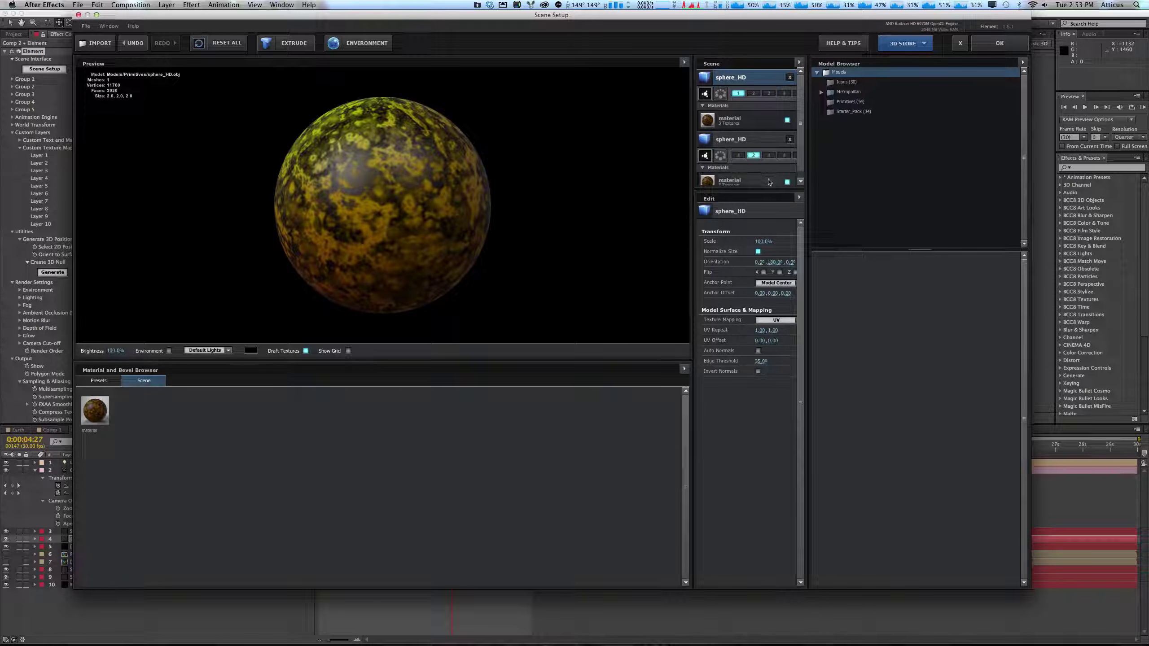
drag(801, 151, 803, 166)
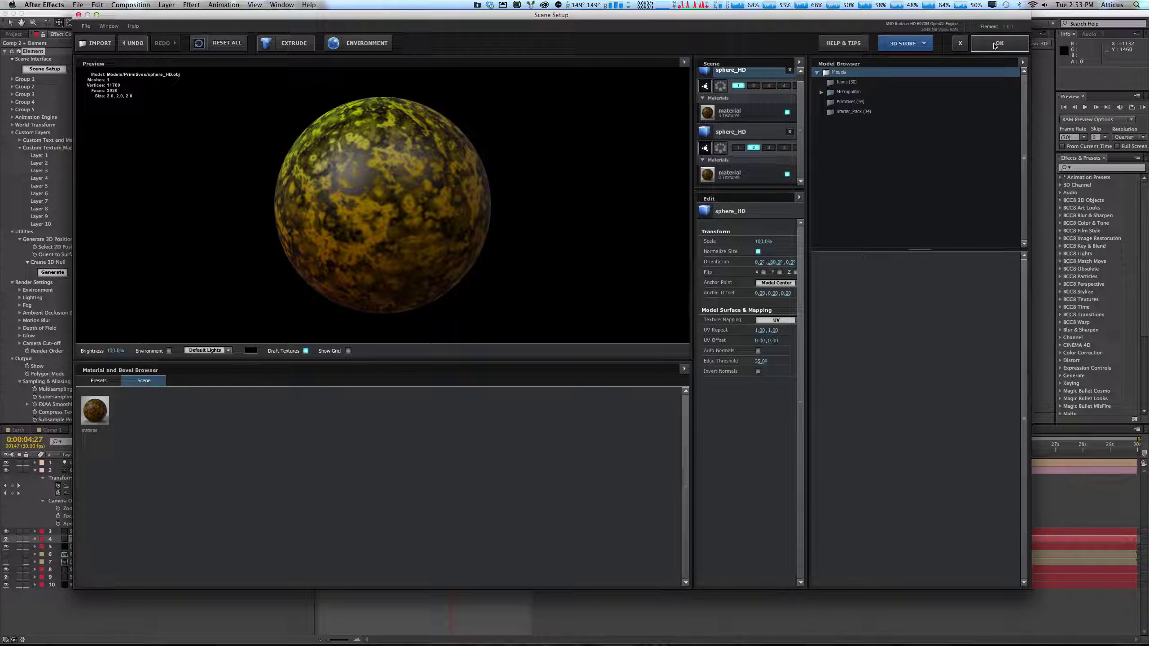
click(736, 177)
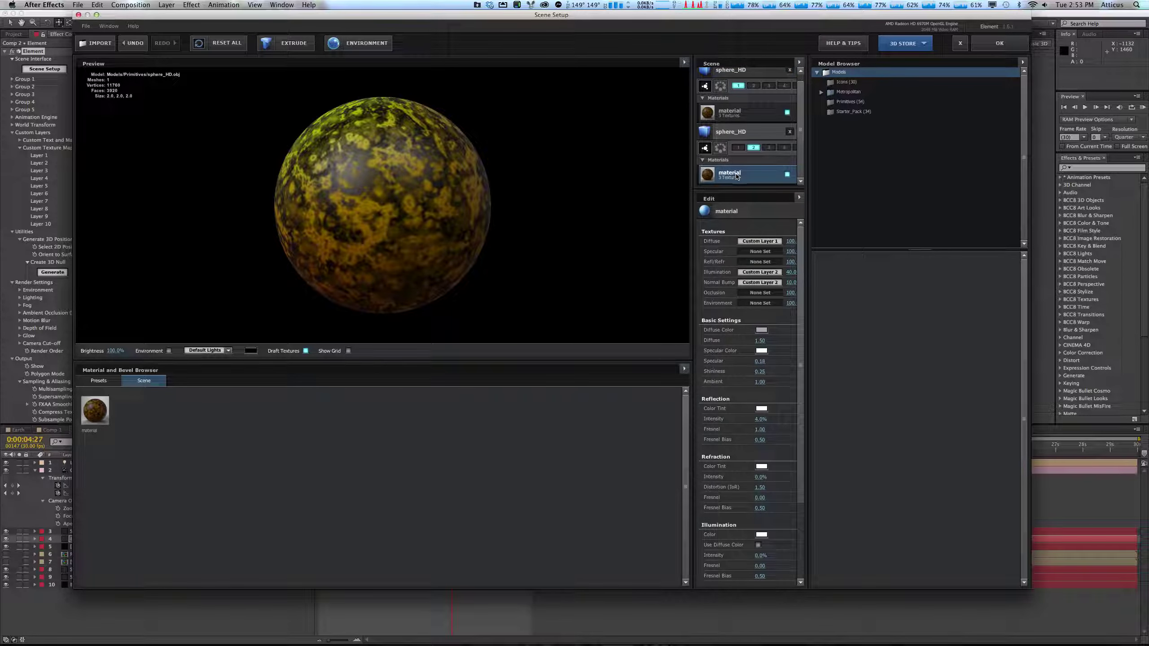
click(998, 43)
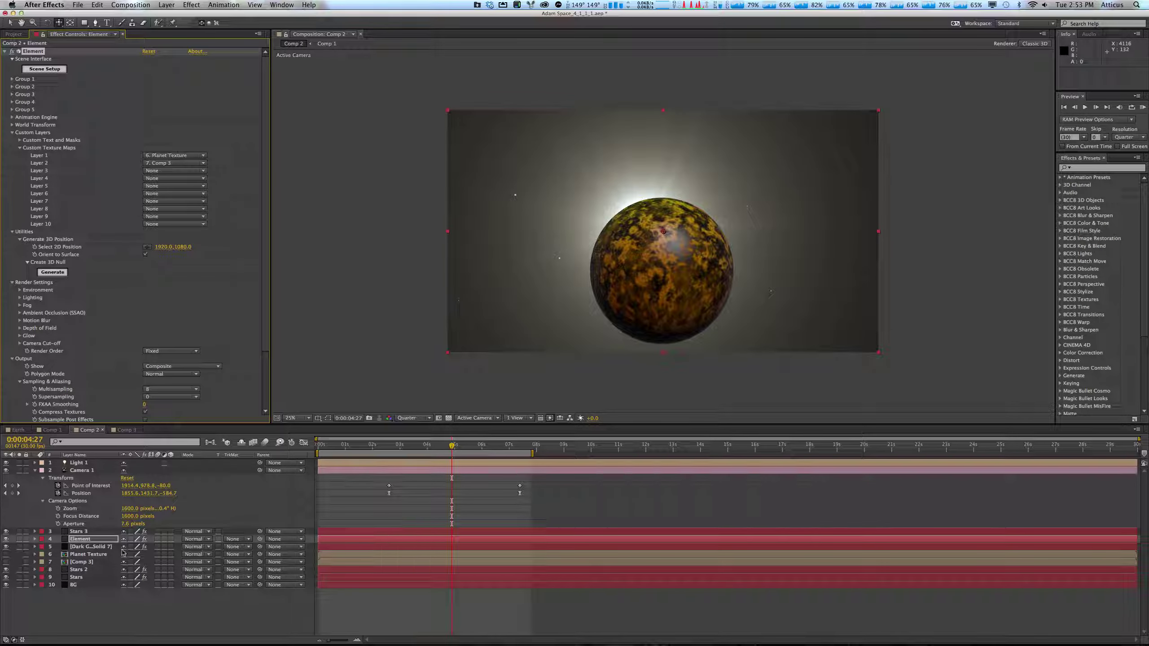
Duplicate the Comp 3 texture composition as Comp 4 and open the copy.
key(F2)
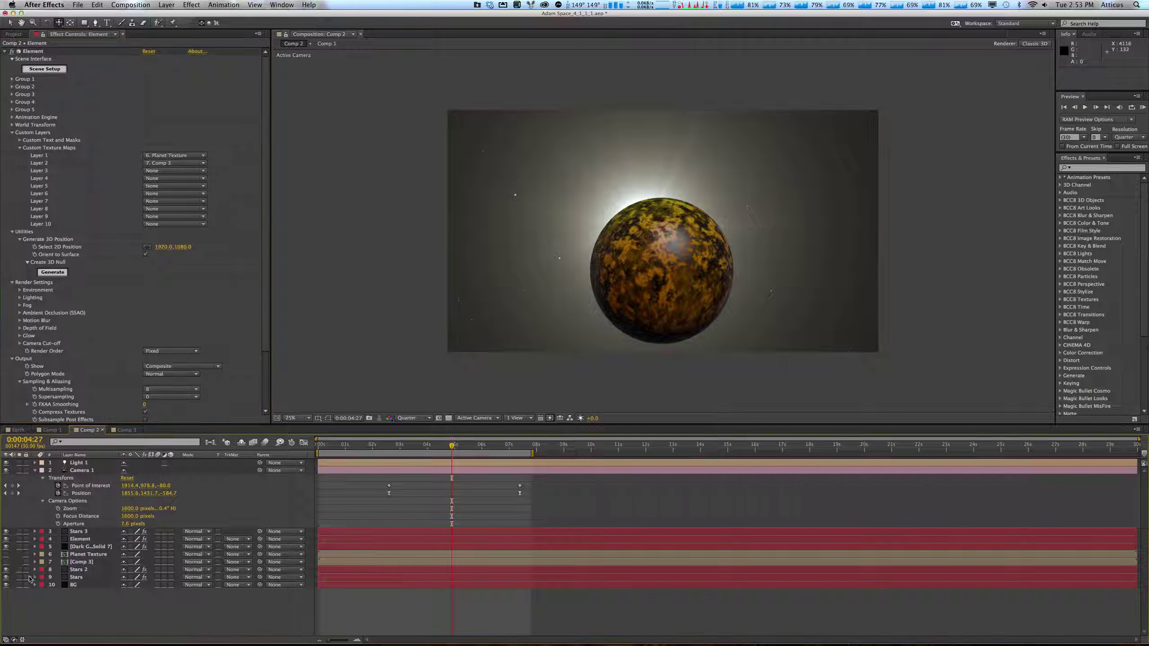
click(15, 33)
click(28, 130)
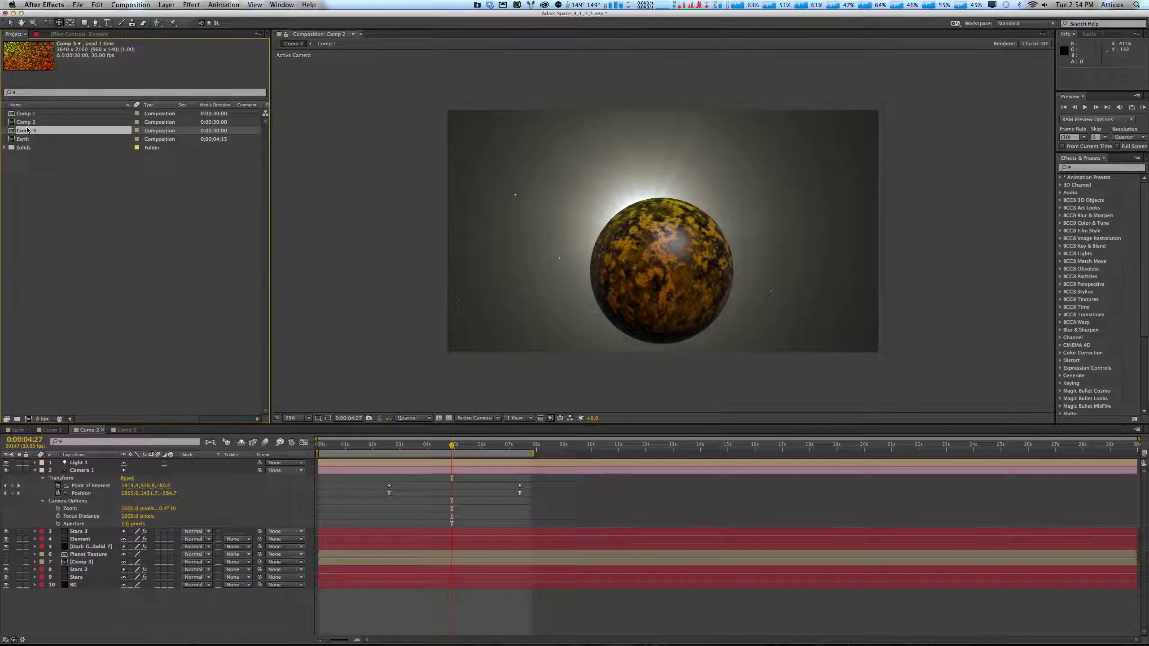
key(super+d)
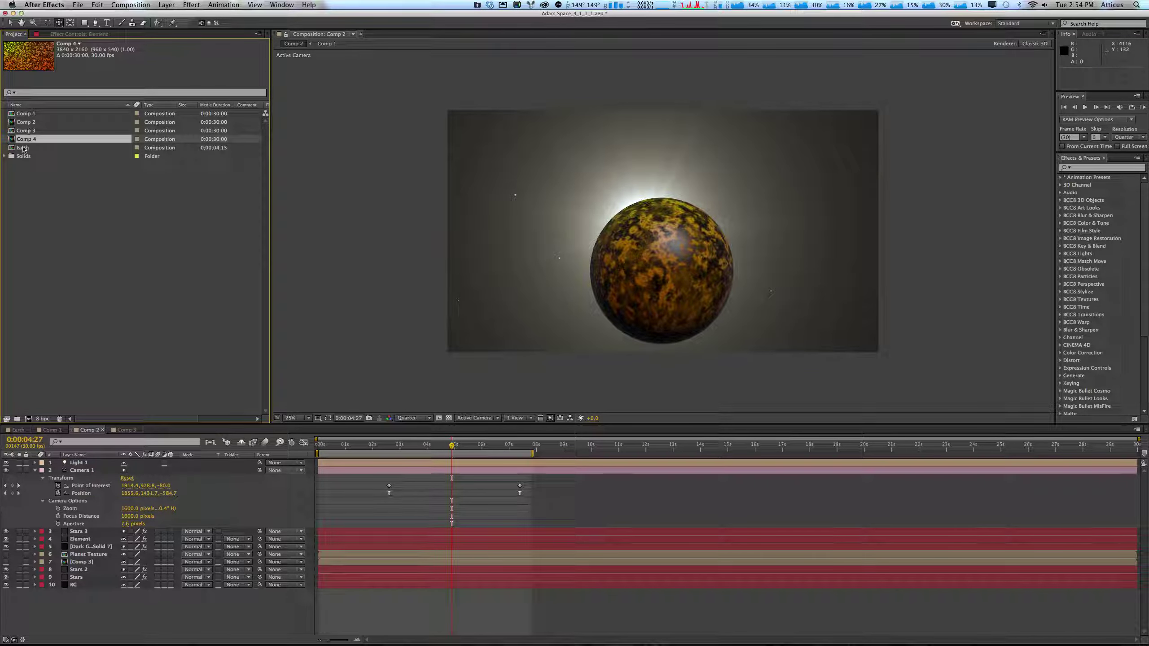
double_click(23, 139)
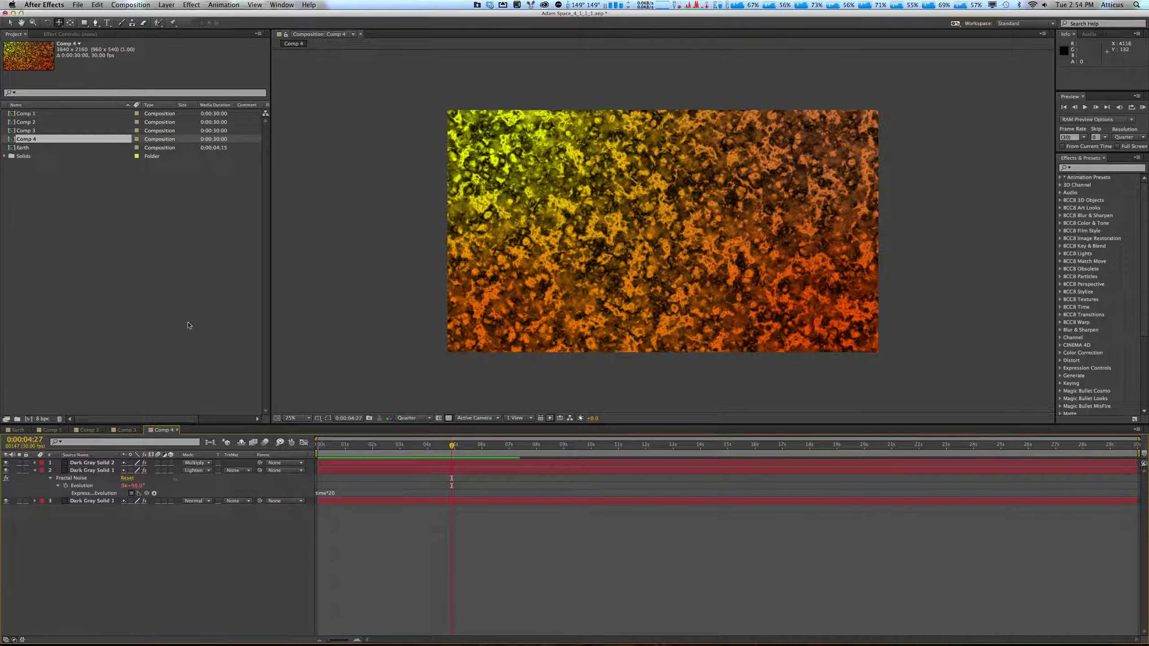
In the 4-Color Gradient of Comp 4's top solid, change Color 1 to light blue (00A2FF) and Color 2 to medium blue.
click(108, 465)
key(F3)
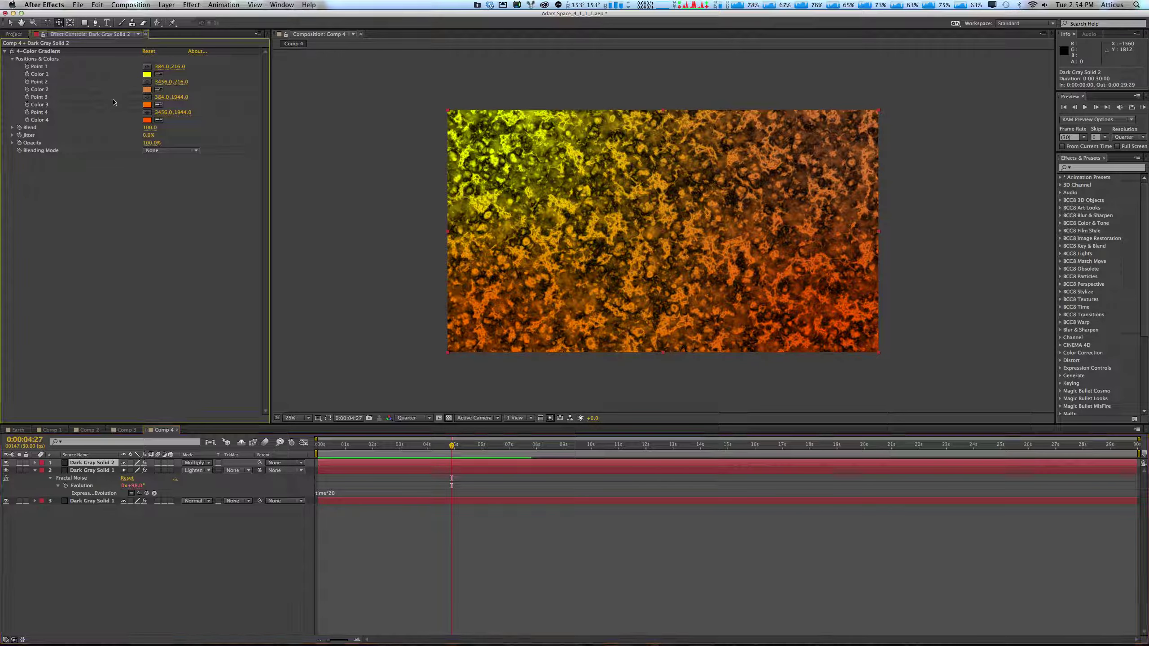
click(147, 74)
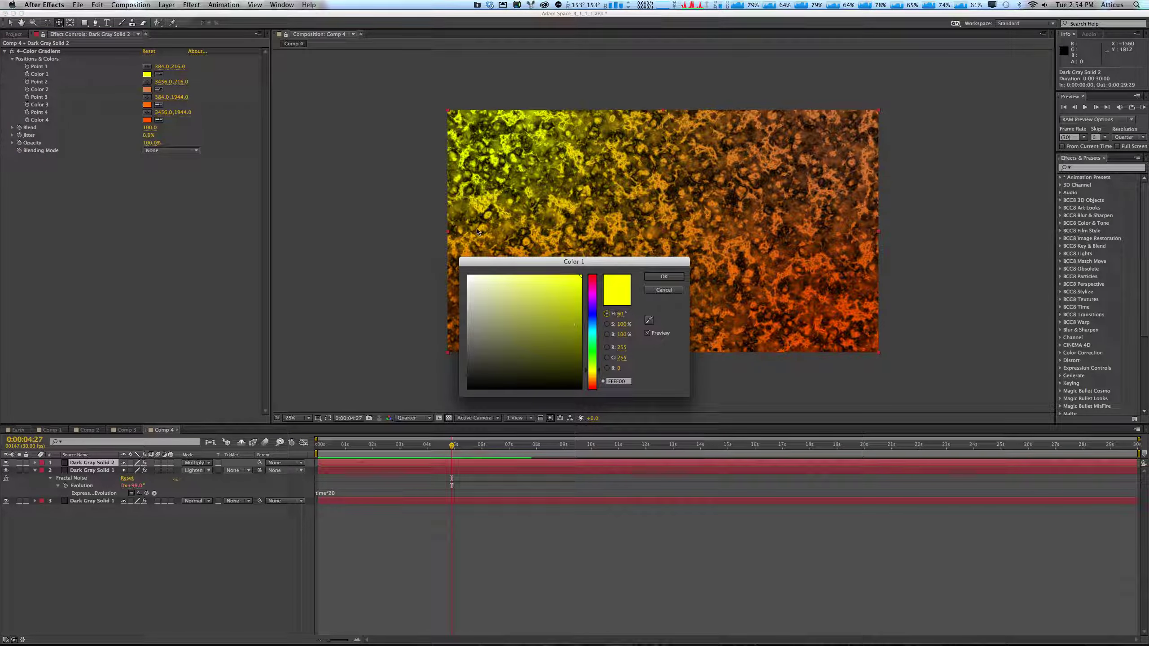
click(591, 326)
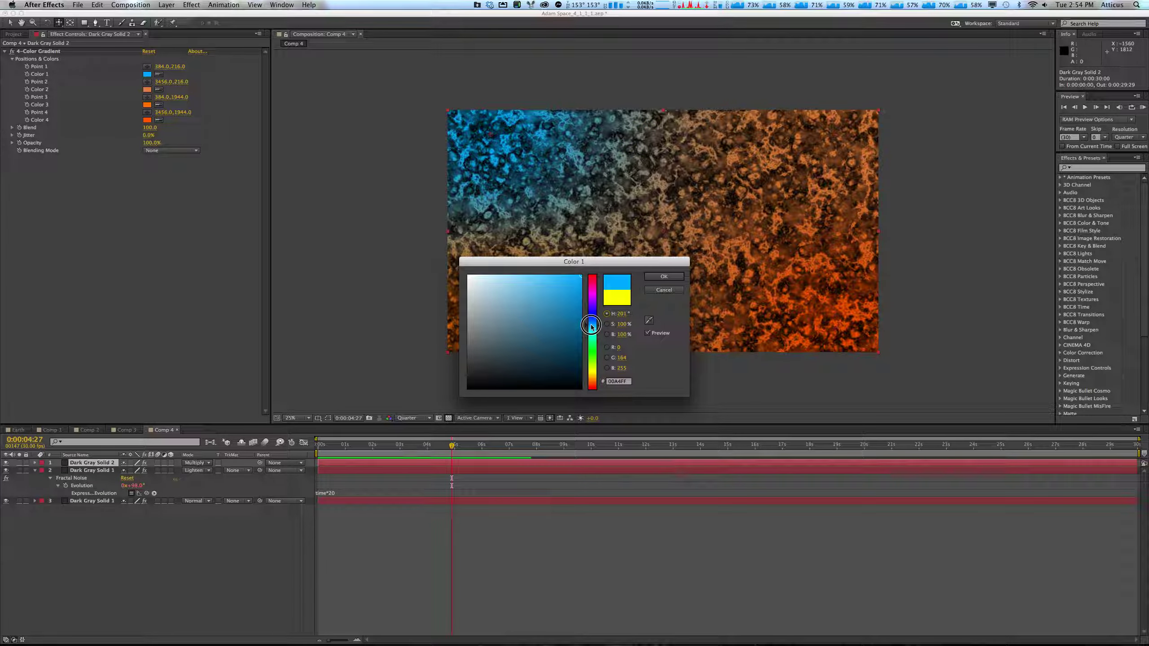
click(663, 276)
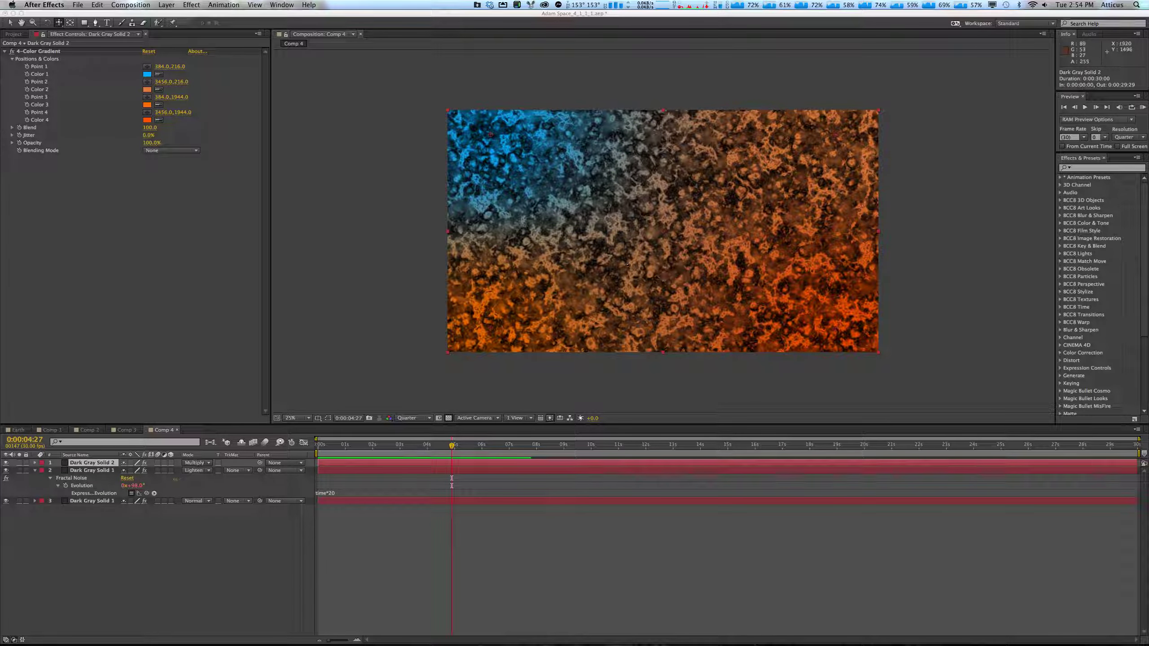
click(147, 89)
drag(593, 330, 594, 321)
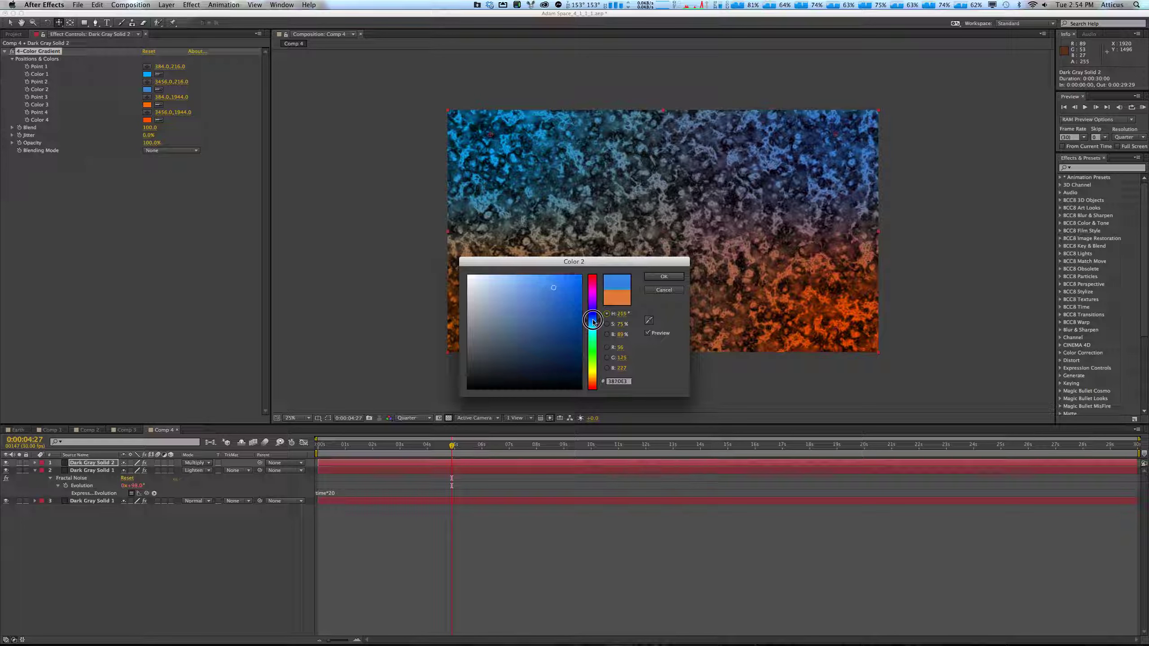
click(664, 276)
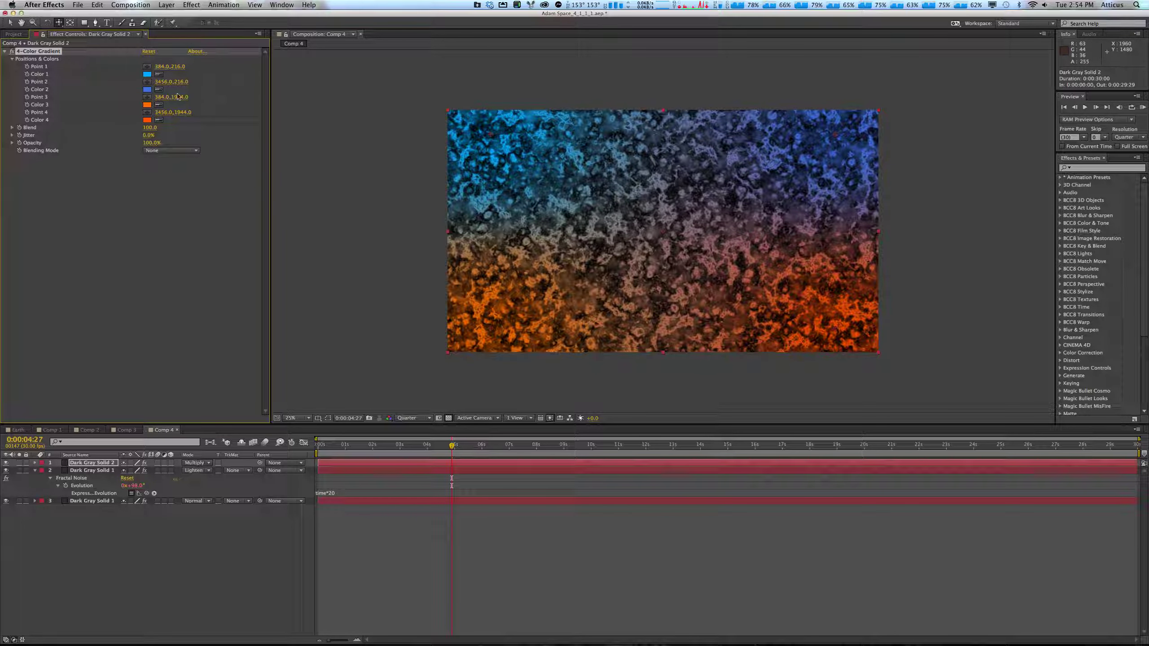
Change the 4-Color Gradient's Color 3 to deep blue and Color 4 to bright cyan.
click(148, 105)
click(595, 326)
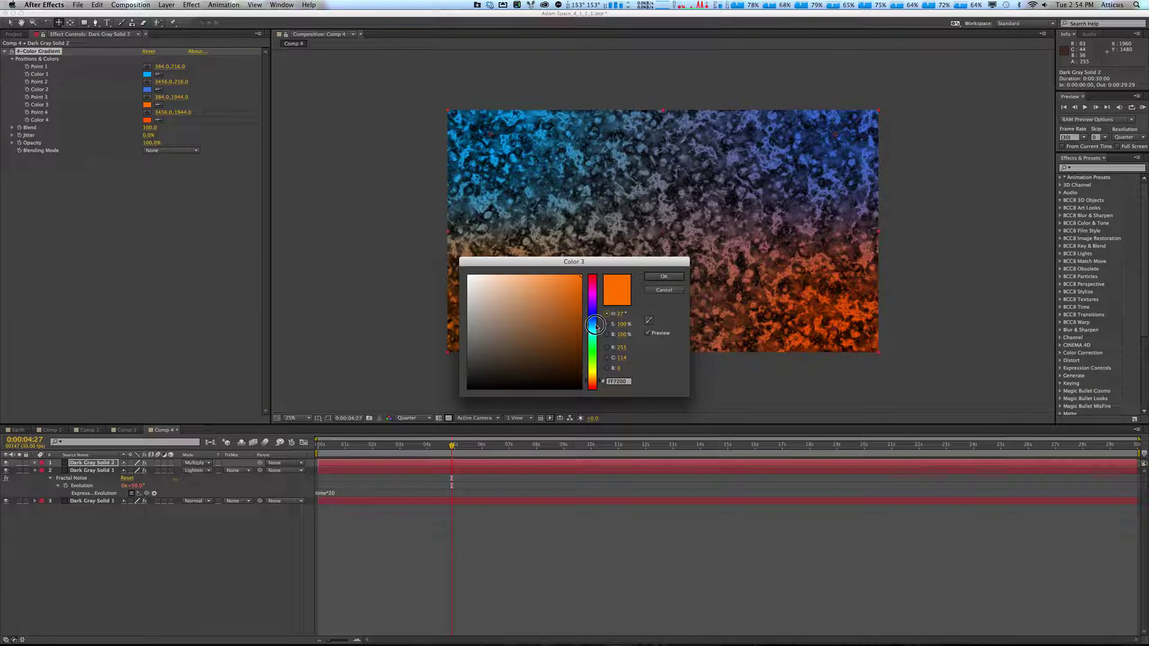
drag(593, 325, 593, 319)
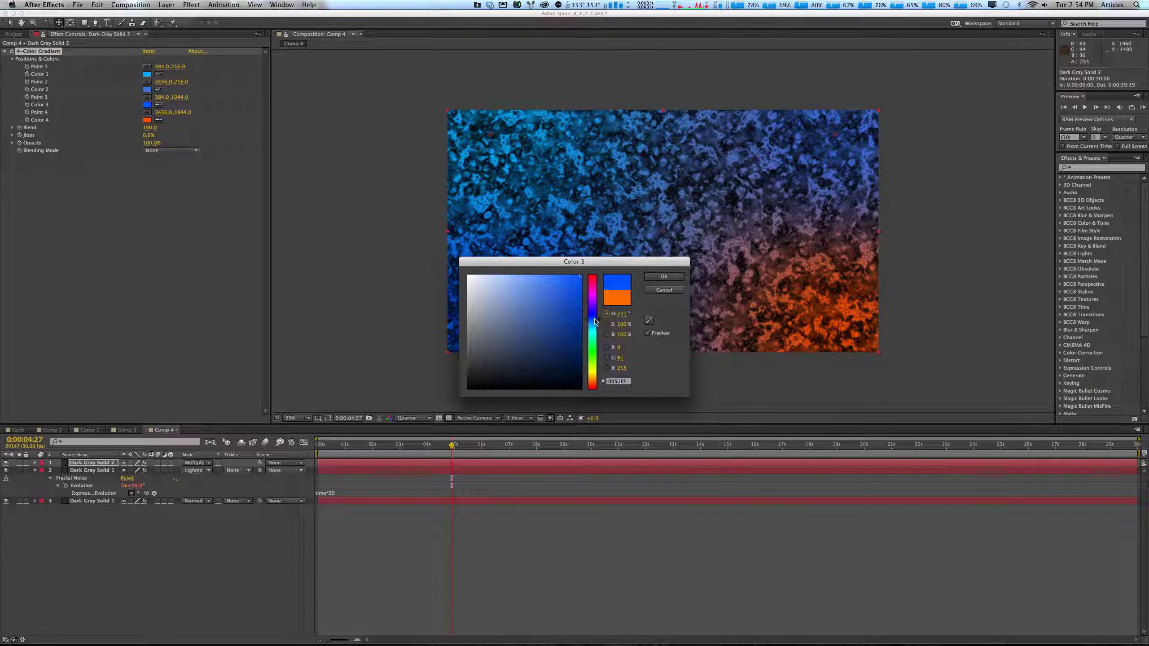
click(664, 276)
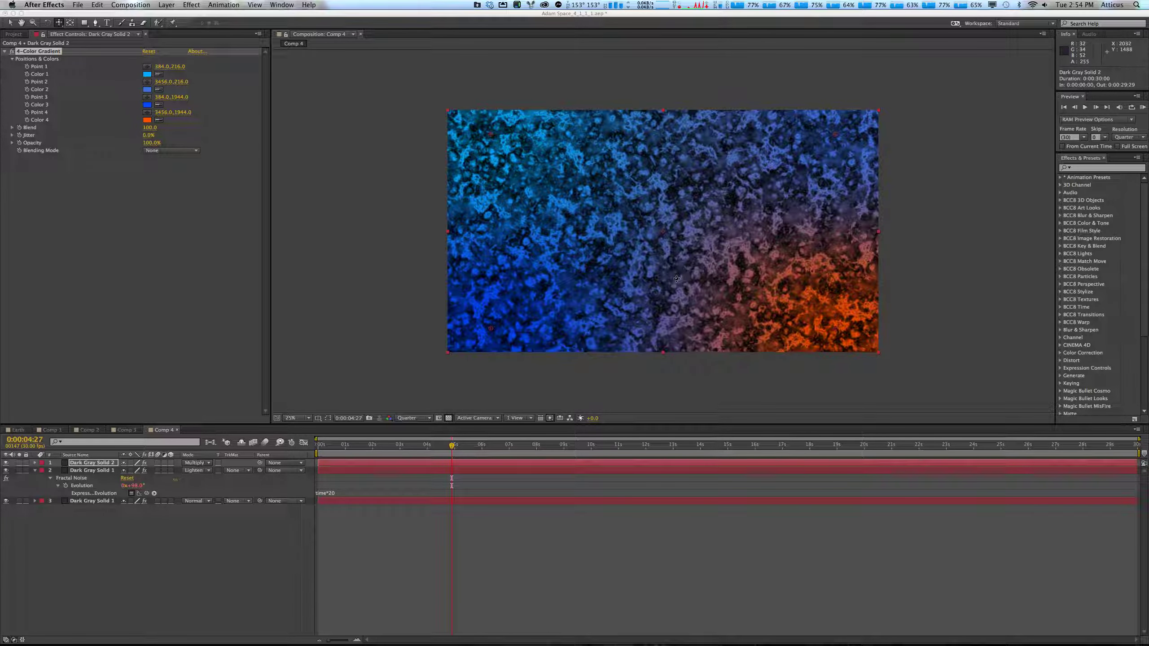
click(148, 120)
mouse_move(593, 320)
mouse_down()
mouse_move(595, 338)
mouse_move(596, 328)
mouse_up()
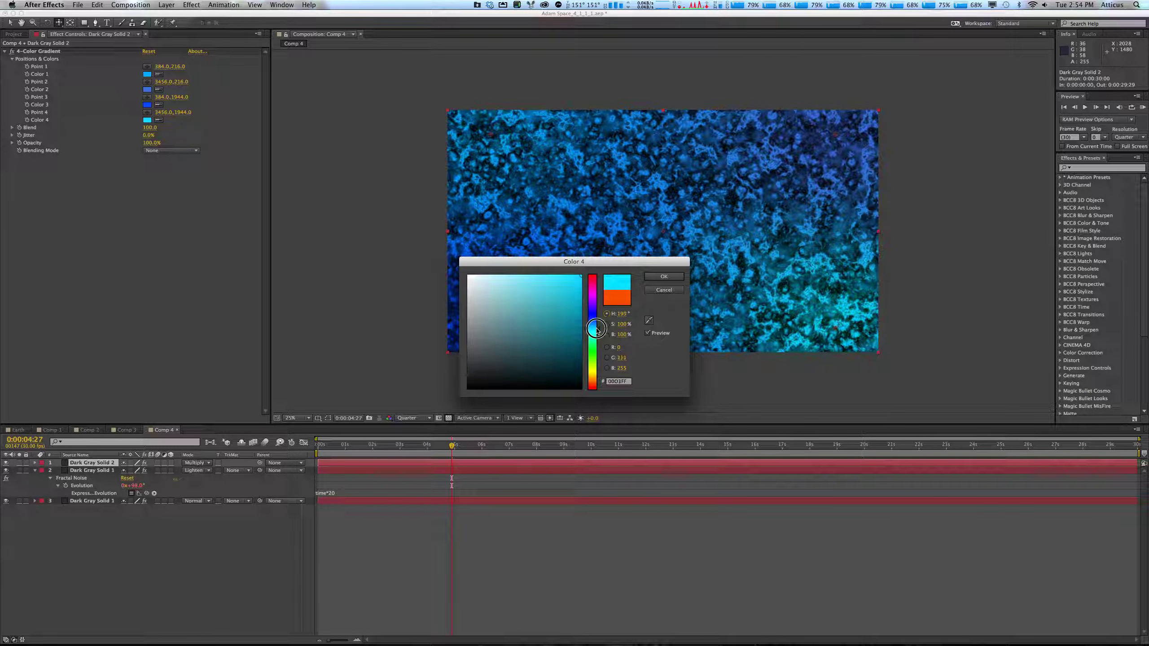
click(664, 276)
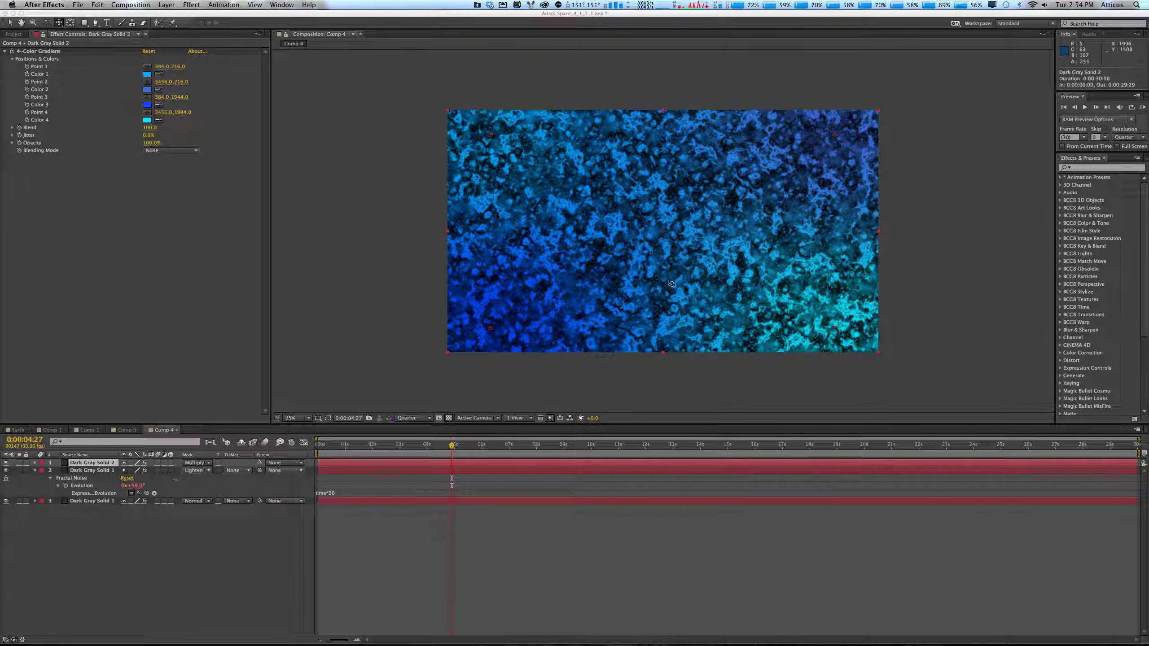
Change Color 1 of the 4-Color Gradient in Comp 4 to bright cyan.
click(148, 74)
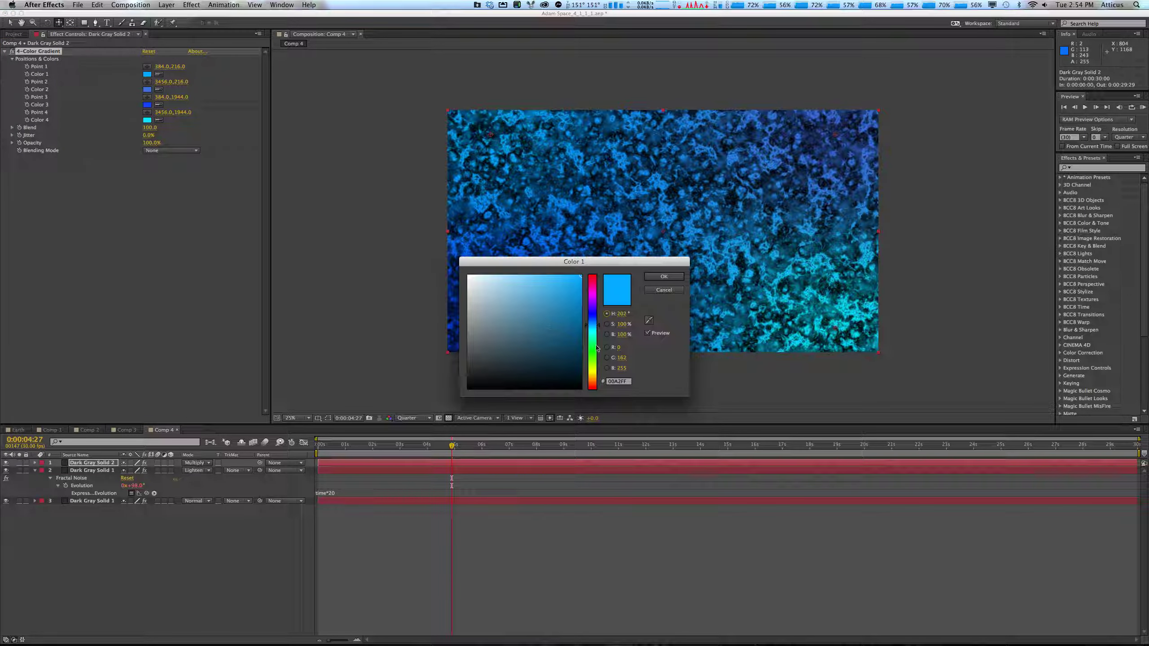
drag(596, 343, 594, 331)
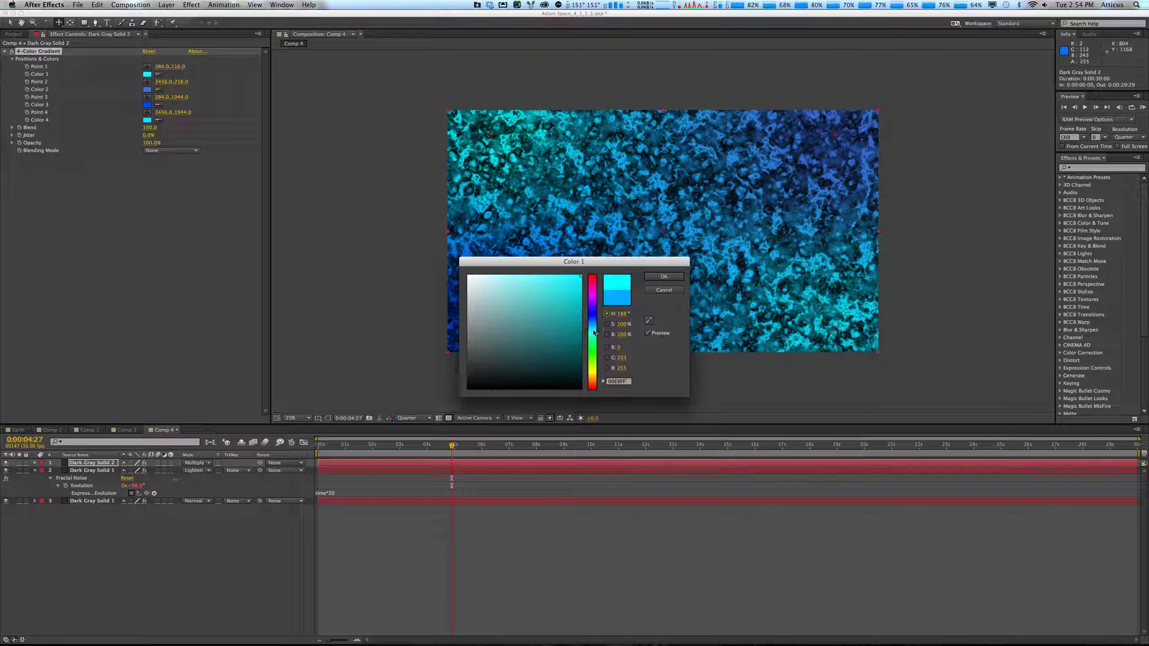
click(663, 276)
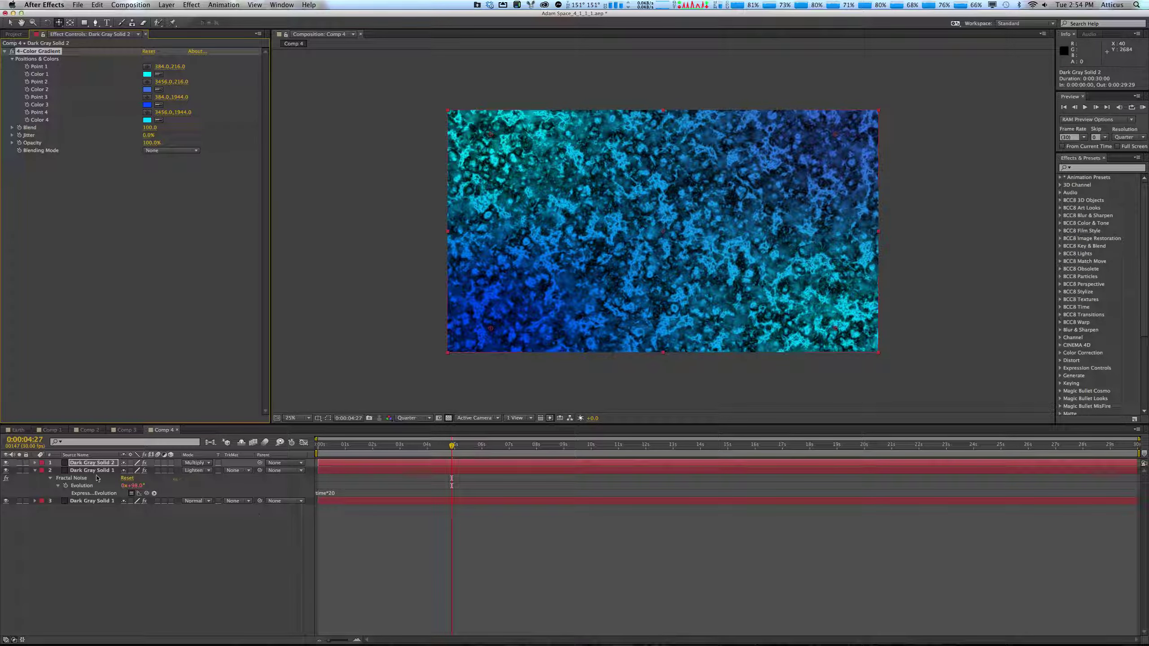
Add Comp 4 to Comp 2 directly below the Comp 3 layer and hide the new layer.
click(54, 430)
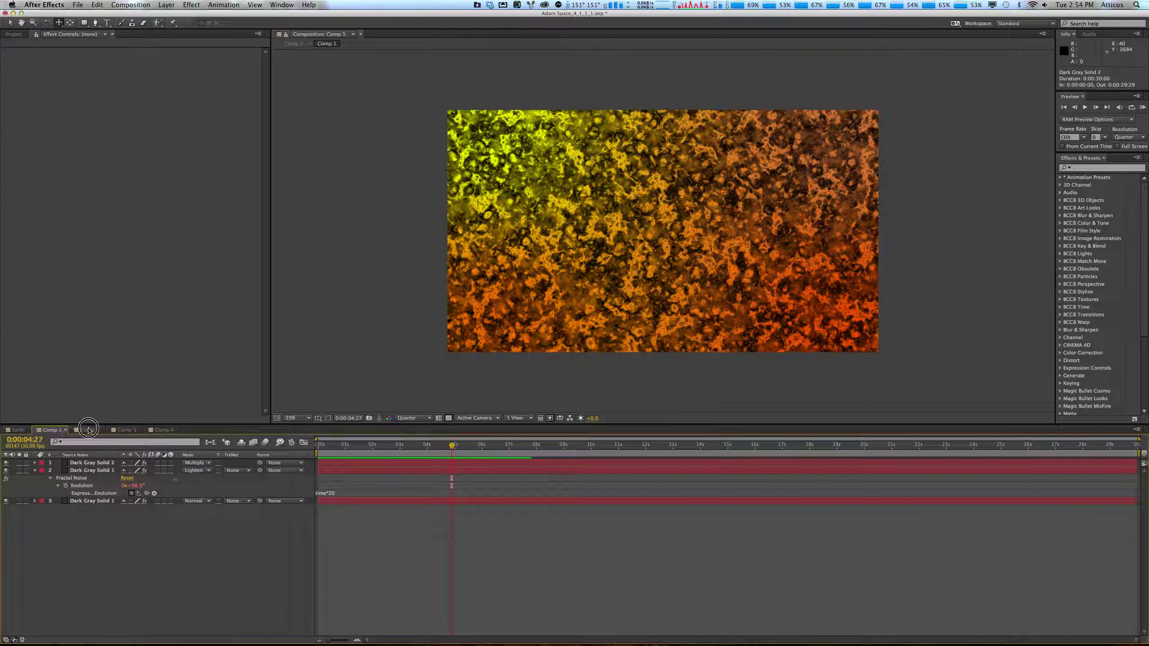
click(89, 429)
click(13, 34)
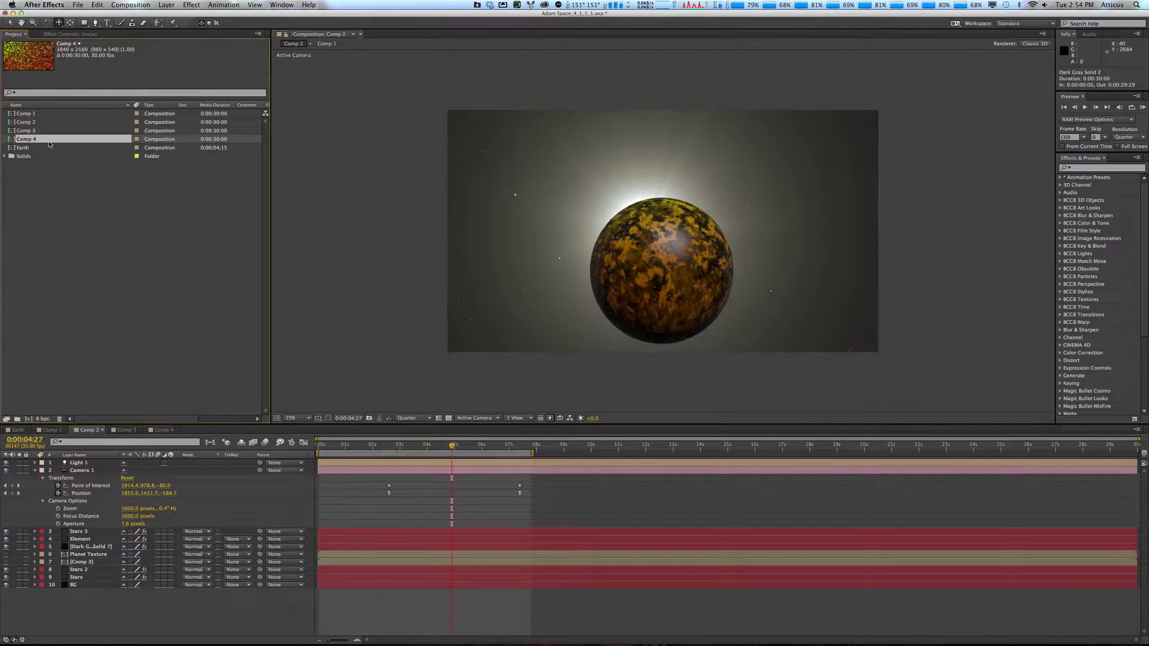
drag(13, 140, 103, 569)
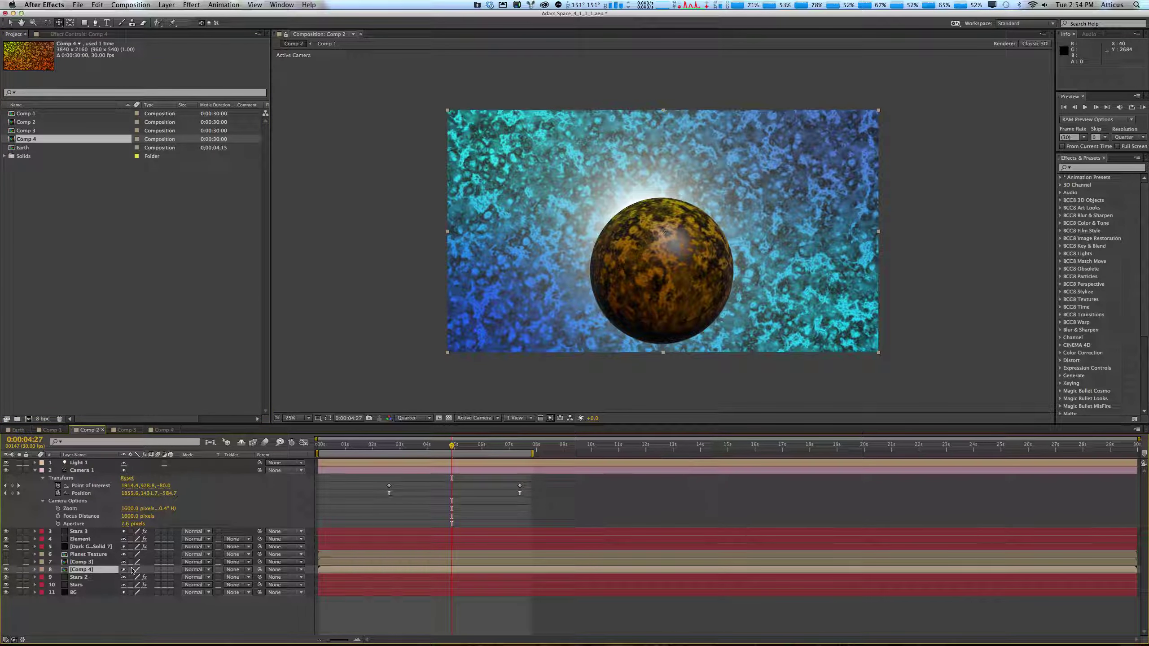
click(6, 570)
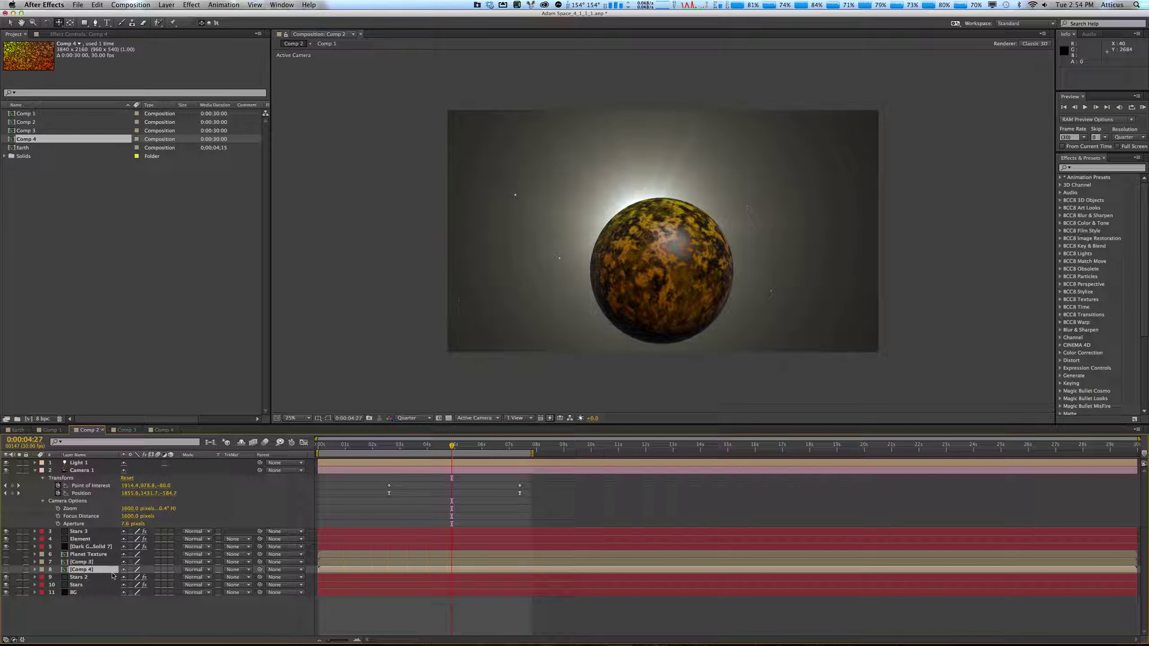
Assign the Comp 4 layer to Layer 3 of the Element effect's Custom Texture Maps.
click(85, 539)
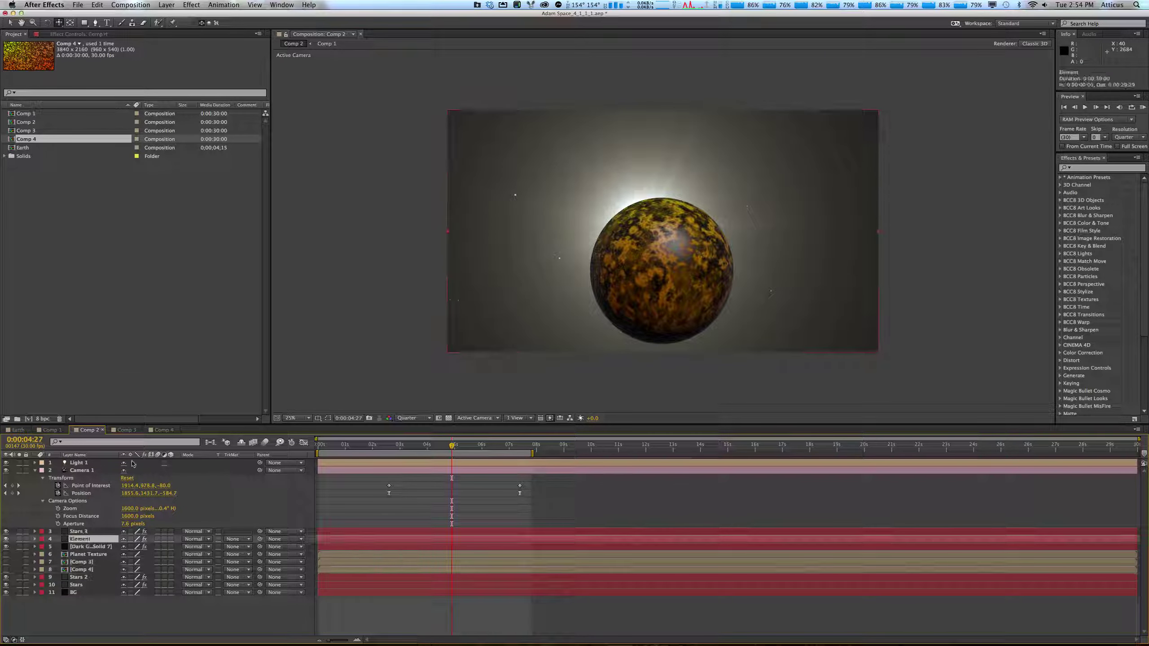
click(89, 35)
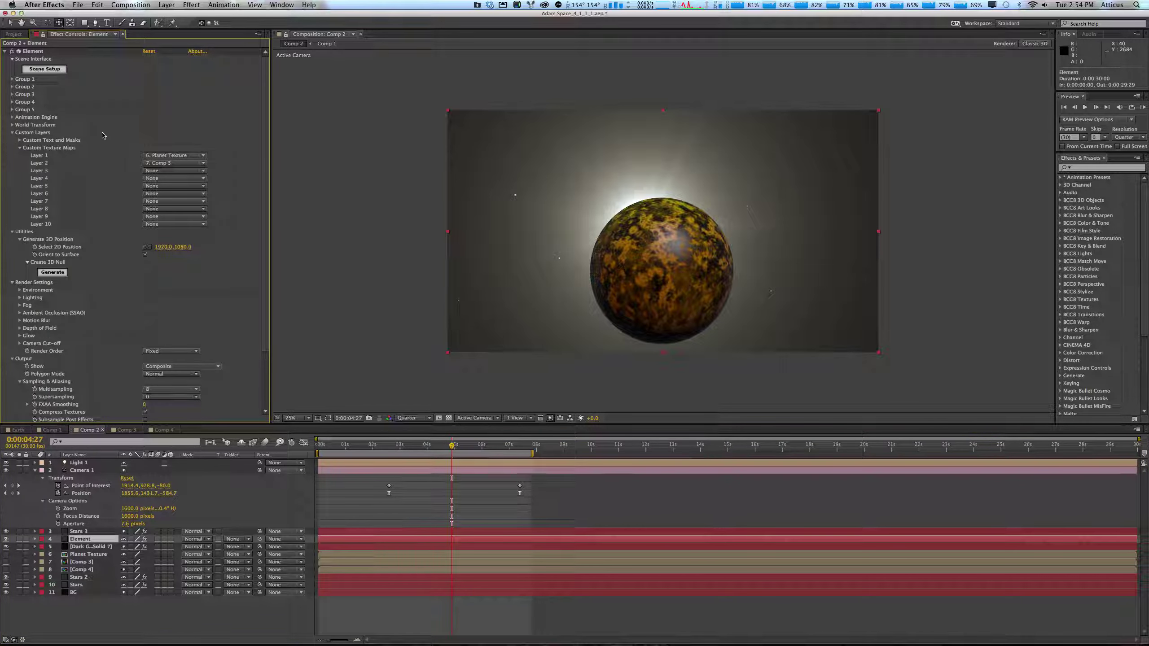
click(174, 171)
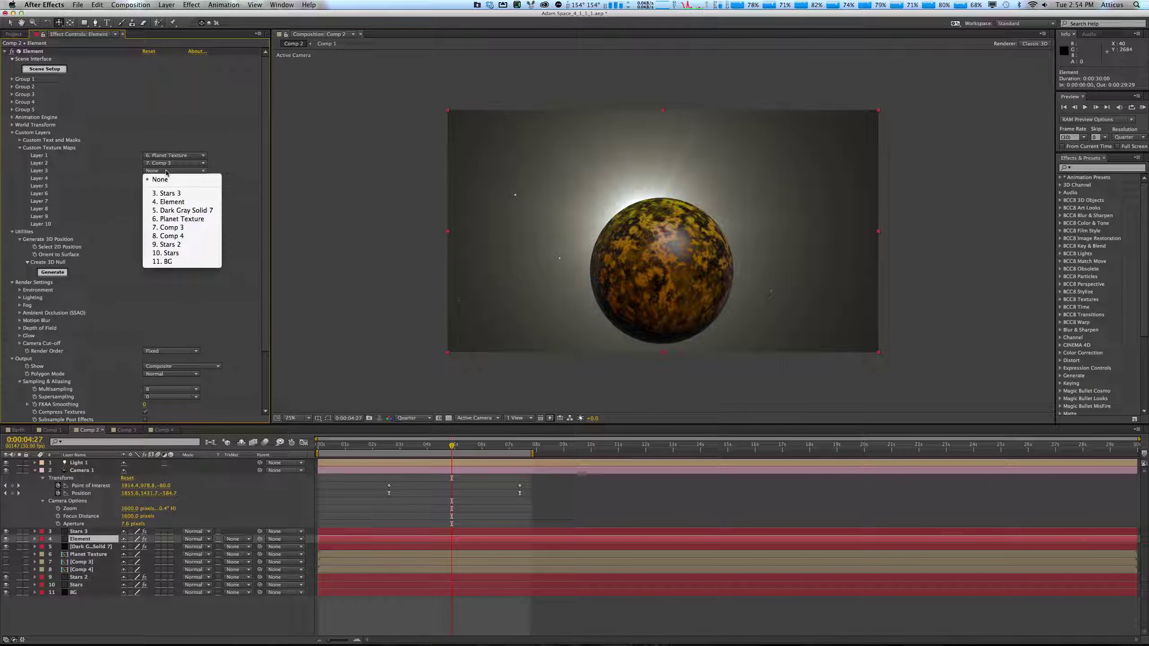
click(180, 236)
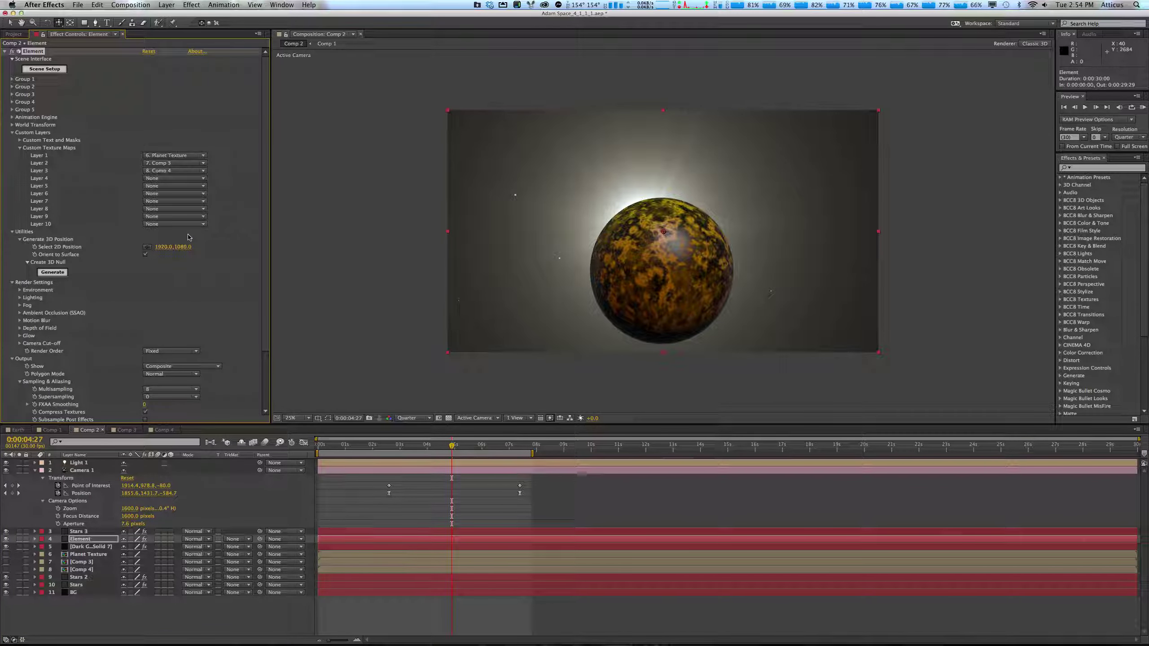
In the Element scene setup, set the diffuse texture of the group 2 sphere's material to Custom Layer 3.
click(50, 70)
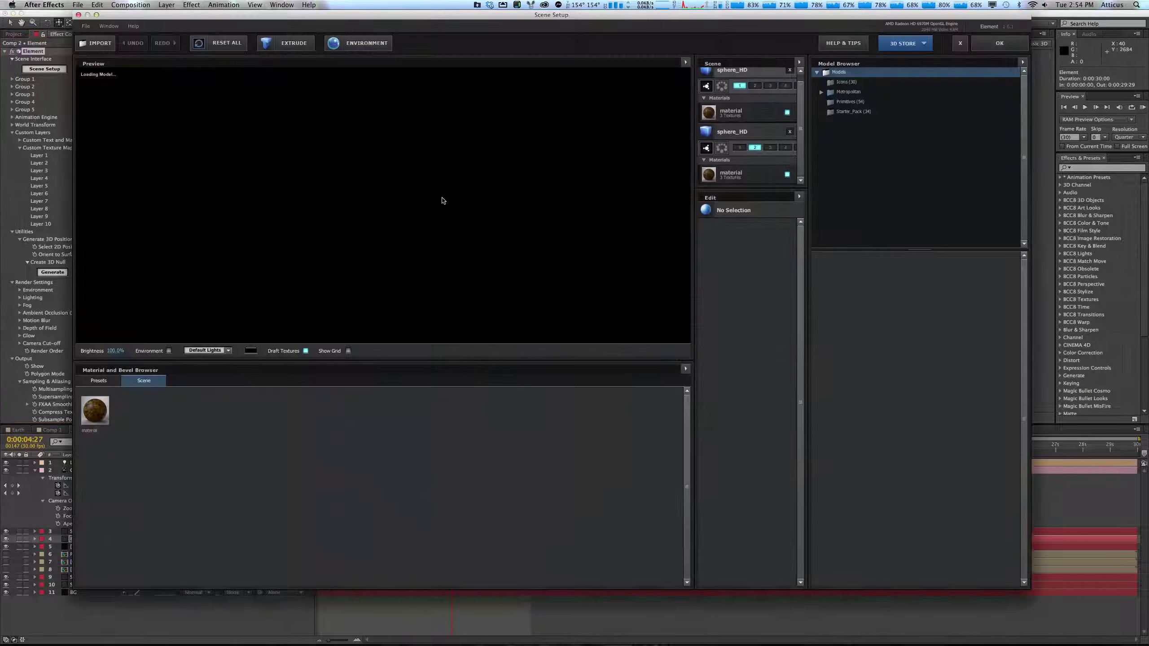
click(730, 131)
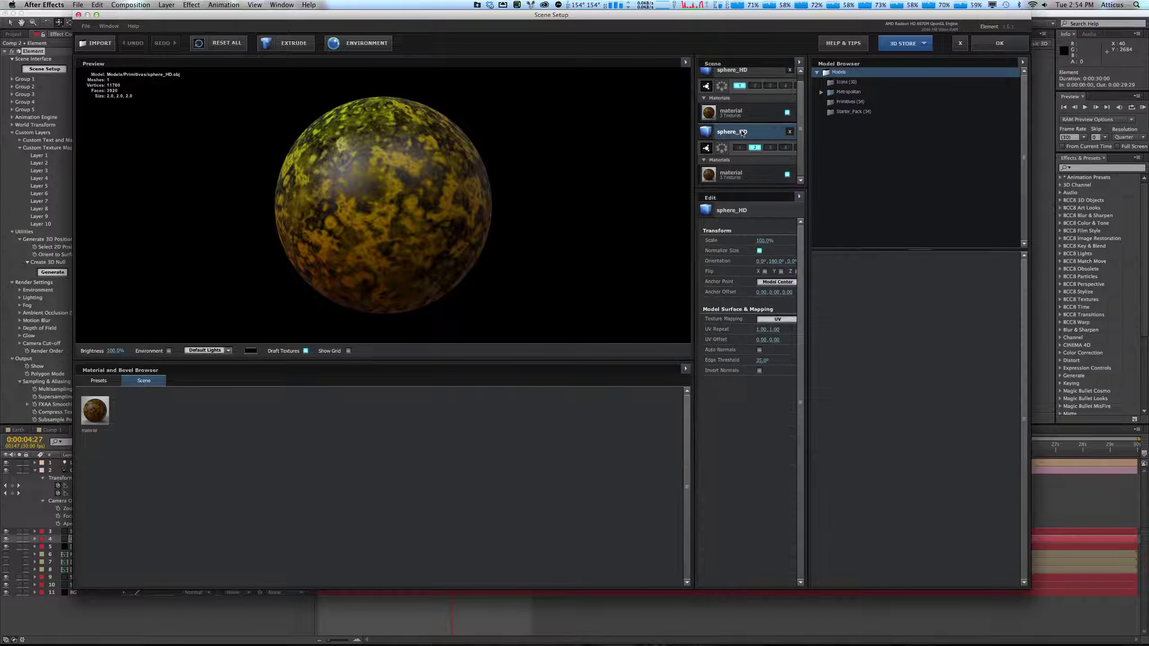
click(744, 174)
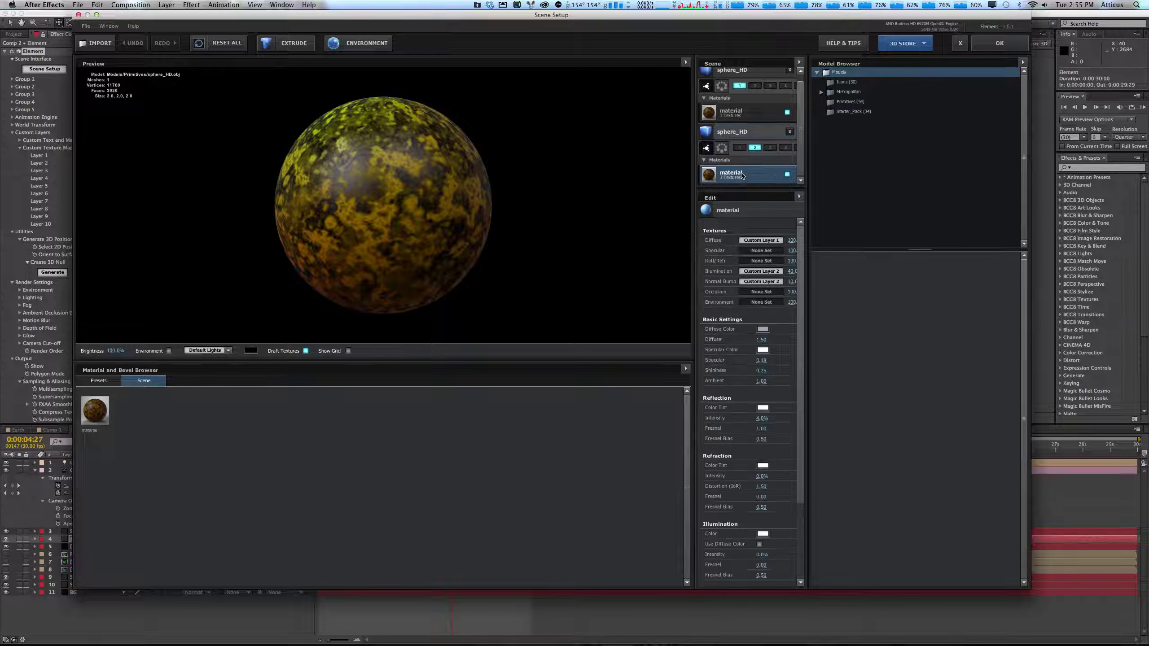
click(762, 241)
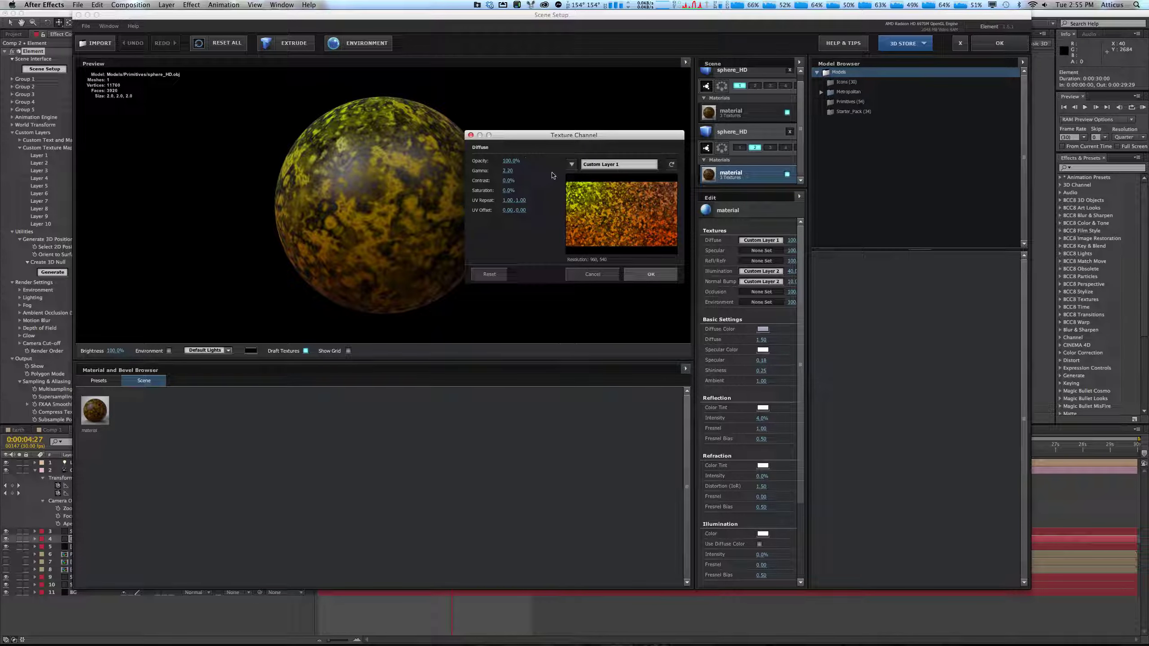
click(571, 166)
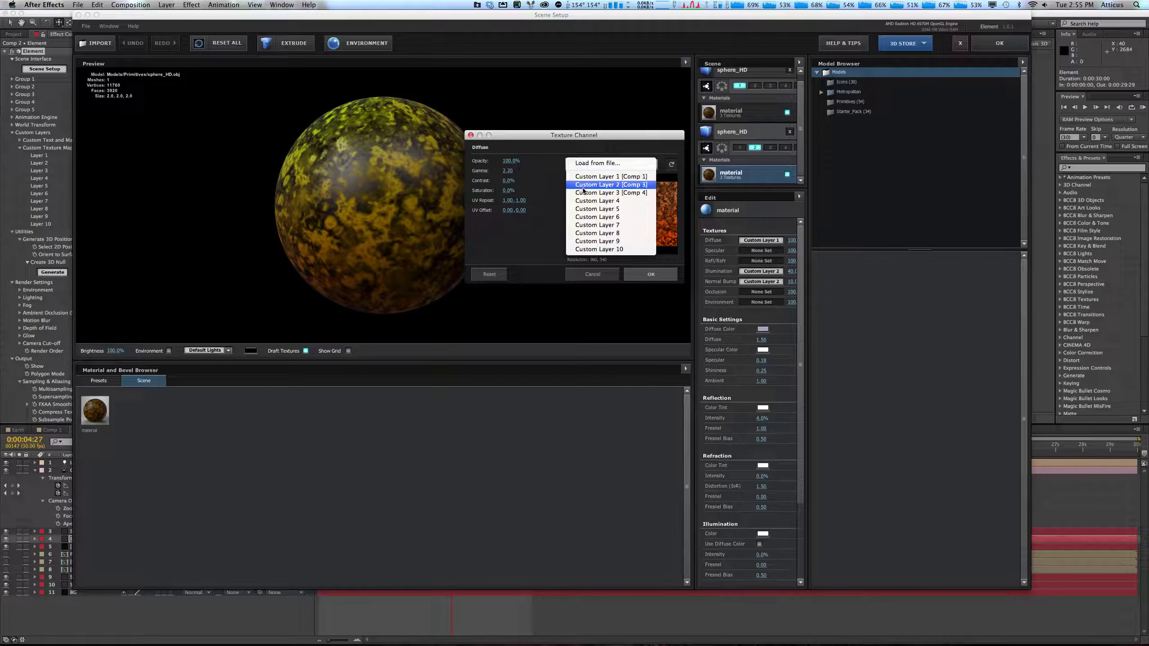
click(584, 184)
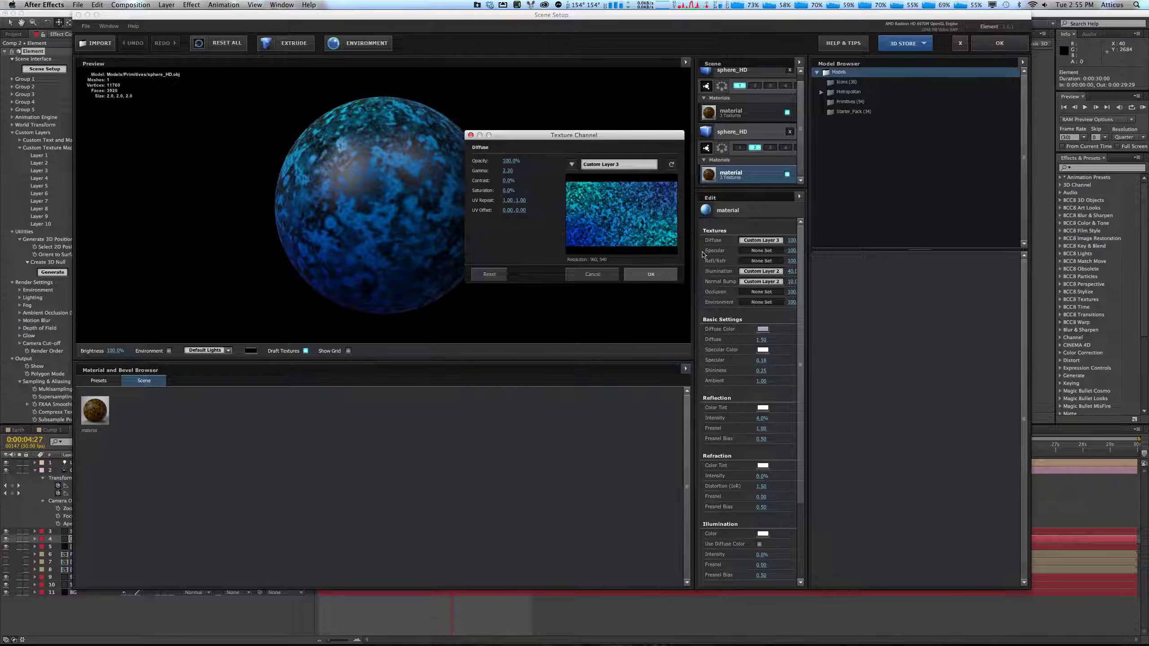
click(655, 277)
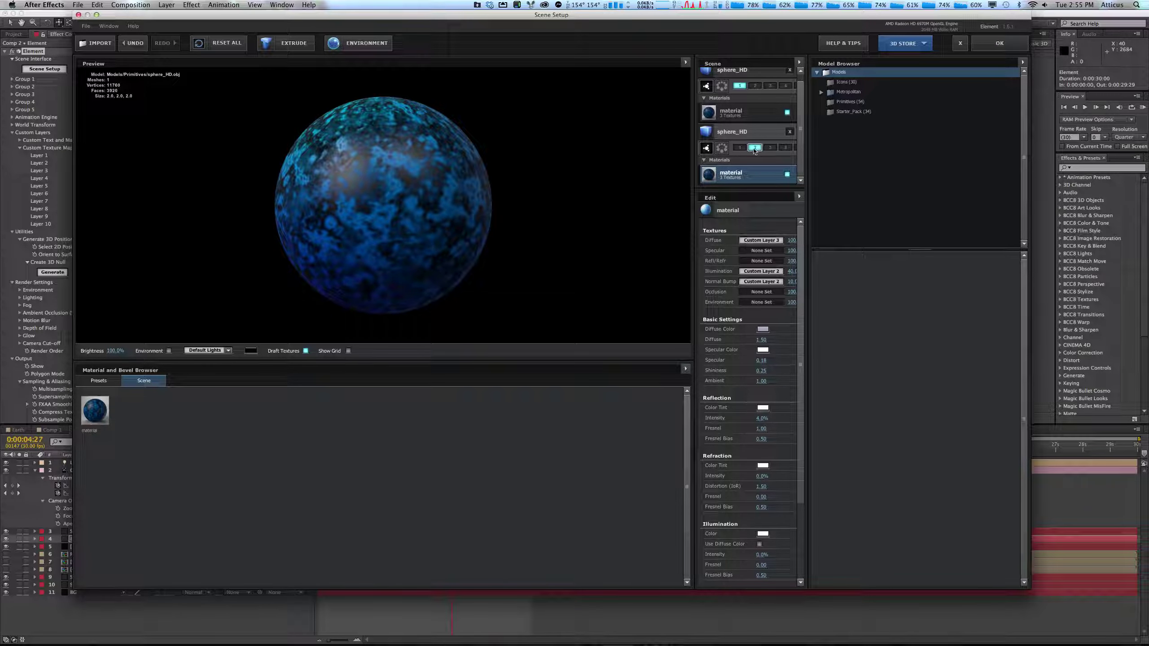
Scale the group 2 sphere_HD model to 105%, check its material settings, and accept the scene setup.
click(740, 135)
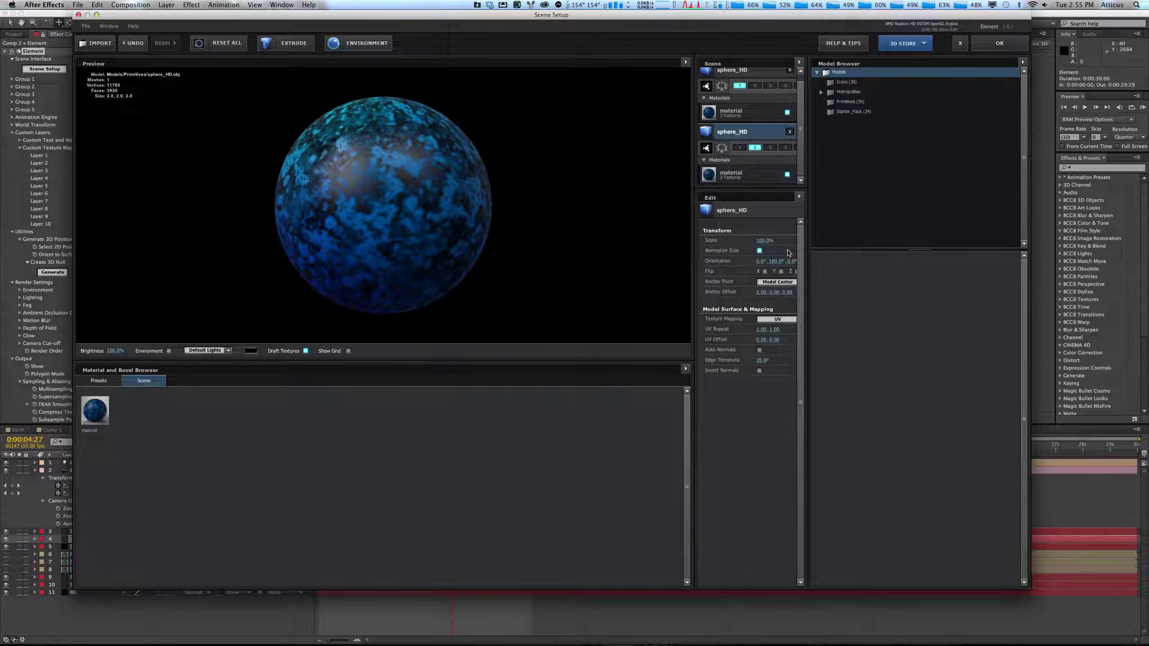
click(757, 241)
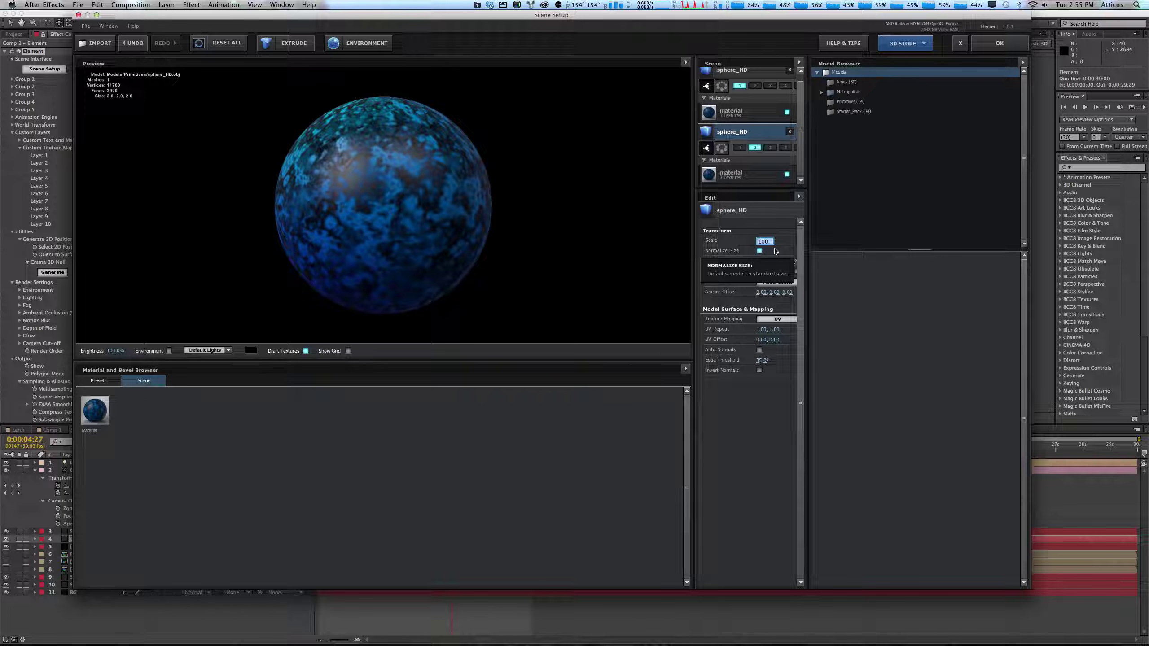
text(105)
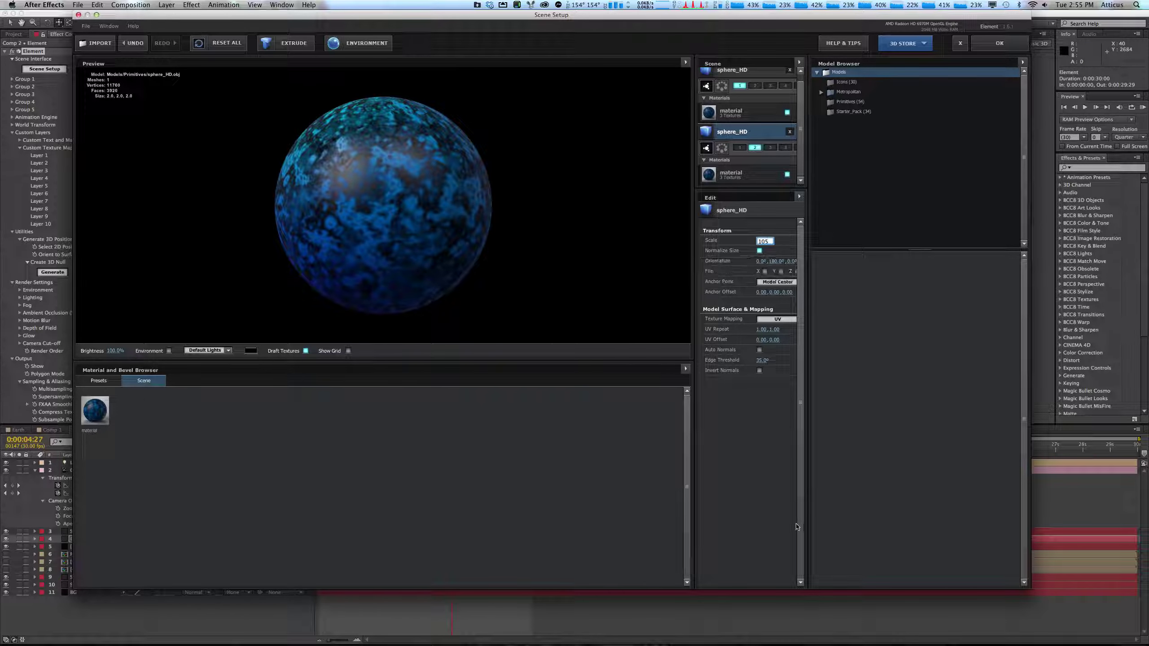
key(Return)
click(744, 174)
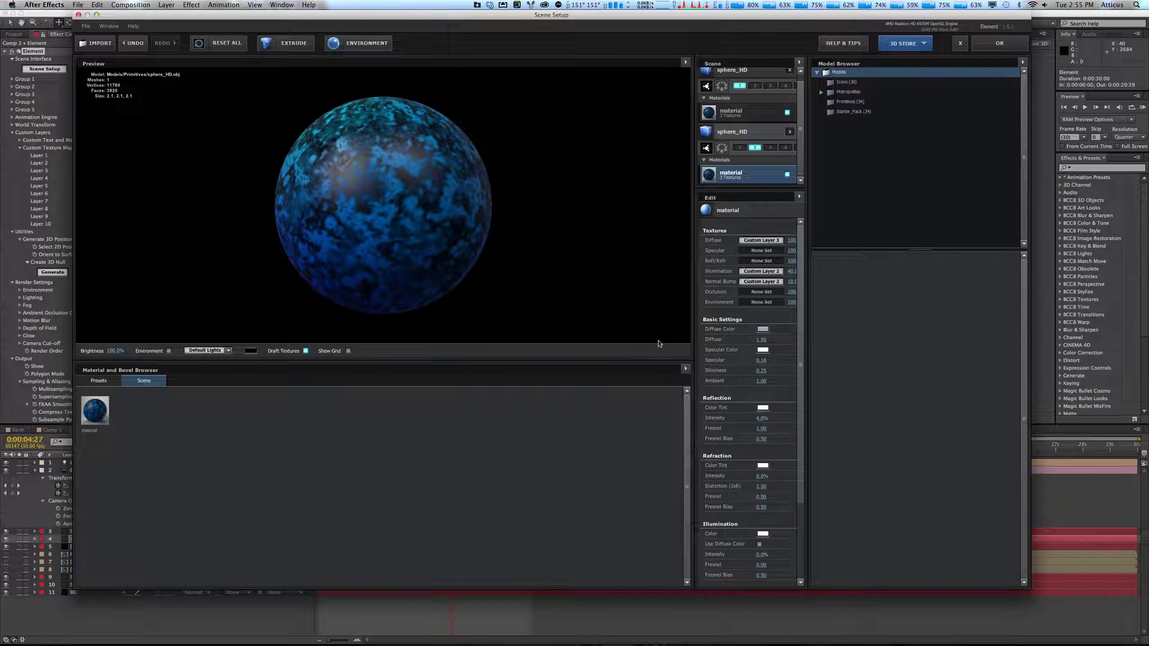
drag(694, 320, 639, 325)
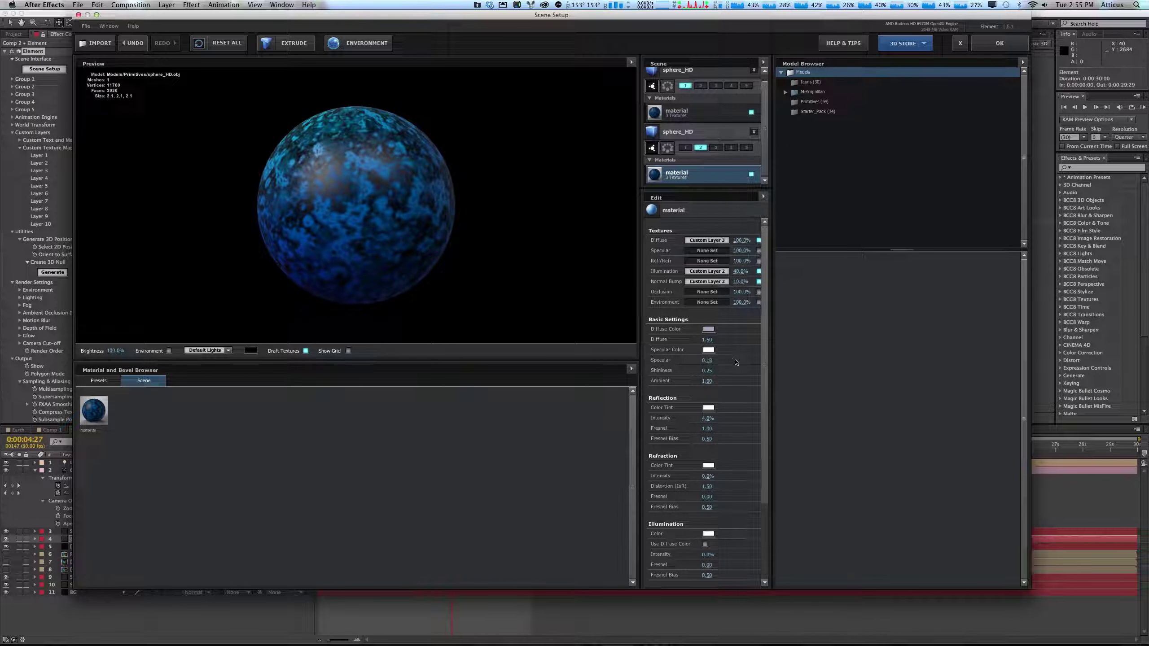
drag(738, 239, 743, 240)
click(999, 43)
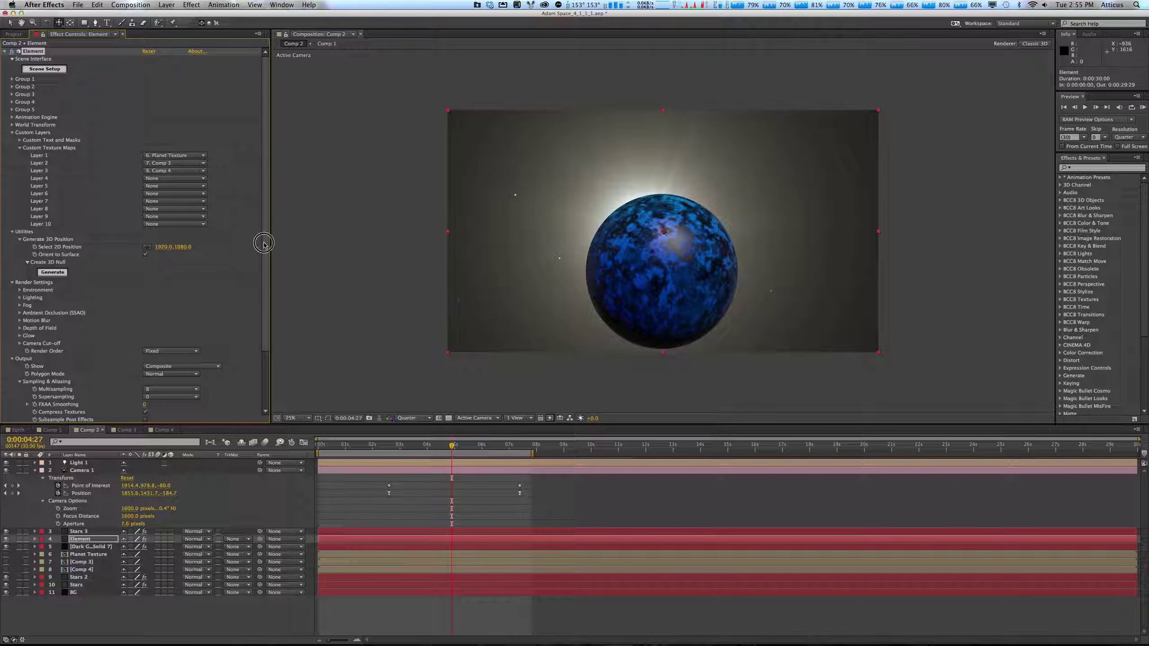
mouse_move(259, 239)
mouse_down()
mouse_move(262, 259)
mouse_move(256, 240)
mouse_up()
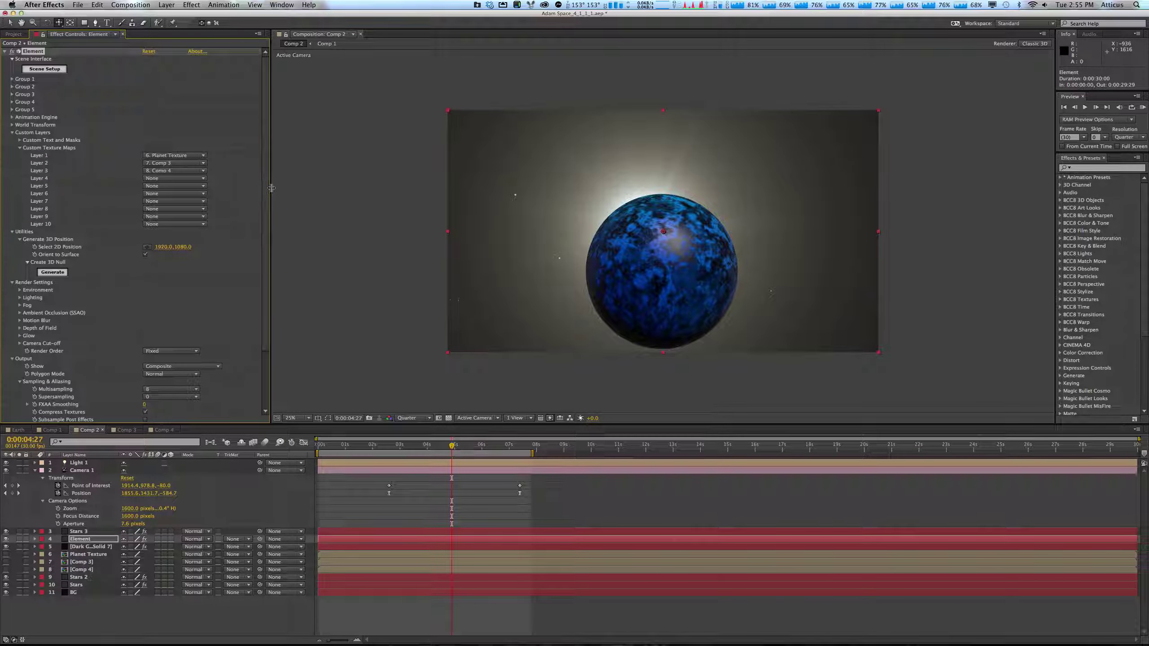
Expand the Particle Replicator, its Rotation and Position Noise, and the Particle Look settings of Element's Group 2.
click(12, 87)
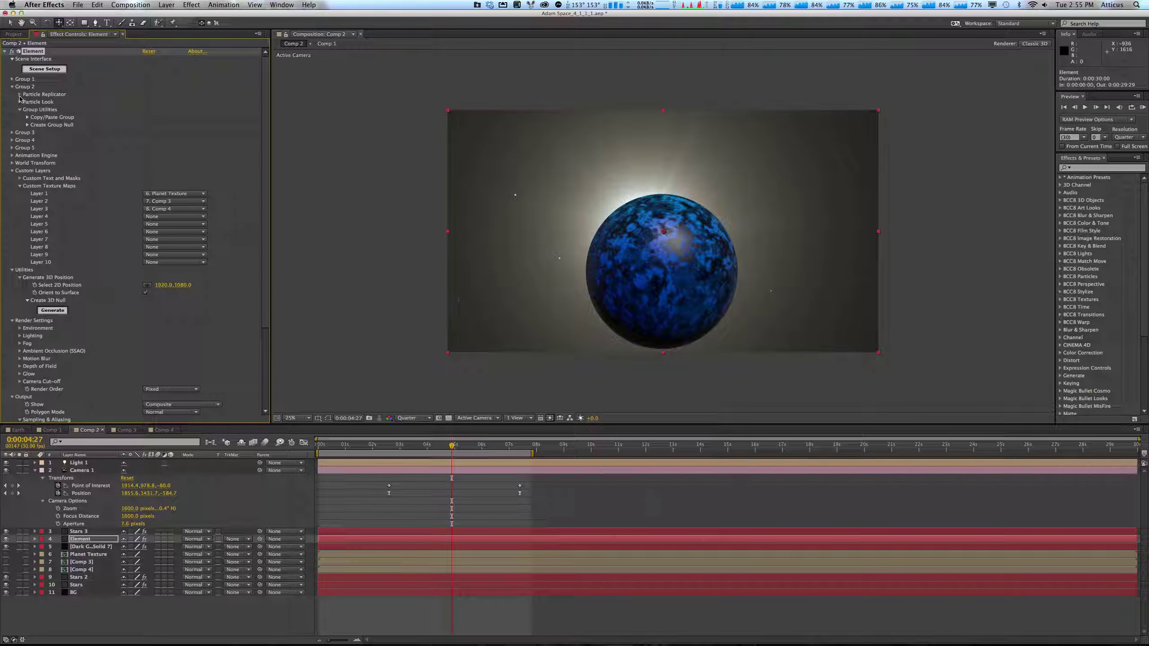
click(20, 94)
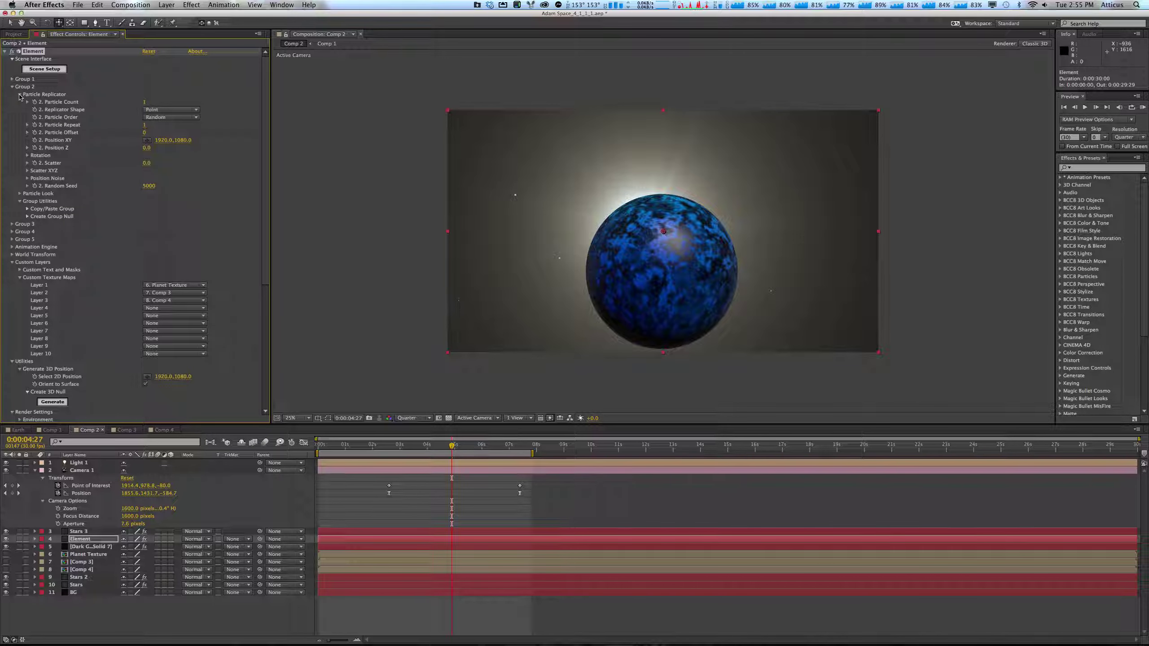
click(27, 171)
click(27, 171)
click(27, 155)
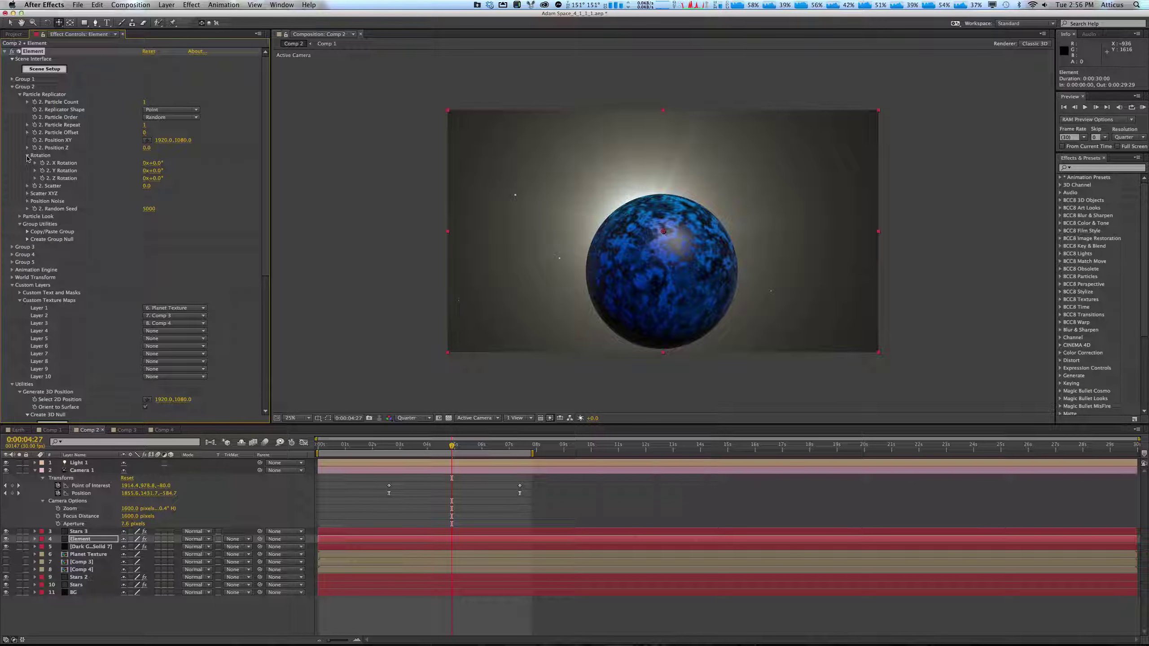
click(27, 201)
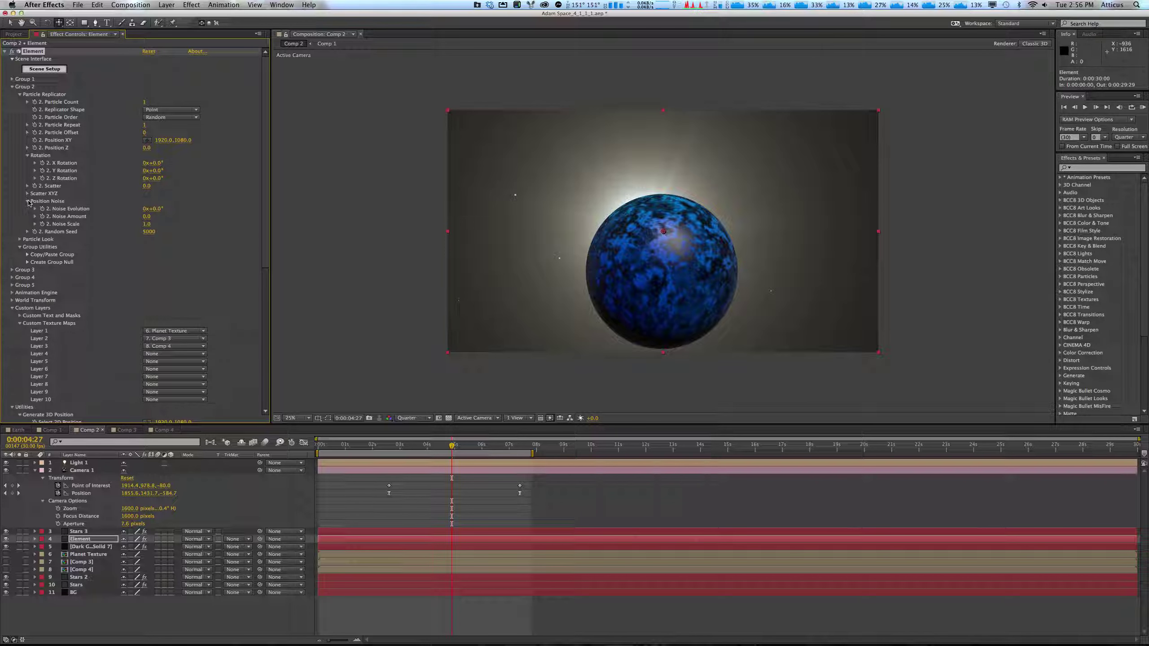
click(20, 239)
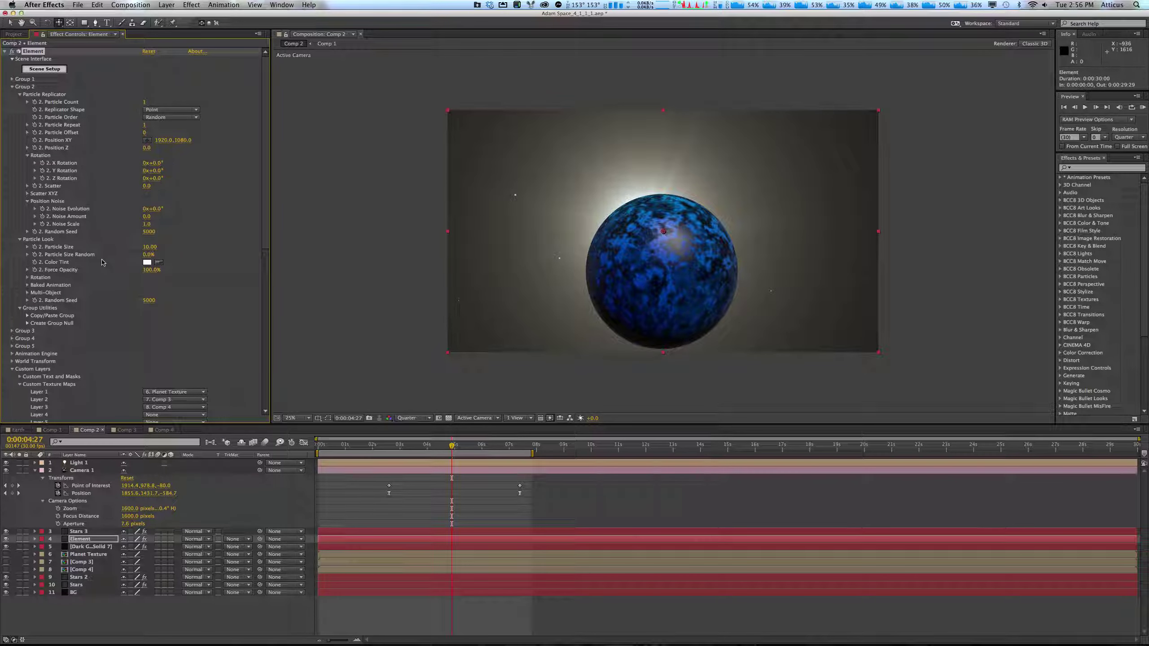
Lower Group 2's Force Opacity to 25% so the inner planet shows through the blue sphere.
drag(149, 275, 121, 282)
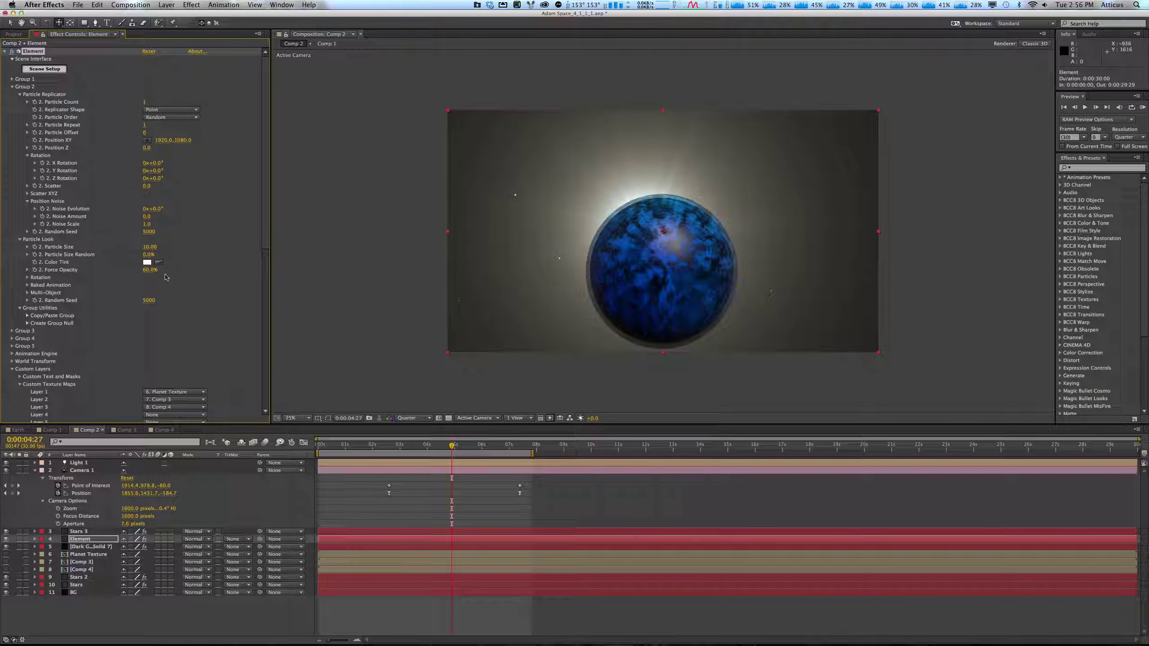
drag(149, 271, 197, 269)
click(27, 278)
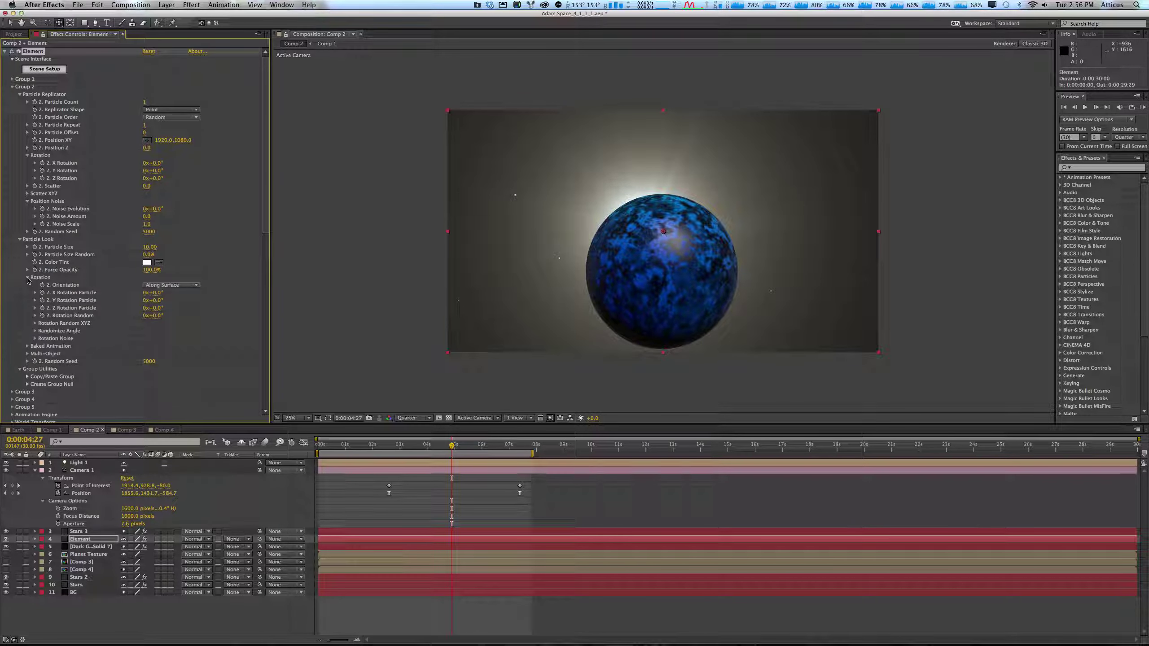
scroll(209, 341, down, 3)
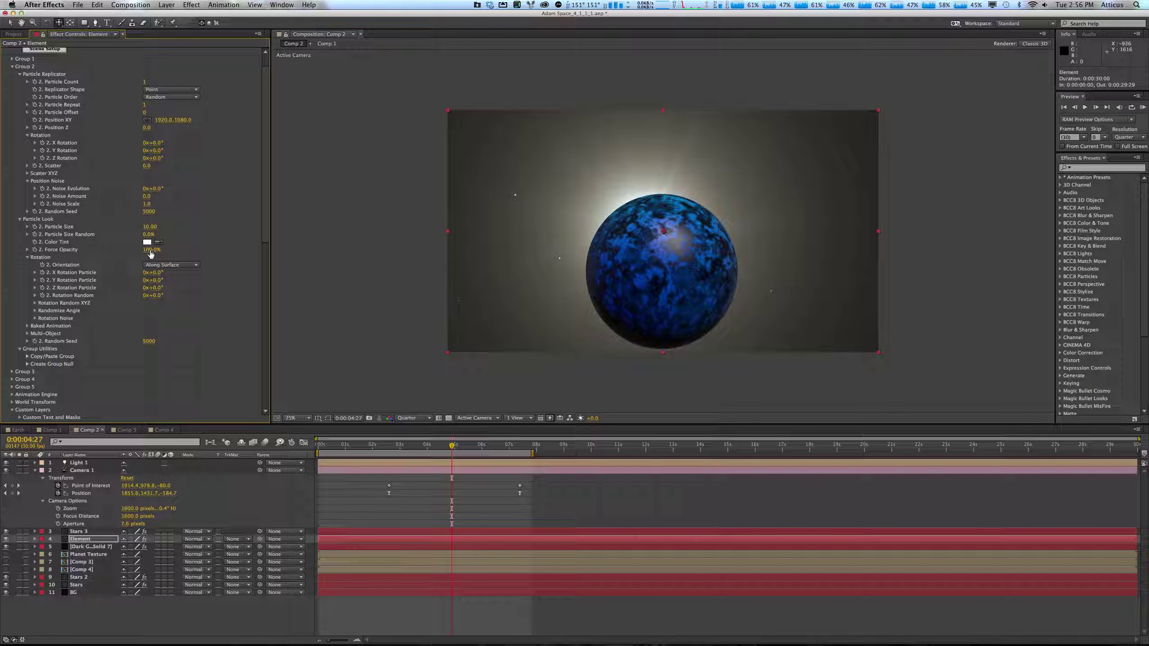
drag(151, 253, 121, 257)
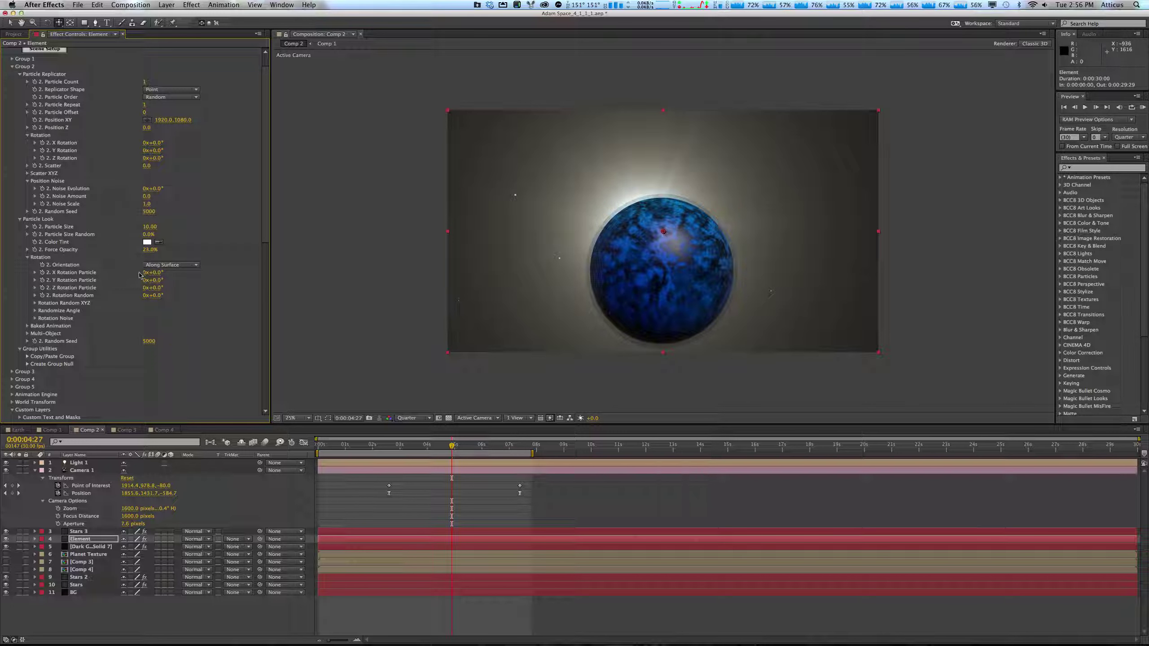
Reopen the Element scene setup and set the diffuse texture of the group 1 sphere's material to Custom Layer 1.
click(37, 50)
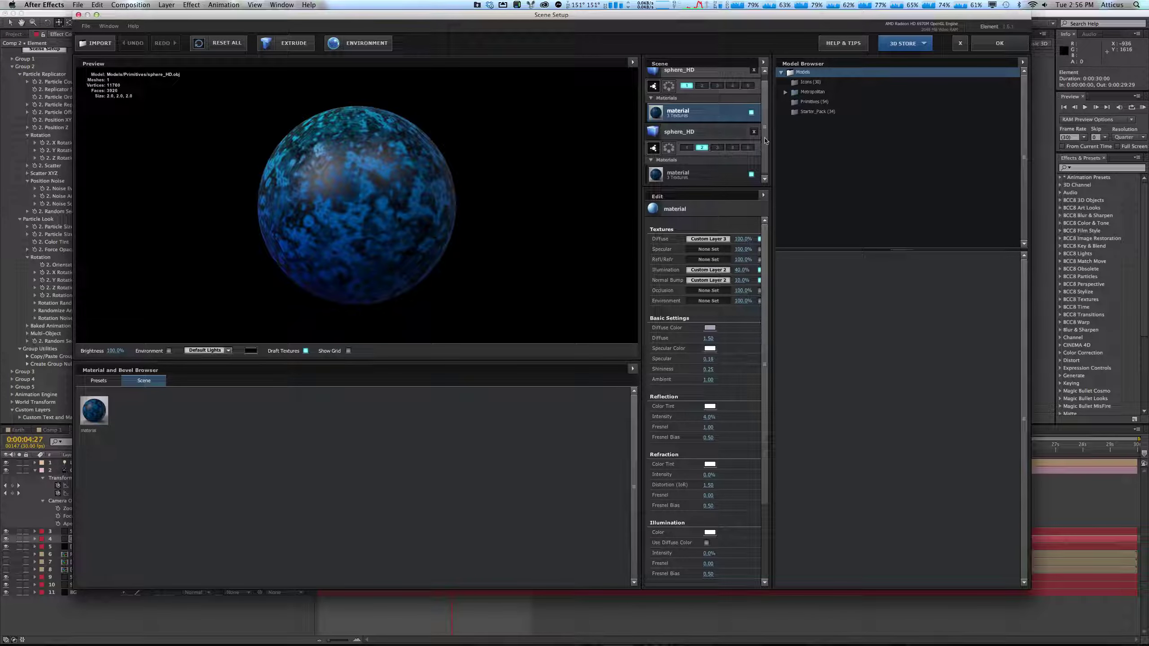
drag(766, 139, 768, 117)
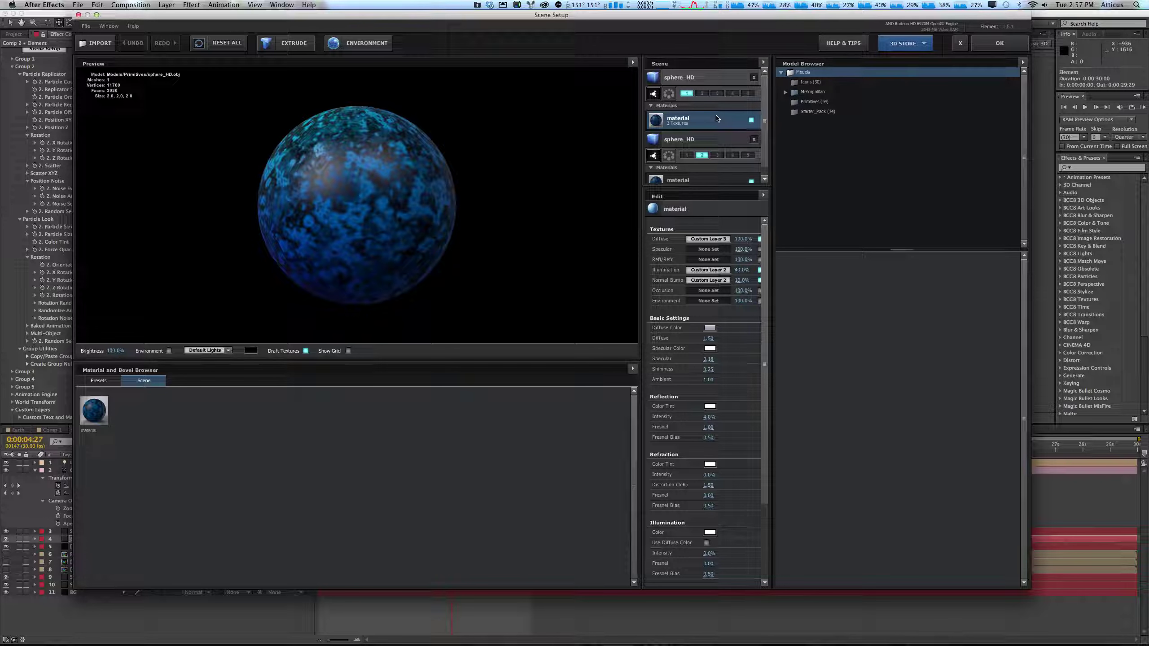
click(708, 238)
click(576, 164)
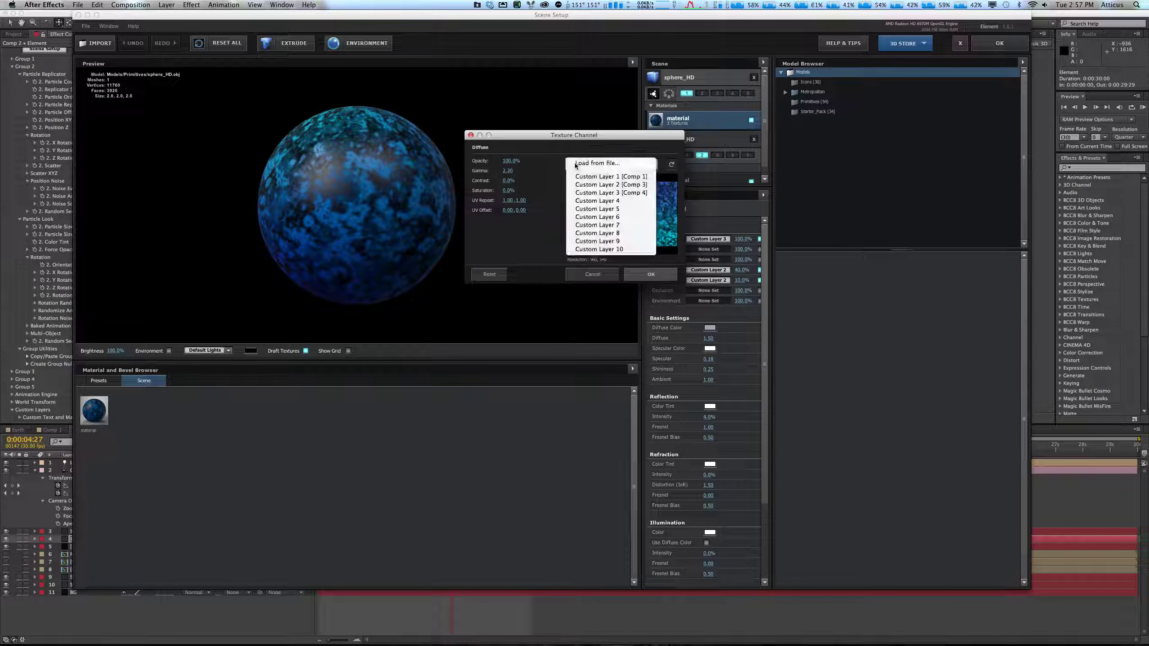
click(592, 179)
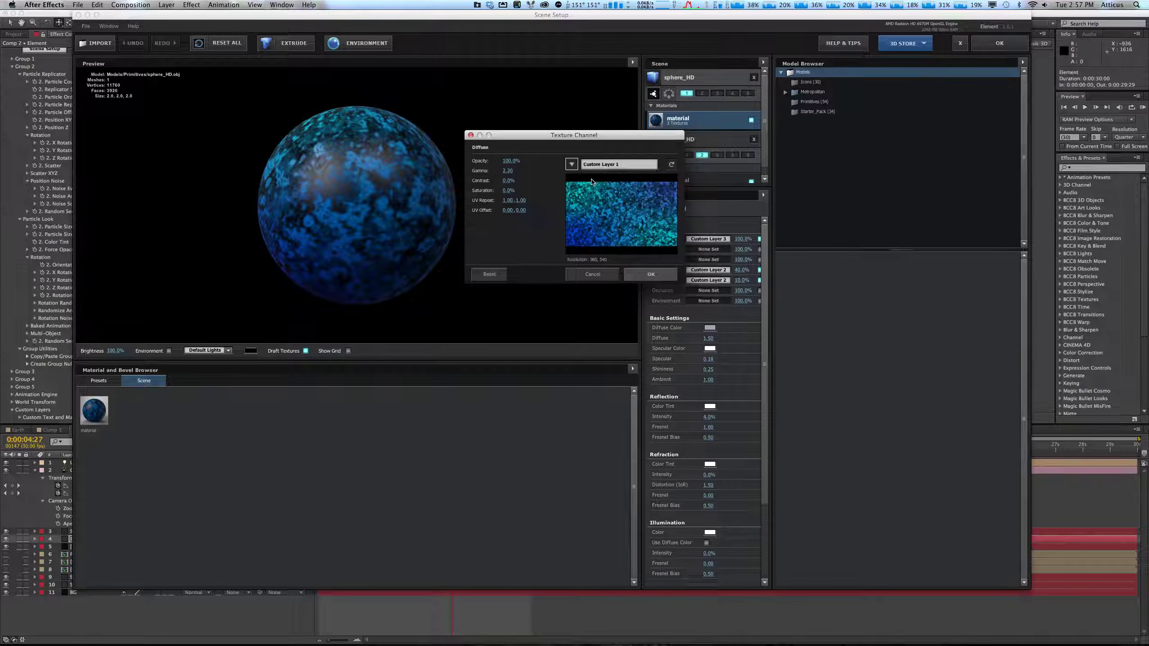
click(650, 274)
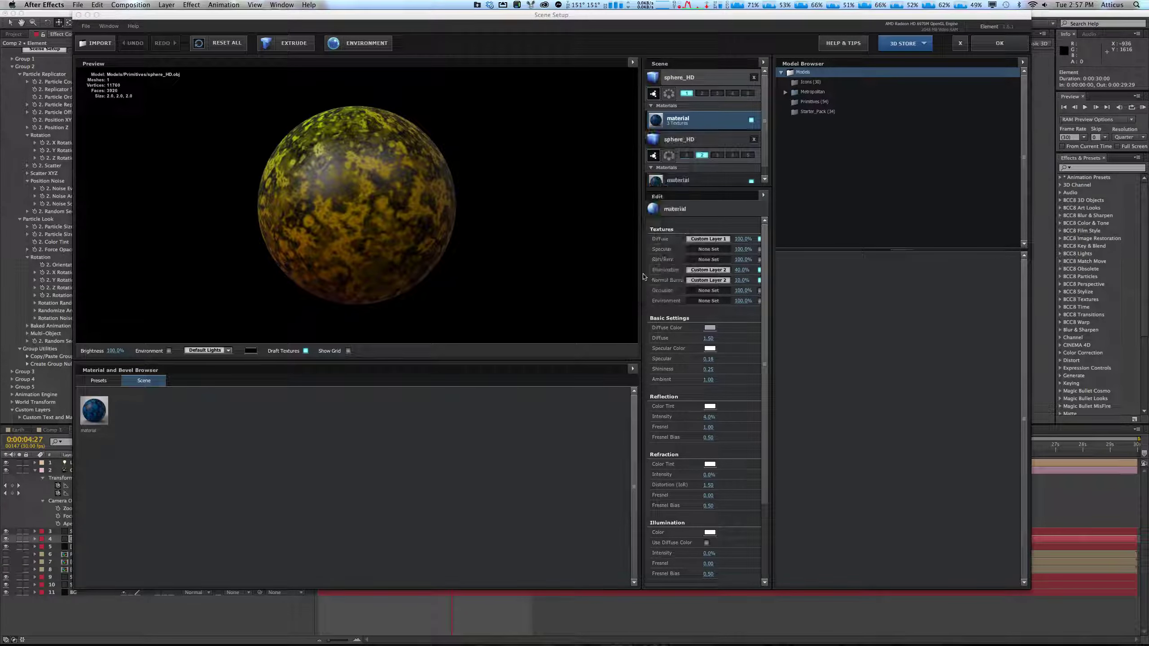
Set the diffuse texture of the group 2 sphere's material to Custom Layer 3 and accept the scene setup.
click(709, 181)
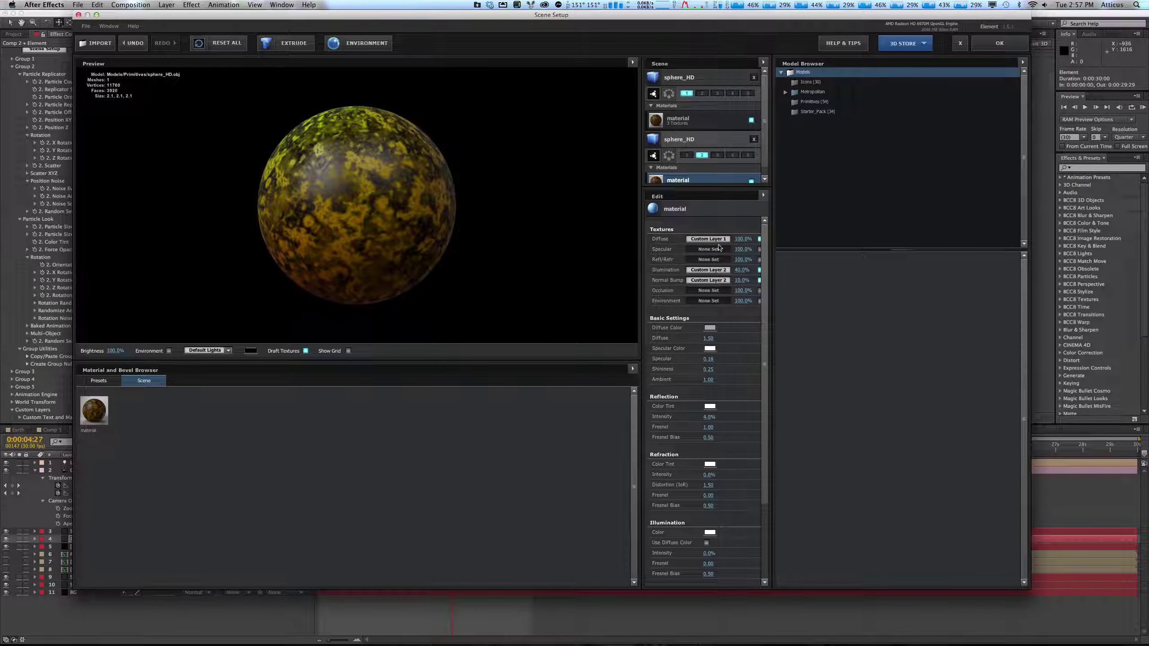
click(696, 139)
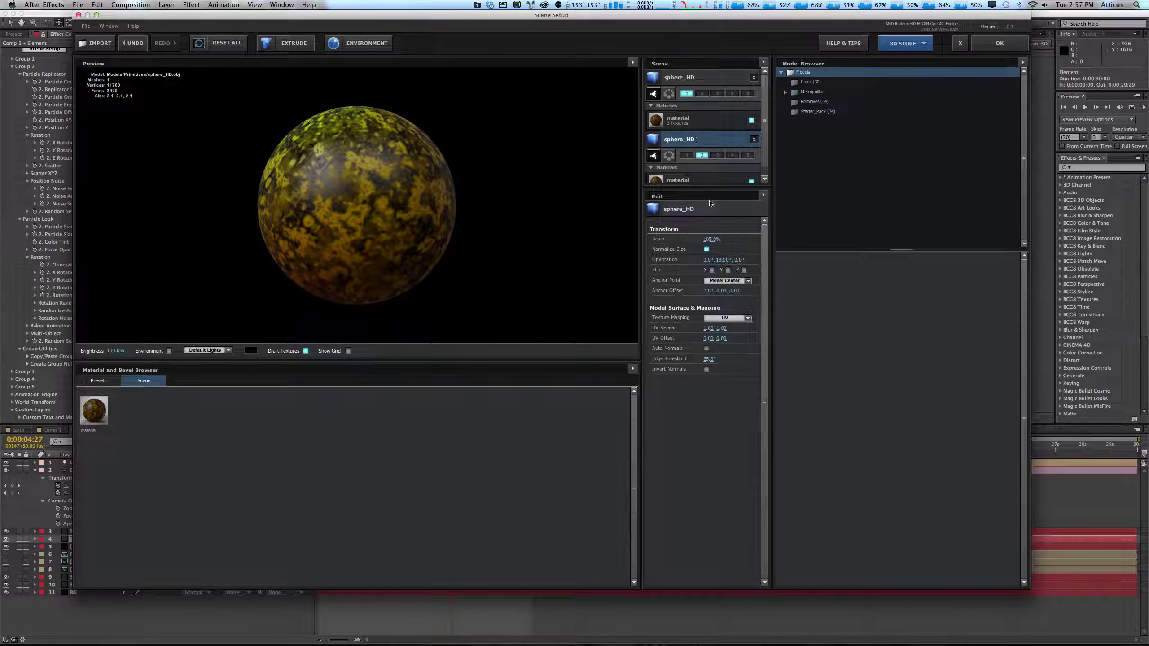
click(692, 179)
click(708, 238)
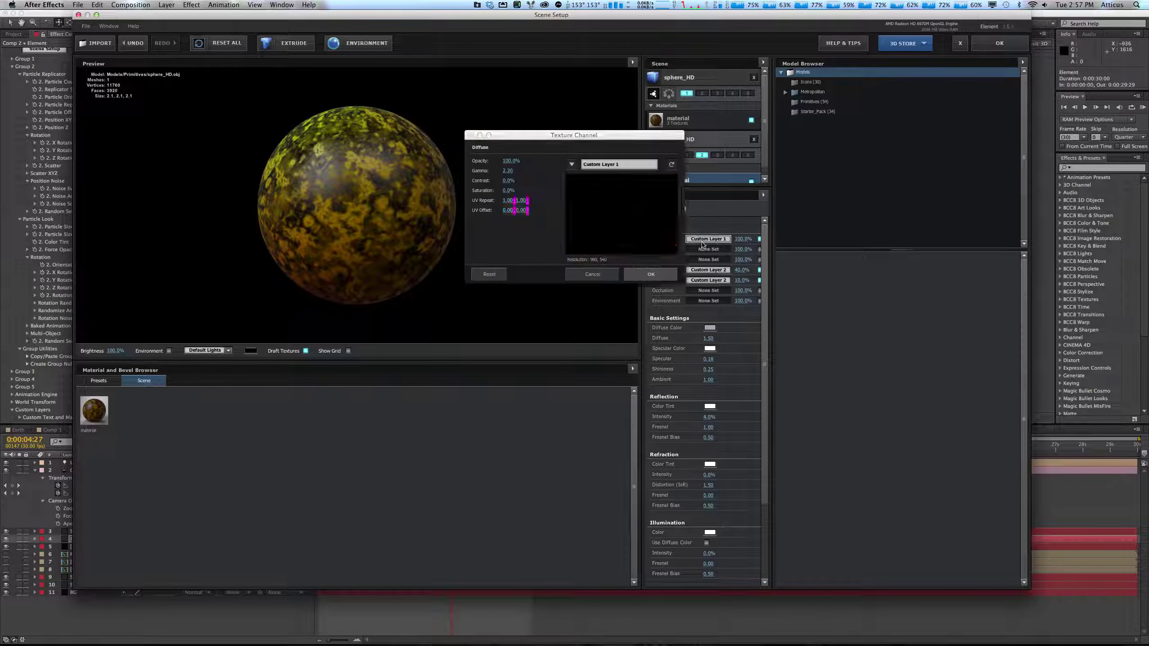
click(577, 166)
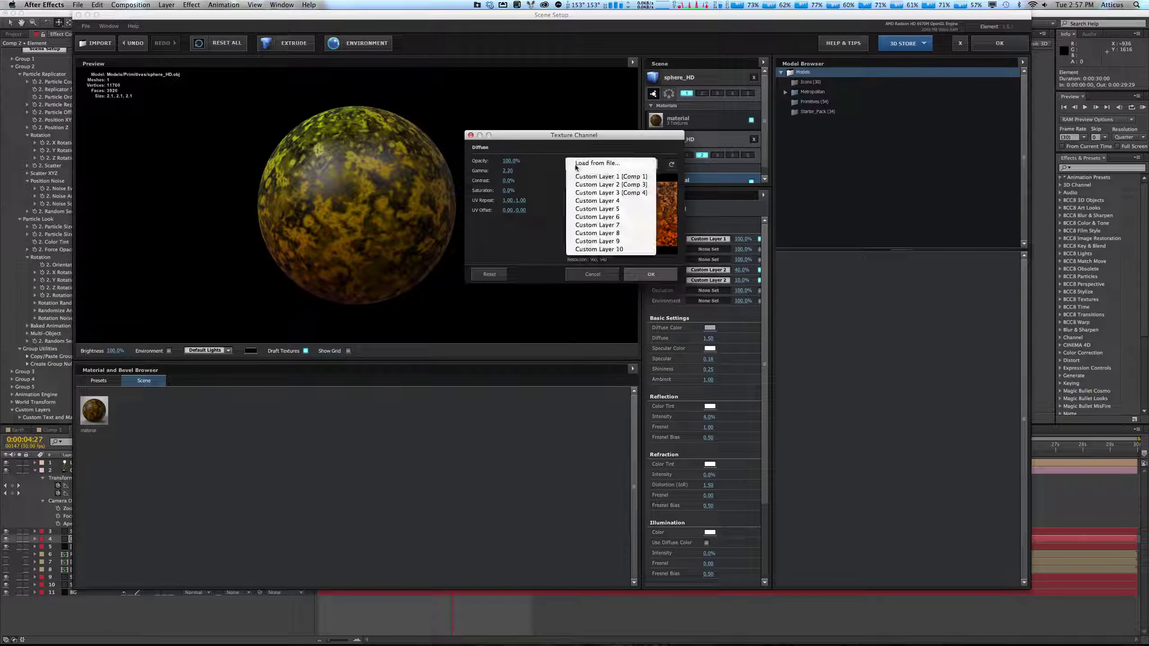
click(611, 192)
click(650, 275)
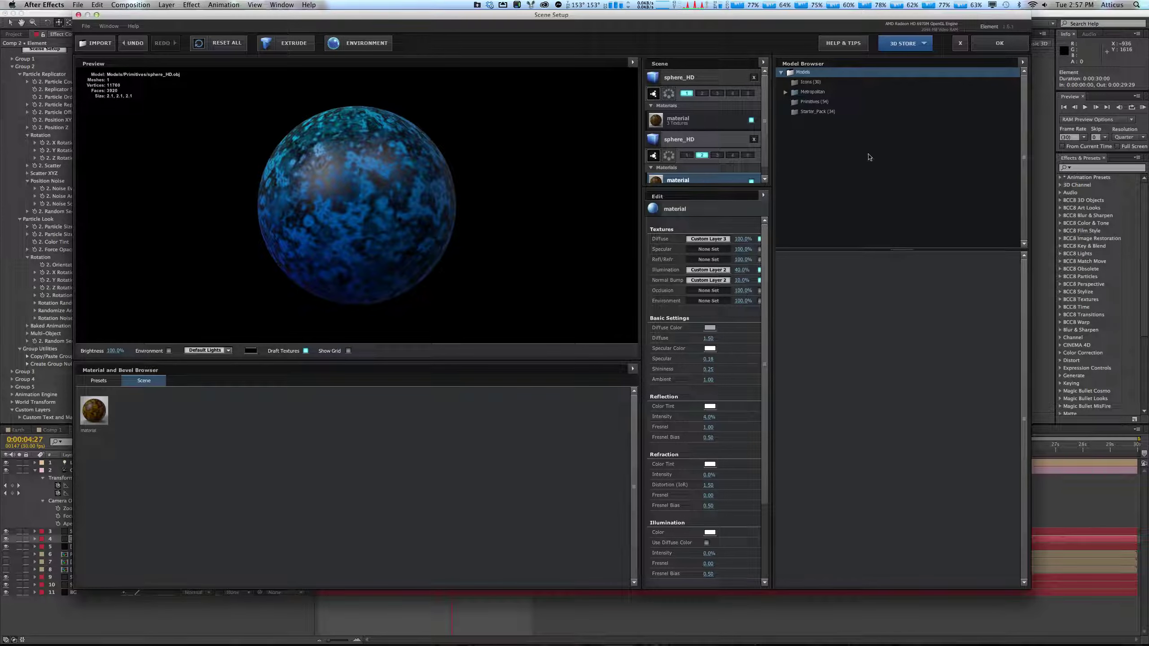
click(995, 45)
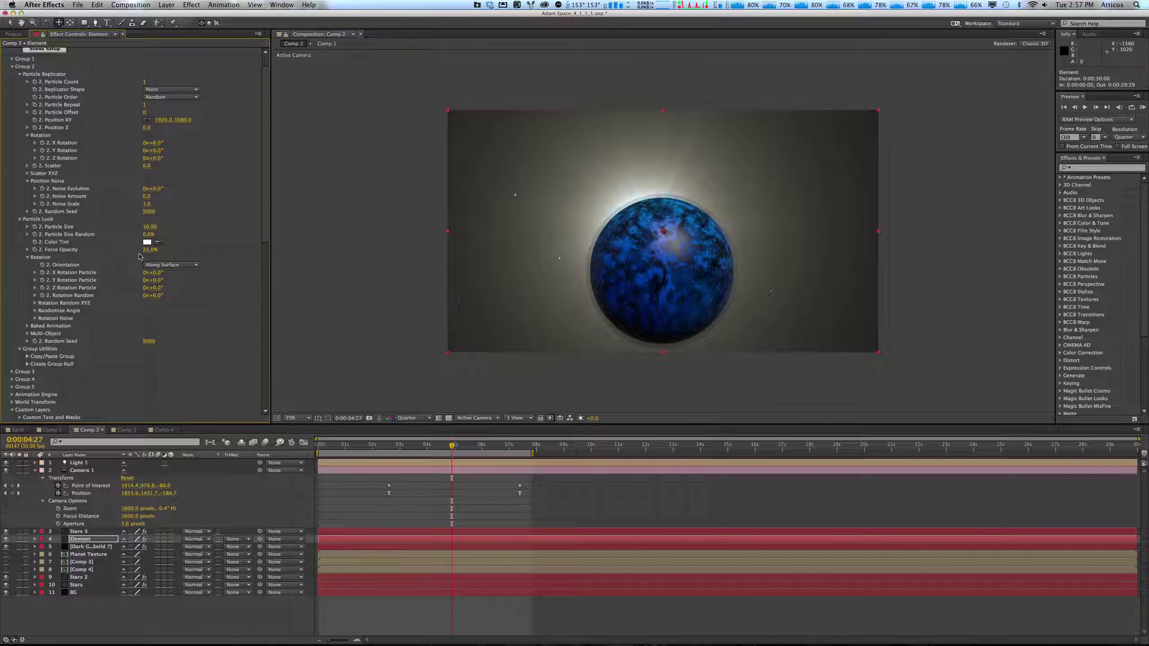
Raise Group 2's Force Opacity to 100%, set the group 2 sphere_HD model's scale to 100% in the scene setup, and accept it.
drag(146, 250, 215, 244)
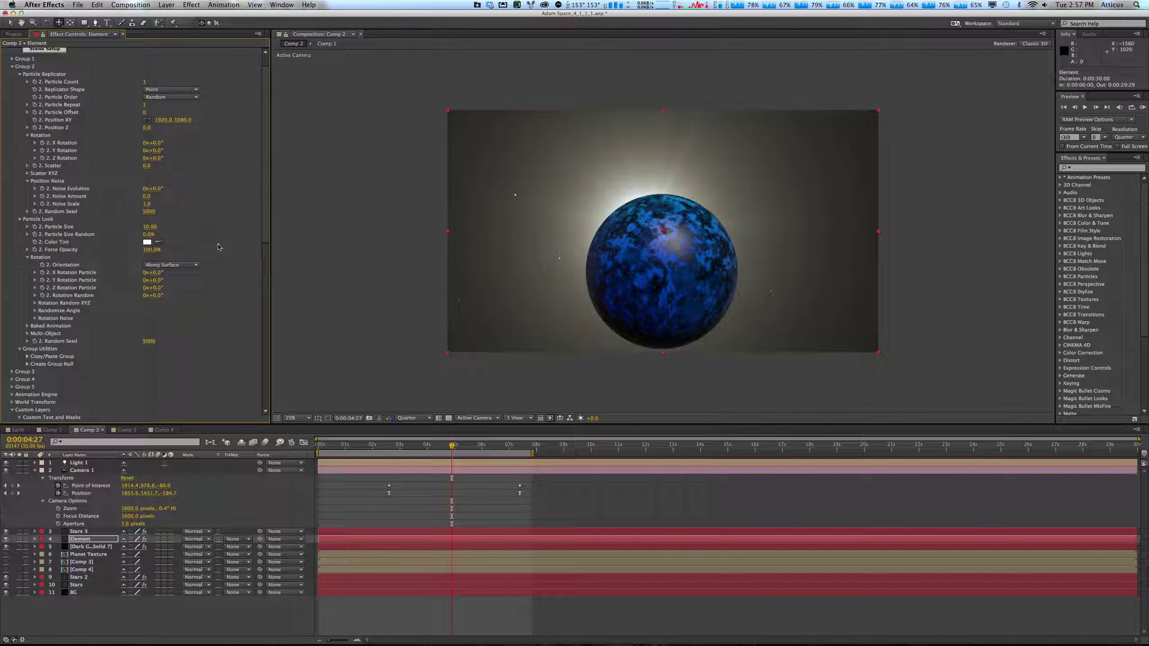
click(55, 52)
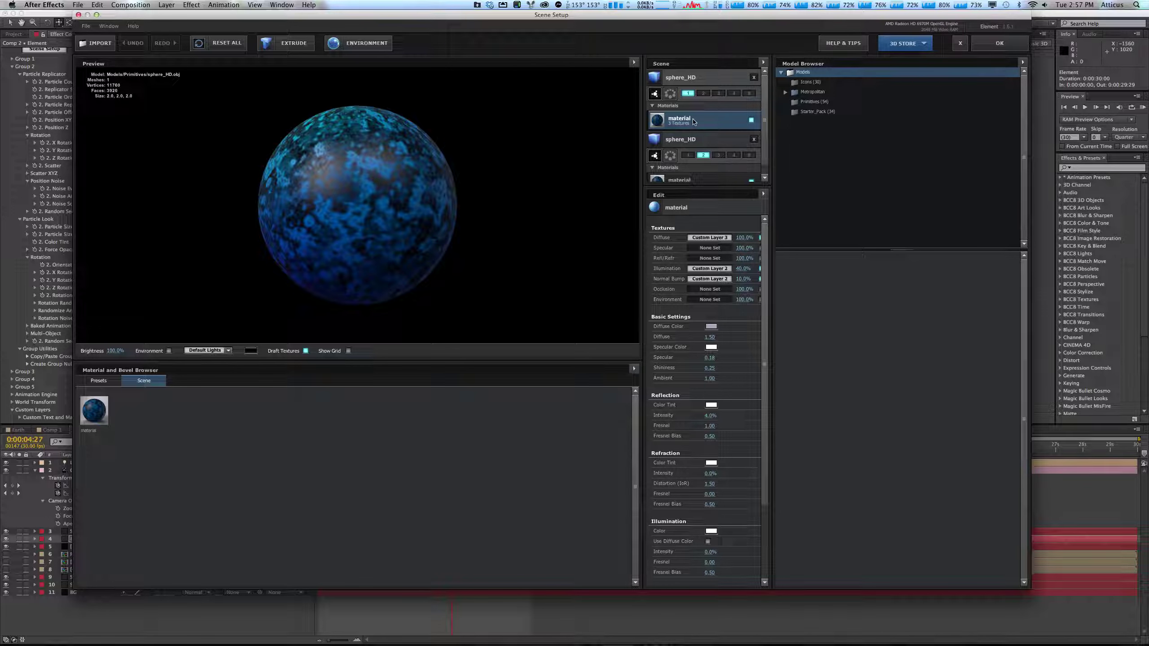
click(702, 82)
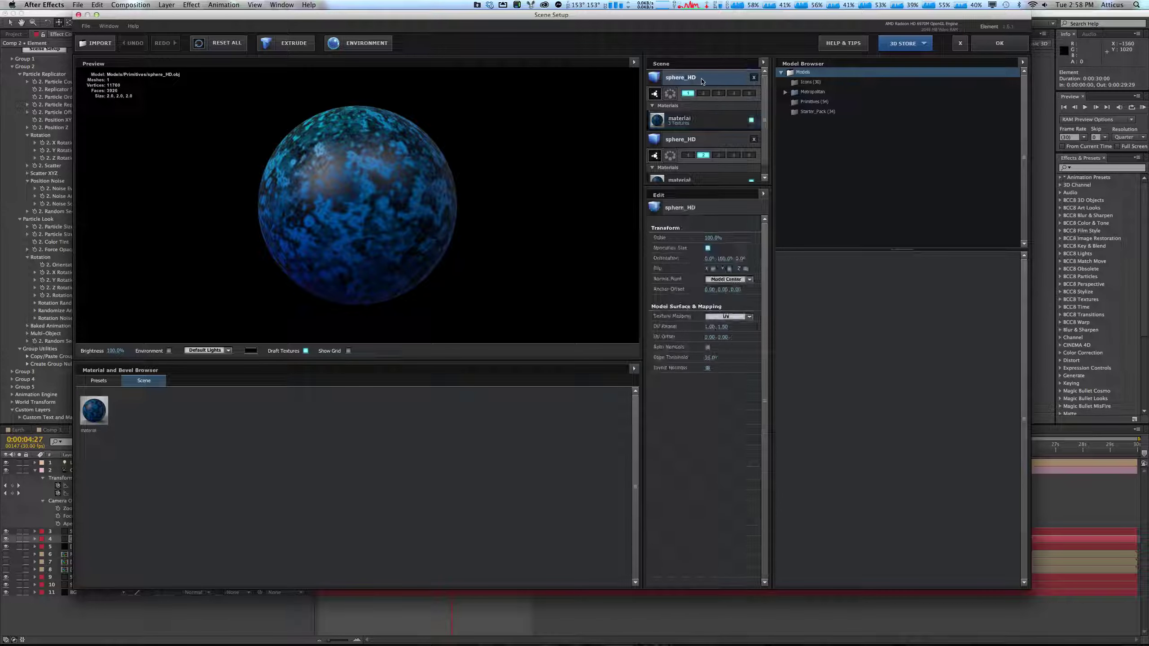
click(707, 141)
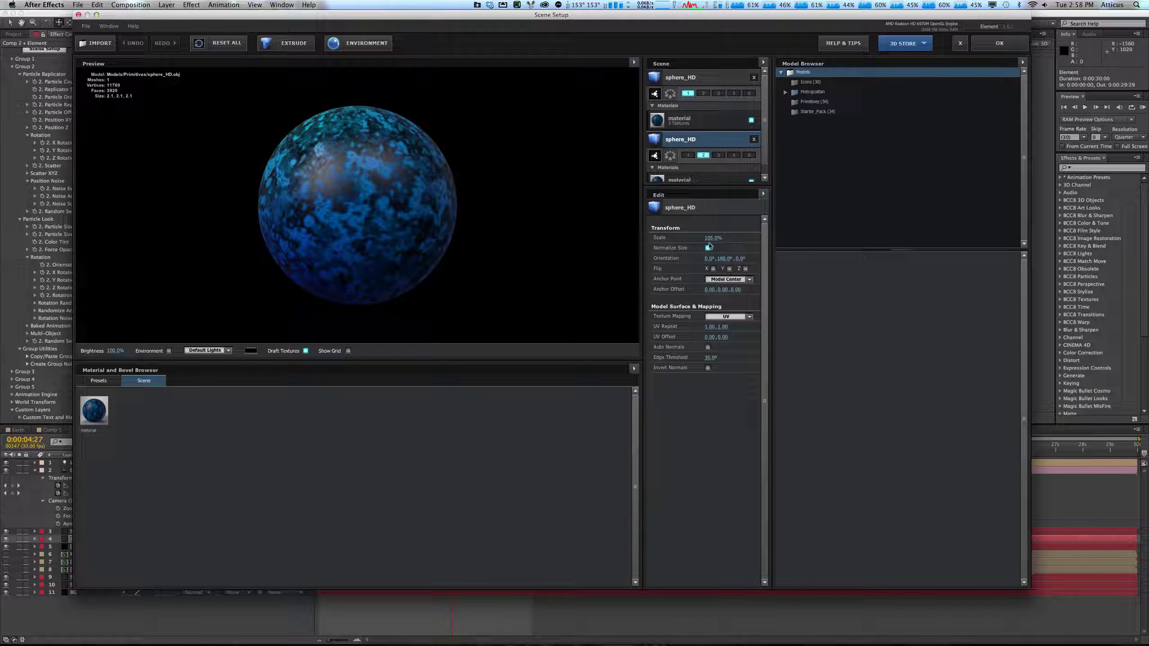
click(713, 237)
text(100)
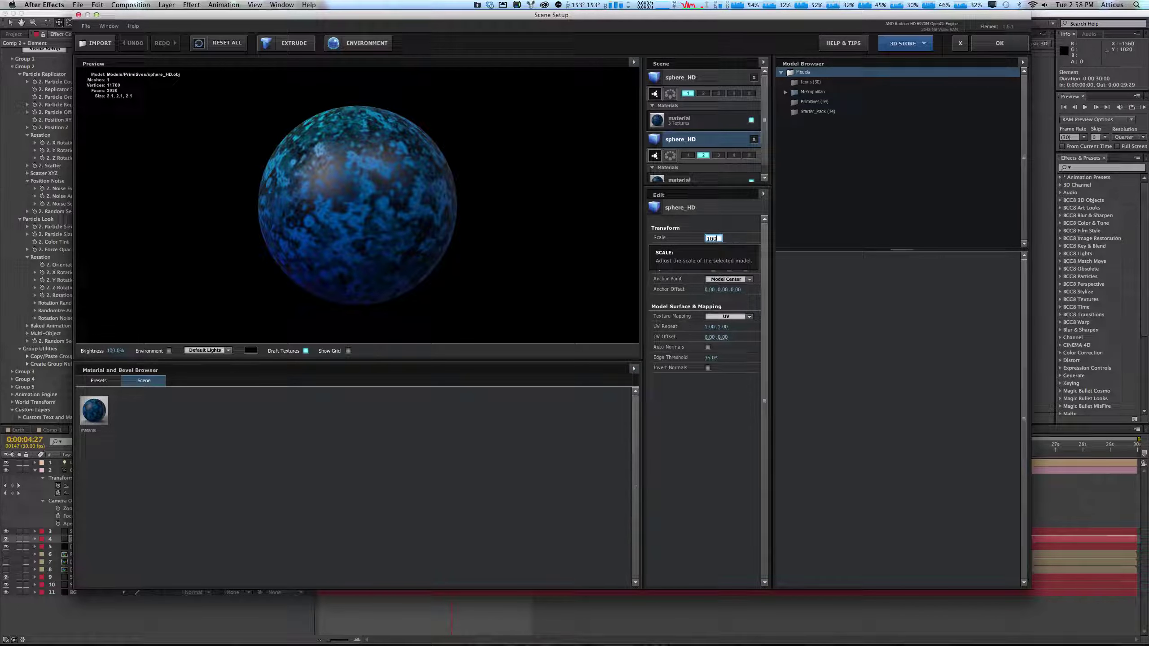
key(Return)
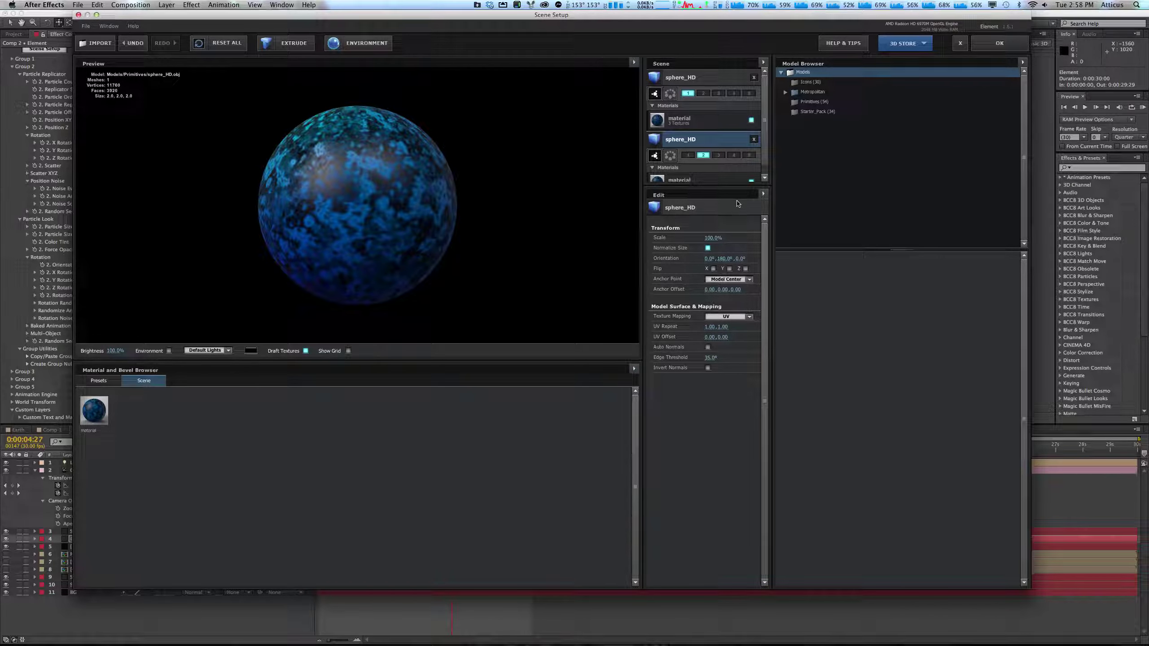
scroll(764, 155, down, 2)
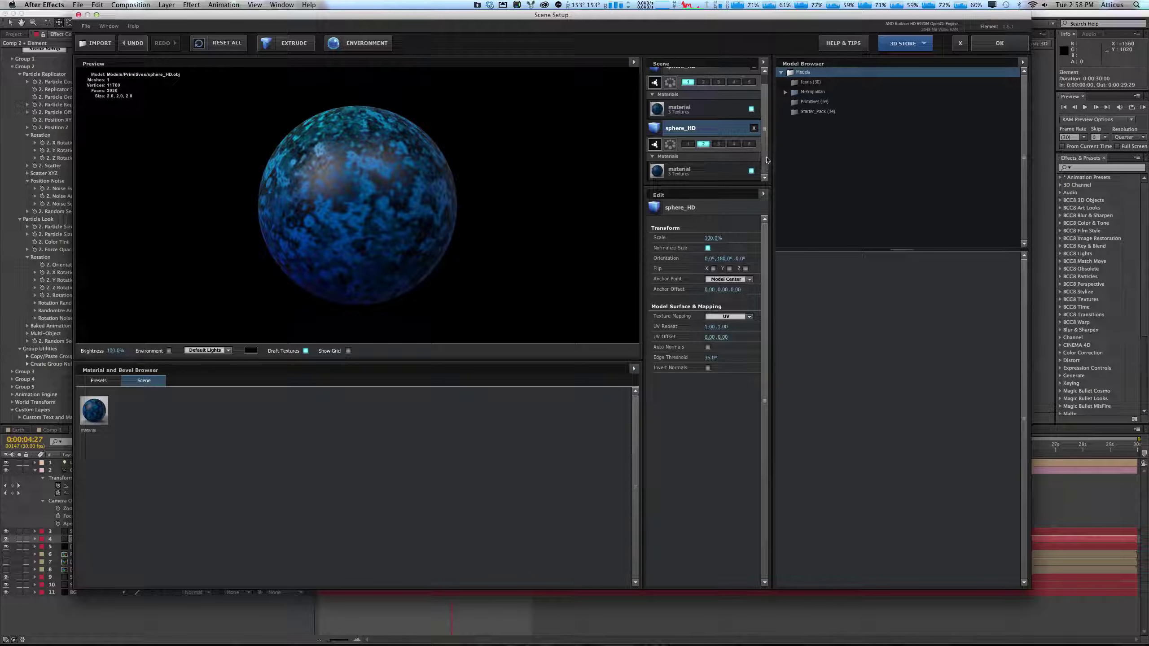
click(999, 43)
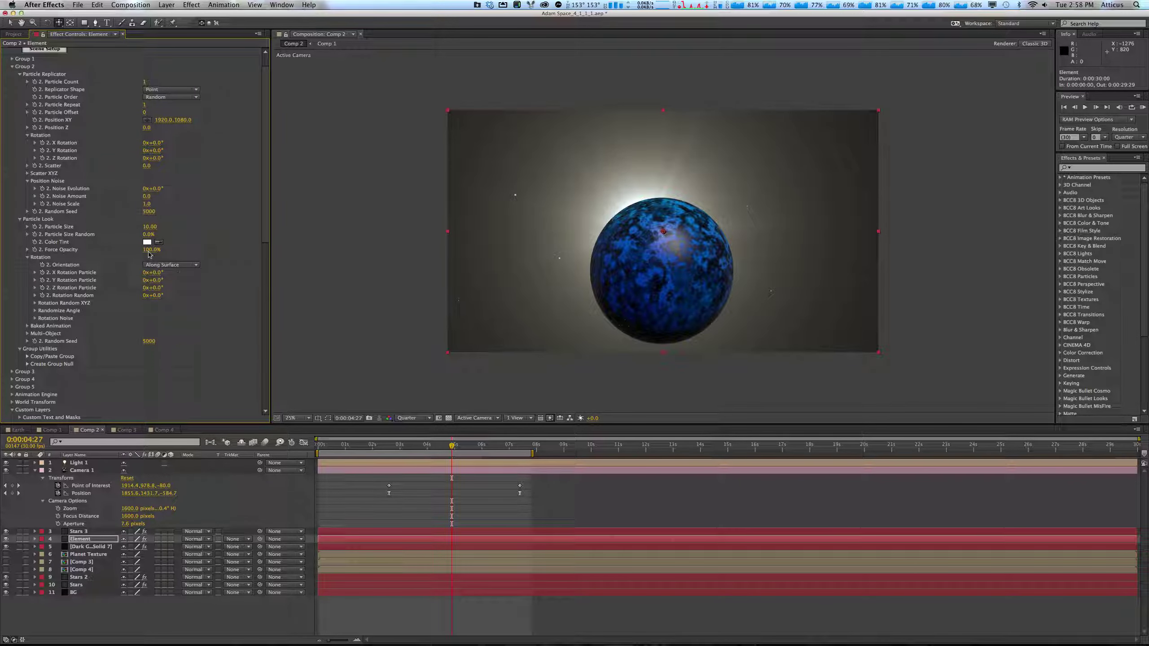
Lower Group 2's Force Opacity to 33% and expand the Group 1 settings.
drag(149, 254, 111, 260)
click(12, 58)
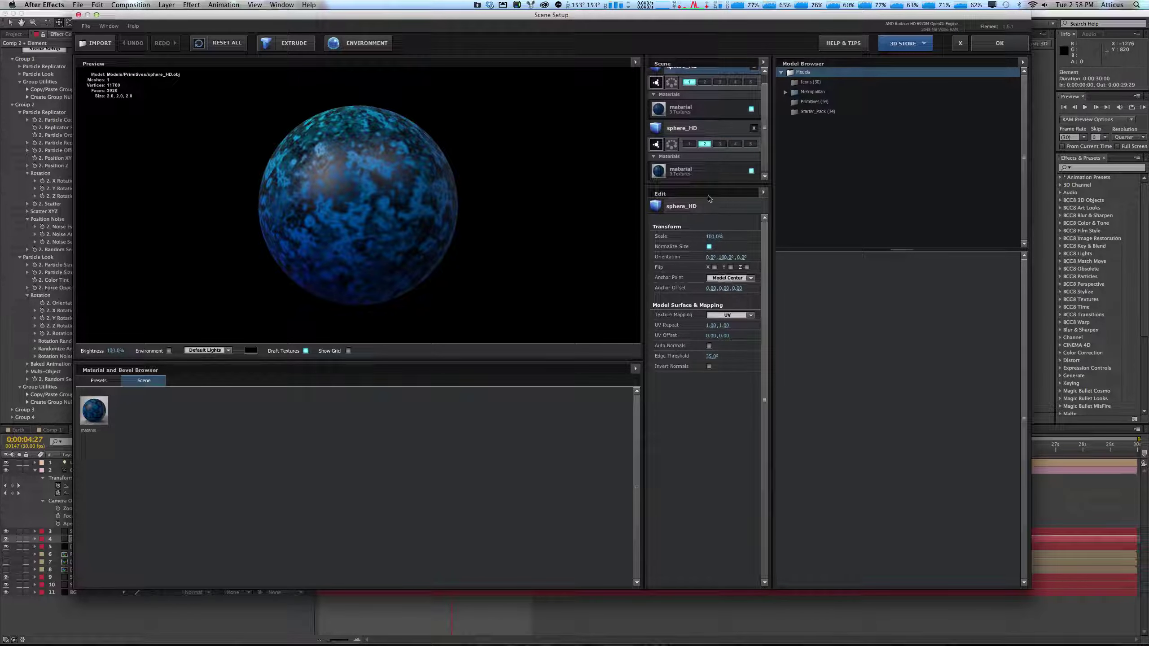
In the scene setup, set the diffuse texture of the group 1 sphere's material to Custom Layer 1 and accept the scene.
click(711, 111)
click(719, 239)
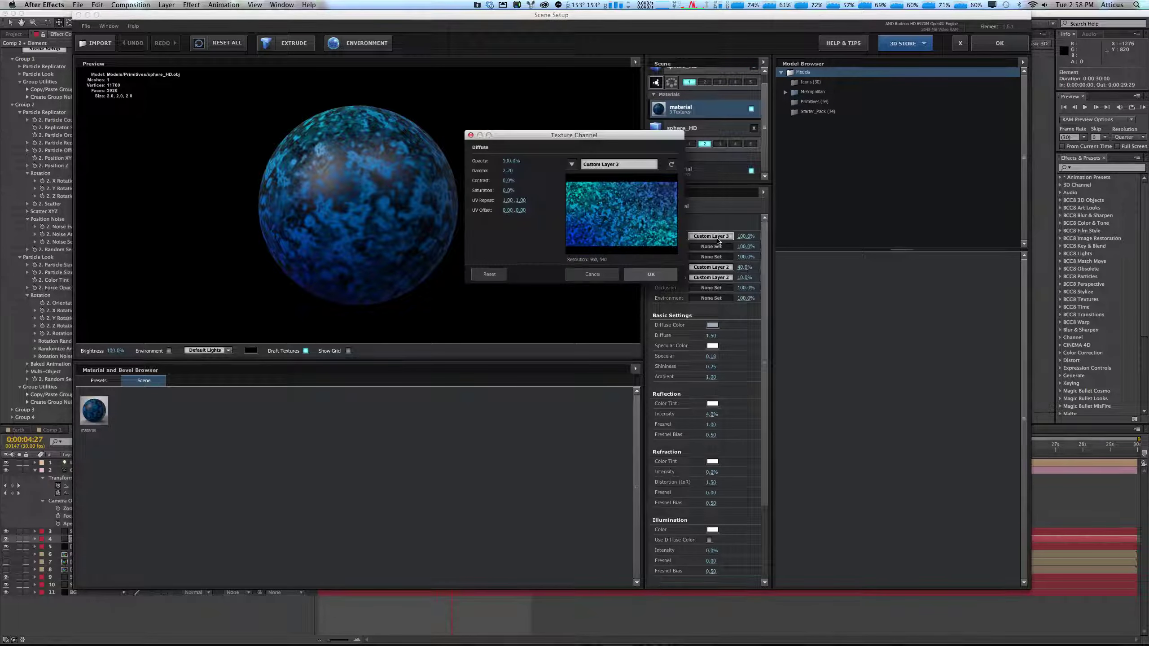
click(576, 166)
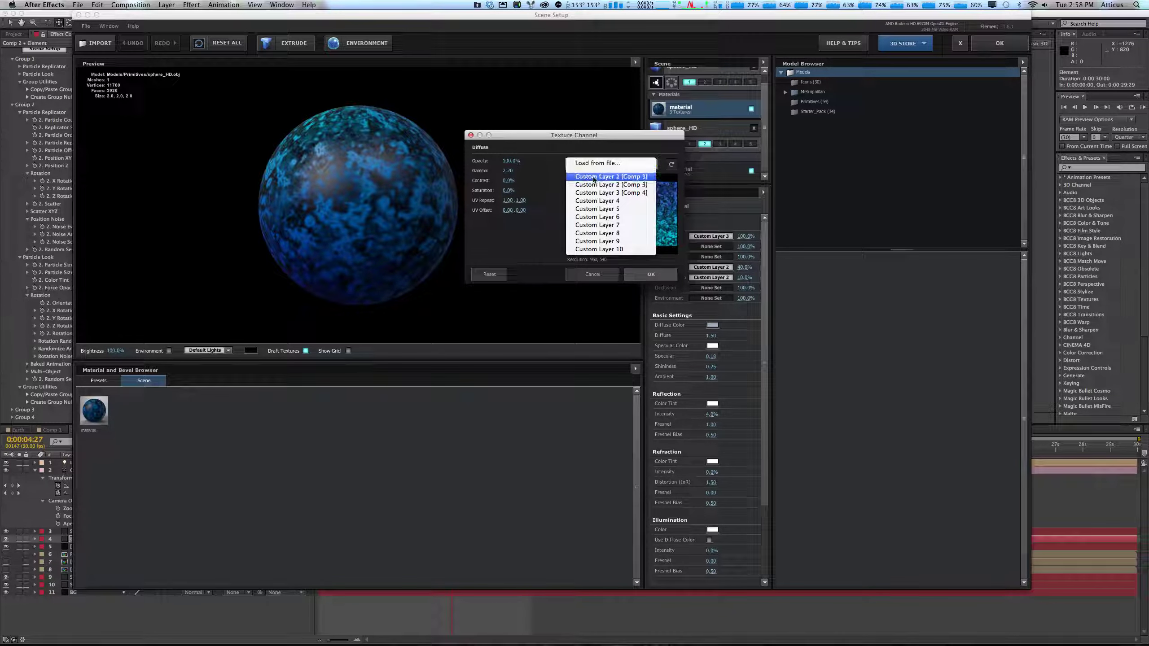
click(593, 177)
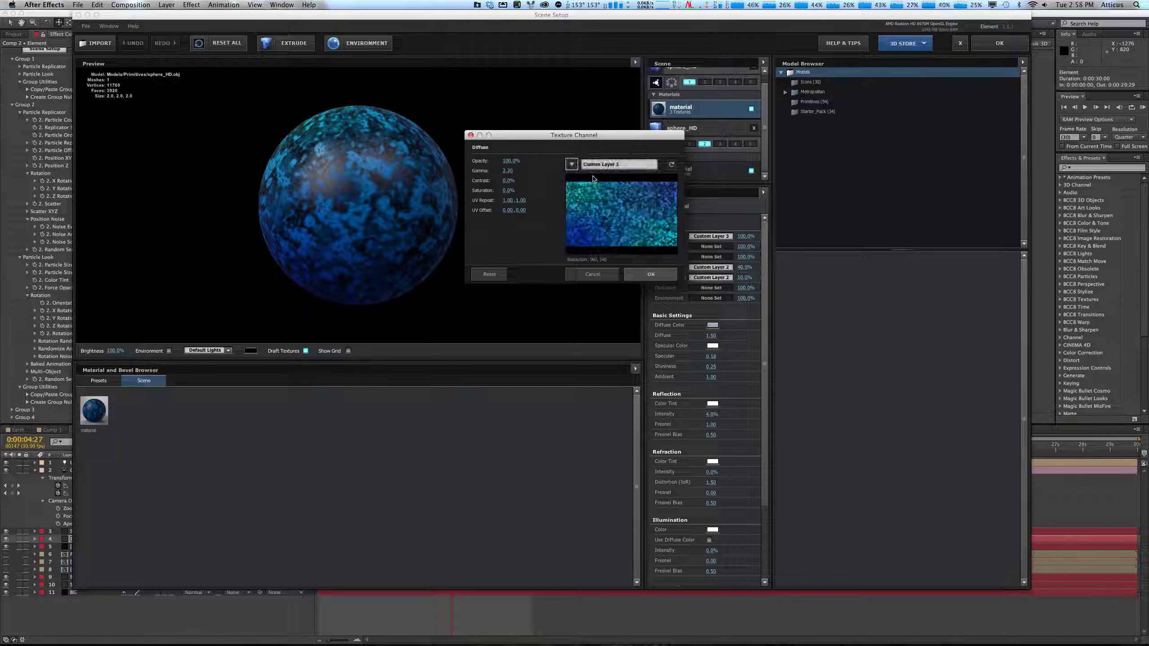
click(647, 275)
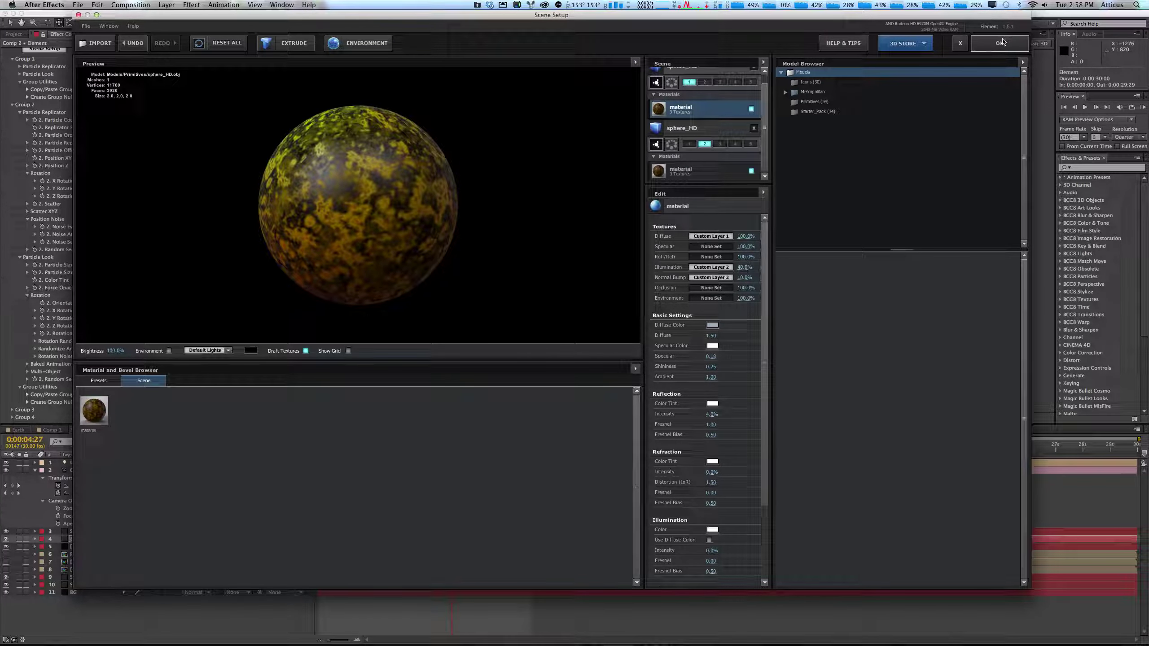
click(999, 43)
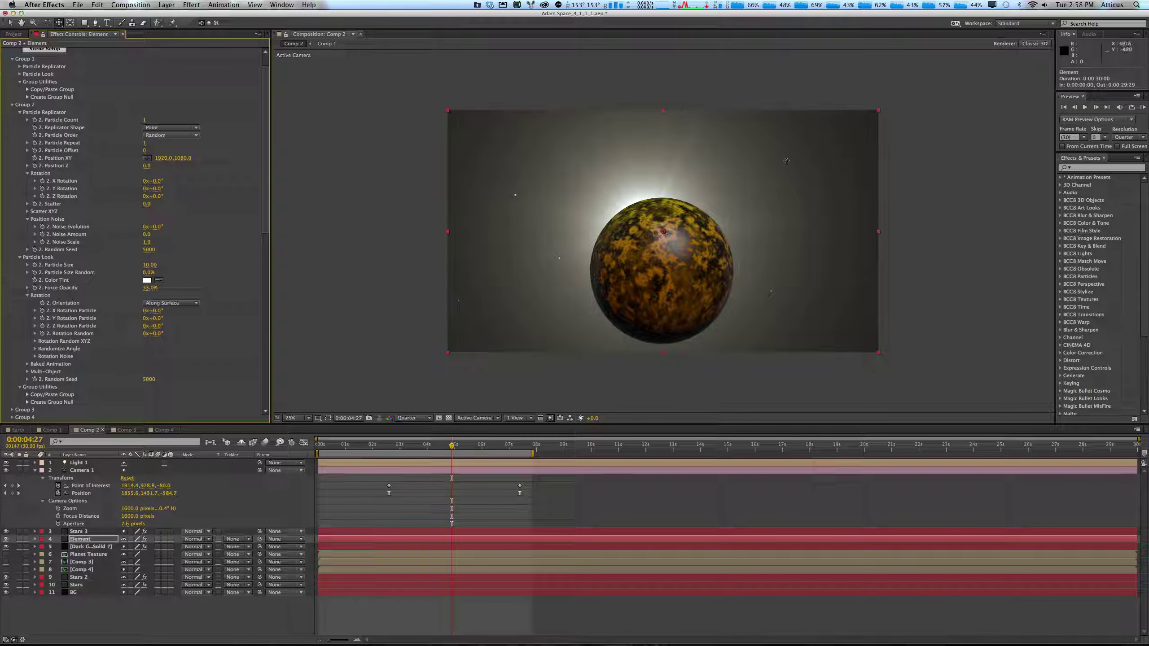
Reopen the scene setup, delete the group 2 sphere_HD model, and check the duplication options of the remaining sphere.
click(41, 50)
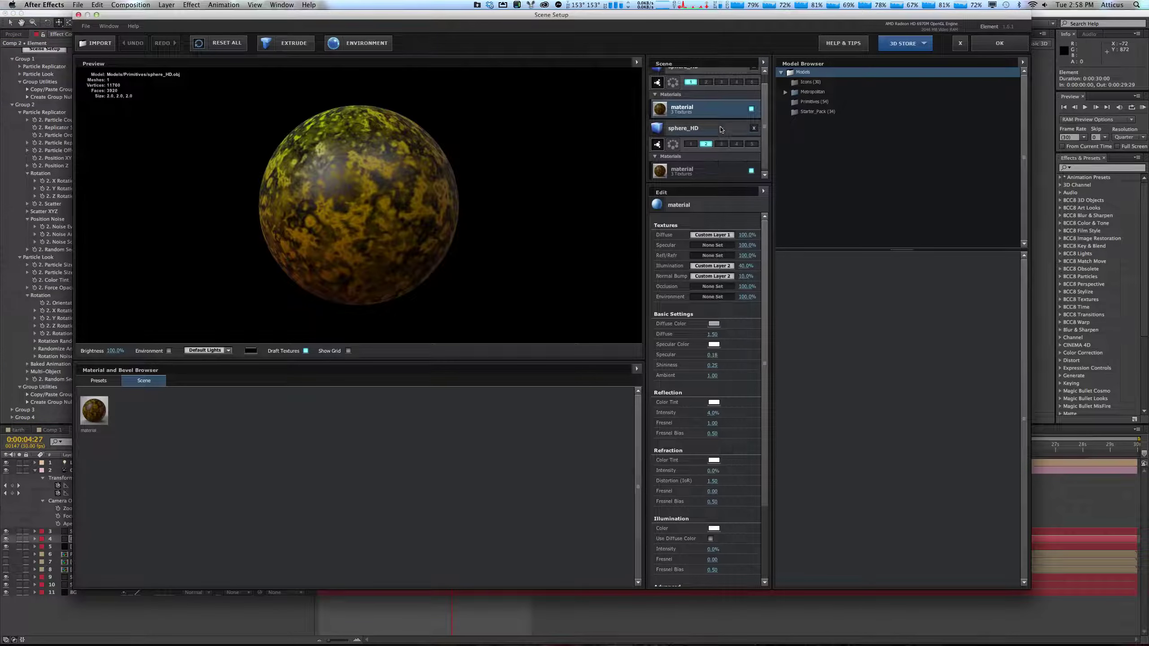
click(753, 128)
click(696, 77)
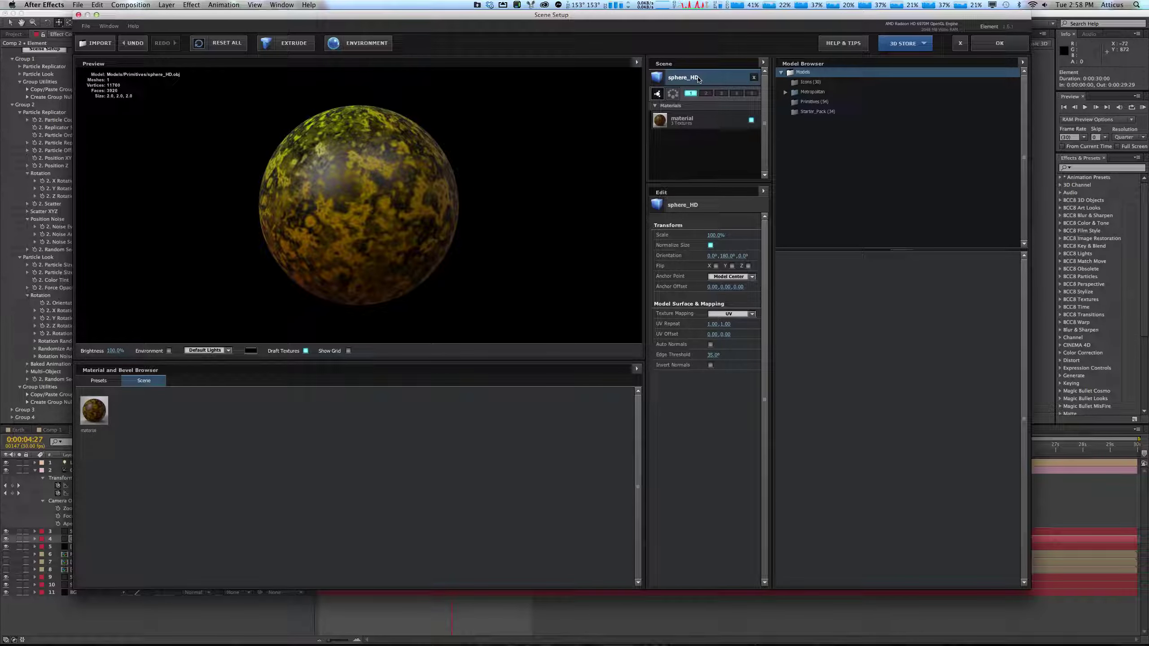
right_click(698, 79)
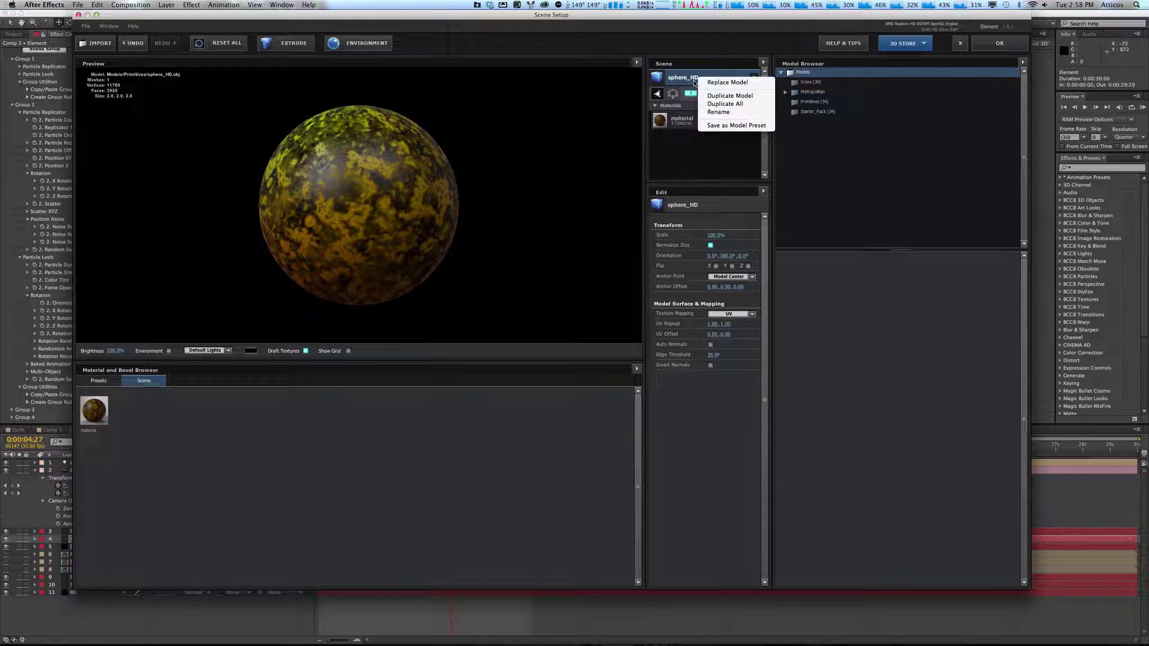
click(694, 83)
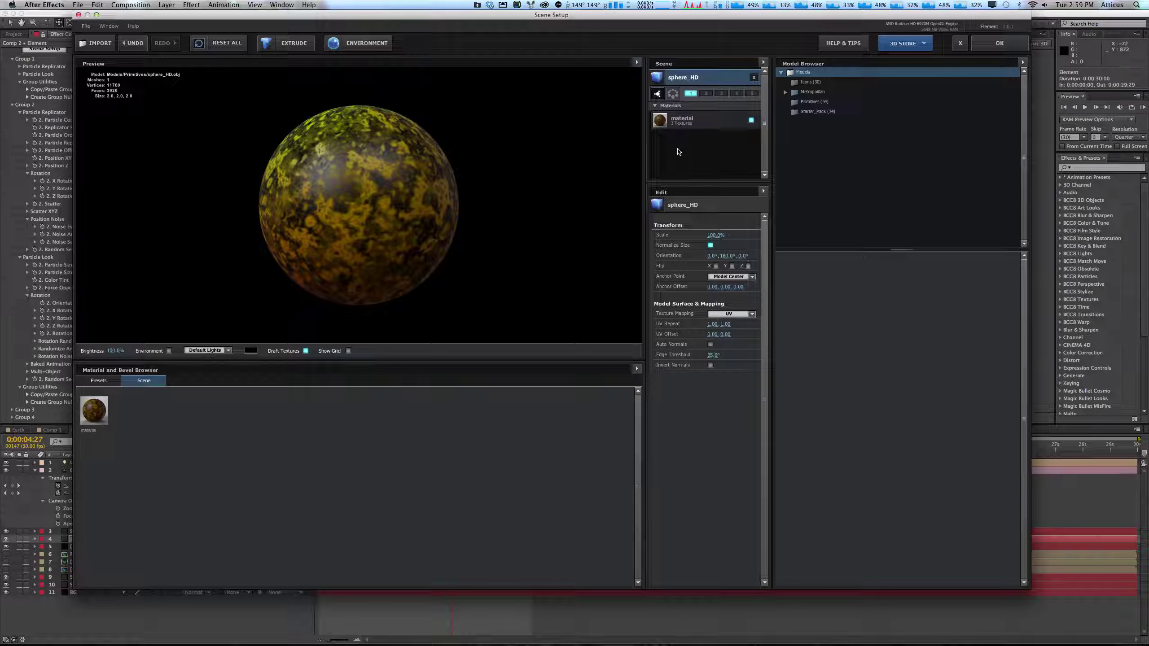
Add a new sphere_HD model from the Primitives to the scene and enlarge the scene list to show both spheres.
click(812, 103)
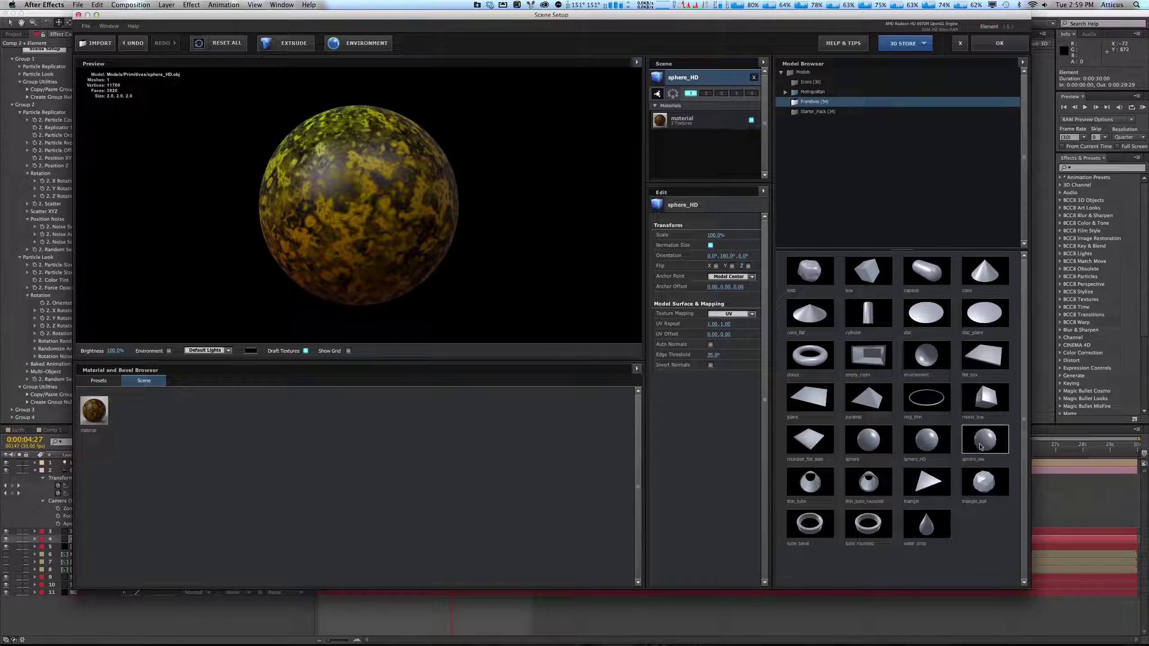
drag(913, 441, 715, 169)
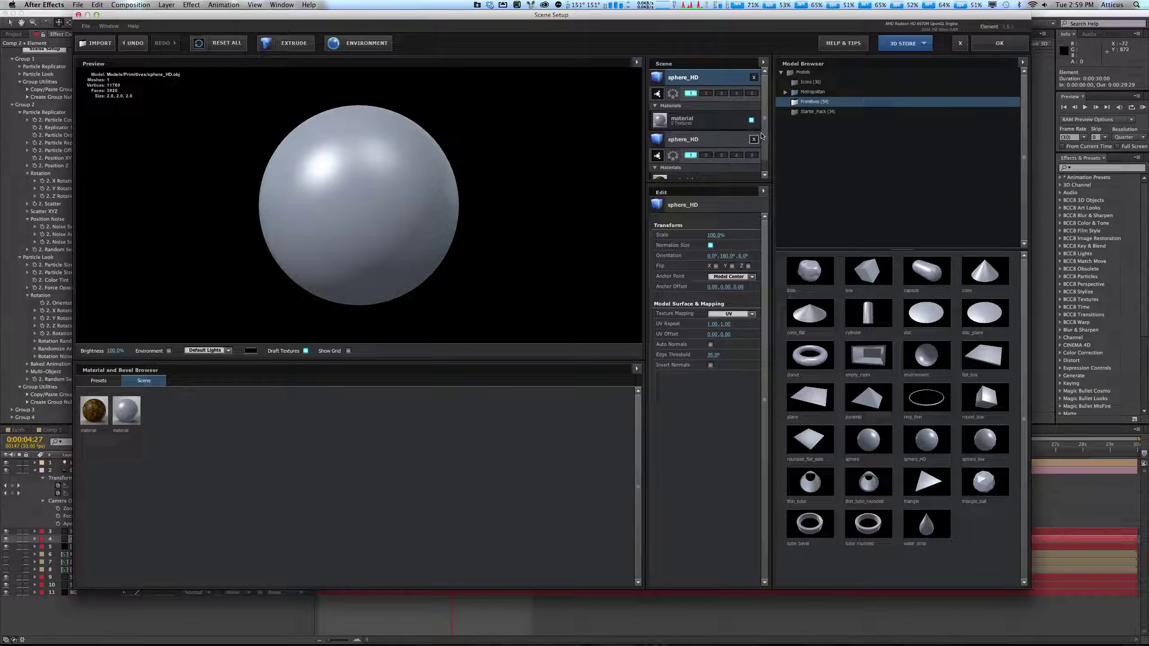
scroll(746, 154, down, 1)
drag(713, 183, 713, 223)
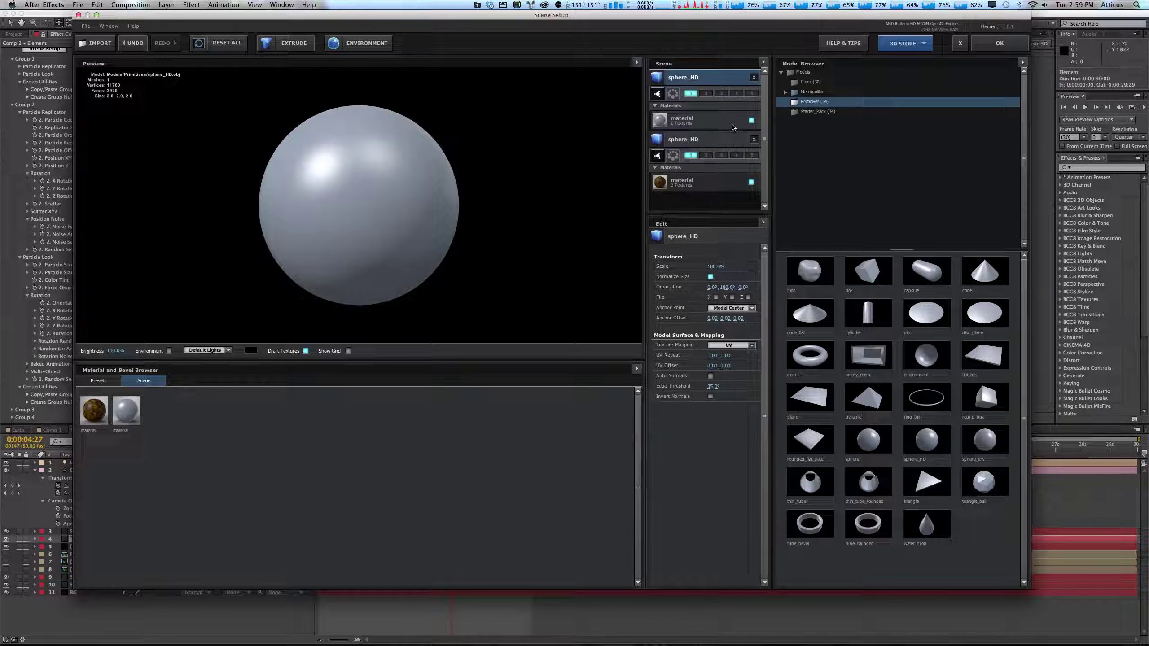
Assign the new untextured sphere_HD model to group 2, keep the textured planet in group 1, and select the new sphere's material.
click(713, 180)
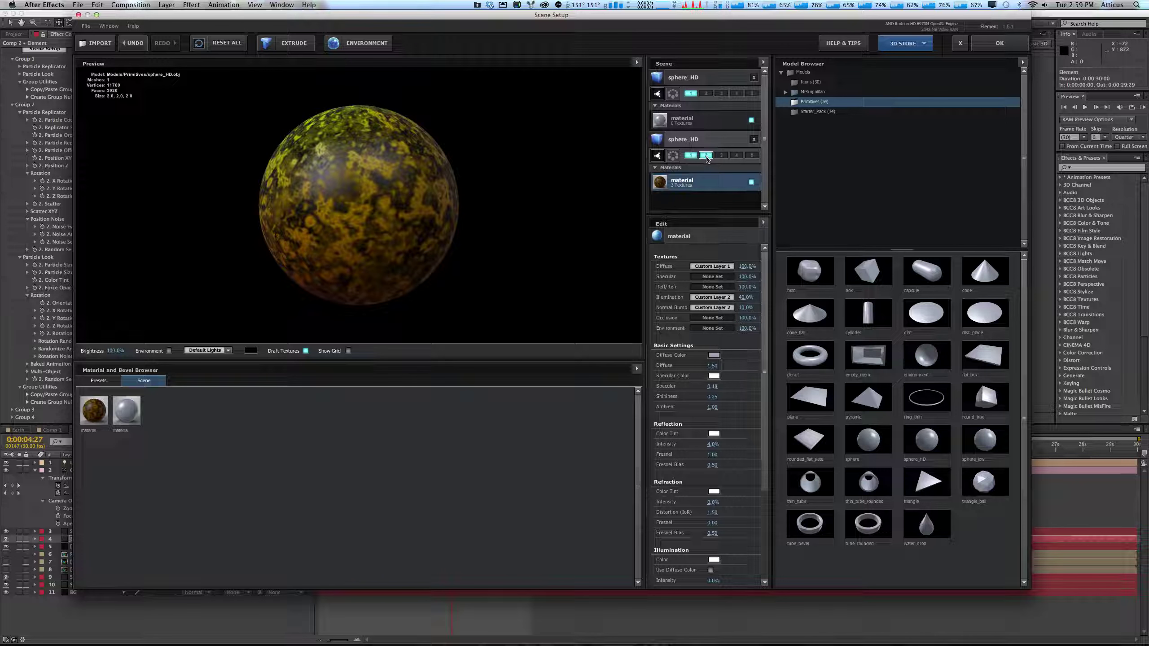
click(701, 136)
click(706, 93)
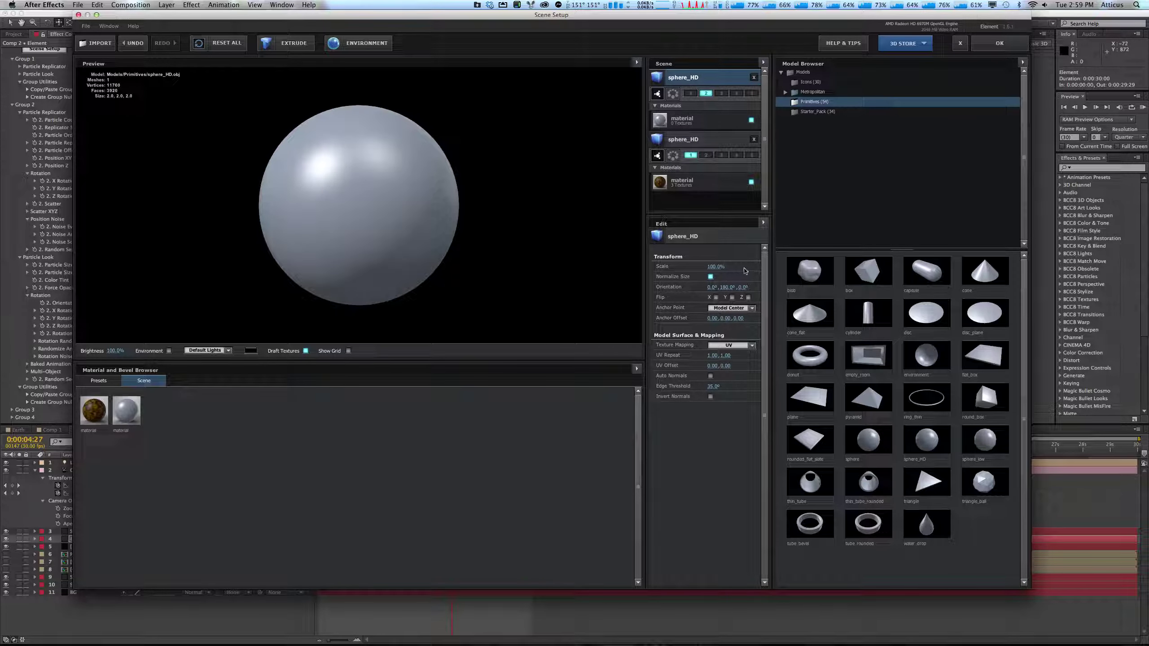
click(708, 121)
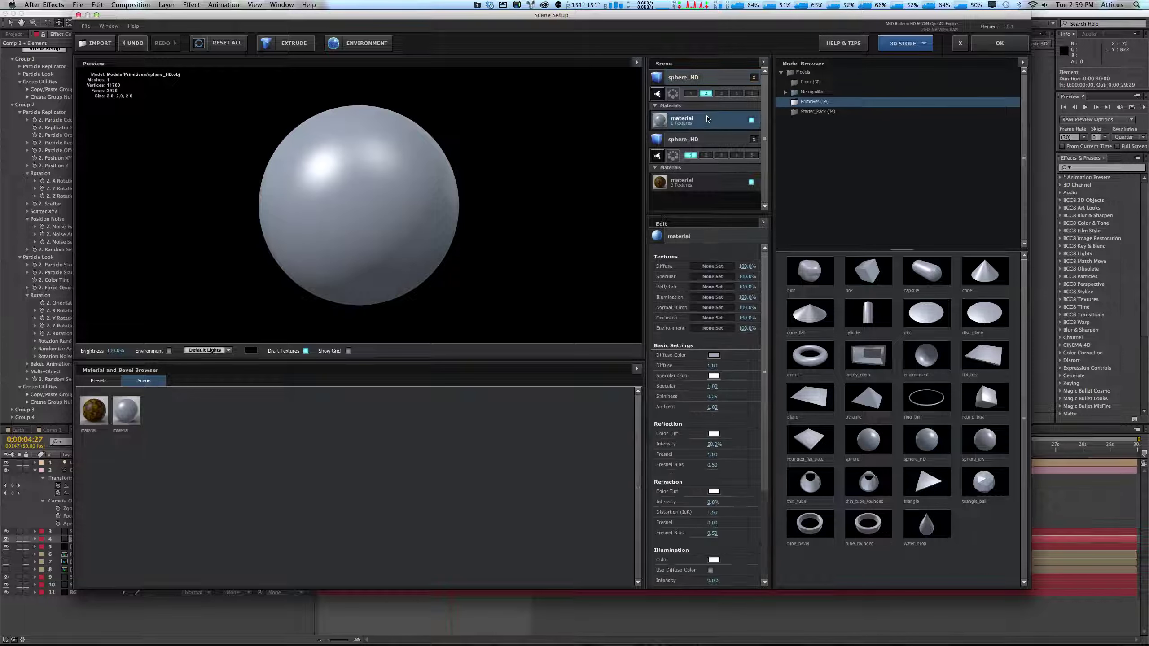
Set the diffuse texture of the group 2 sphere's material to Custom Layer 2.
click(719, 267)
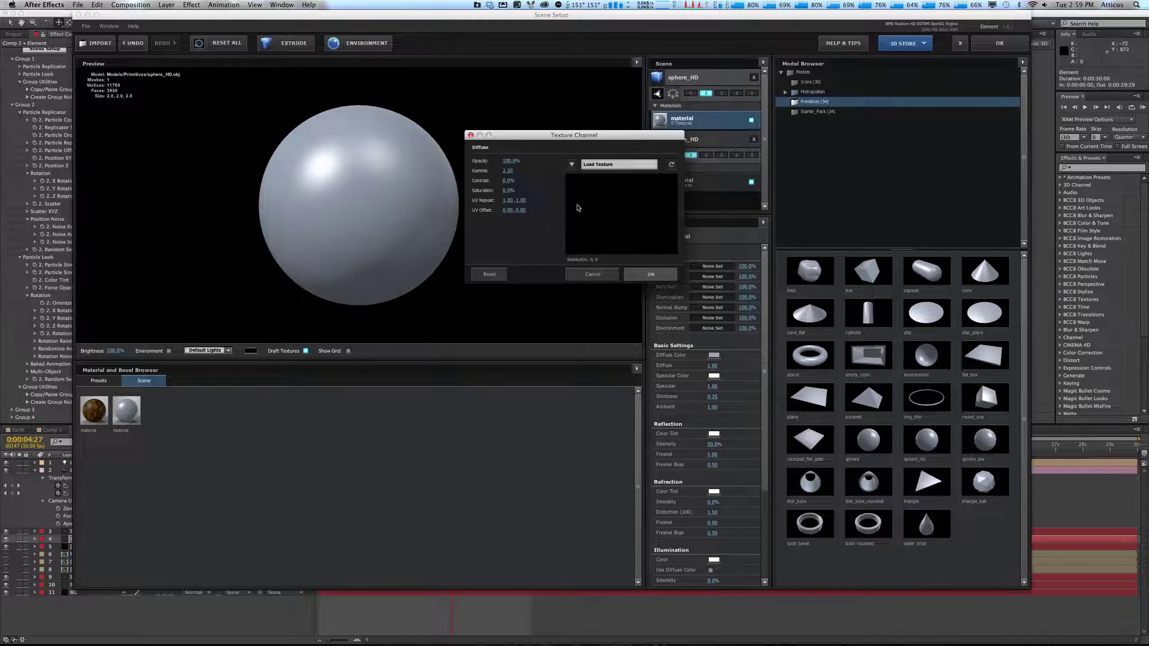
click(572, 164)
click(590, 194)
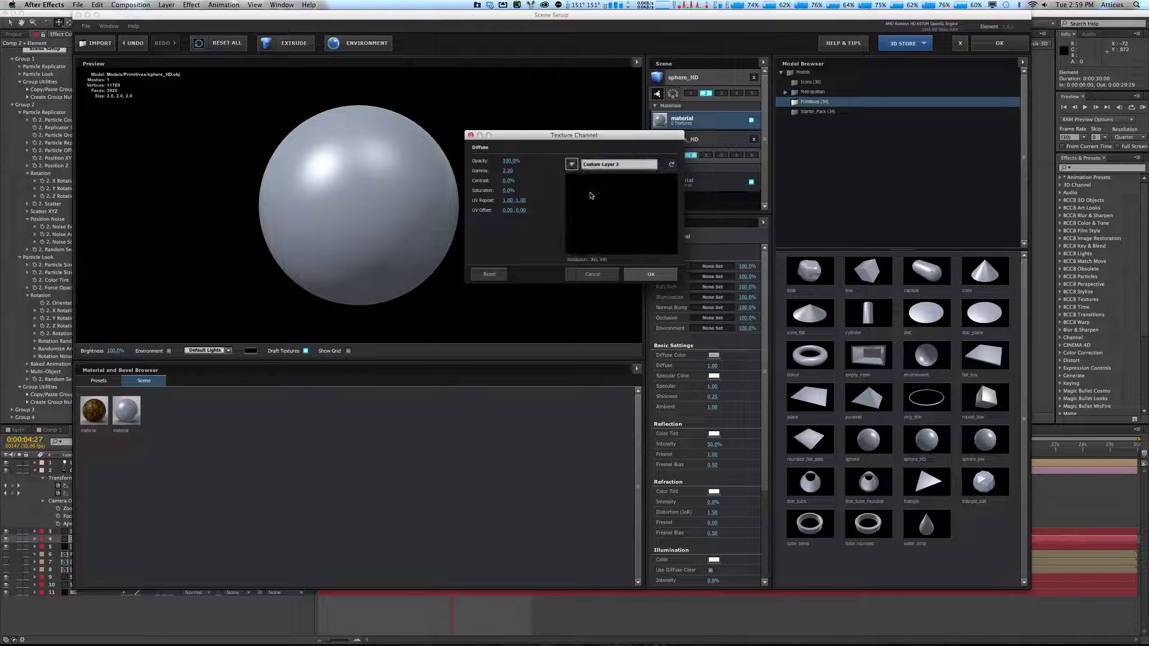
click(639, 274)
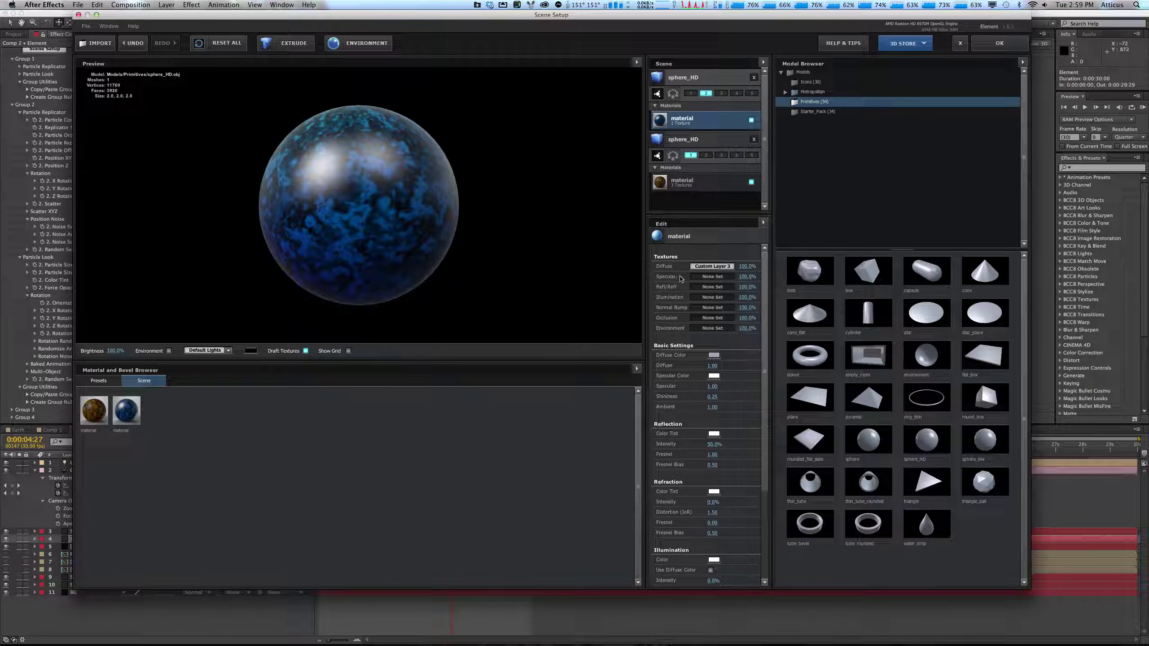
Set the group 2 sphere material's reflection intensity to 12% and its refraction distortion to 1.41.
drag(760, 330, 758, 366)
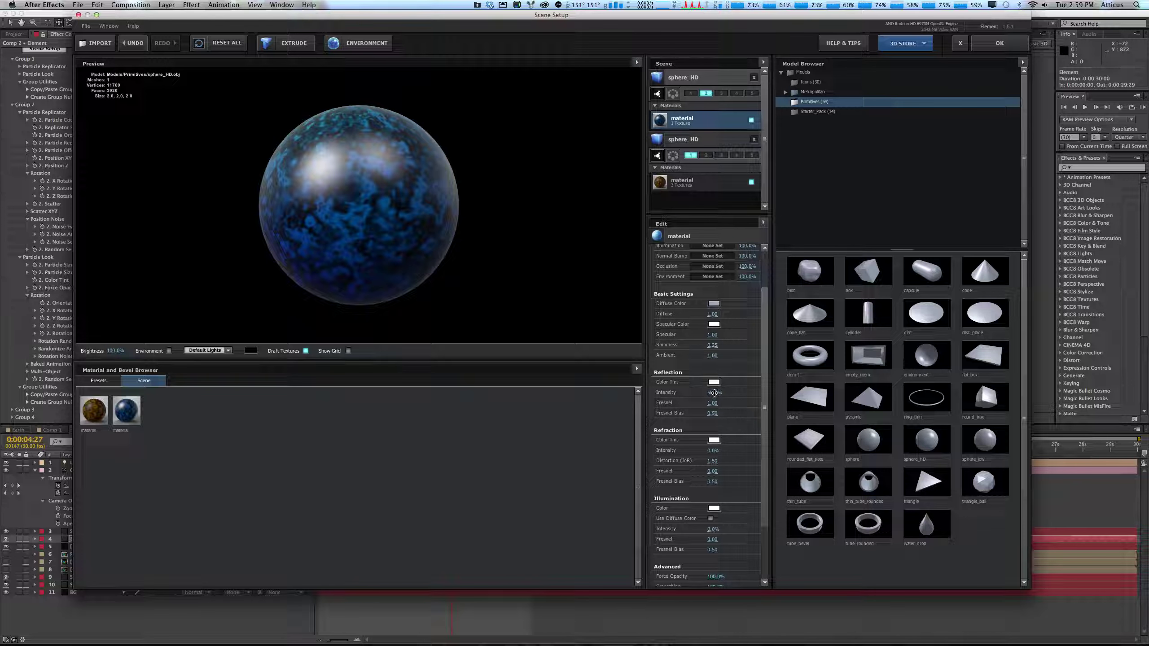
mouse_move(713, 393)
mouse_down()
mouse_move(698, 393)
mouse_move(710, 393)
mouse_up()
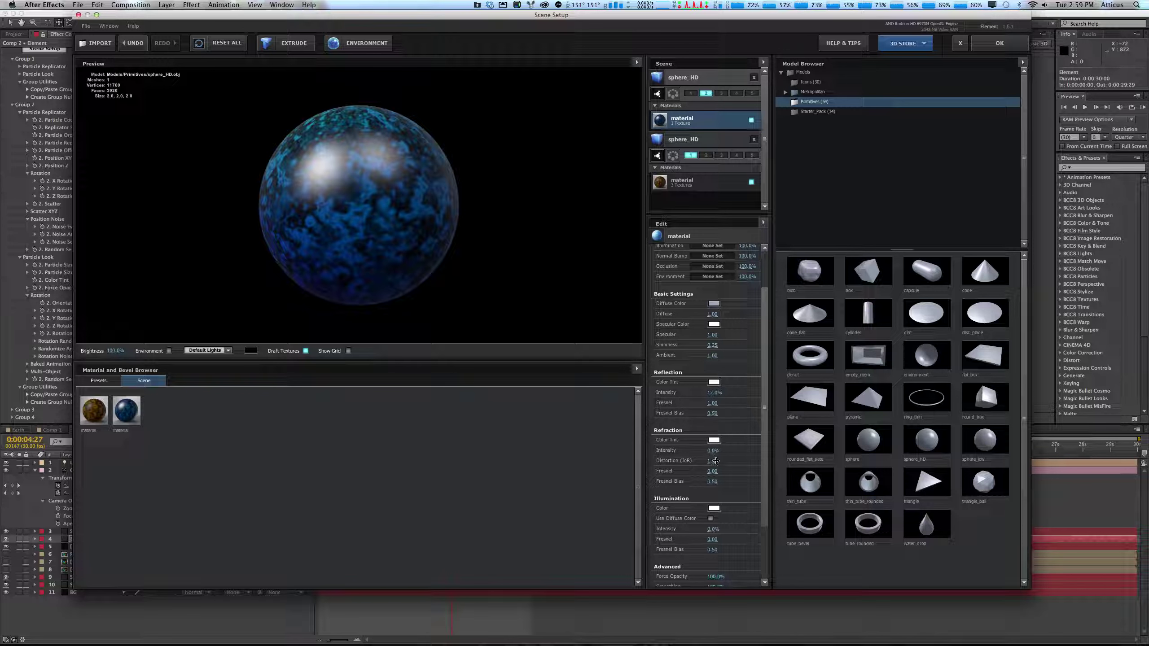
mouse_move(714, 462)
mouse_down()
mouse_move(697, 462)
mouse_move(715, 461)
mouse_up()
Test the material's force opacity while keeping it at 100%, greatly lower its specular value, and accept the scene.
drag(764, 408, 768, 458)
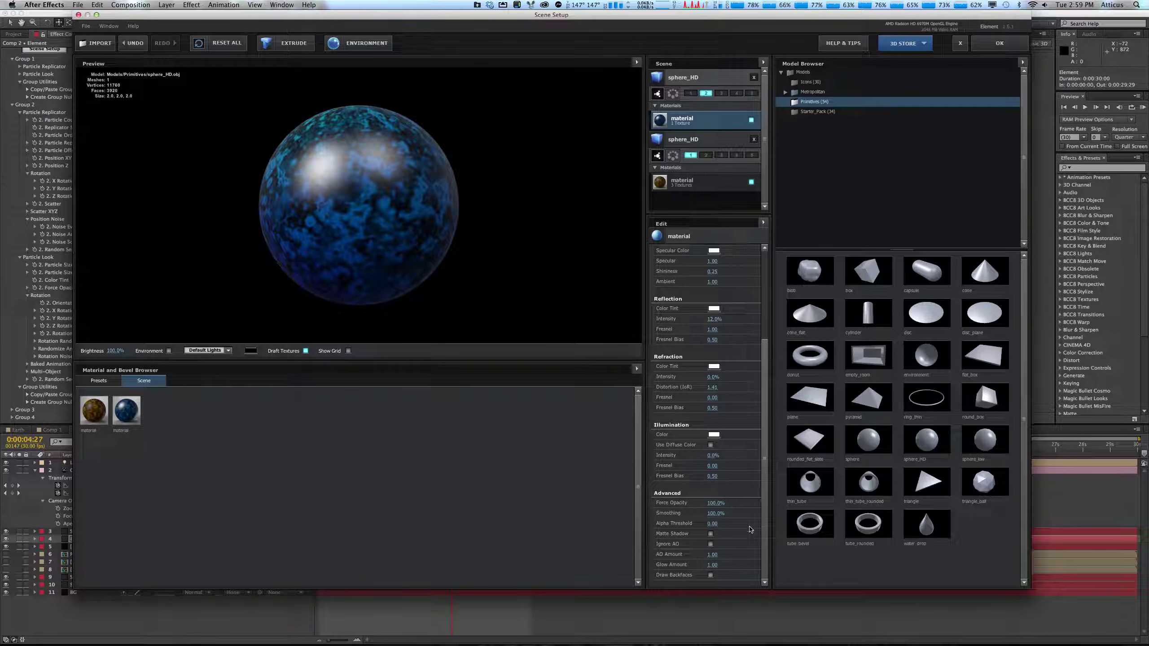
click(712, 503)
mouse_move(712, 503)
mouse_down()
mouse_move(679, 506)
mouse_move(735, 505)
mouse_up()
drag(764, 389, 760, 260)
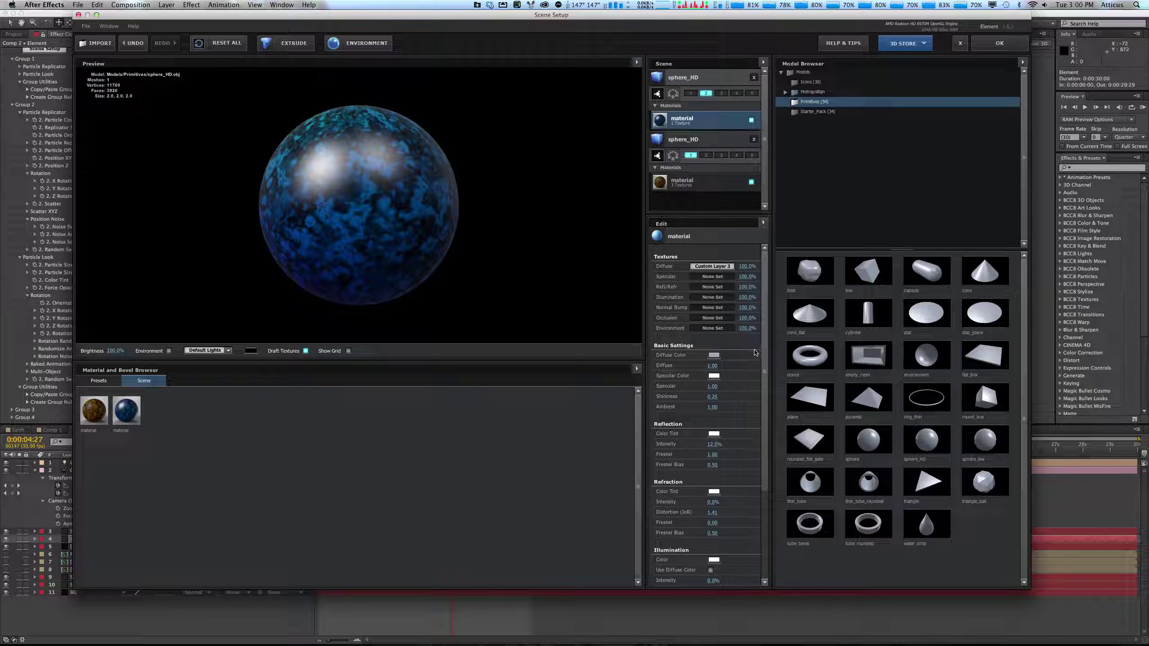
drag(714, 386, 680, 391)
click(999, 43)
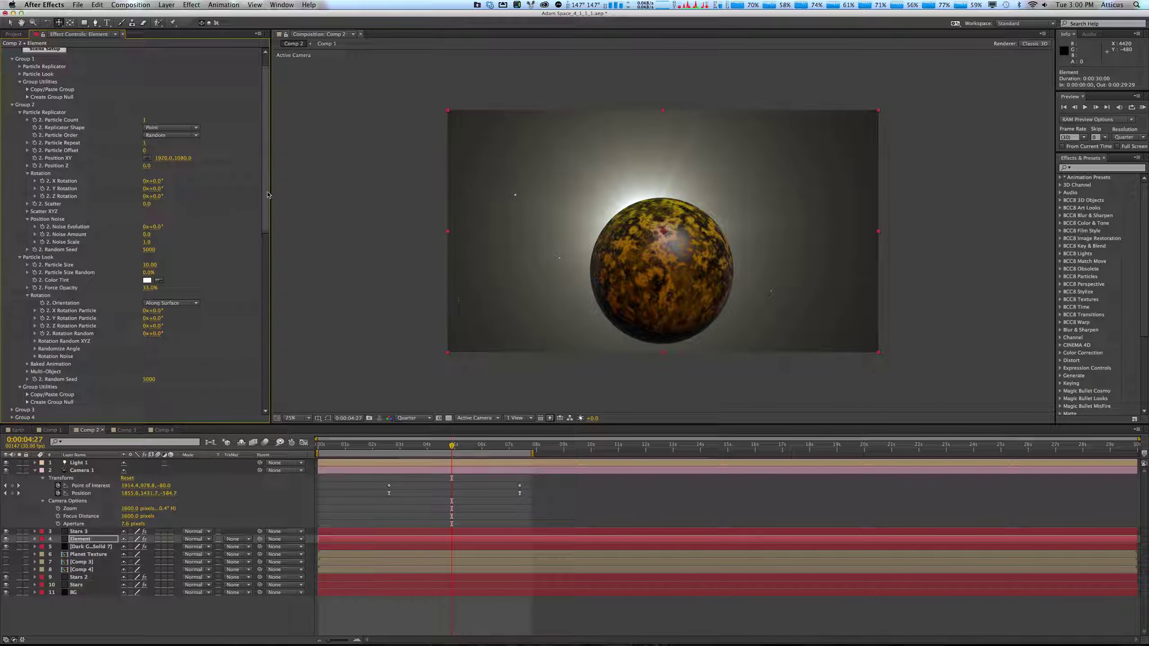
Reopen the scene setup, check the group assignment of both sphere_HD models, and close it with the scene accepted.
drag(267, 196, 266, 148)
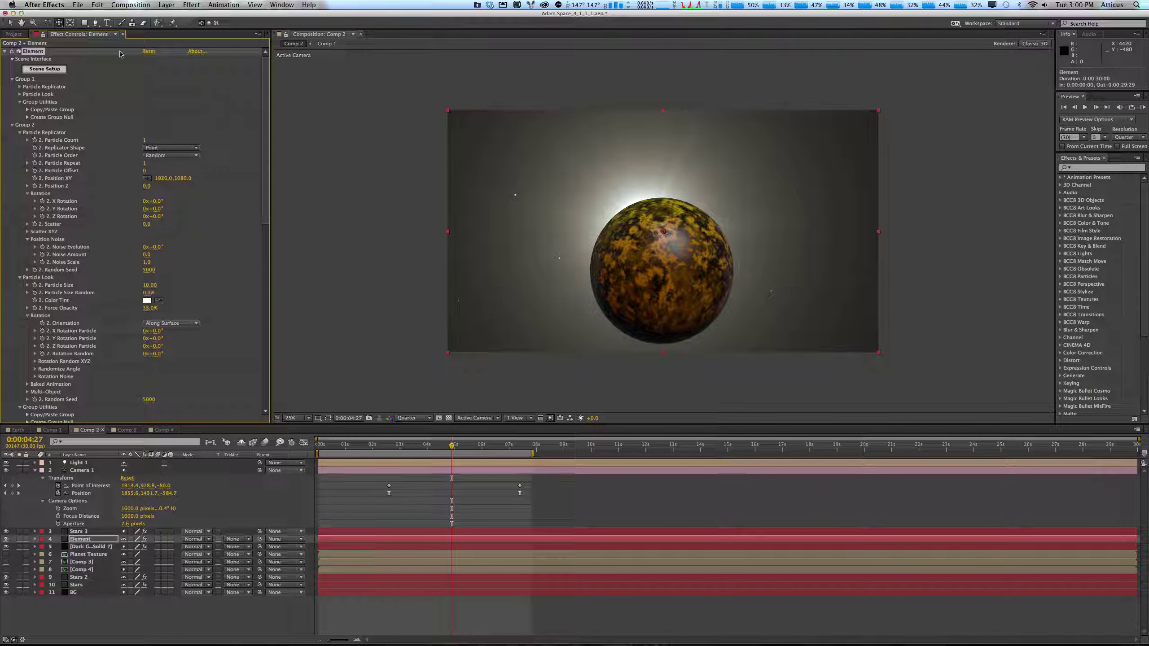
click(45, 70)
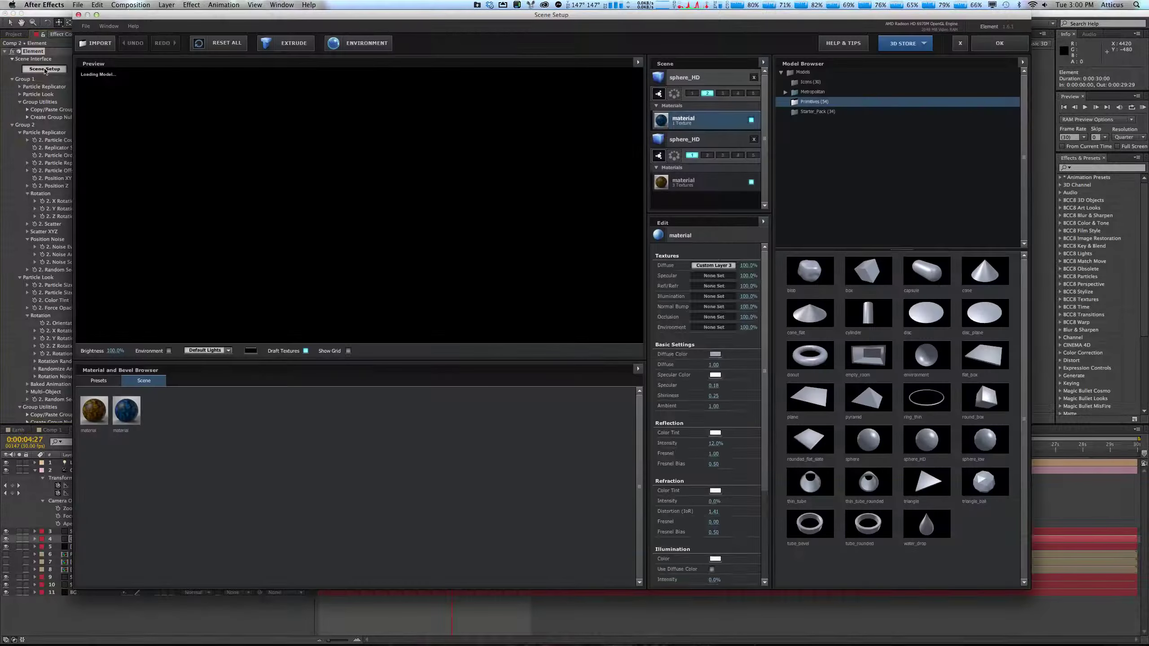
click(691, 154)
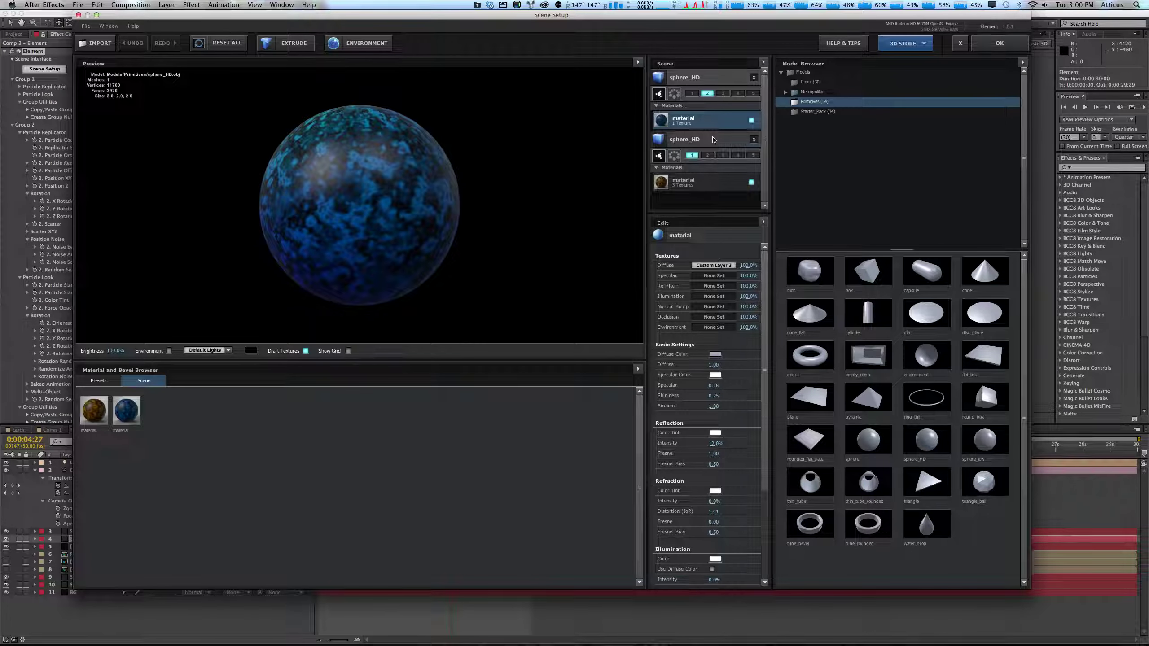
click(715, 90)
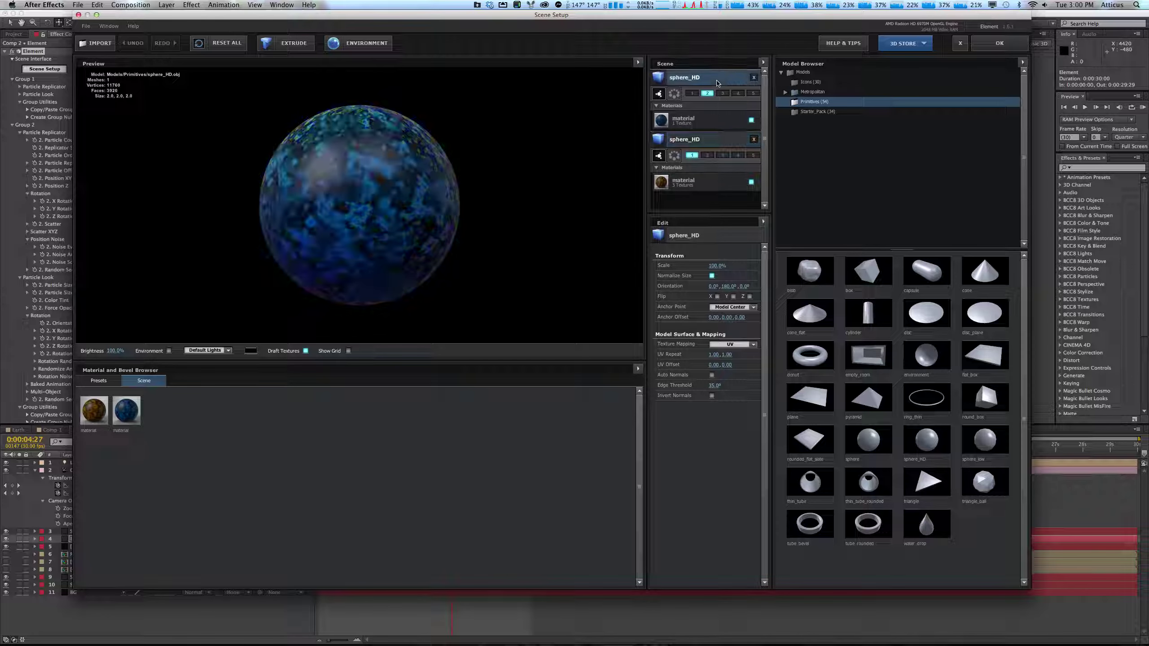
click(998, 43)
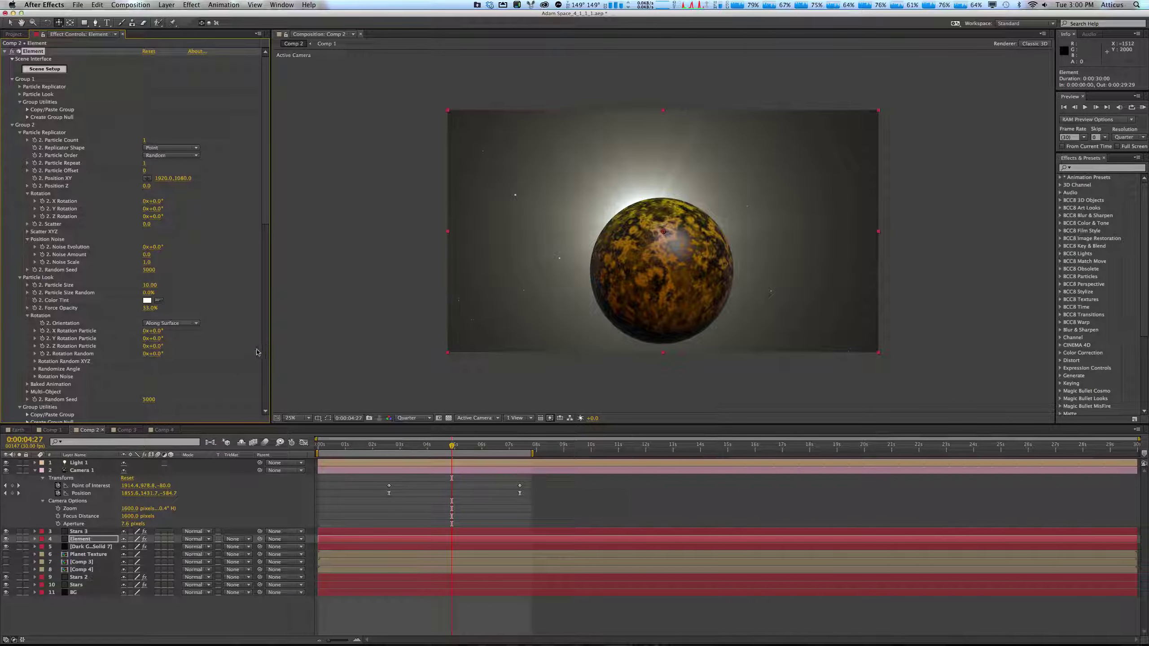
Set the force opacity of group 2's particles to 100% and their particle size to 11.
click(264, 178)
drag(264, 178, 264, 162)
drag(147, 309, 210, 310)
click(151, 285)
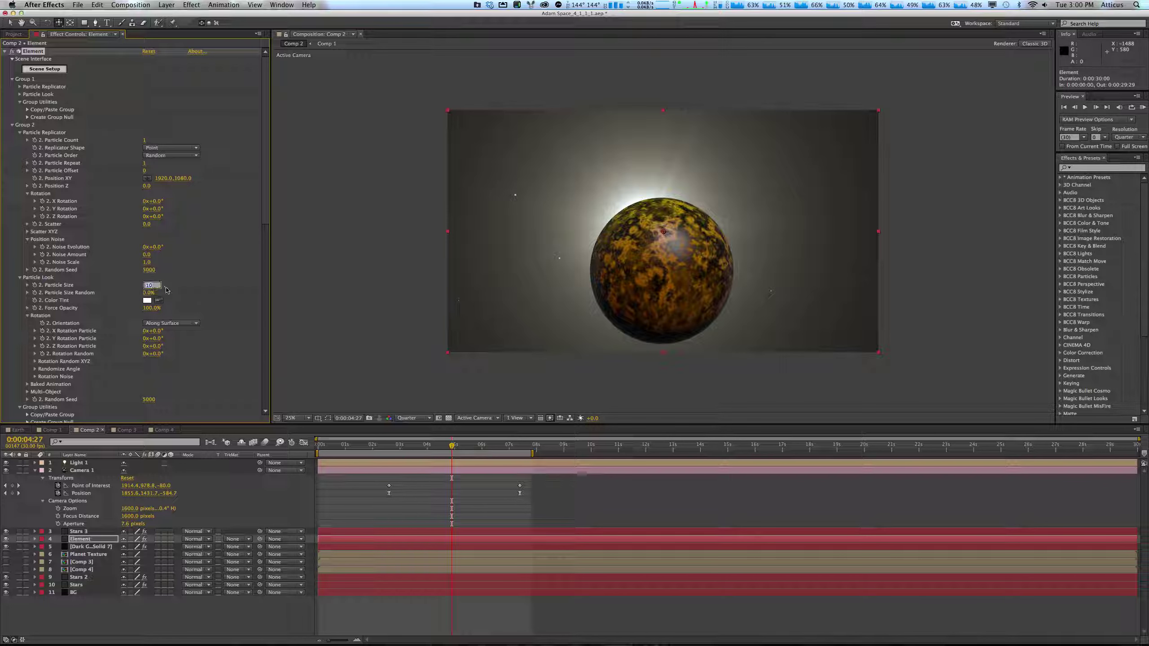
text(11)
key(Return)
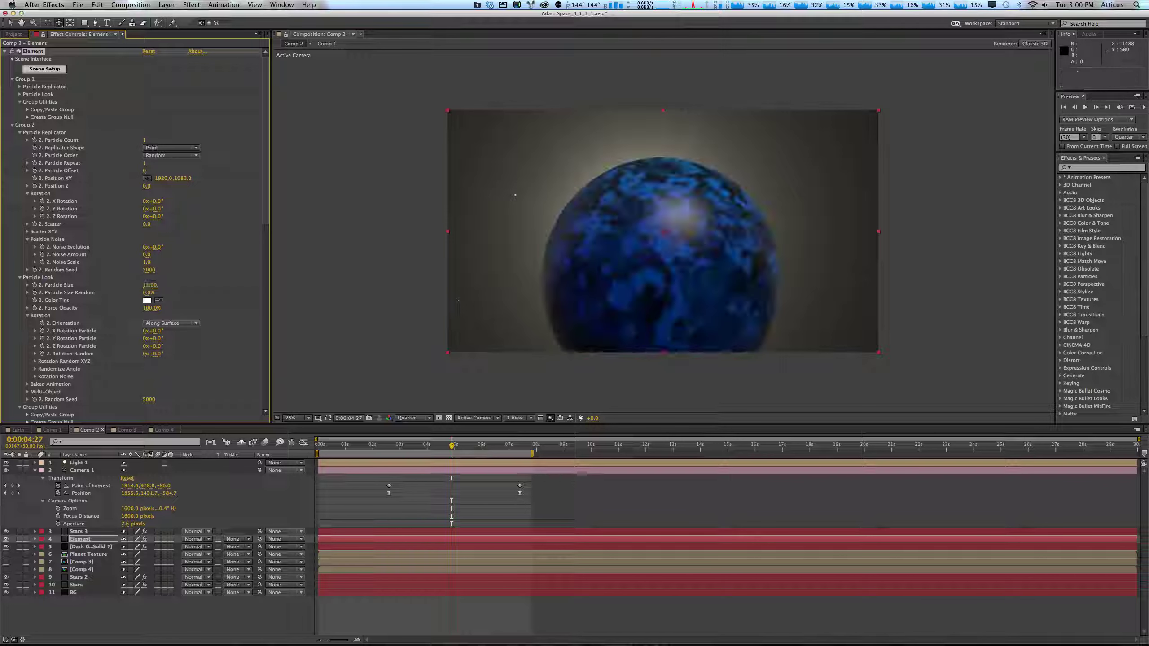
Reduce group 2's particle size to 10.5.
click(160, 285)
text(10.5)
key(Return)
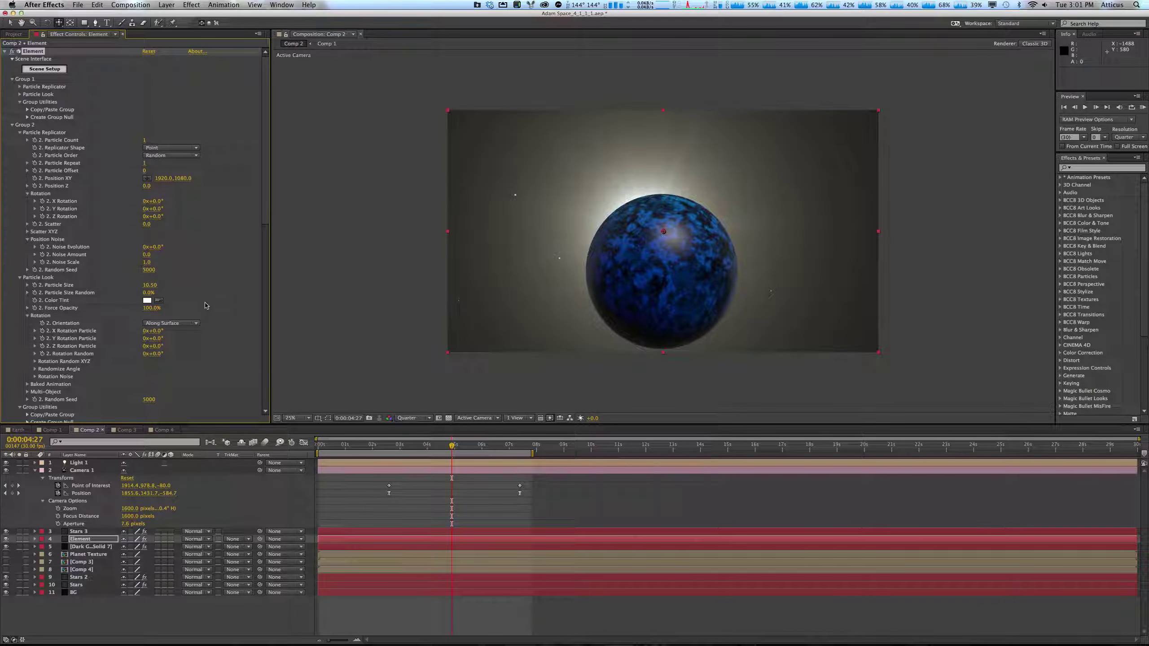
Lower group 2's force opacity to about 69%, set its particle size to 10.20, and deselect the Element layer.
click(152, 308)
drag(152, 308, 142, 314)
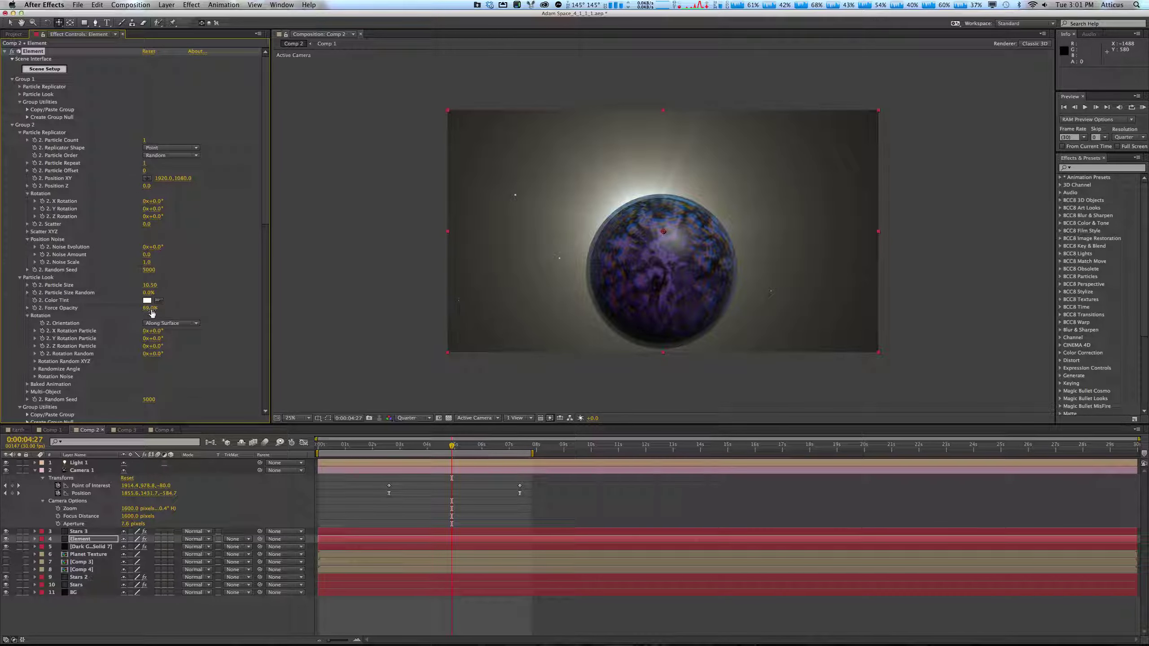
click(151, 285)
key(Return)
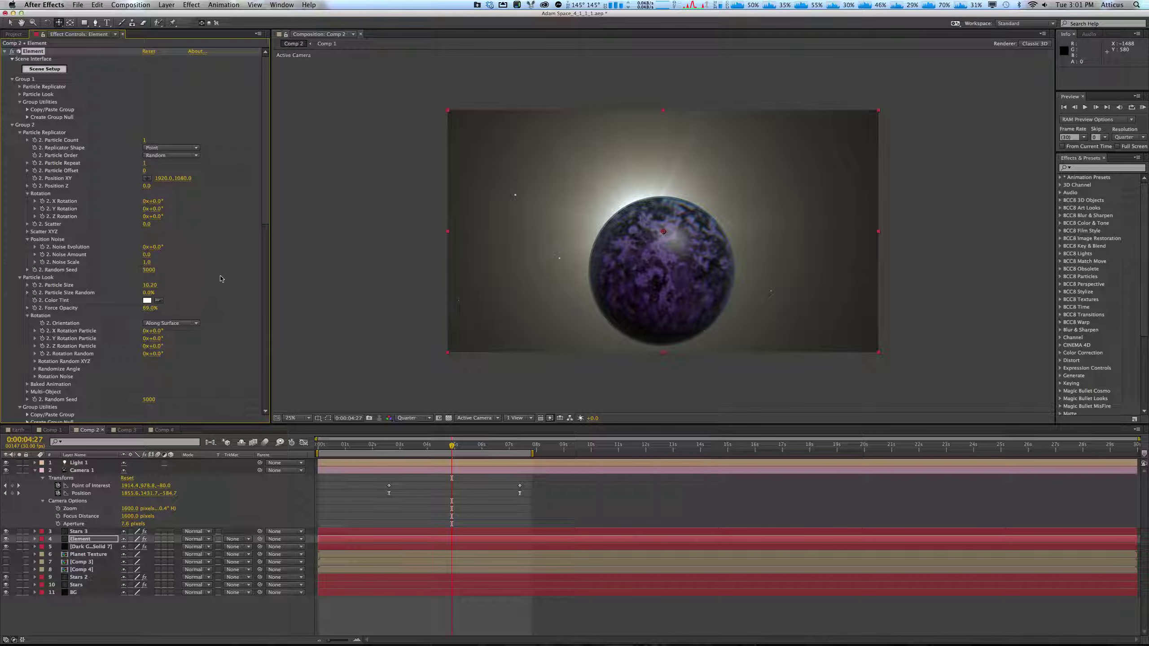
click(278, 497)
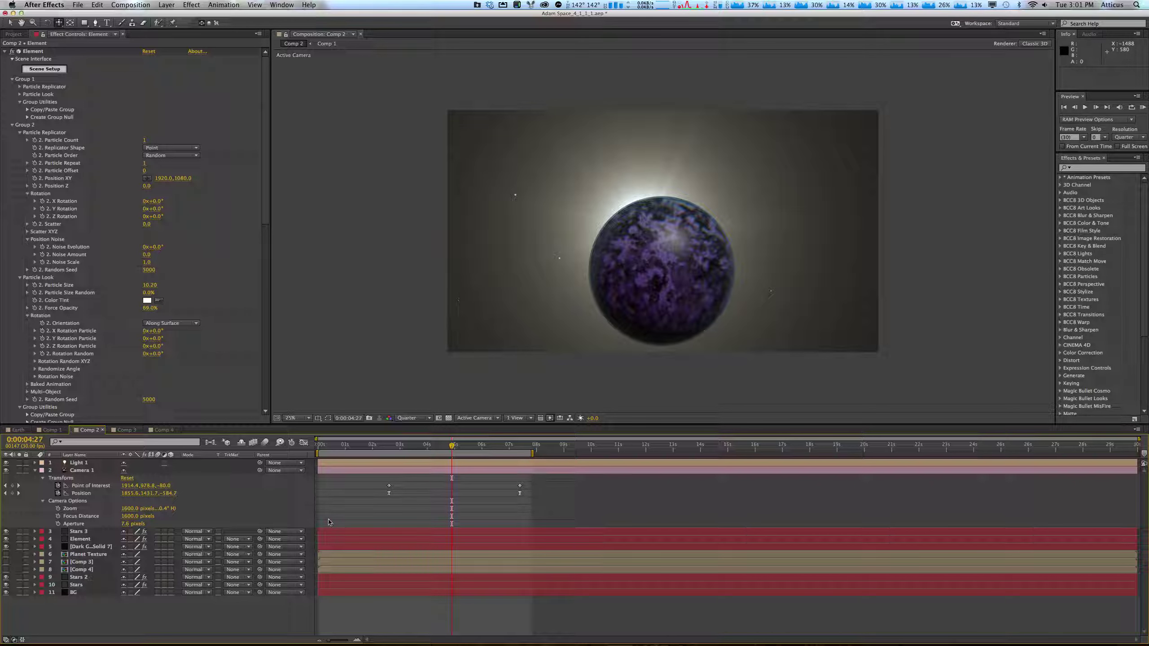
Open Comp 4 and examine the effects of its three solids and the evolution expressions of both fractal noise layers.
double_click(89, 570)
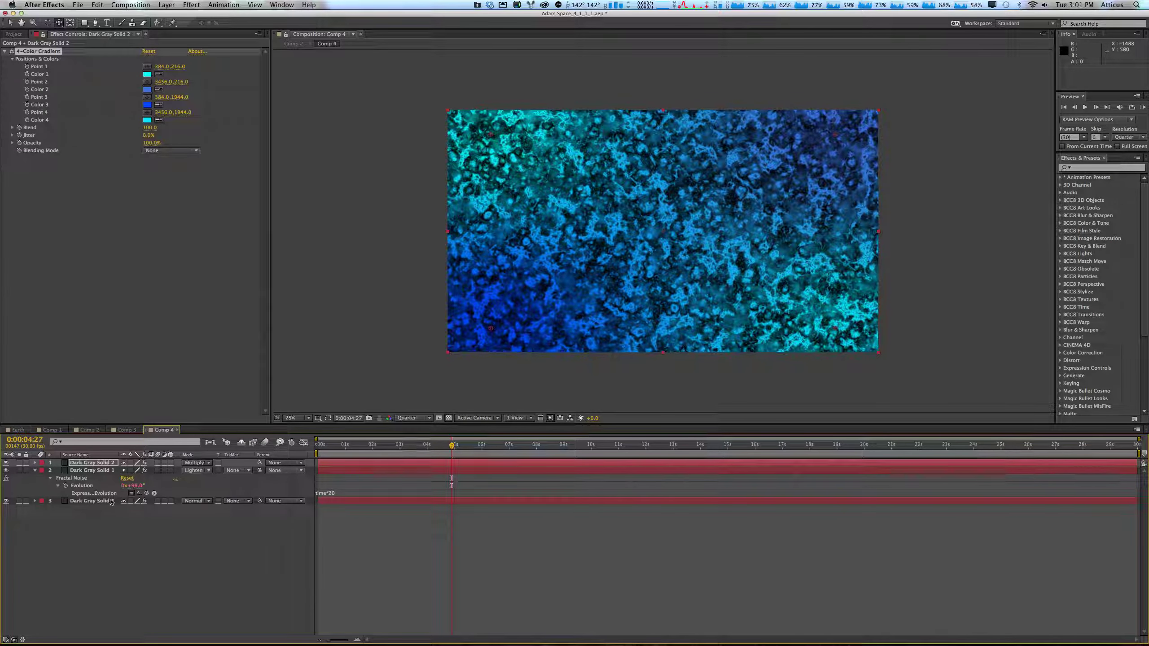
click(99, 464)
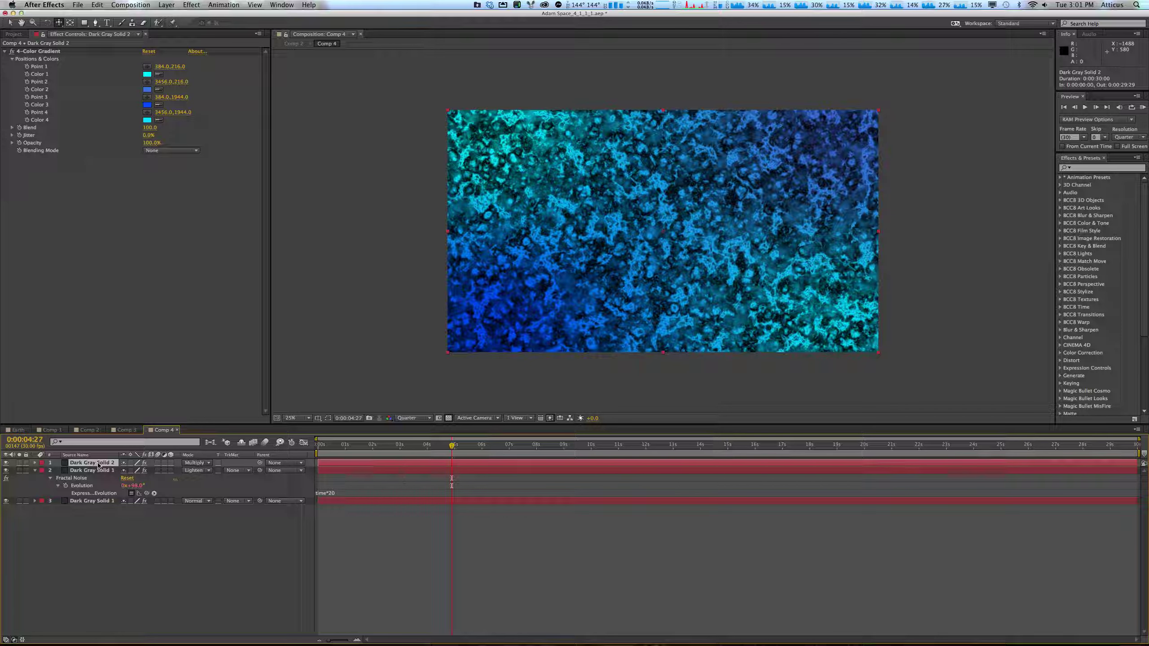
click(93, 471)
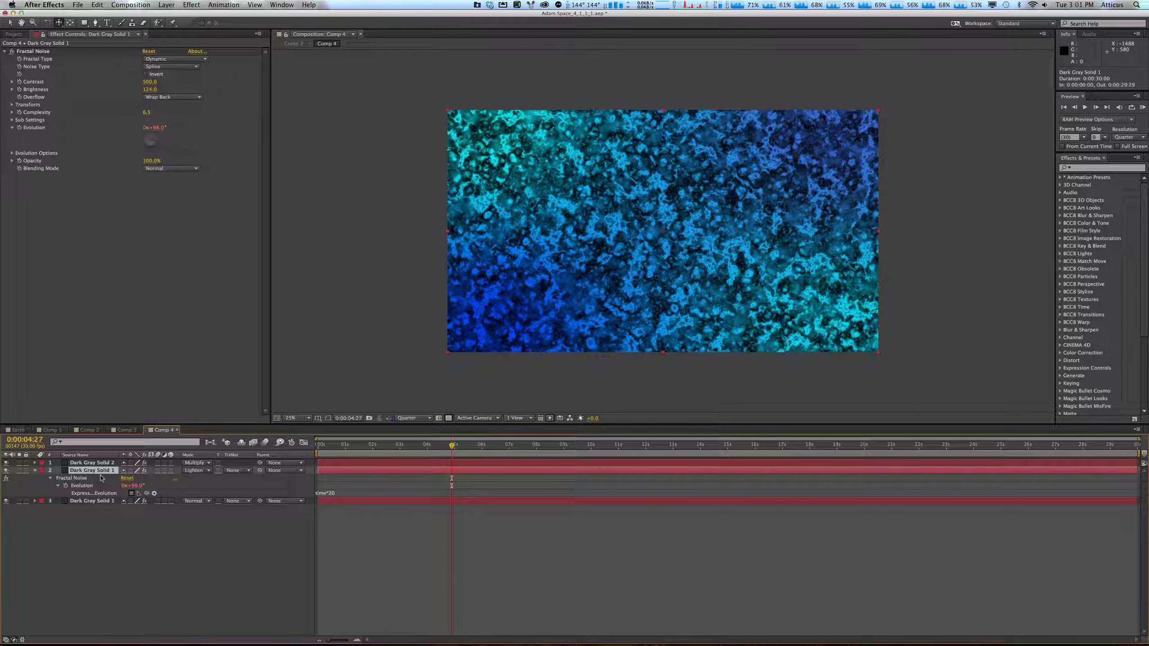
click(92, 501)
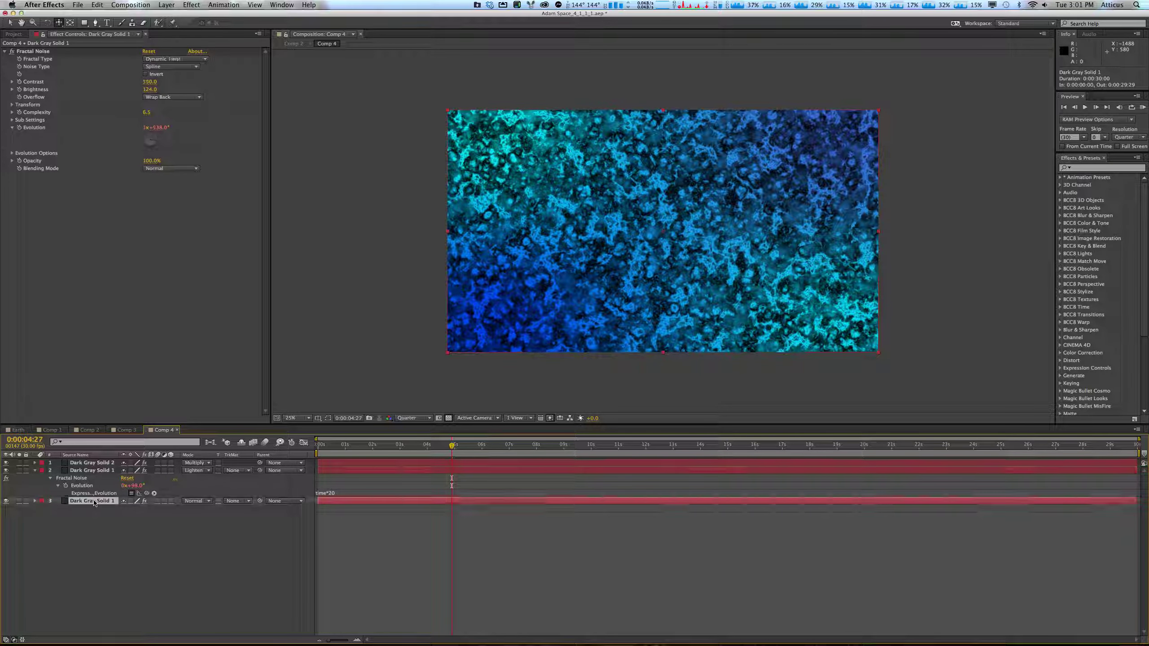
key(e)
key(e)
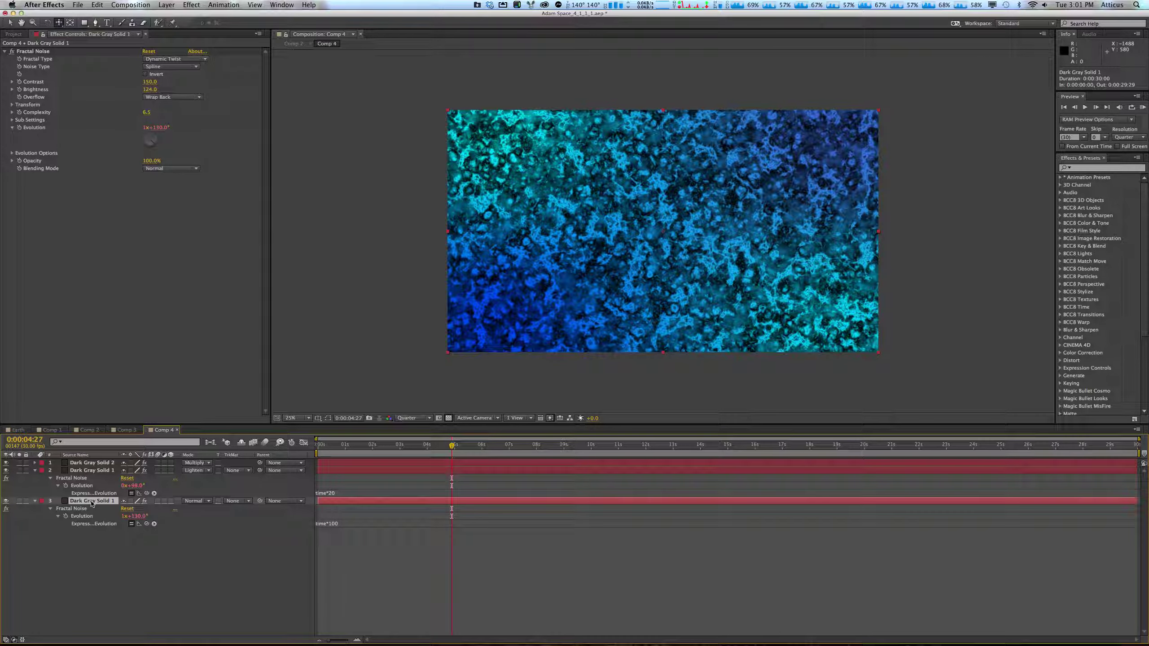
click(338, 525)
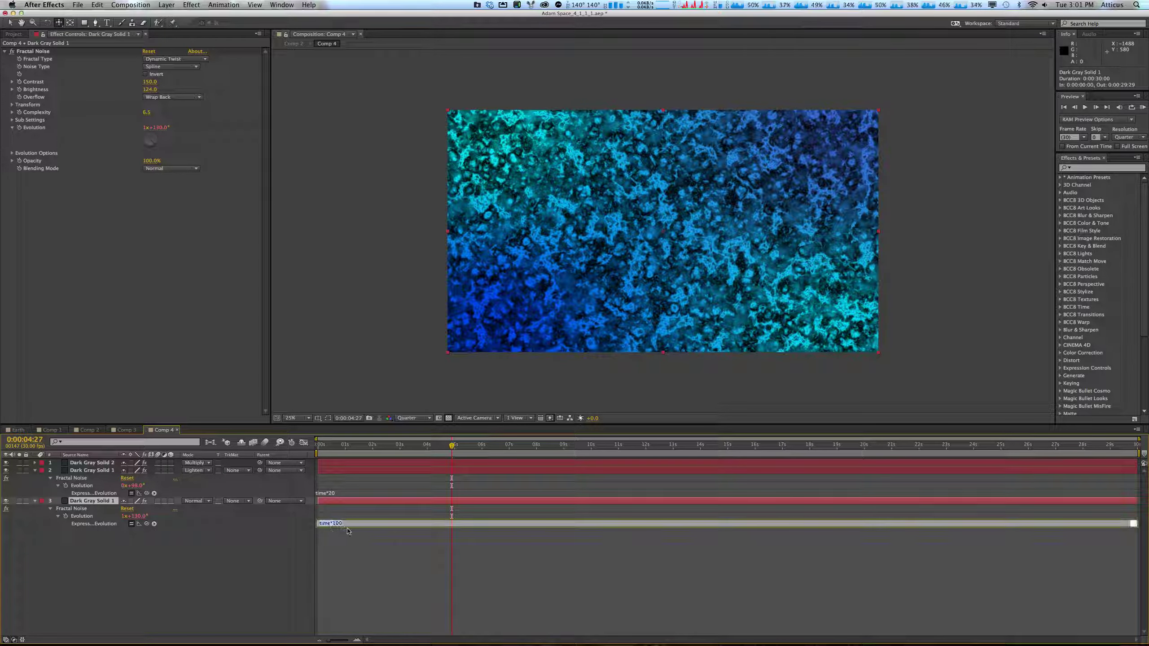
click(340, 505)
click(338, 493)
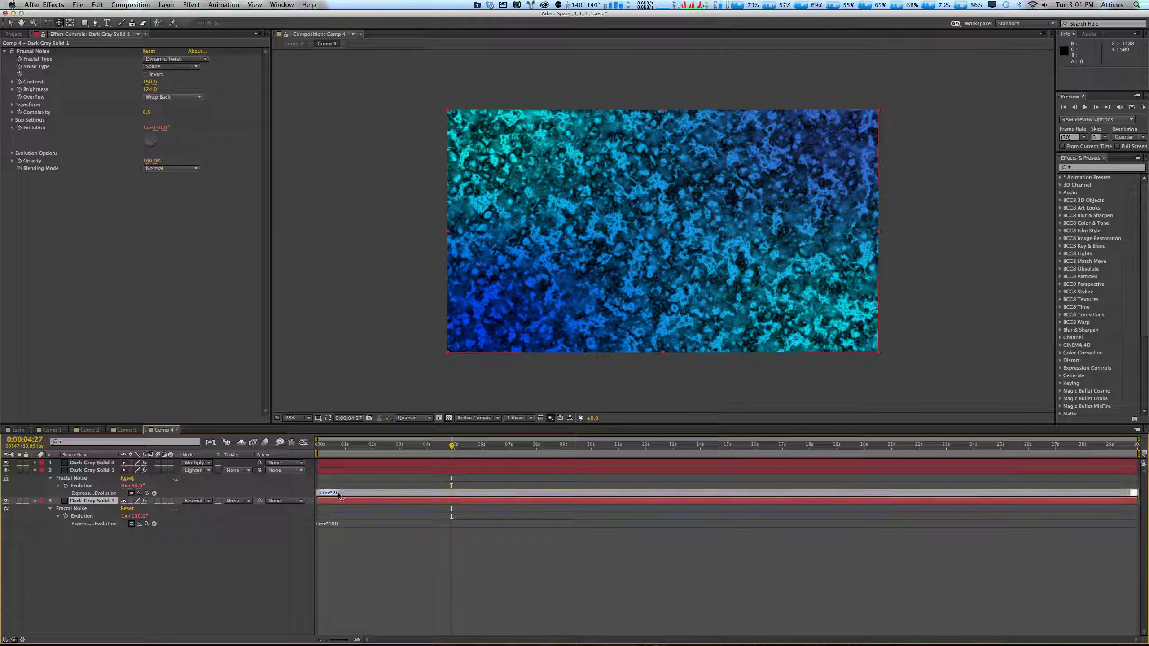
click(242, 556)
In Comp 3, reveal the bottom noise layer's expression and change the upper noise layer's evolution expression to time*40.
click(125, 430)
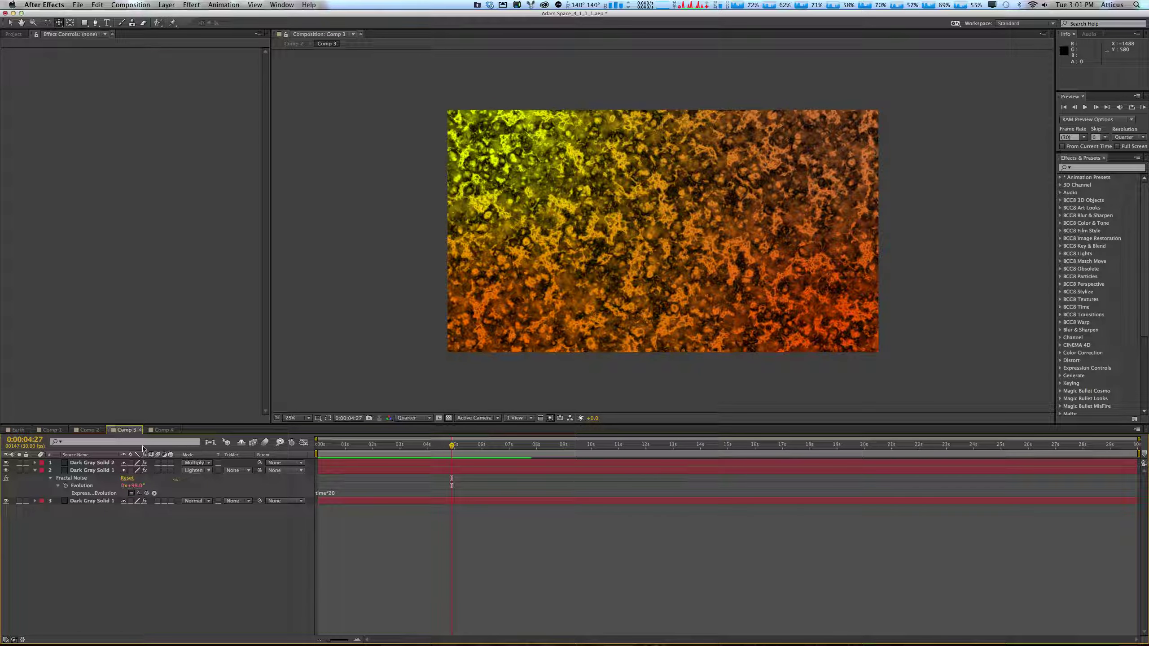
click(337, 500)
key(e)
key(e)
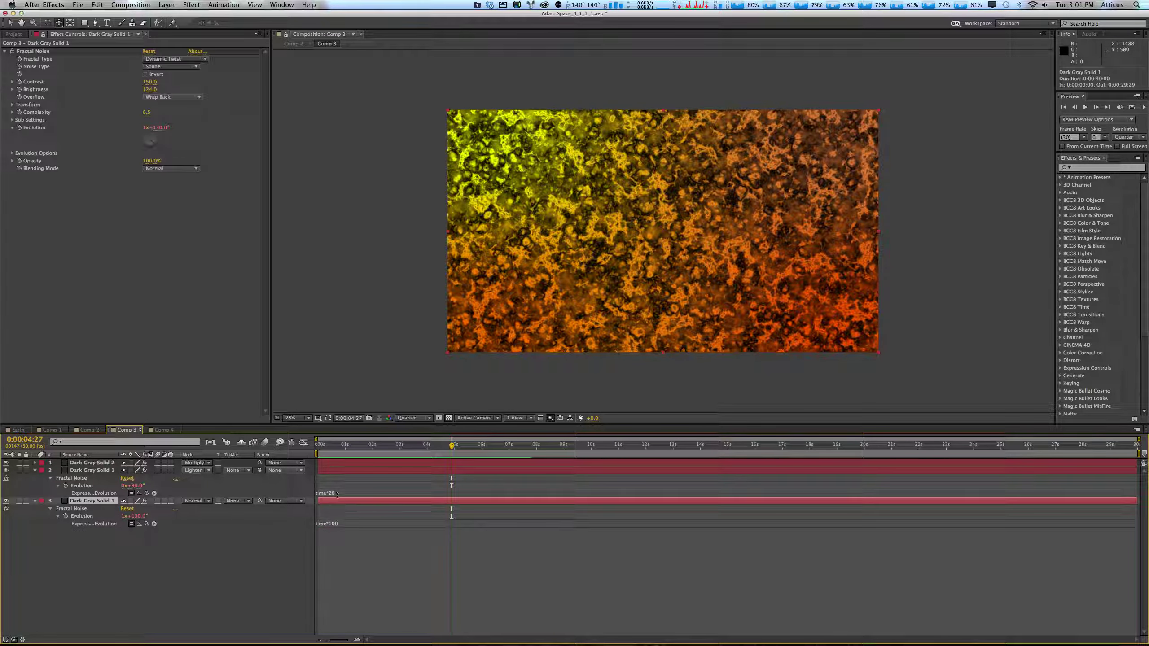
click(337, 493)
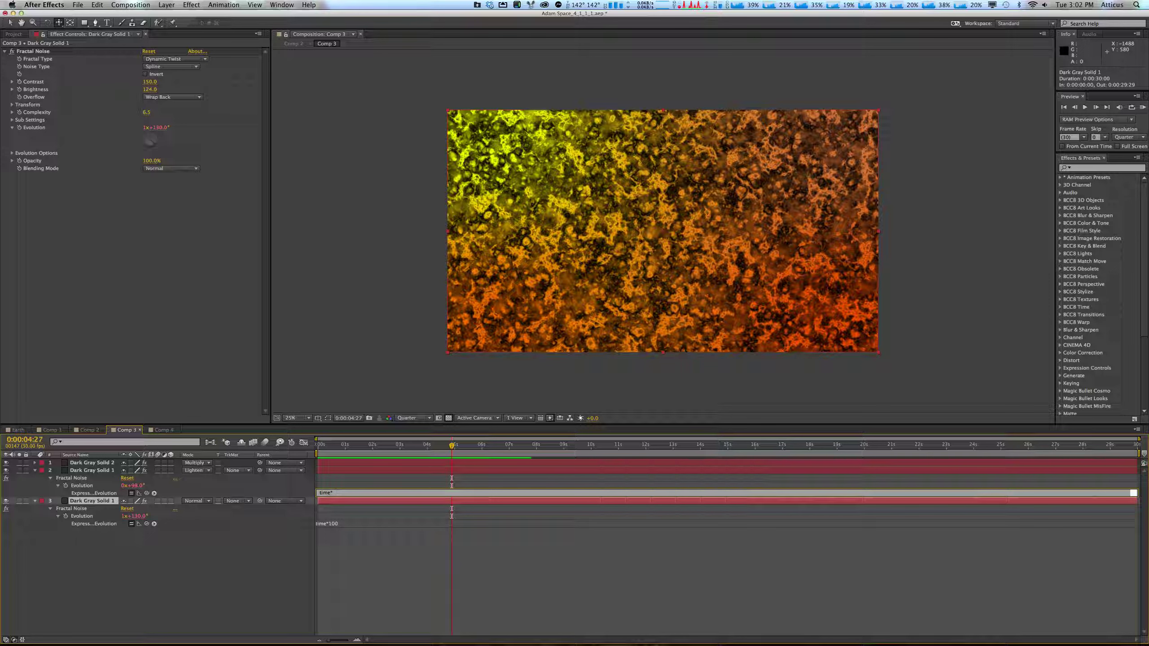
text(40)
key(KP_Enter)
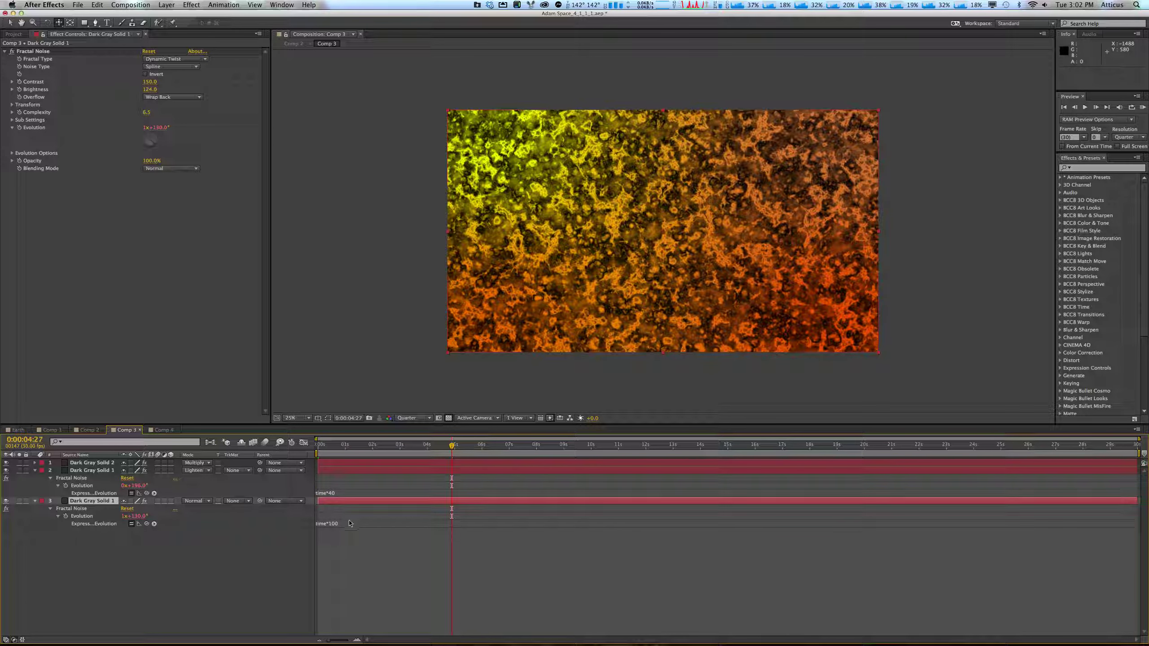
Change the evolution expression of Comp 3's bottom fractal noise layer to time*60.
click(349, 524)
key(BackSpace)
key(BackSpace)
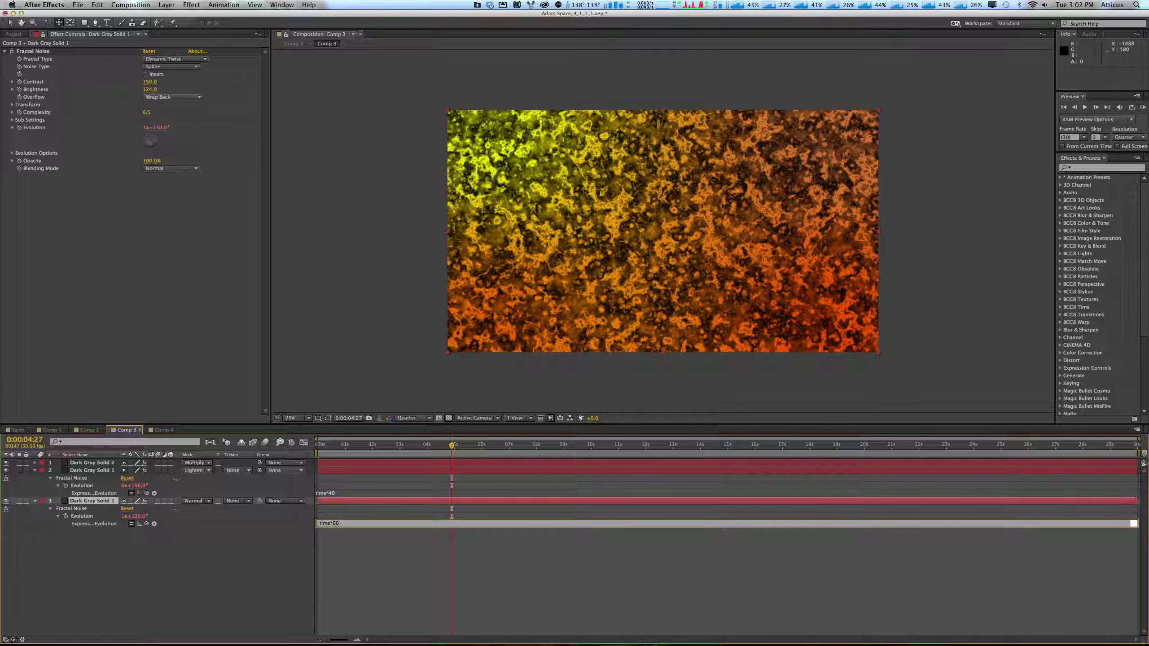
key(BackSpace)
key(KP_Enter)
click(258, 541)
Return to Comp 2, run a RAM preview of the planet animation, and open Comp 4.
click(87, 430)
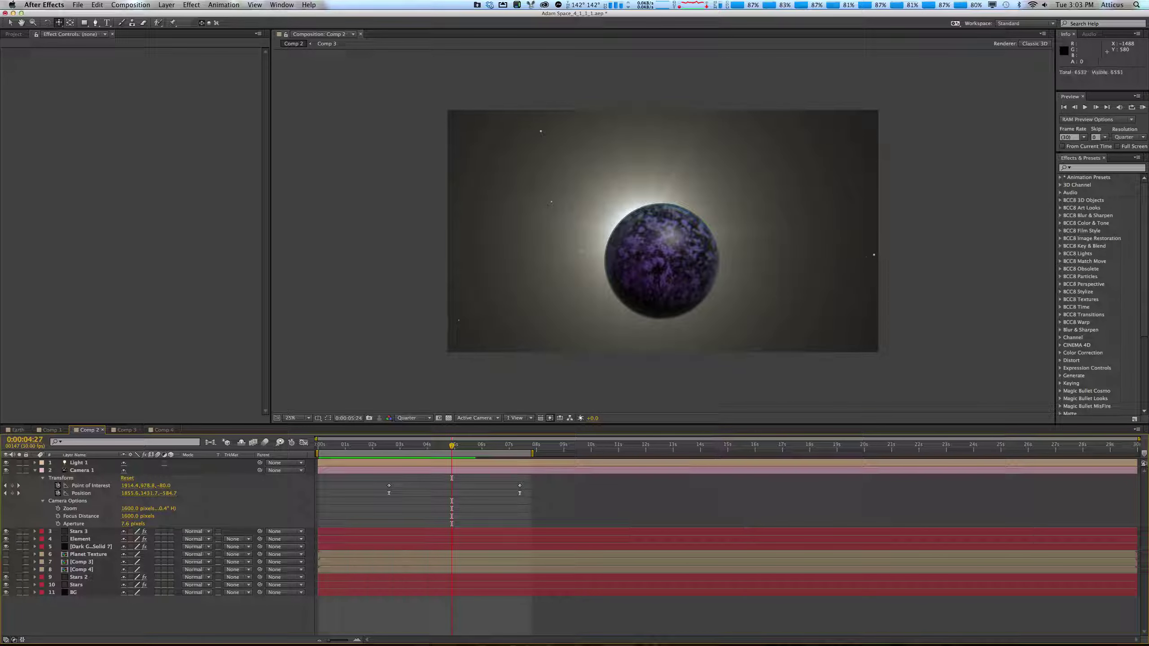
key(super+Tab)
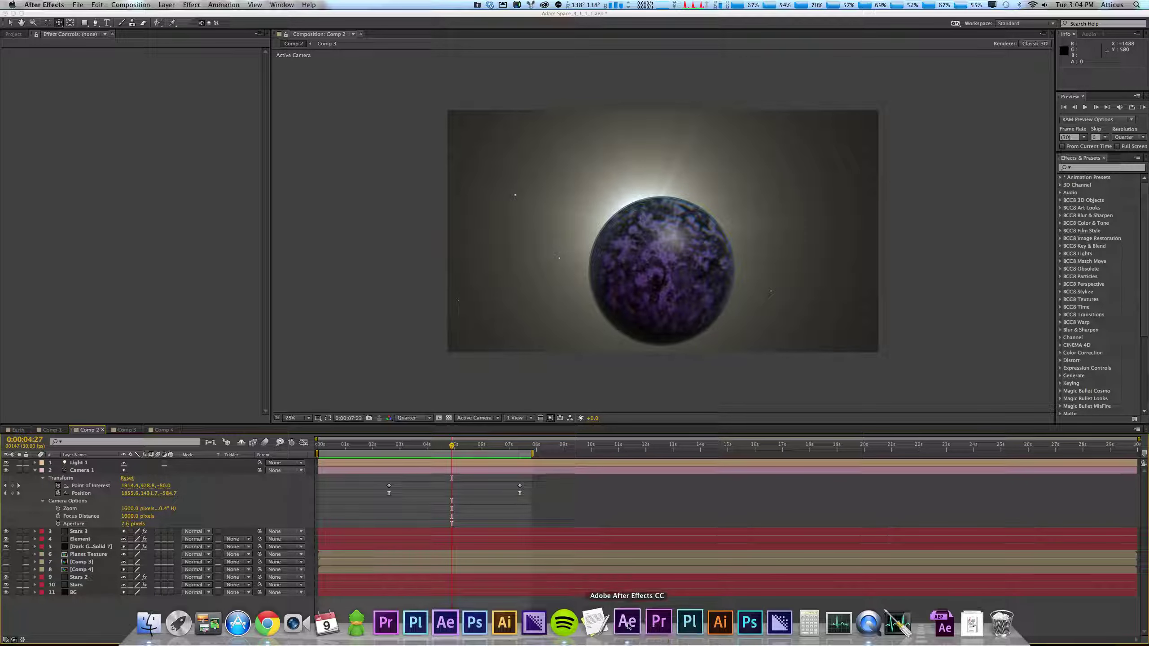
click(626, 627)
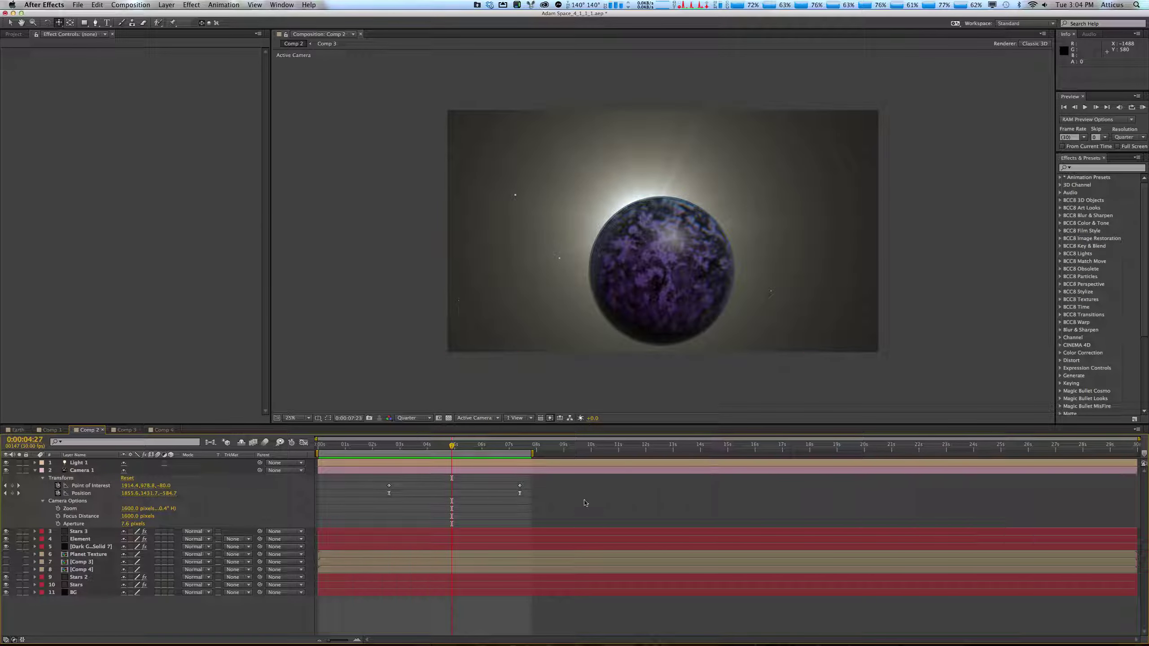
key(KP_0)
click(152, 430)
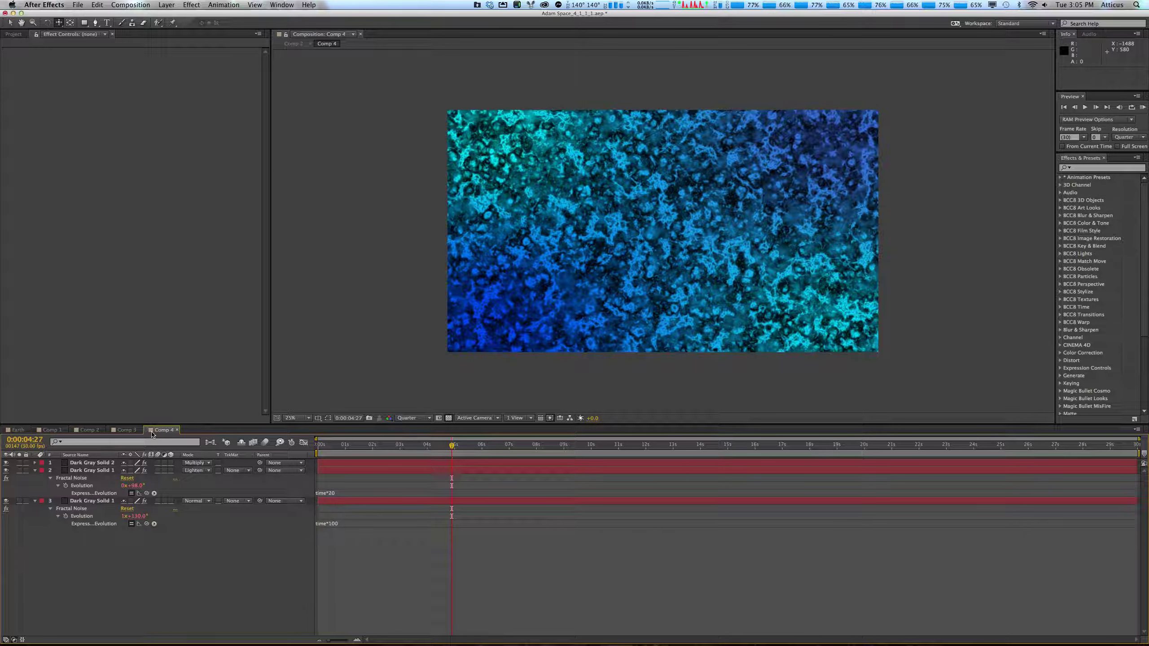
Duplicate Comp 4's four-color gradient solid and try a range of blending modes on the copy, ending with Darker Color.
click(94, 465)
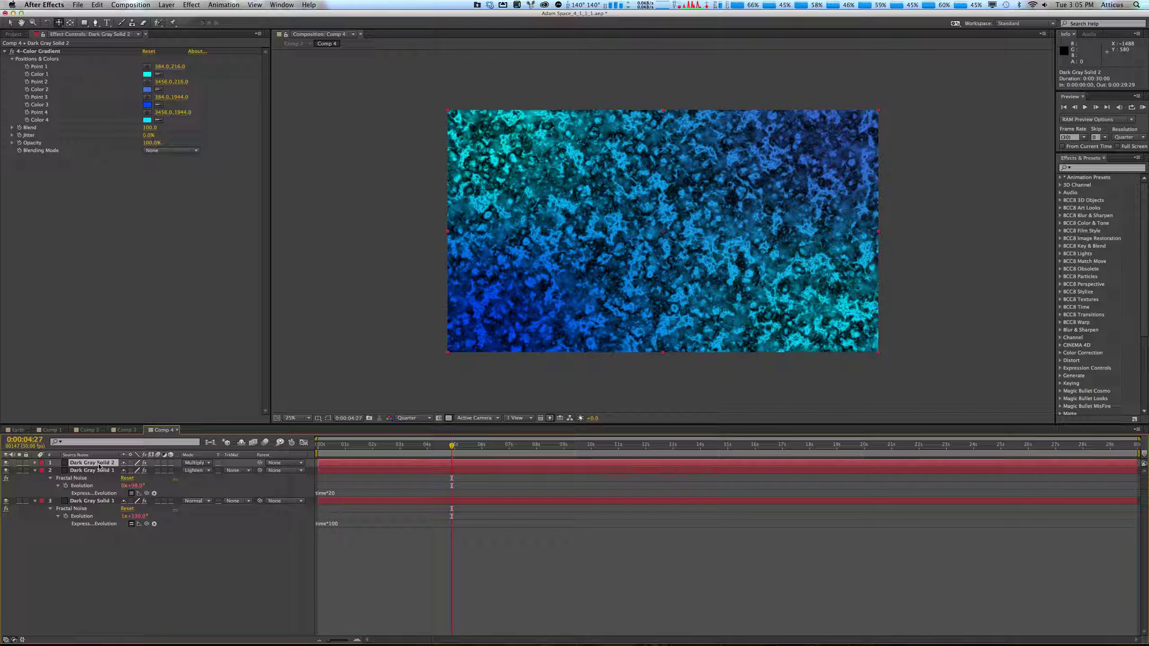
key(super+d)
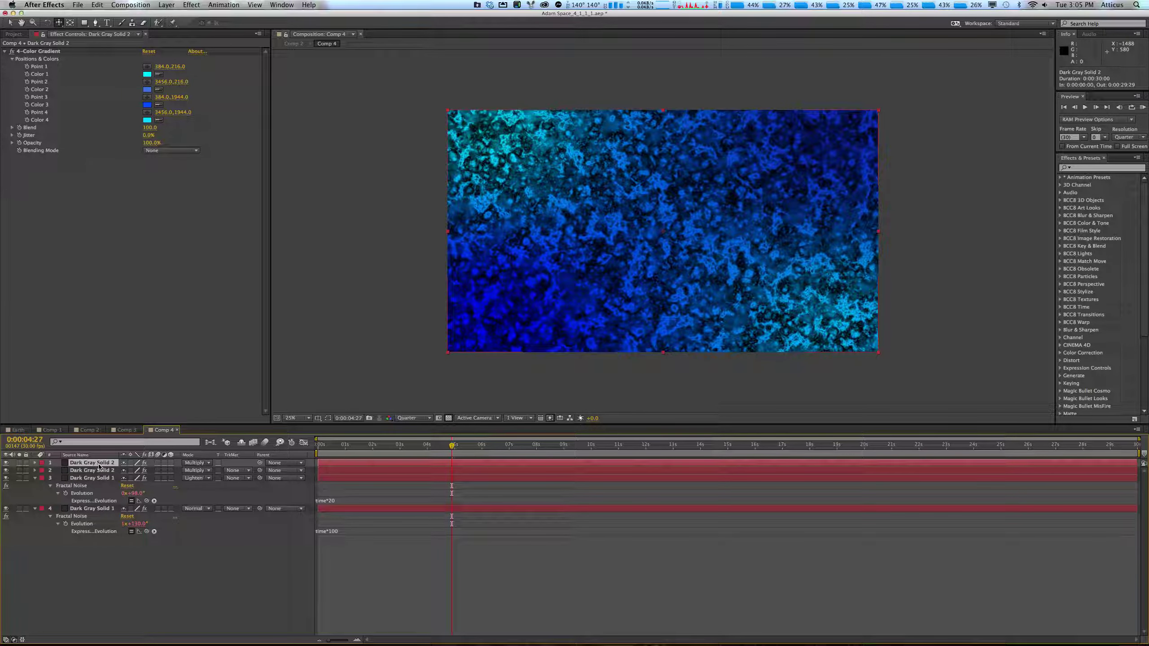
key(shift+equal)
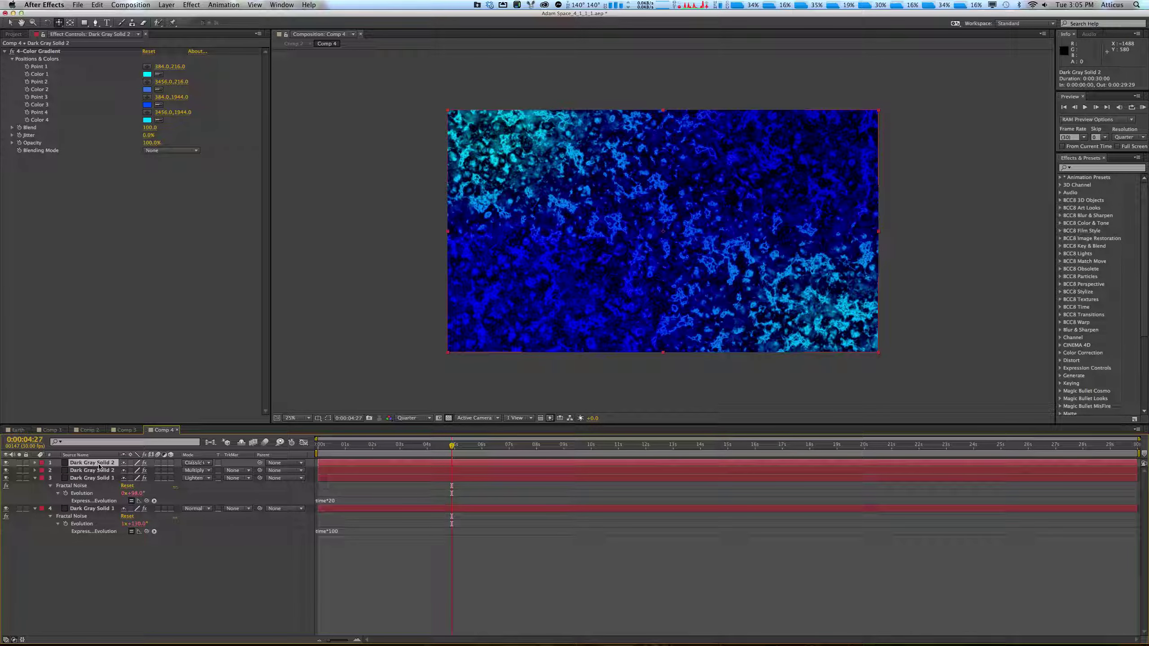
key(shift+minus)
key(shift+minus)
key(shift+minus)
key(shift+minus)
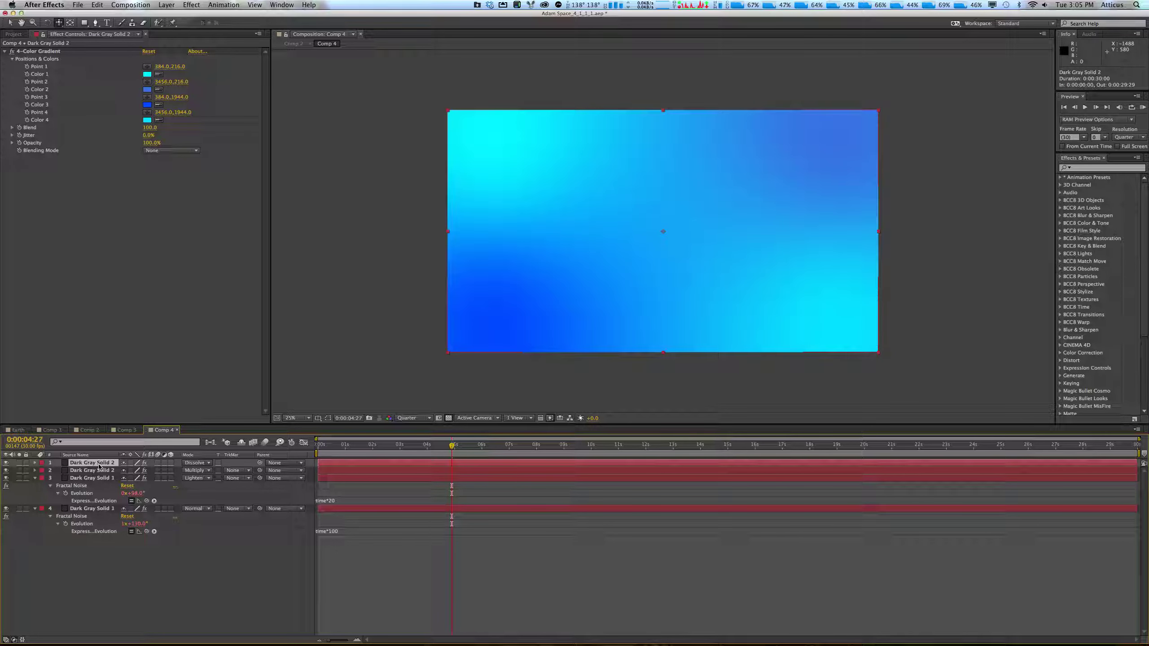
key(shift+minus)
key(shift+minus)
key(shift+equal)
key(shift+equal)
key(shift+equal)
key(shift+equal)
key(shift+equal)
key(shift+equal)
key(shift+equal)
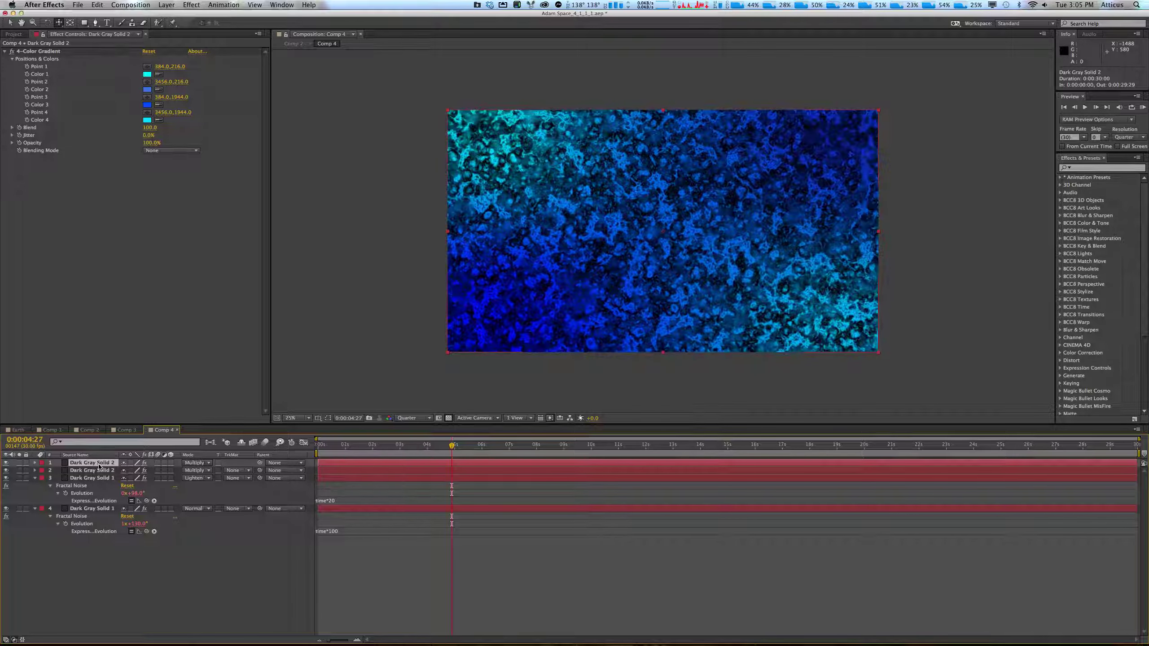
key(shift+equal)
key(shift+equal)
key(shift+equal)
key(shift+equal)
key(shift+equal)
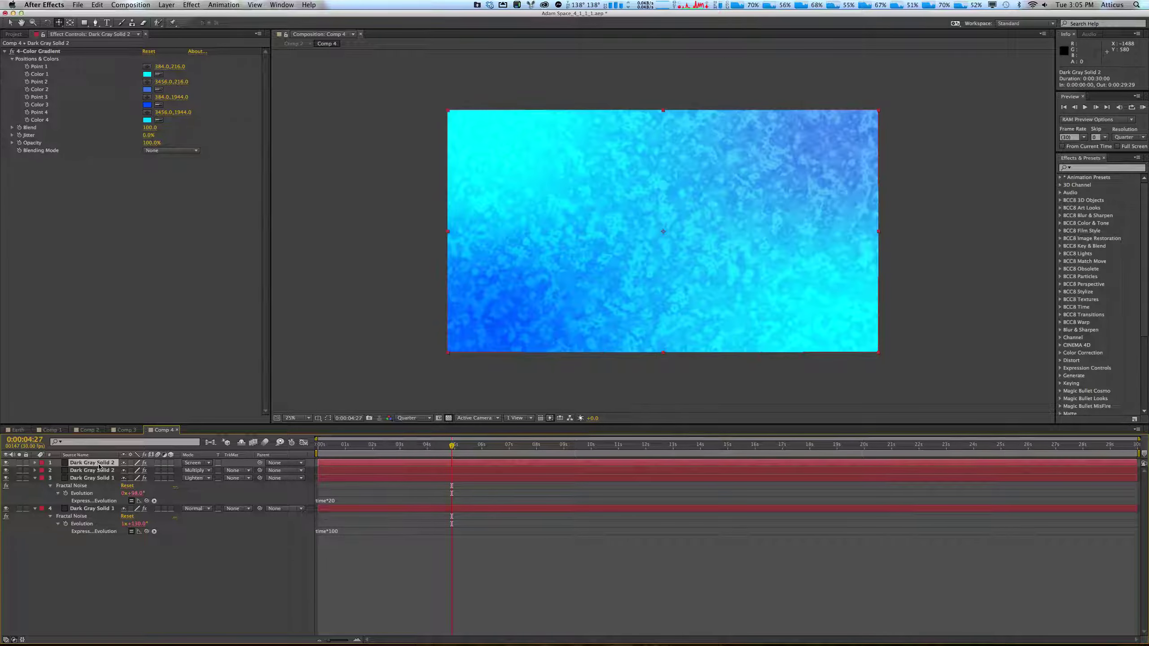
key(shift+minus)
key(shift+minus)
key(shift+minus)
key(shift+minus)
key(shift+minus)
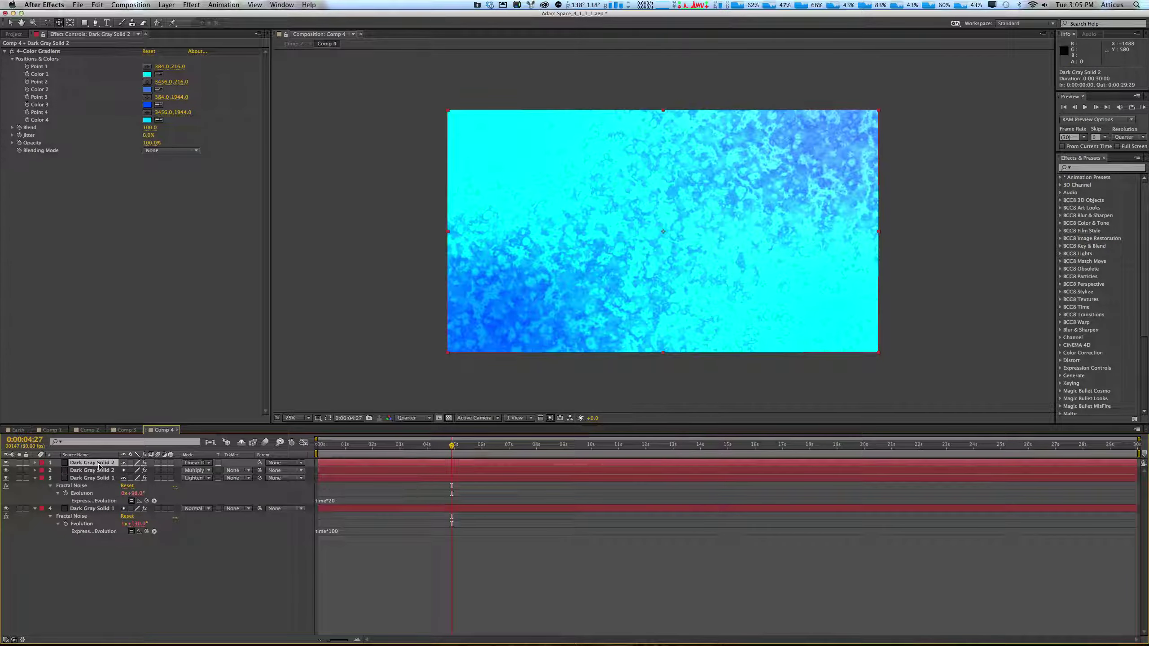
key(shift+minus)
key(shift+minus)
key(shift+minus)
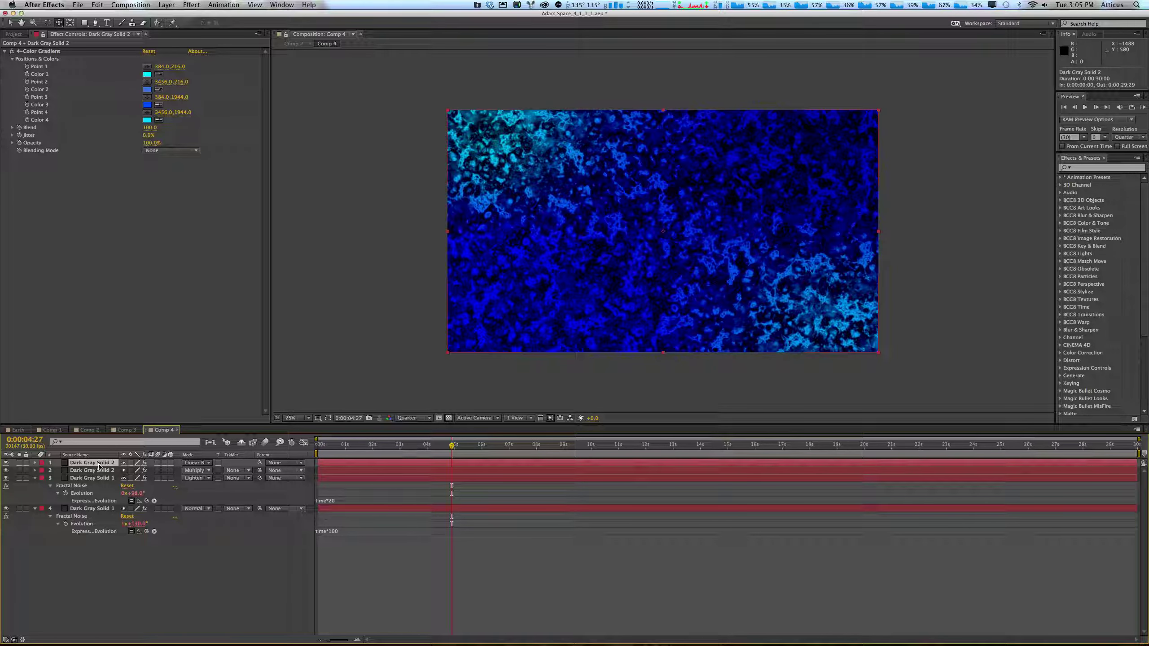
key(shift+equal)
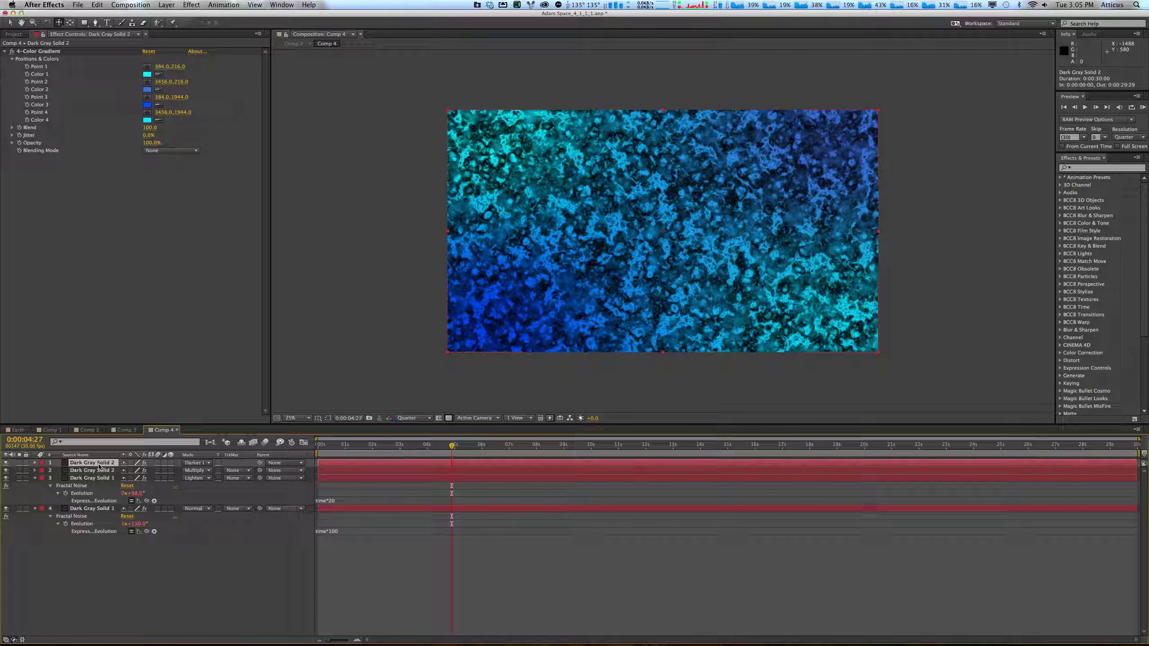
Set the duplicate's gradient Color 1 to yellow (FFEA00) and Color 3 to golden yellow.
click(147, 74)
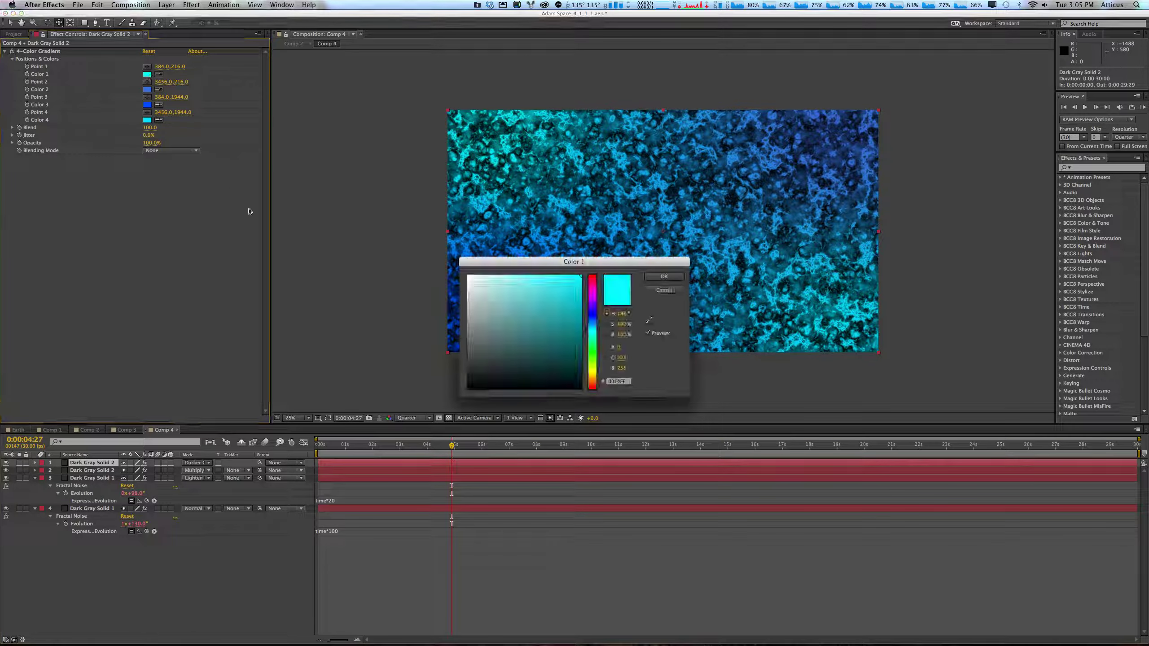
drag(592, 368, 593, 374)
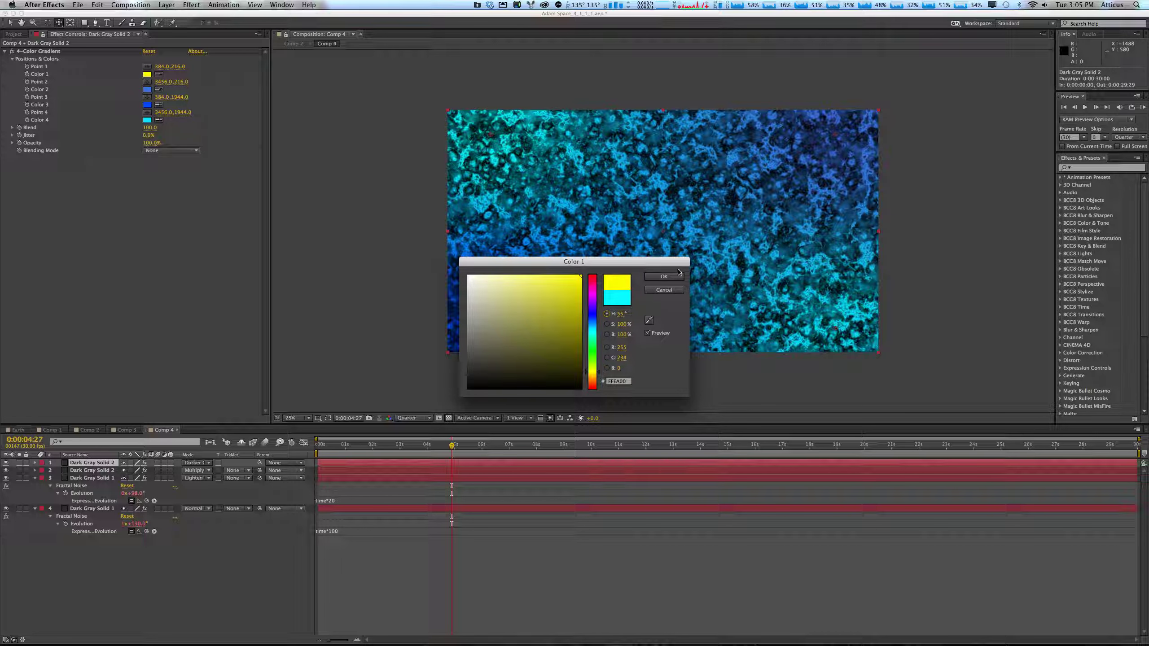
click(678, 275)
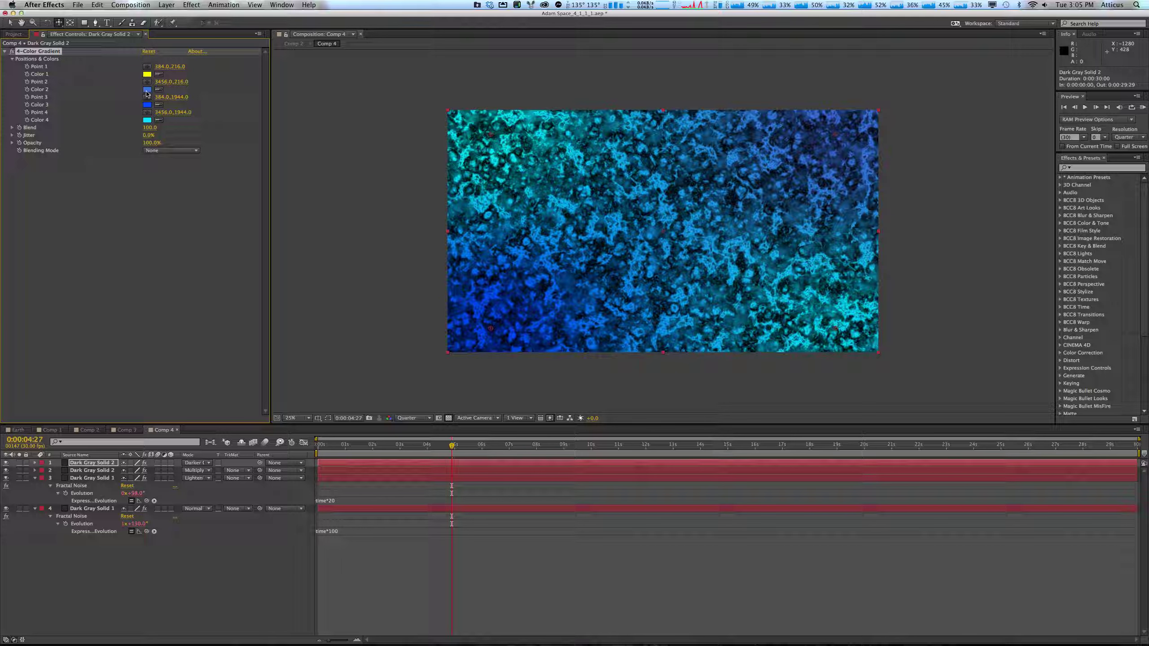
click(148, 104)
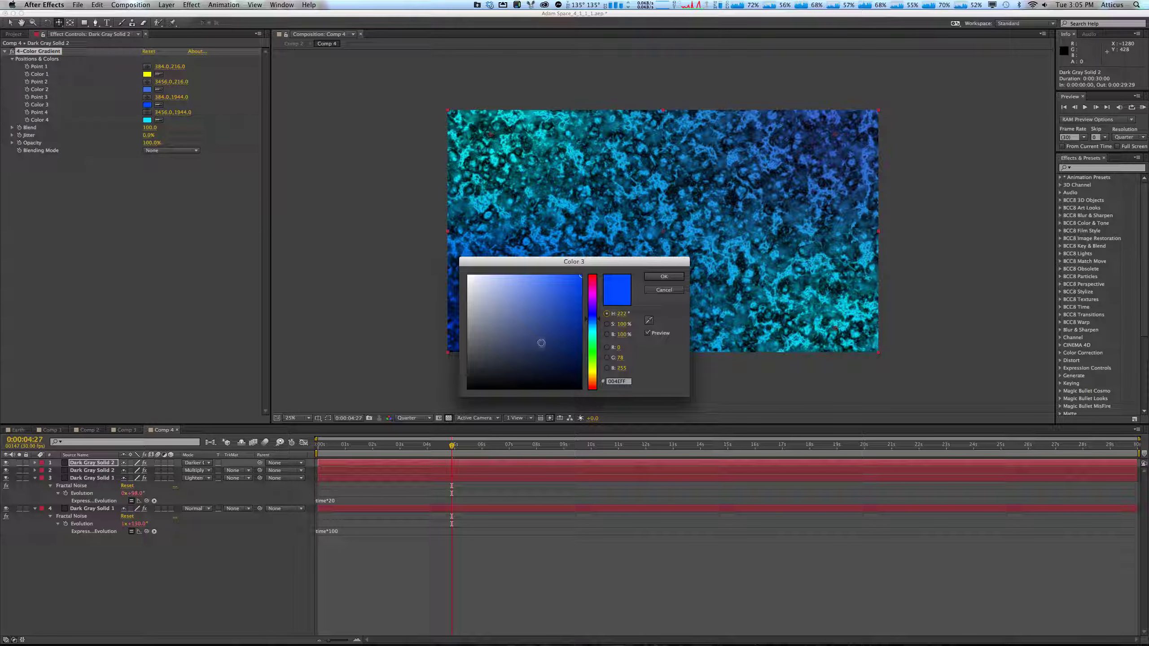
drag(593, 351, 594, 375)
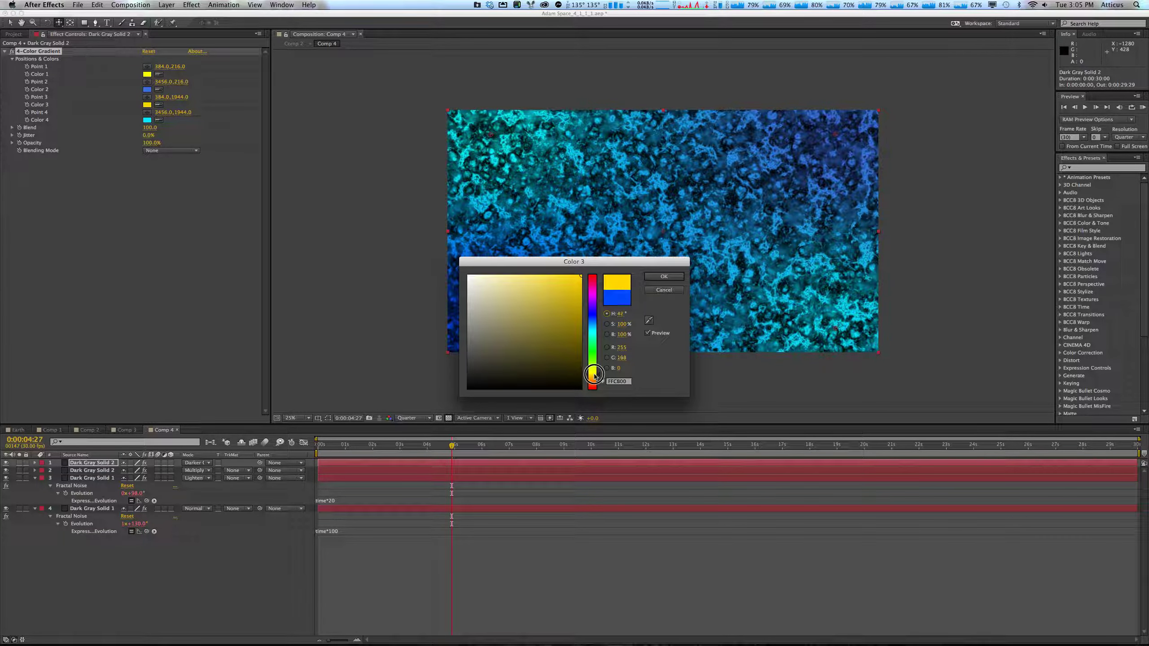
click(663, 277)
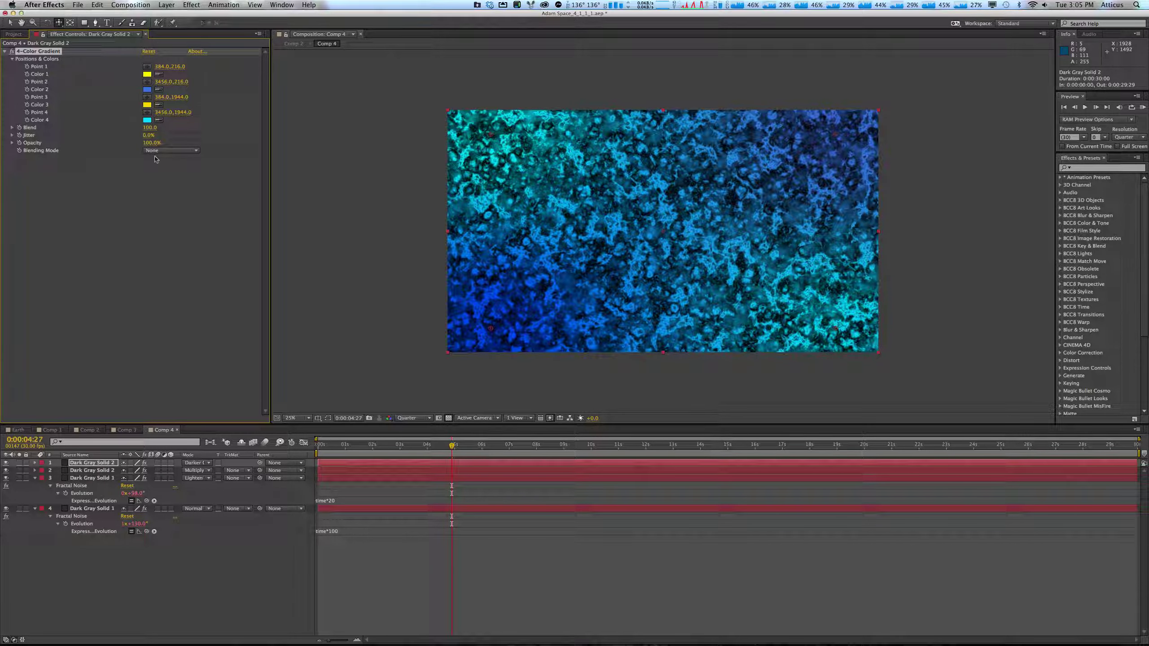
Try Color Burn on the duplicated gradient solid, and switch its blending mode to Multiply.
click(202, 463)
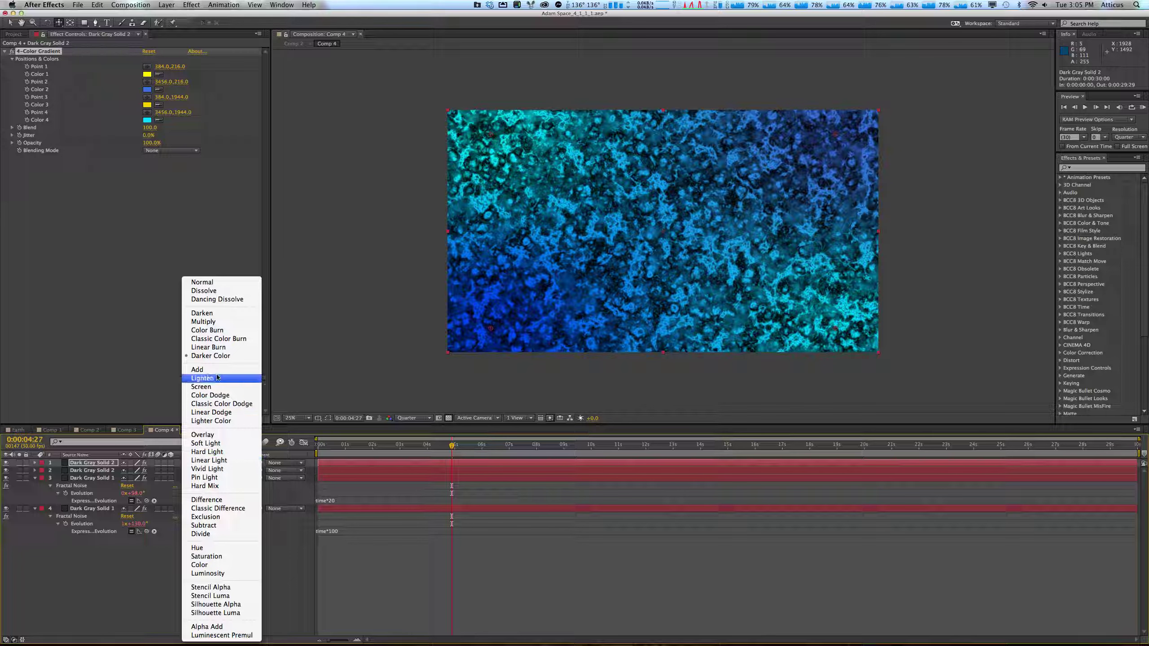
click(212, 329)
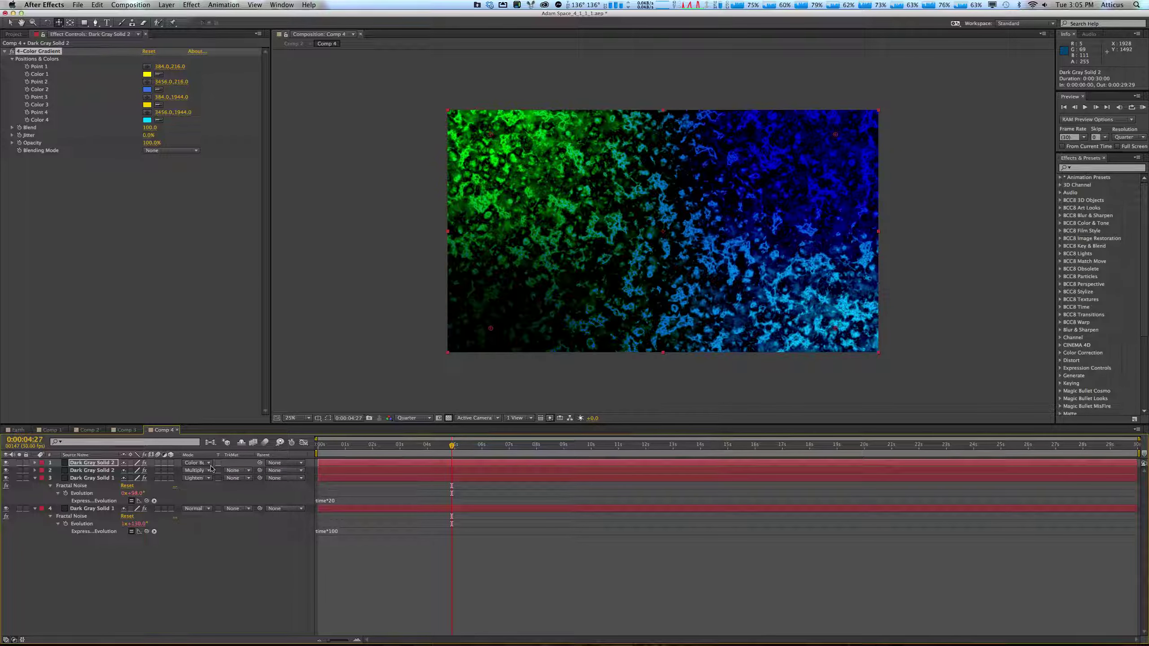
click(195, 463)
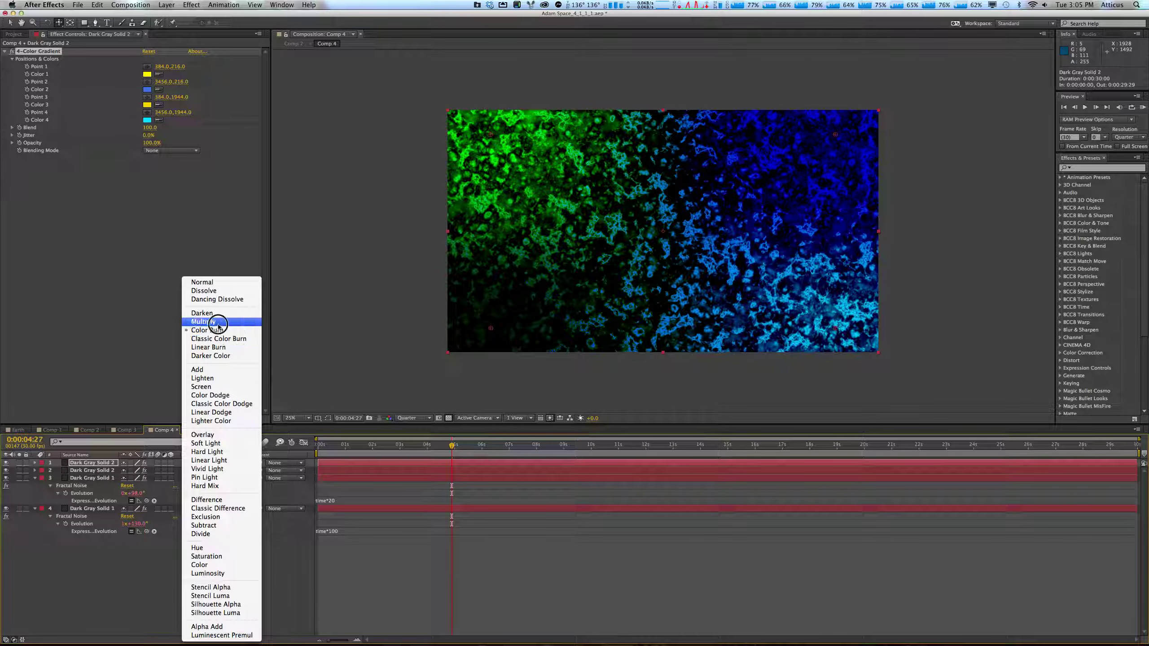
click(203, 321)
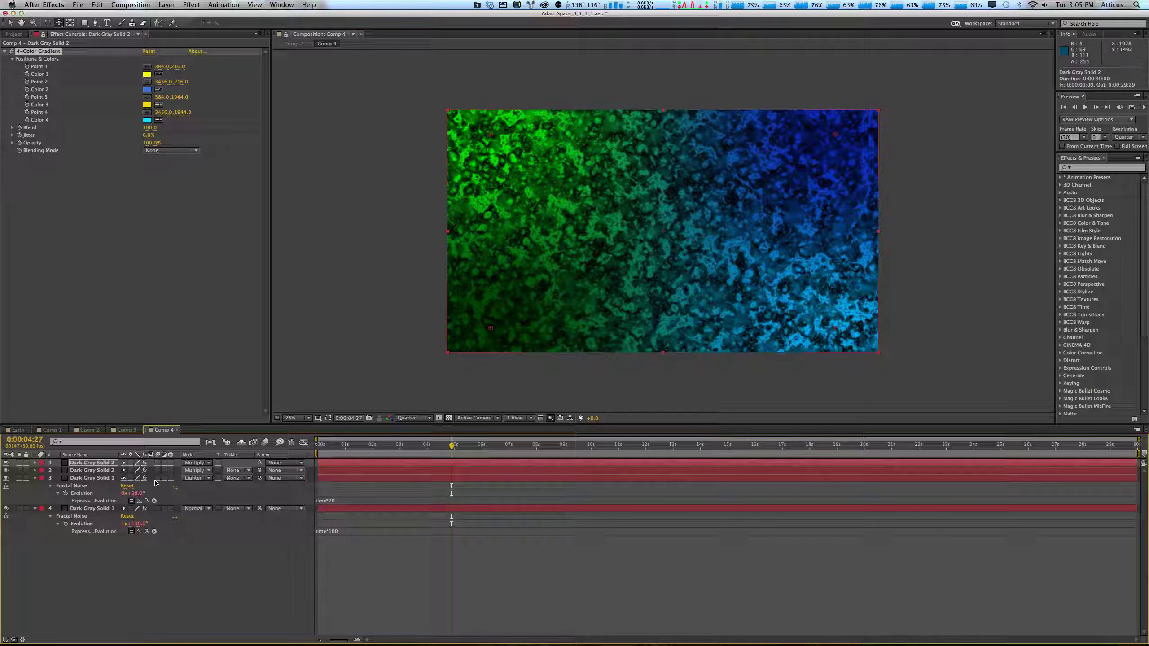
Delete the duplicated gradient solid at the top of Comp 4's layer stack.
click(99, 464)
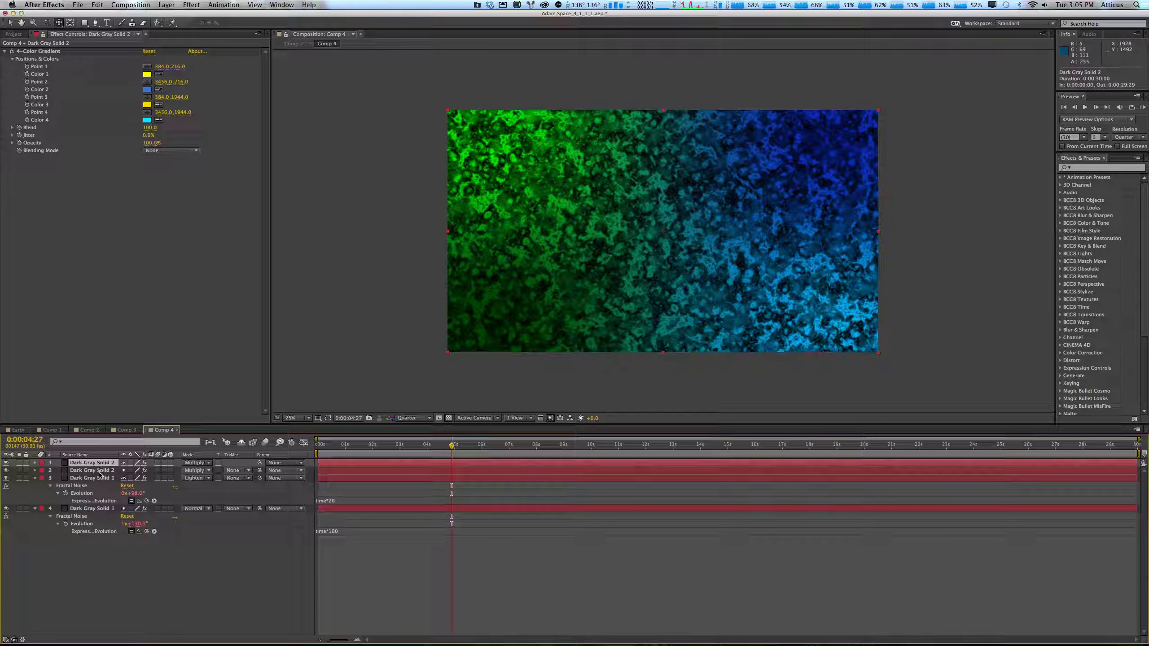
click(99, 471)
click(96, 464)
key(Delete)
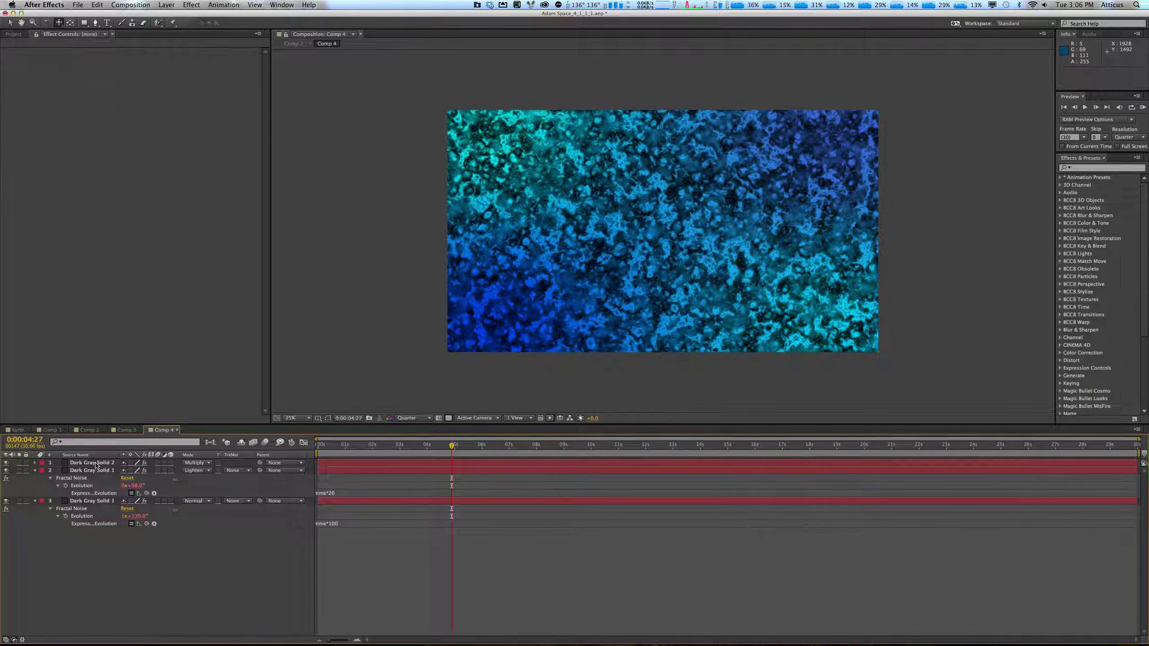
Set Color 1 of the remaining solid's 4-Color Gradient to orange.
click(148, 74)
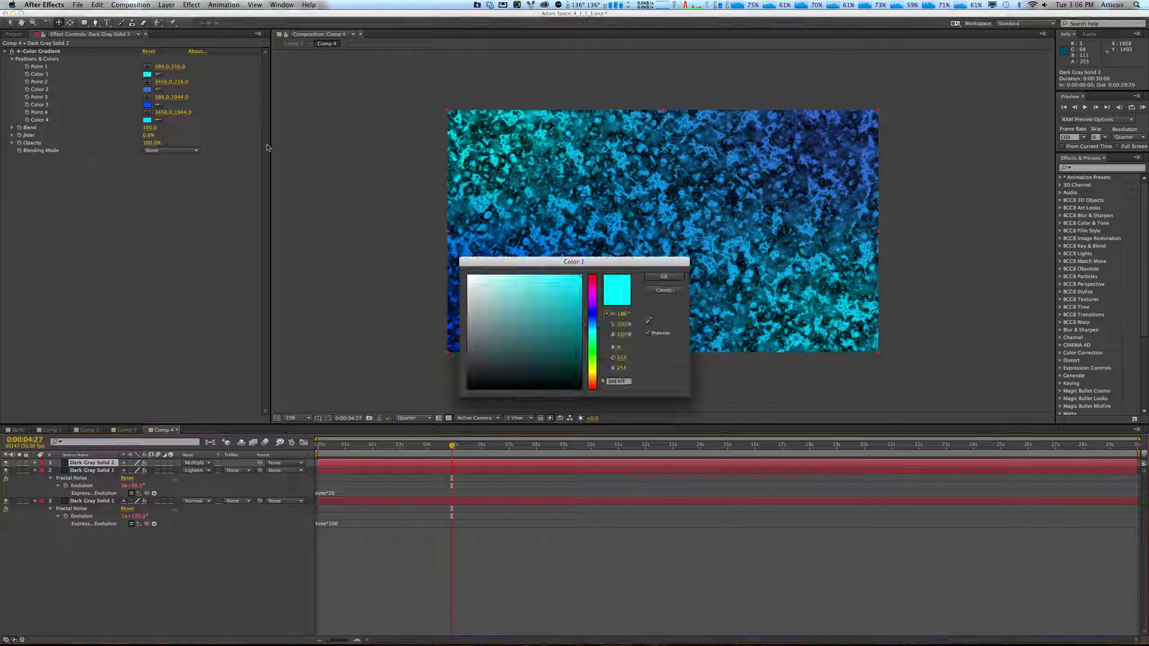
drag(594, 359, 592, 379)
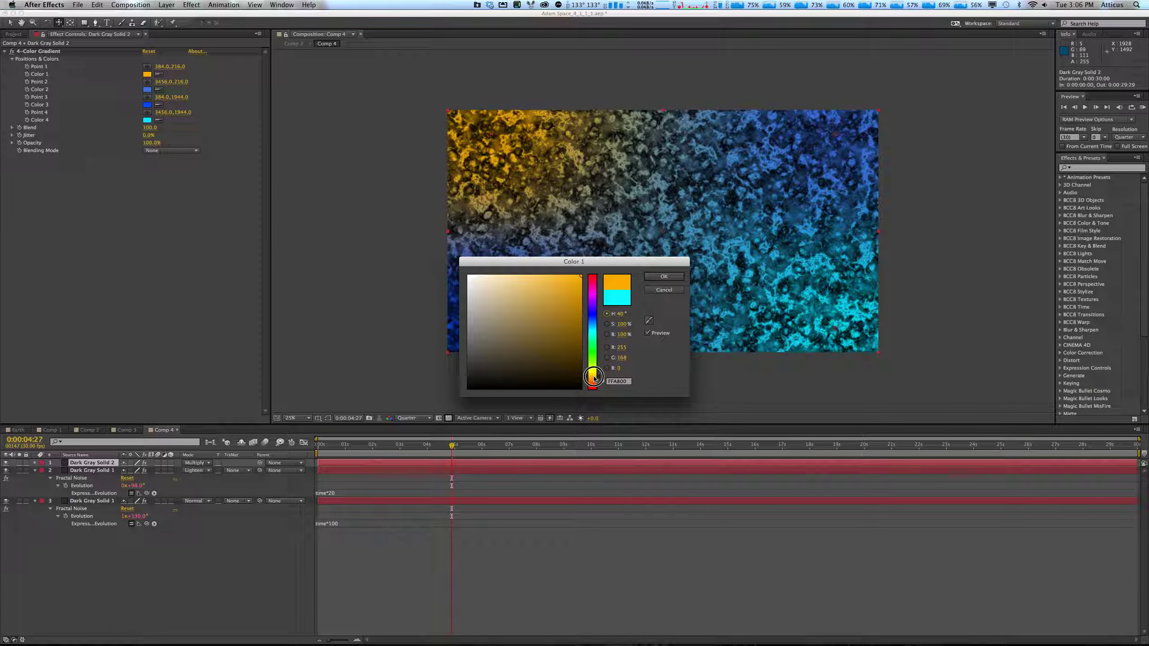
click(663, 276)
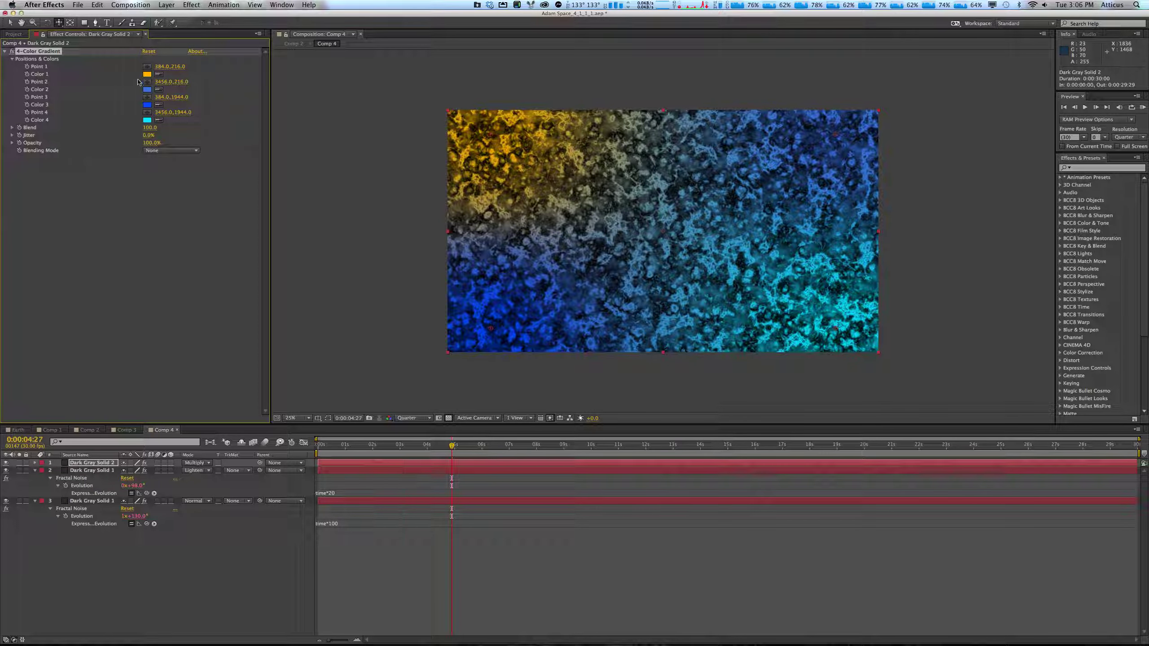
Set the 4-Color Gradient's Color 2 to reddish orange and Color 3 to a darker orange.
click(147, 90)
drag(594, 360, 597, 382)
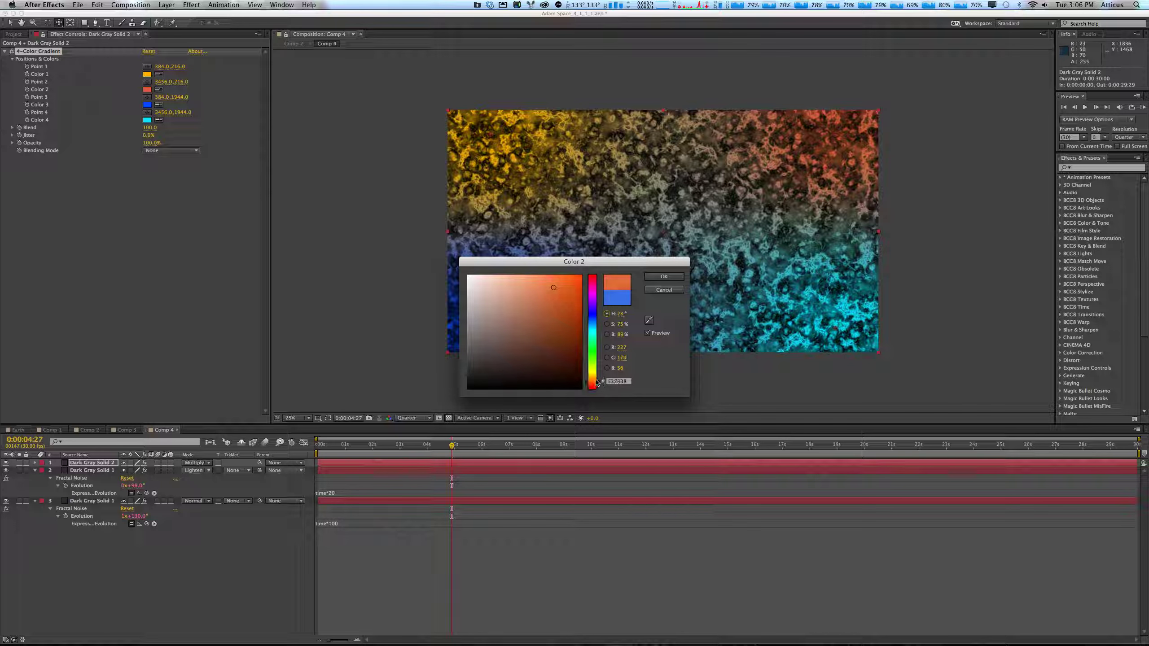
click(653, 277)
click(147, 105)
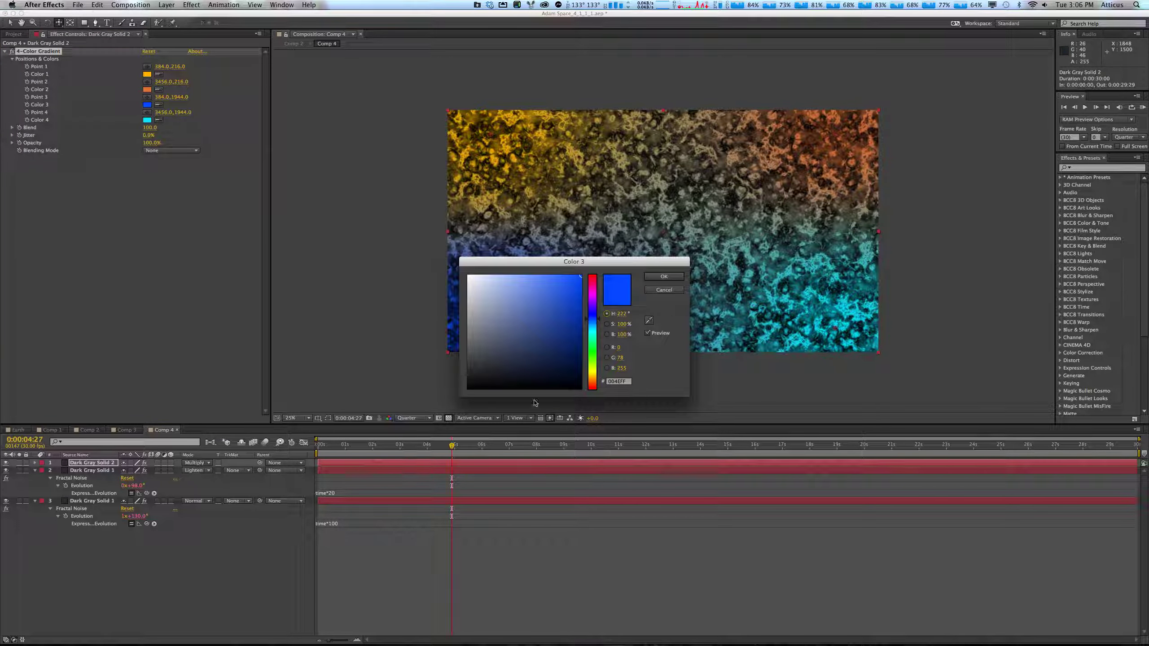
drag(598, 377, 595, 383)
drag(562, 326, 571, 303)
click(664, 276)
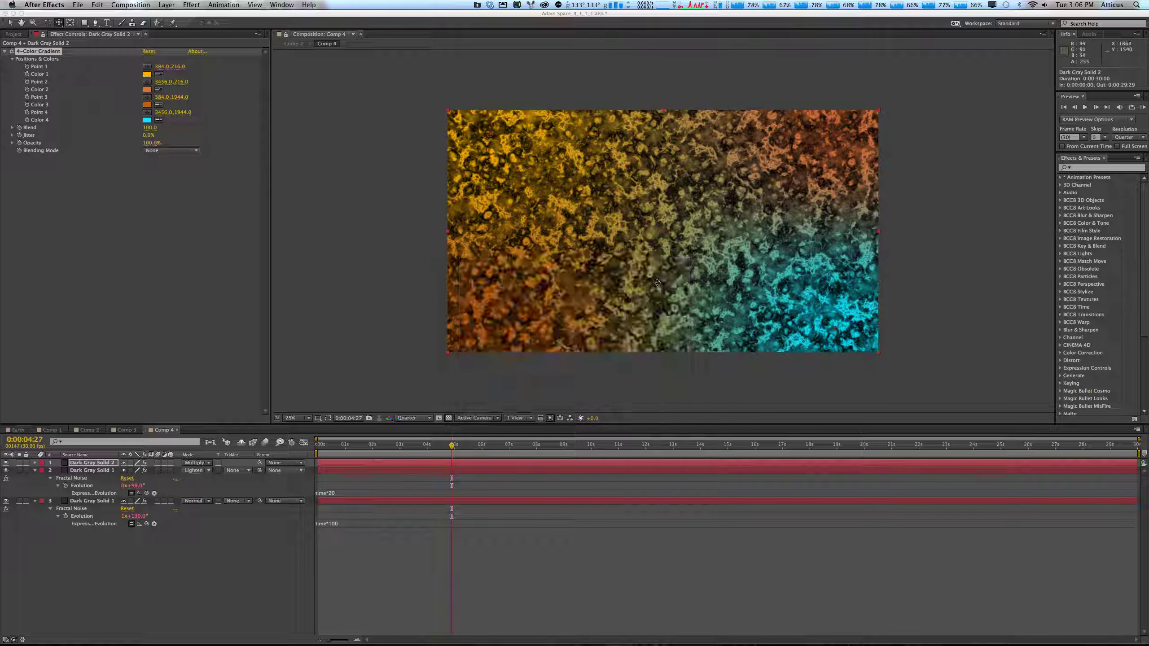
Set the 4-Color Gradient's Color 4 to yellow (FFF500) and Color 1 to yellow (FFF600).
click(147, 120)
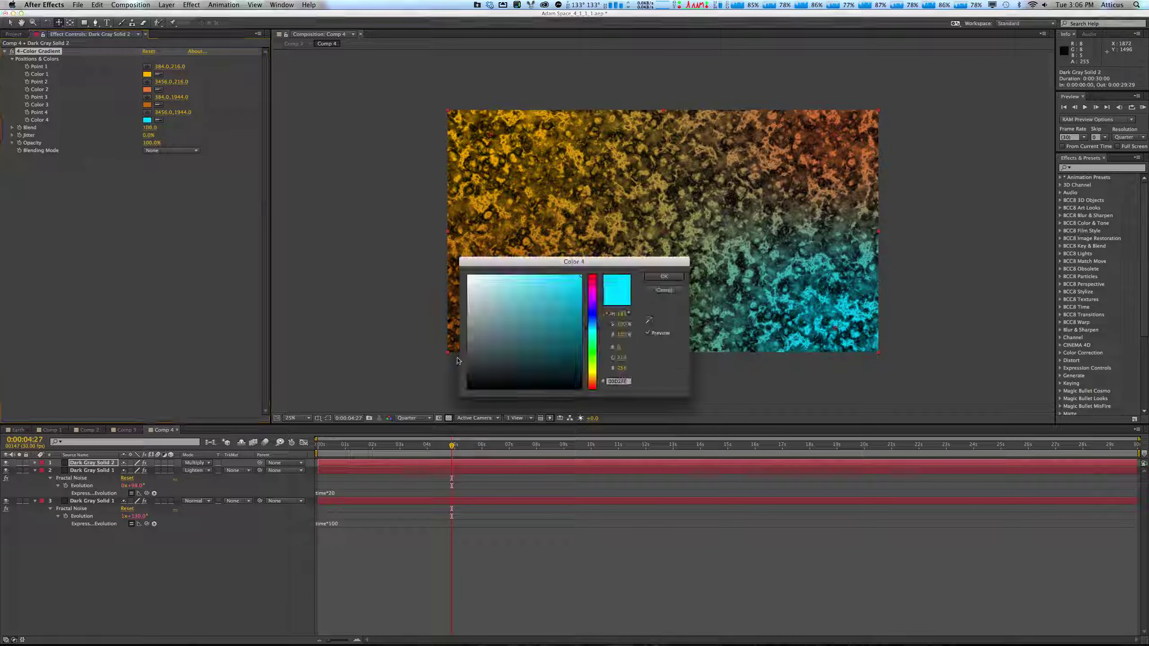
click(586, 369)
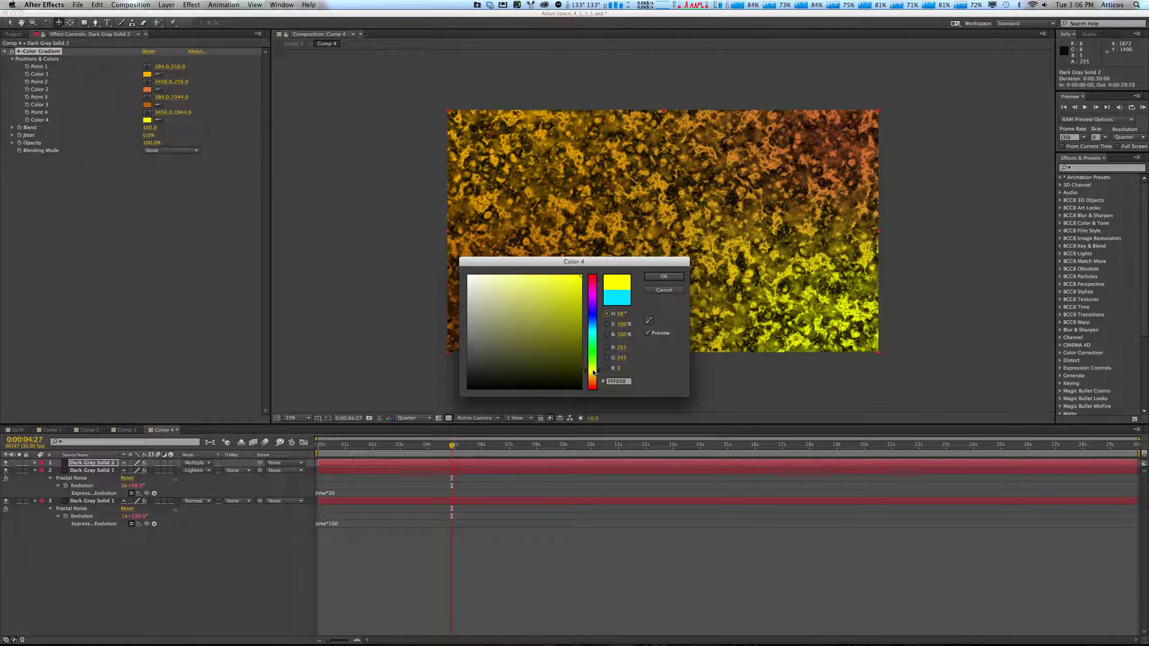
click(662, 276)
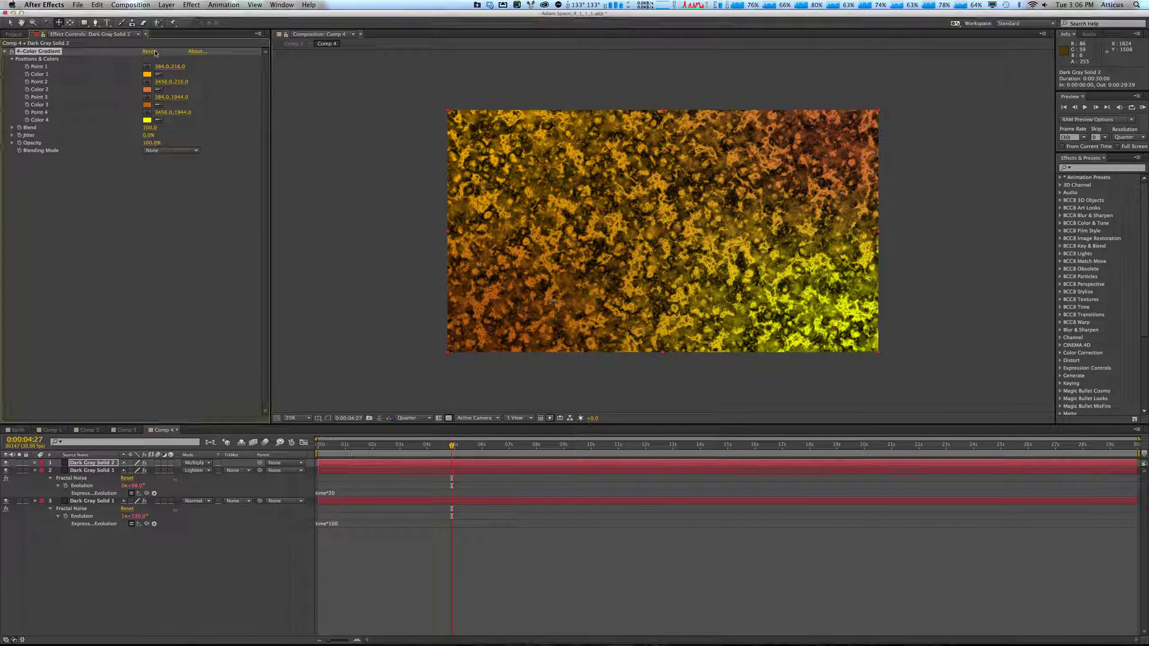
click(148, 74)
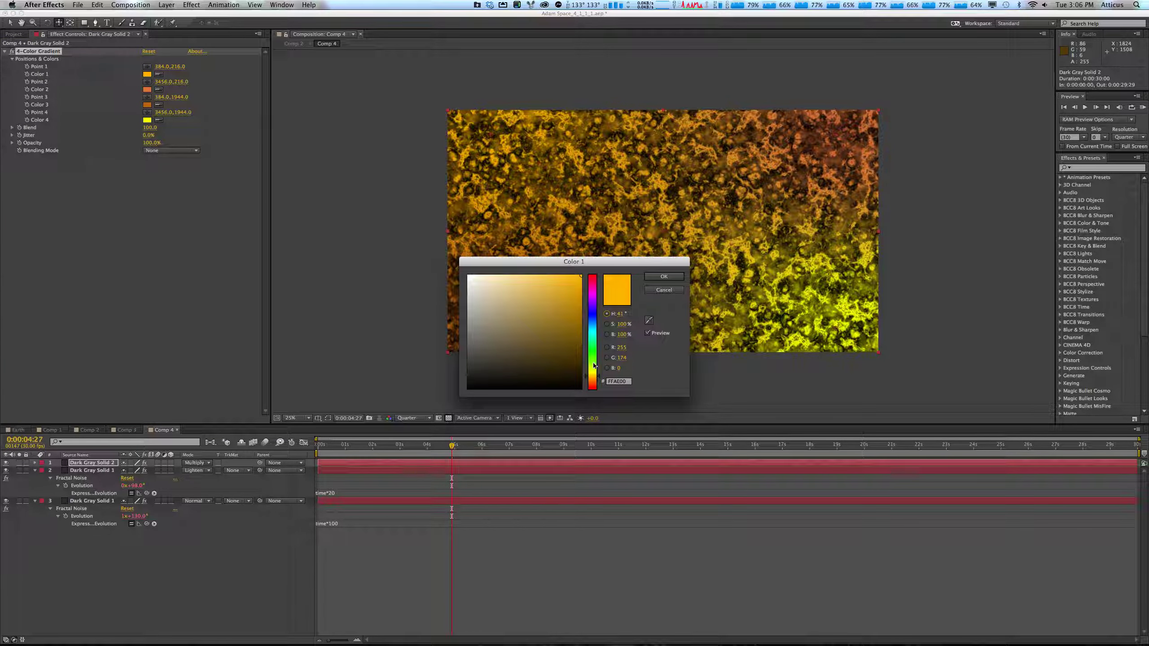
click(592, 369)
drag(593, 370, 593, 372)
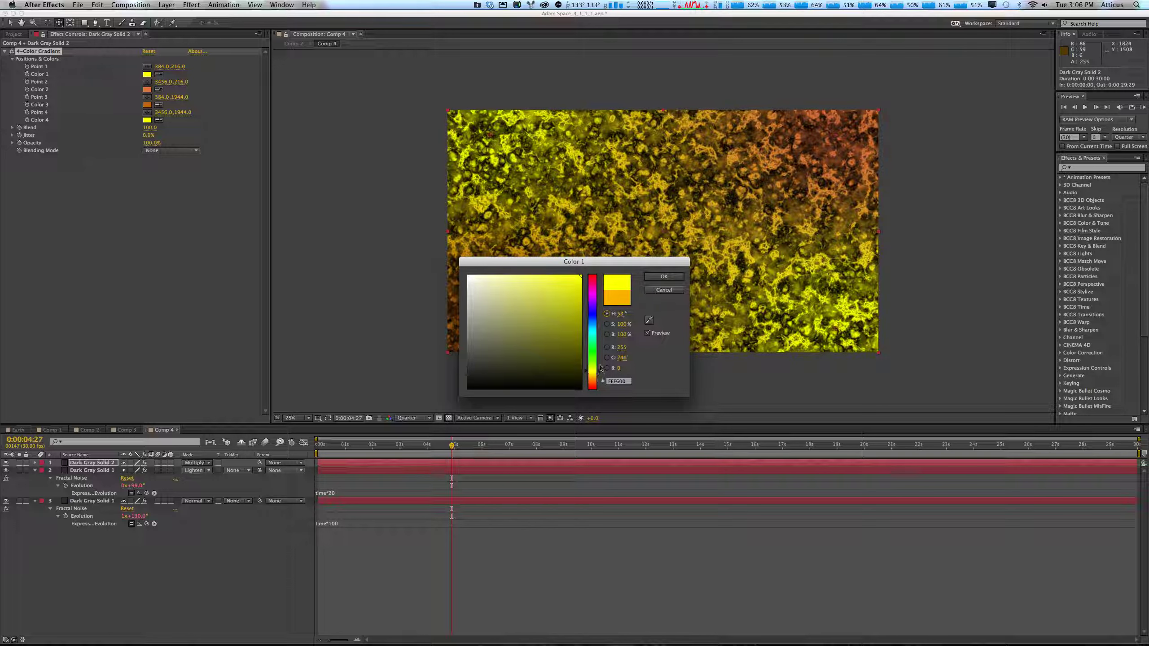
click(663, 276)
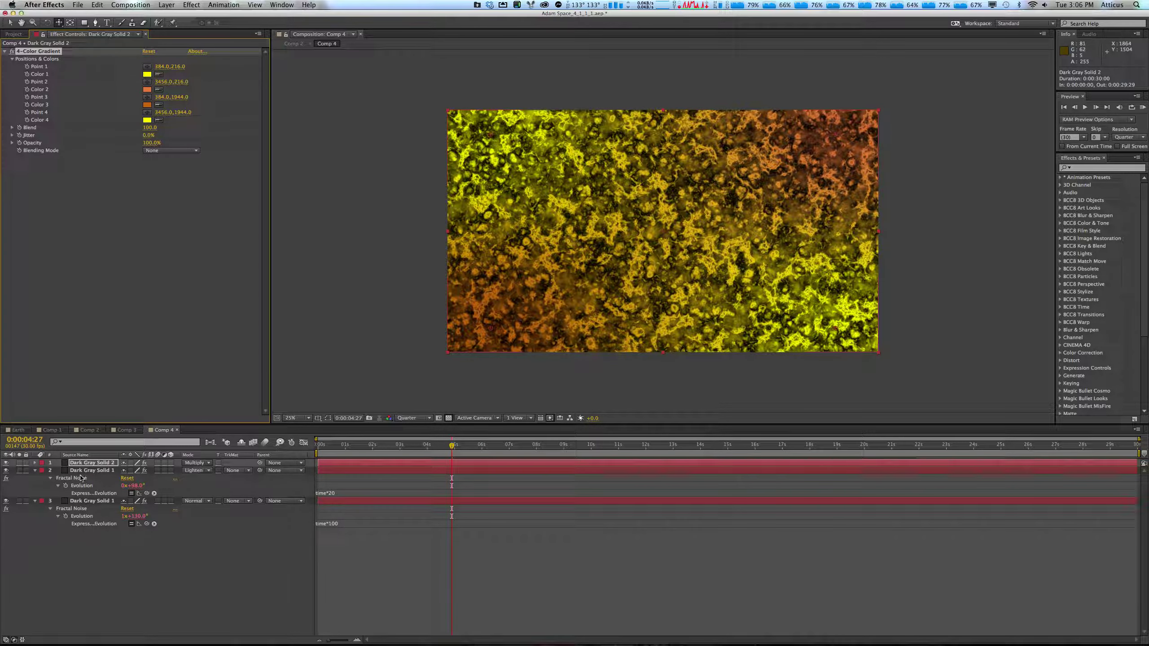
Reduce the Fractal Noise contrast of the upper Dark Gray Solid 1 layer to 331.
click(127, 493)
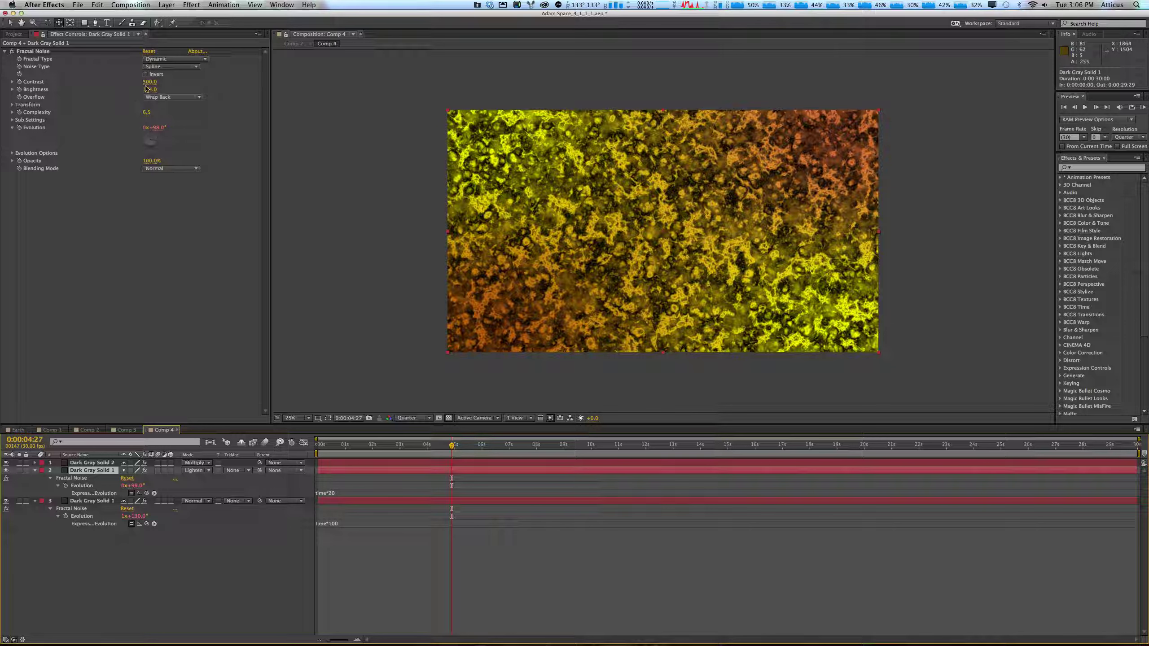
drag(149, 82, 83, 98)
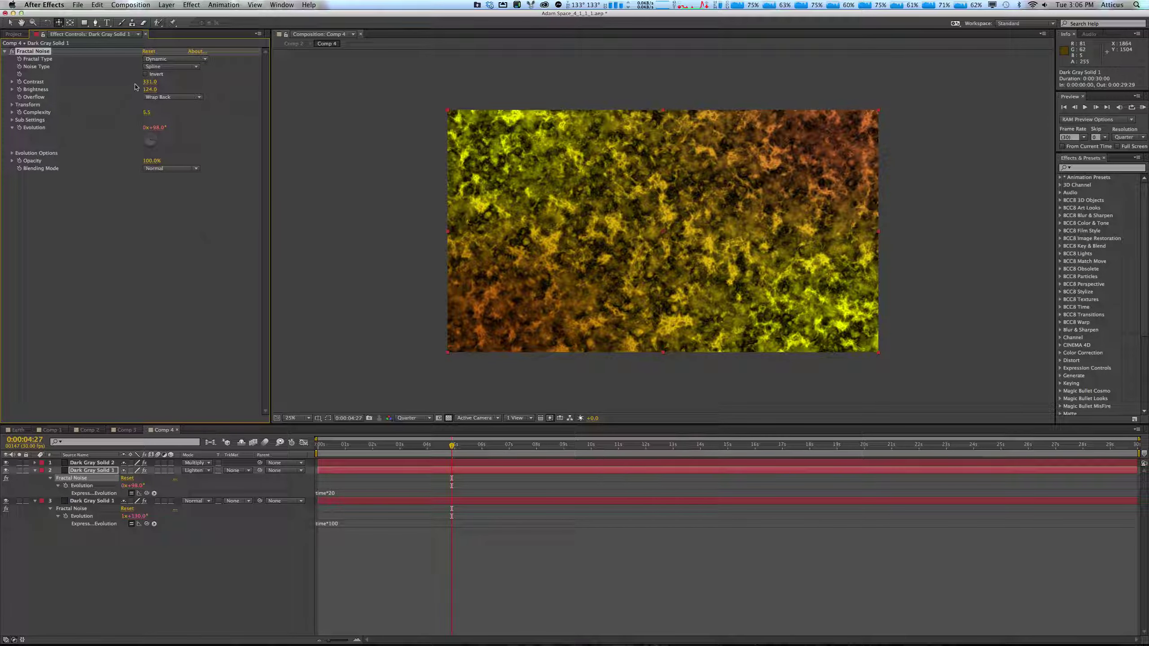
Lower the Fractal Noise brightness of the upper Dark Gray Solid 1 layer and set the lower one's brightness to 127.
click(147, 90)
drag(148, 89, 138, 92)
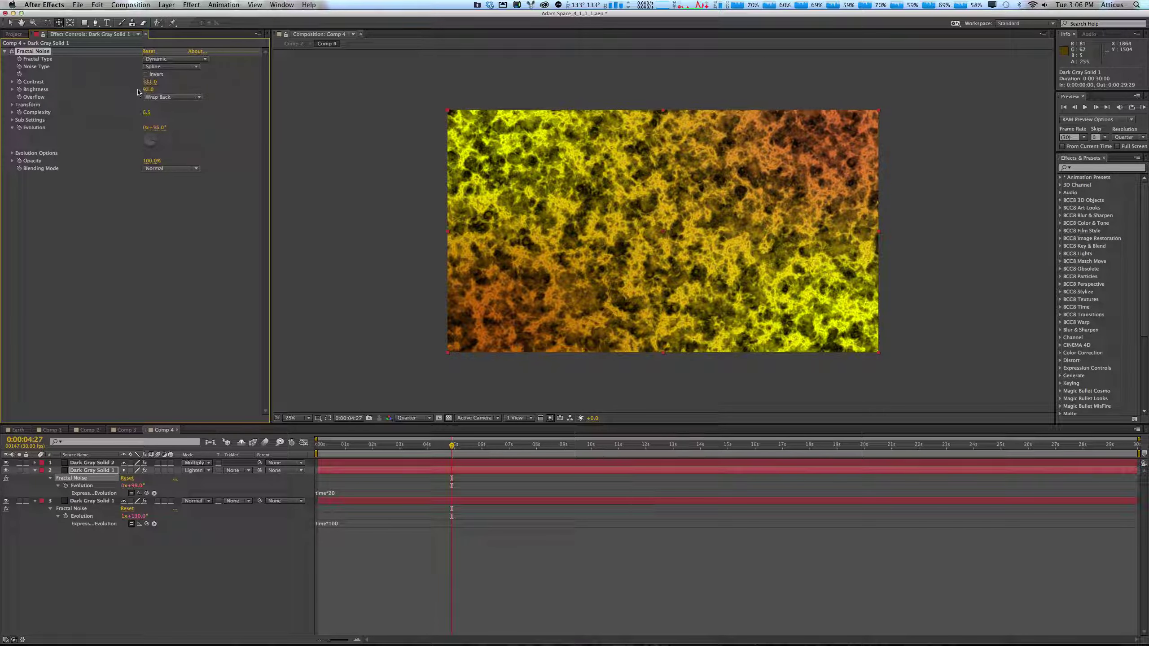
click(95, 504)
drag(149, 92, 208, 84)
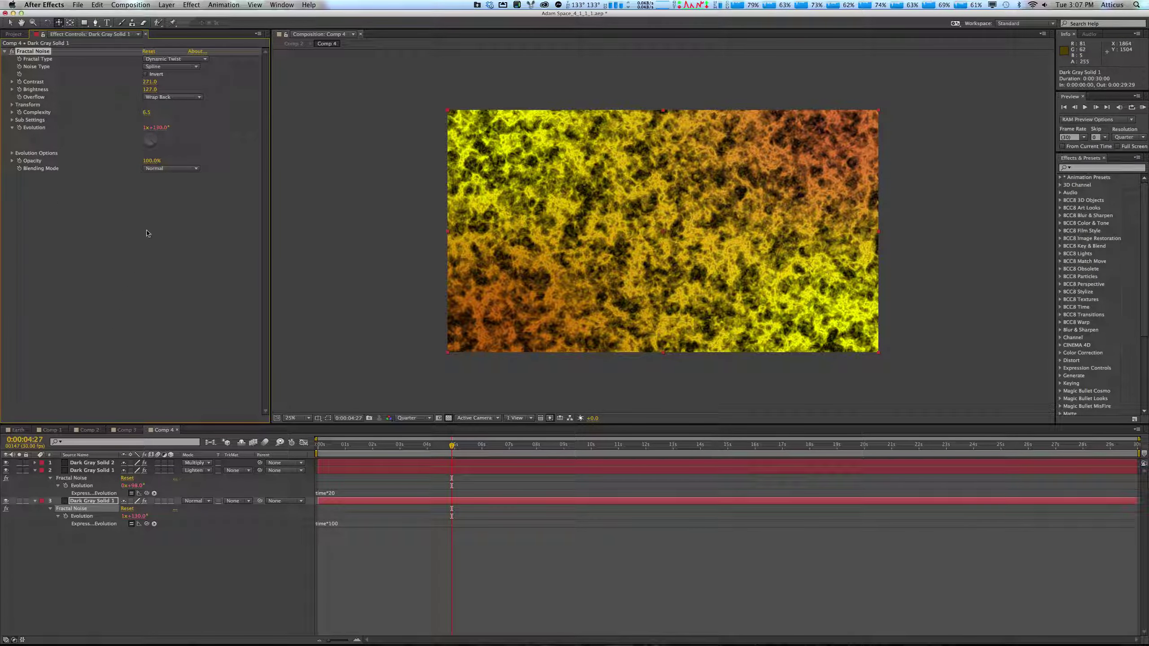
Run a RAM preview of the recolored planet in Comp 2, stop it, and check the frame at 0:00:02:01.
click(257, 575)
click(88, 430)
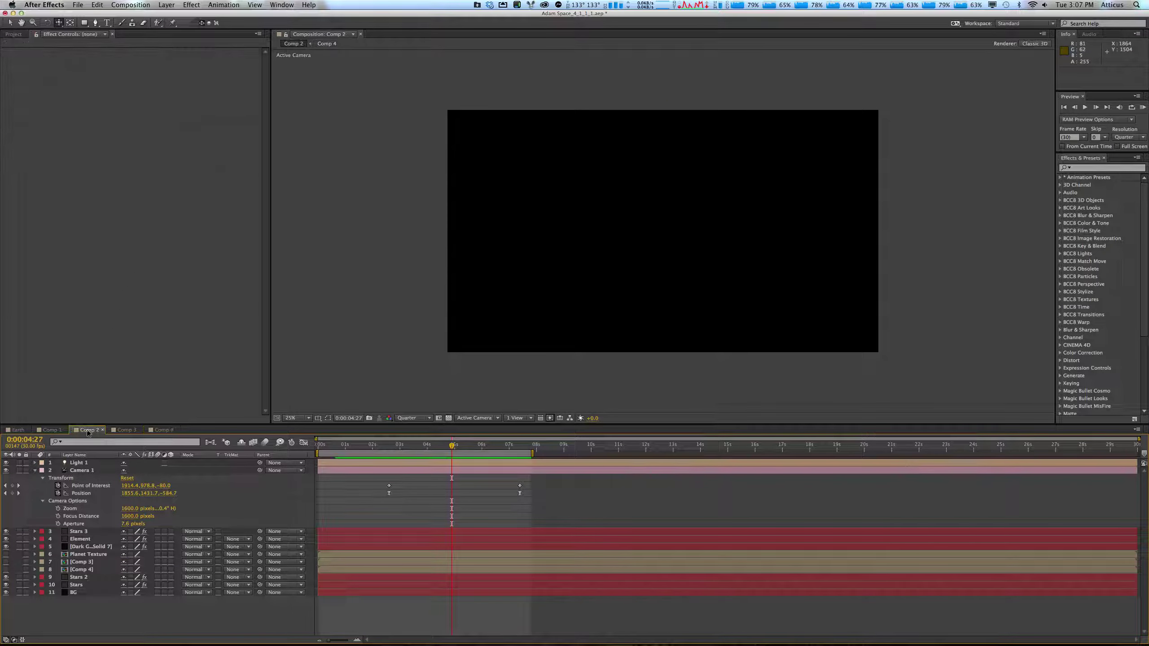
mouse_move(220, 623)
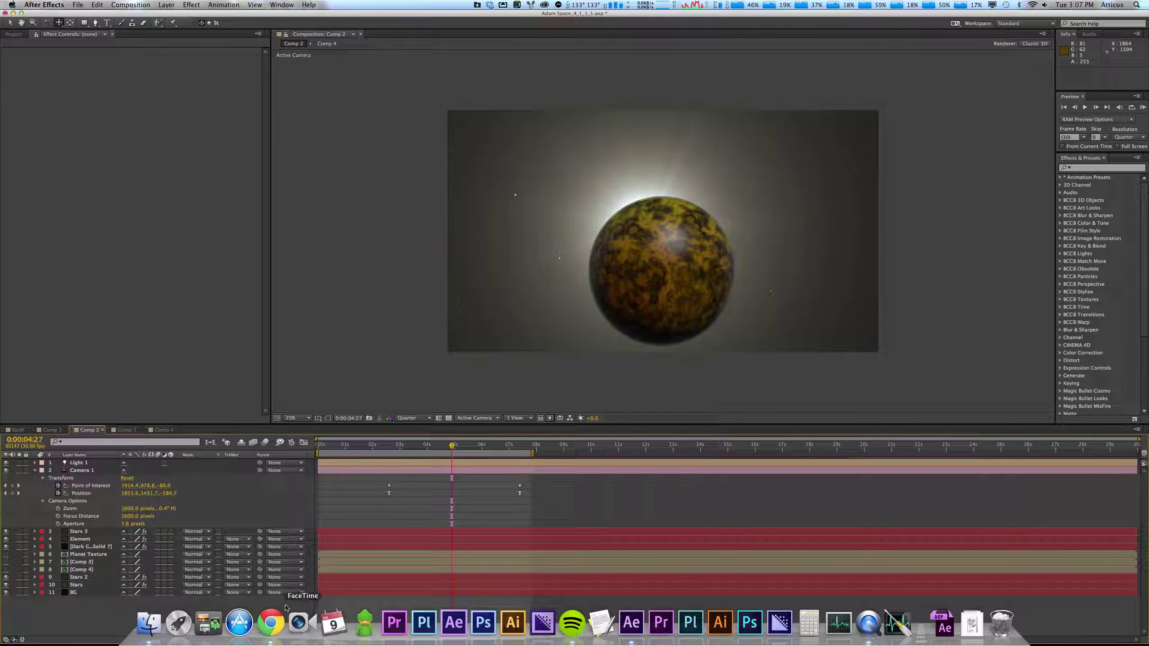
key(KP_0)
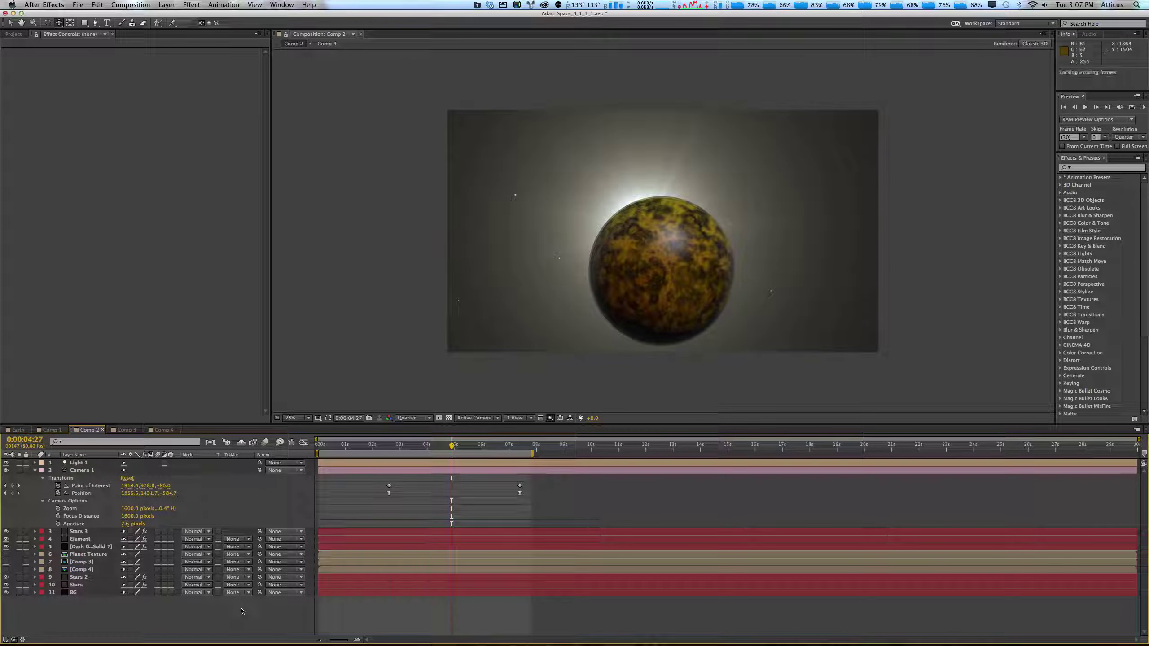
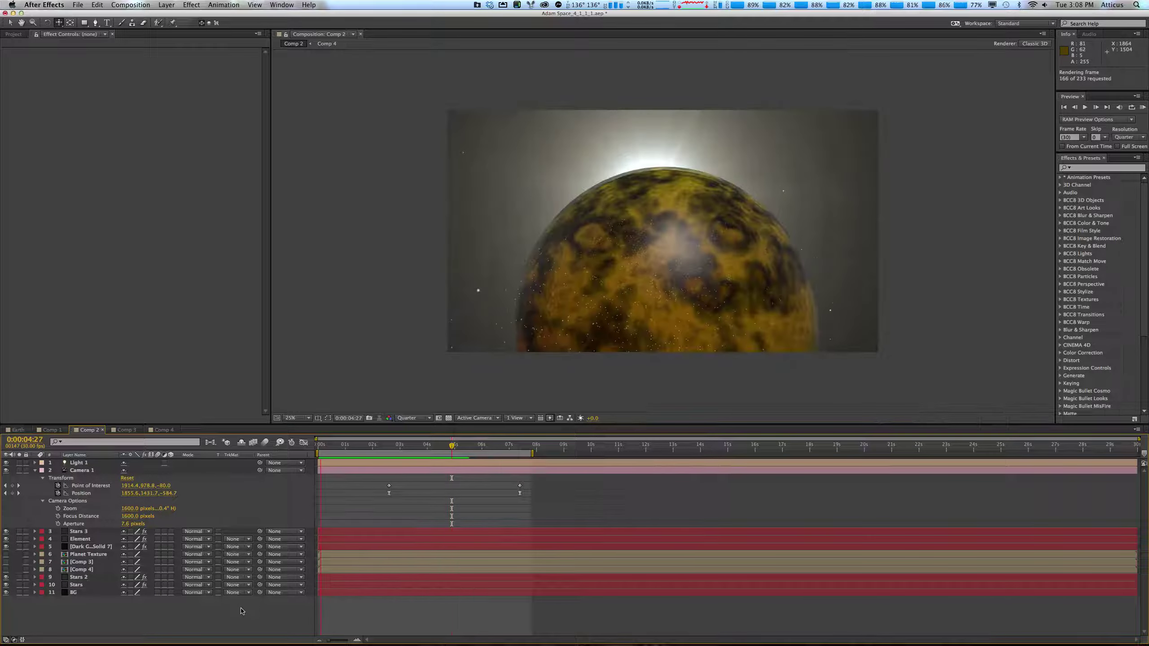
key(space)
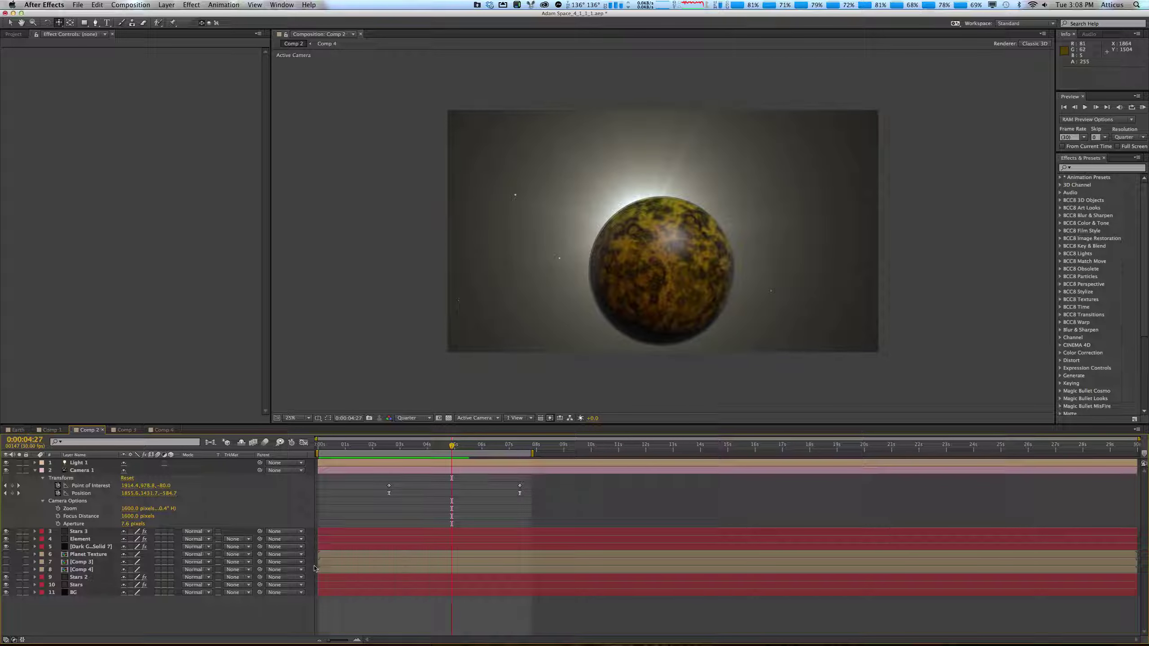
click(374, 447)
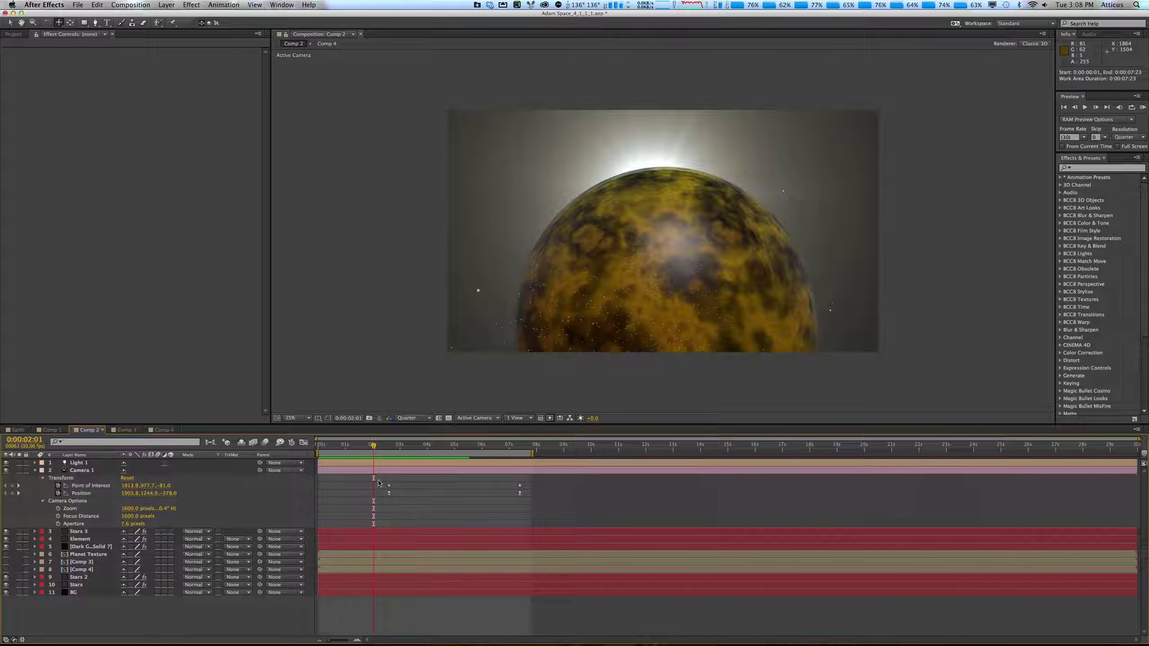
Save the project in the Project Files folder as a new version with a name ending in Space_5.aep.
key(super+shift+s)
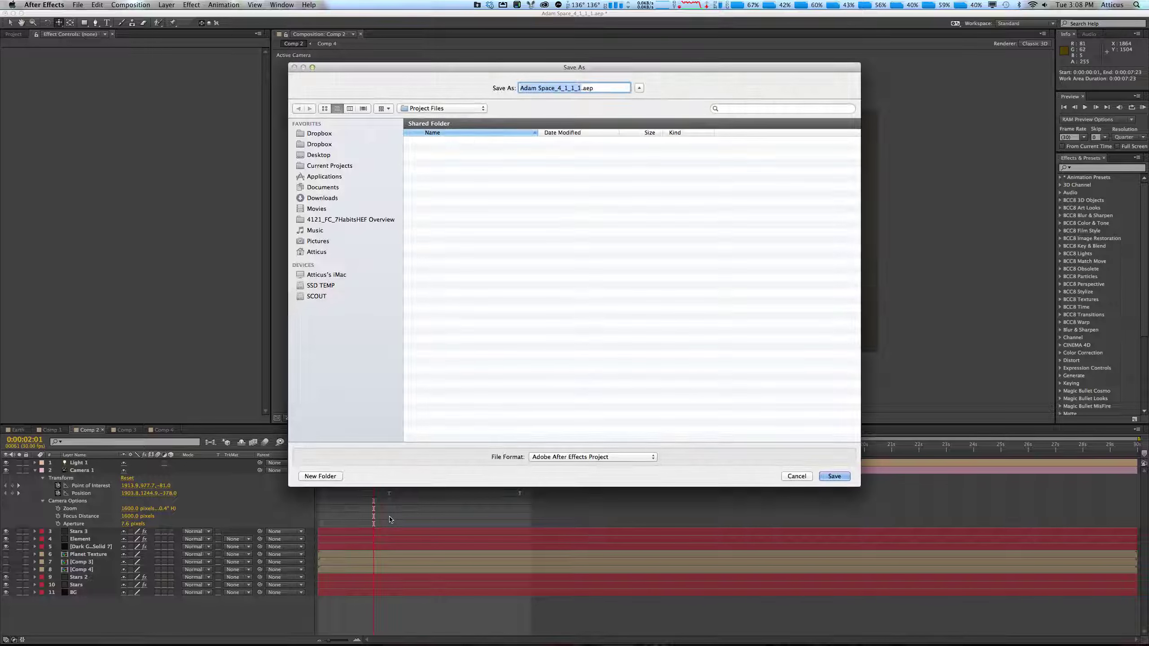
key(BackSpace)
key(BackSpace)
key(BackSpace)
key(BackSpace)
key(BackSpace)
key(BackSpace)
key(BackSpace)
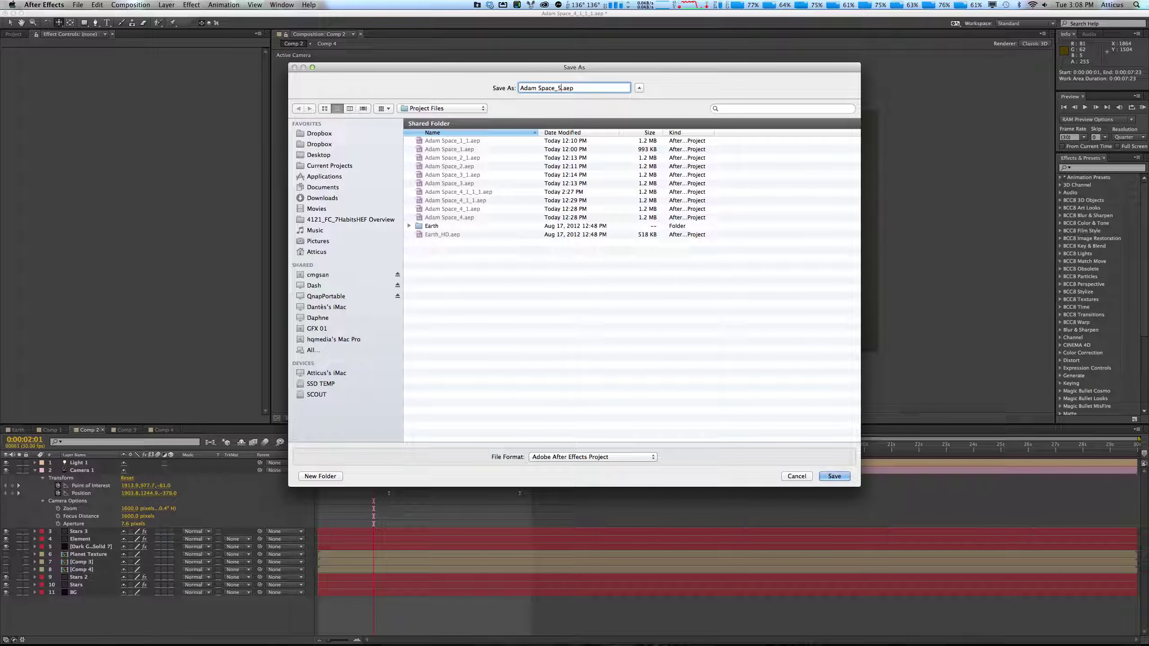
click(834, 476)
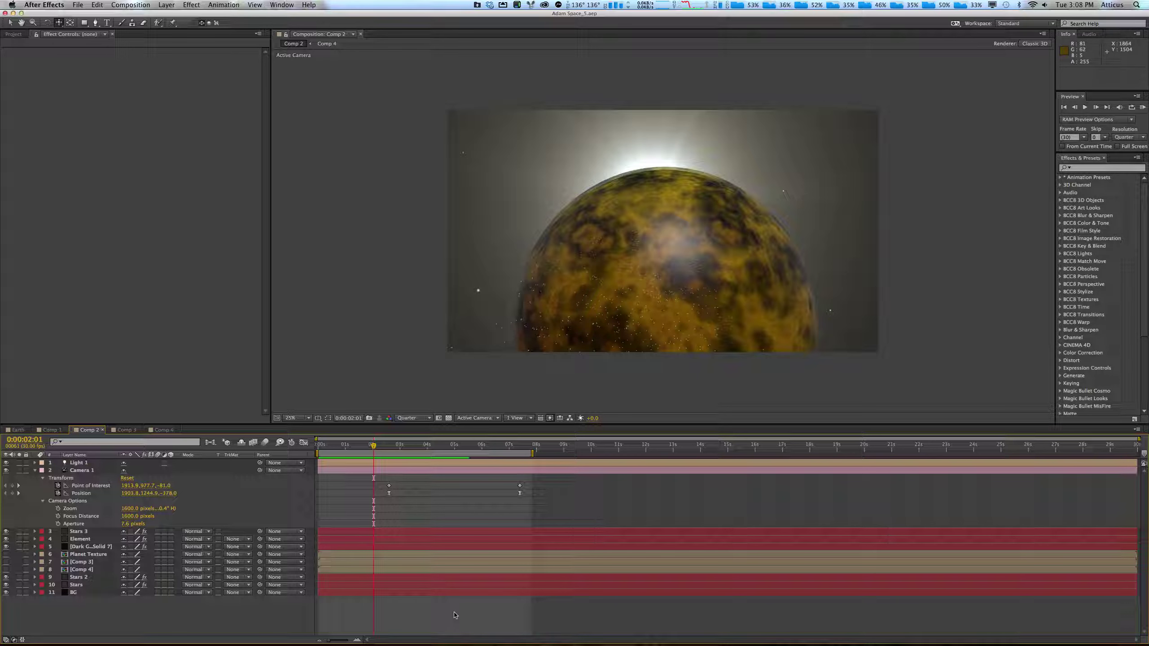
Check the Mouse settings in macOS System Preferences, leave them as they are, and return to After Effects.
click(15, 4)
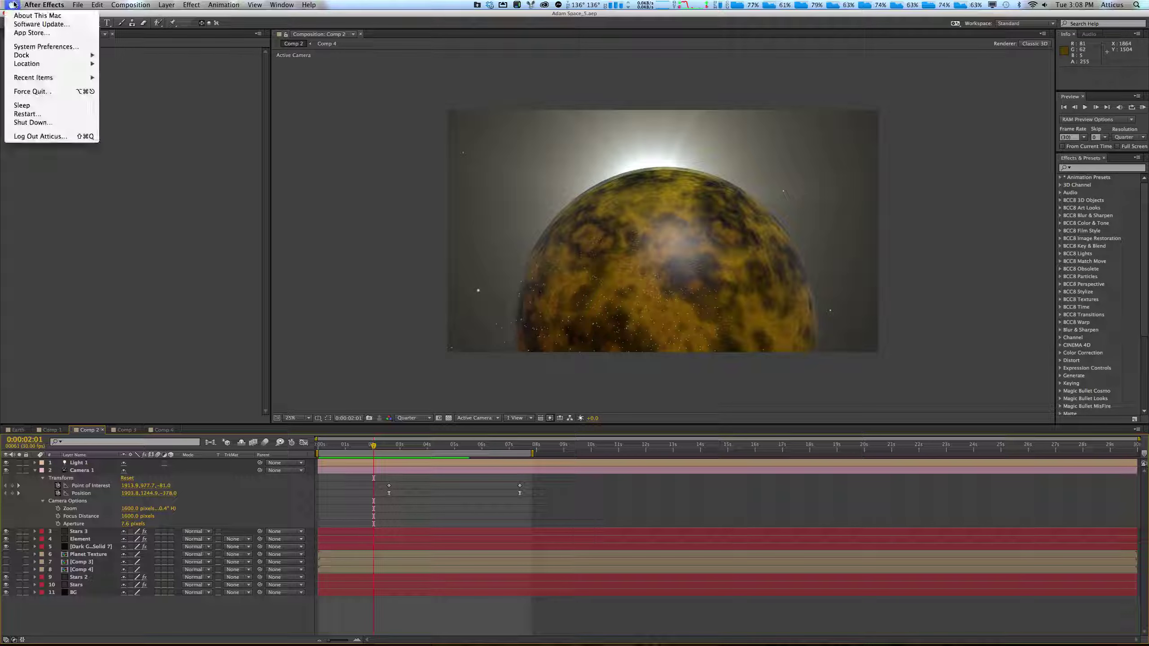
click(41, 47)
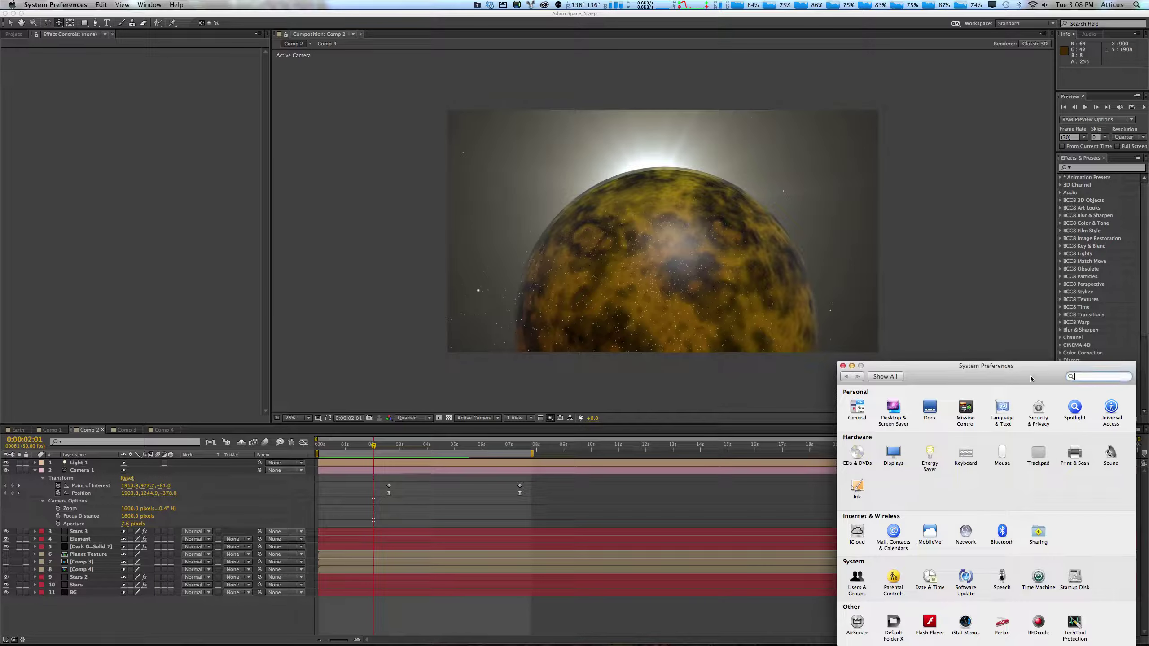
click(833, 399)
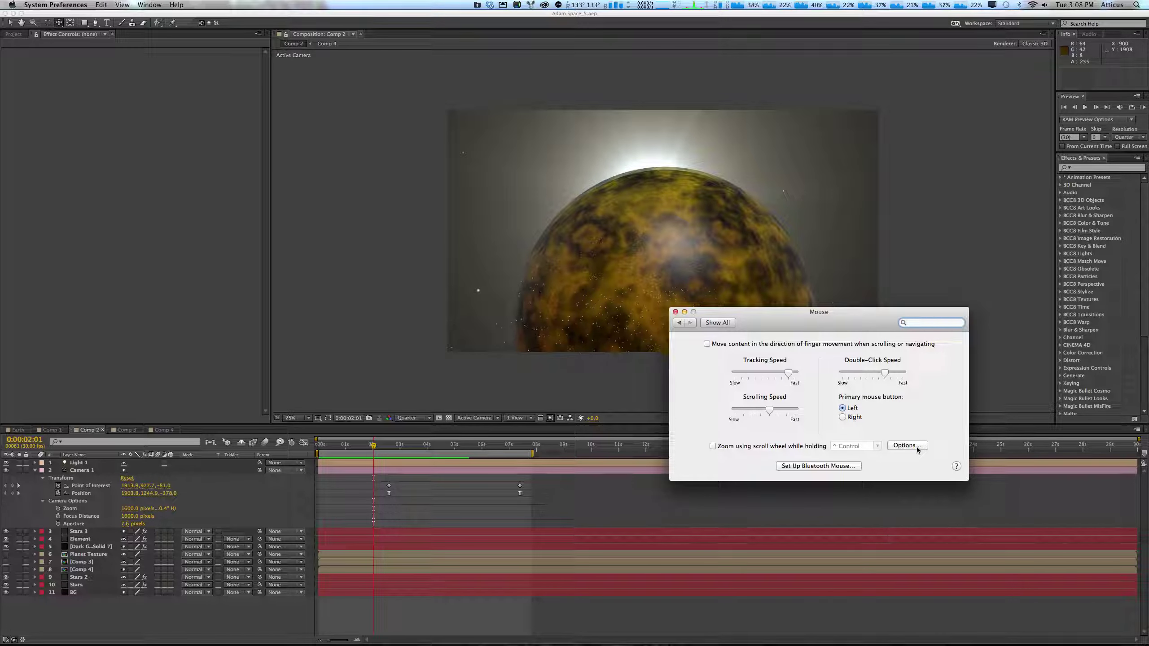
click(675, 312)
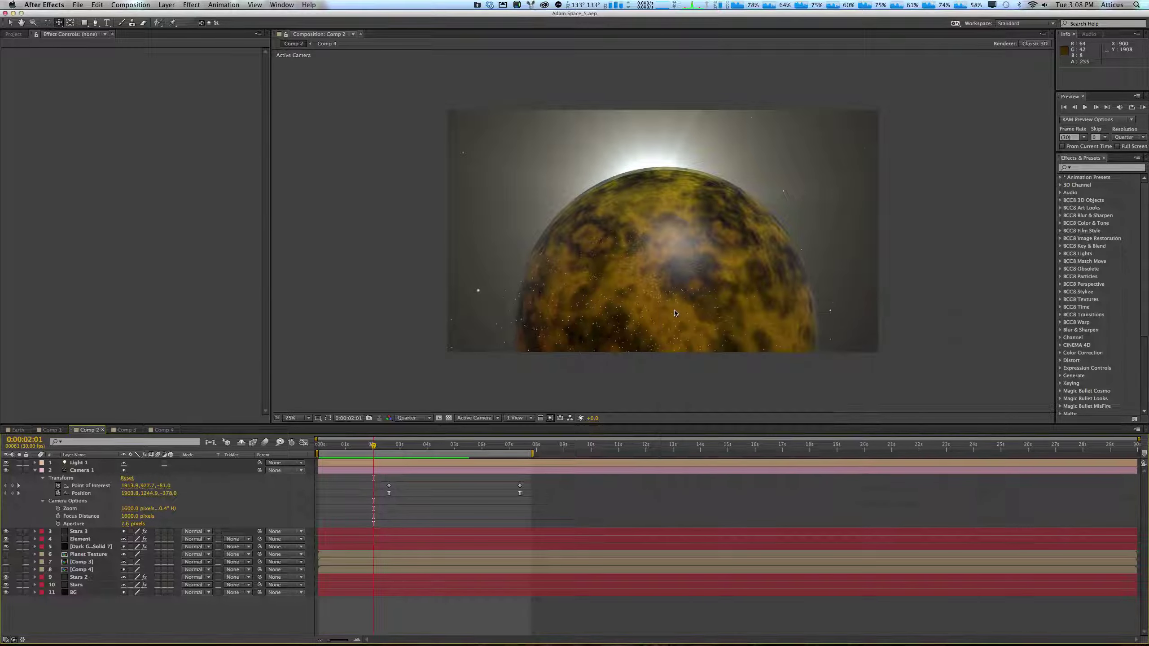
Review the General, Previews, Display, Import, Output, Grids & Guides, Media & Disk Cache and Video Preview preferences.
click(79, 6)
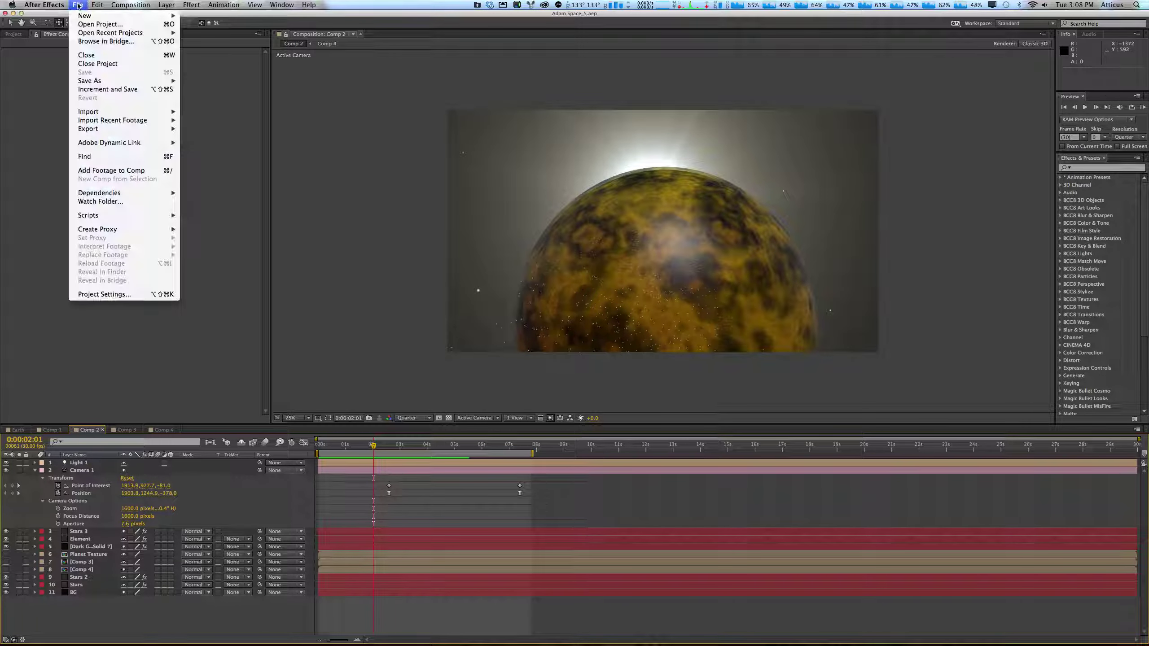
mouse_move(43, 4)
mouse_move(78, 30)
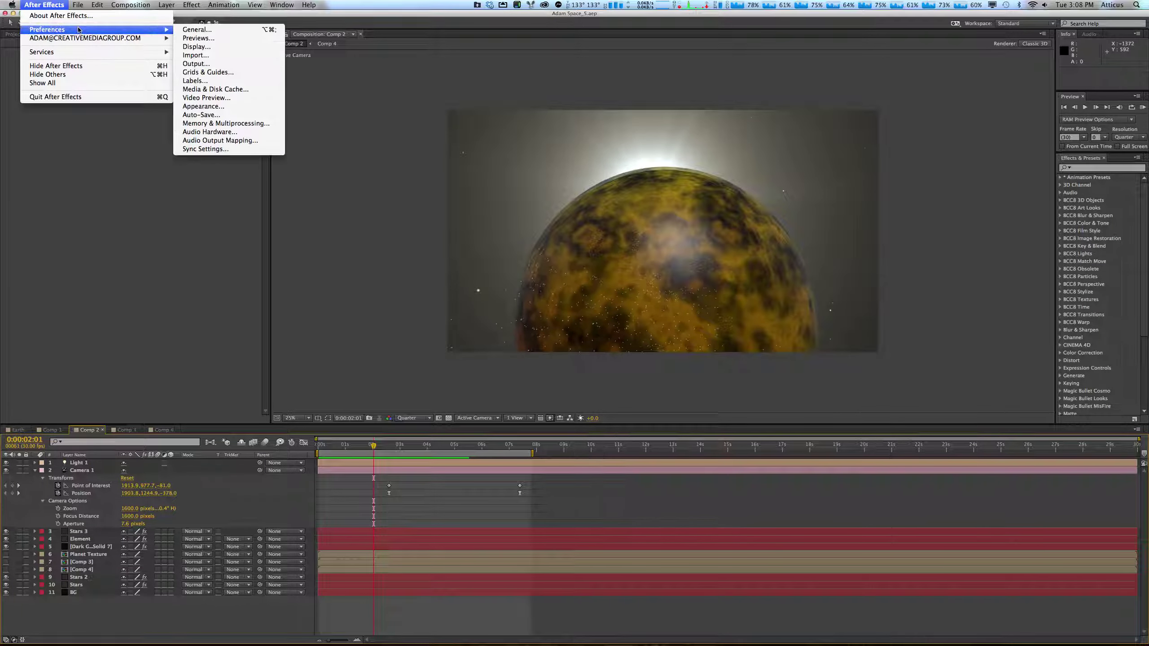
click(197, 30)
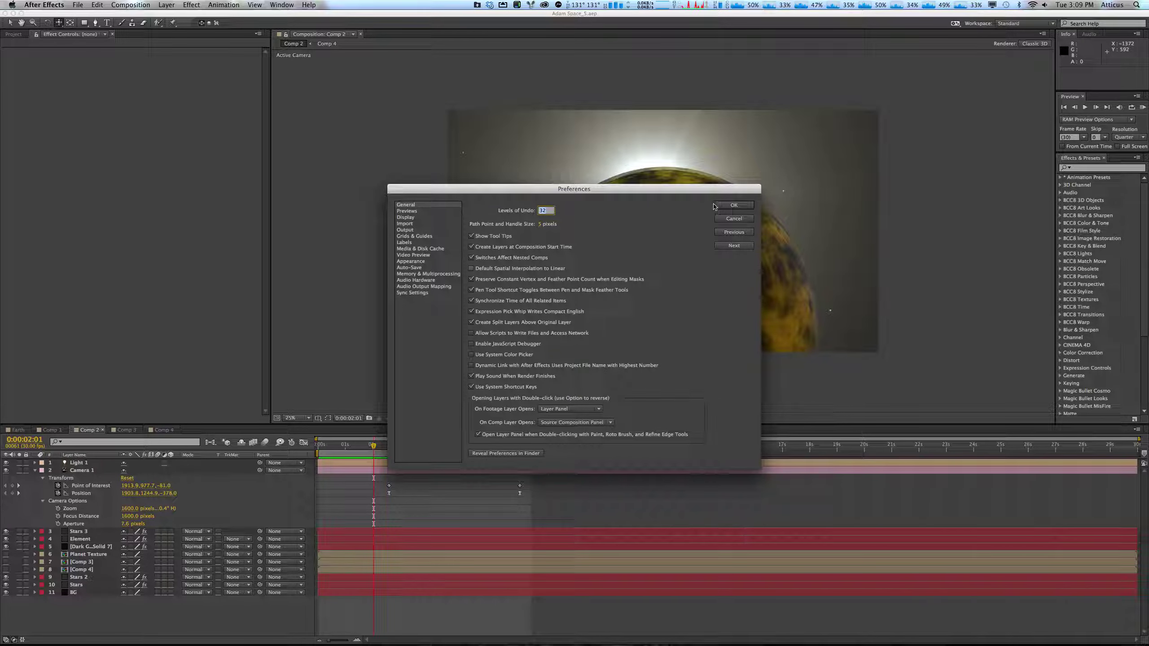
click(410, 211)
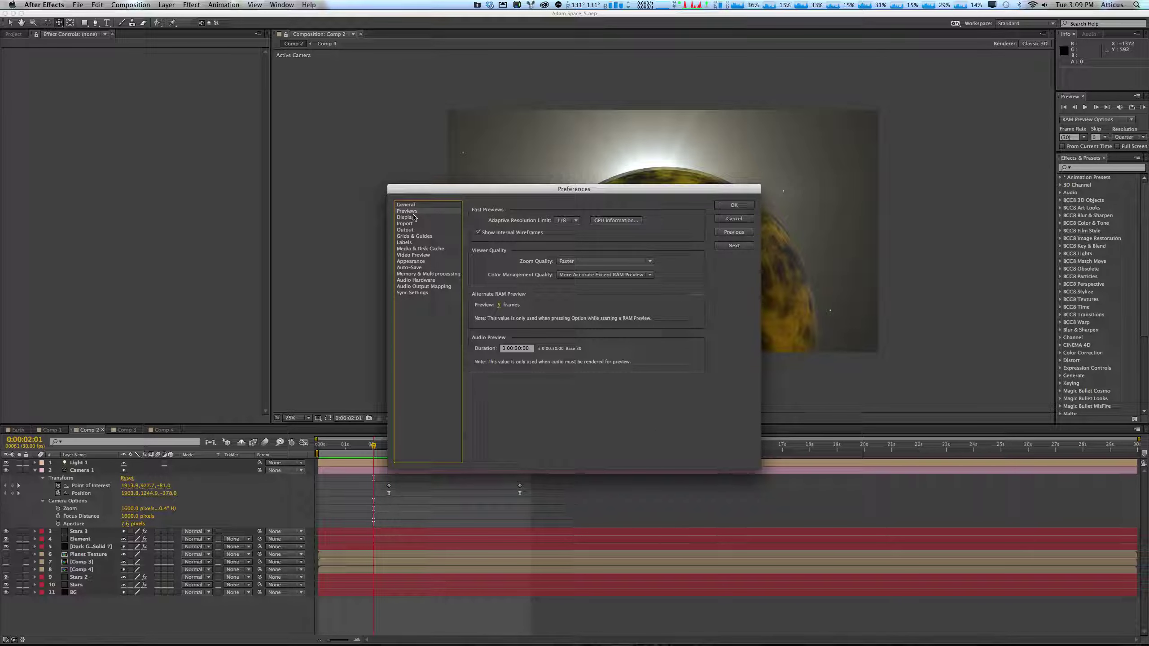
click(414, 219)
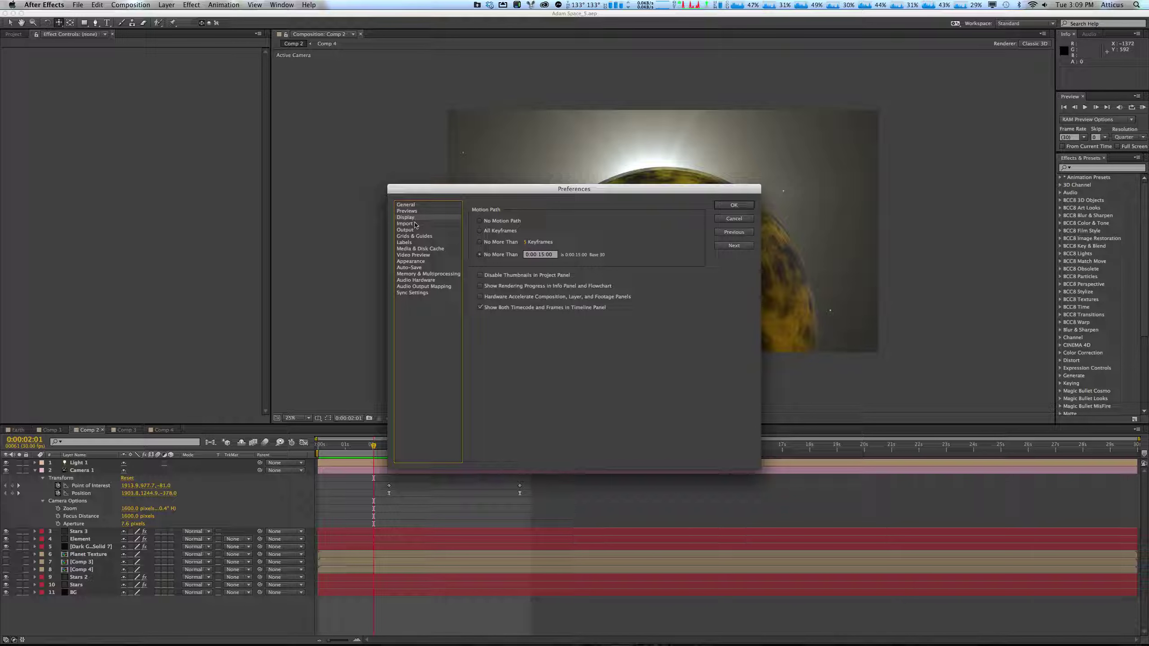
click(415, 224)
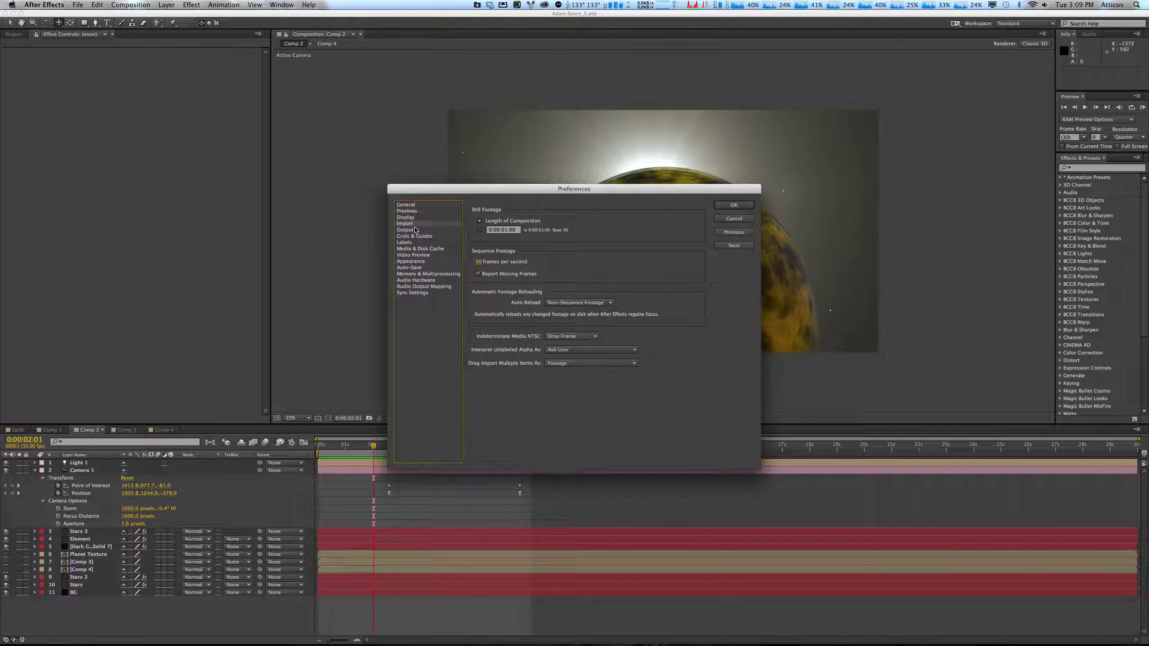
click(415, 230)
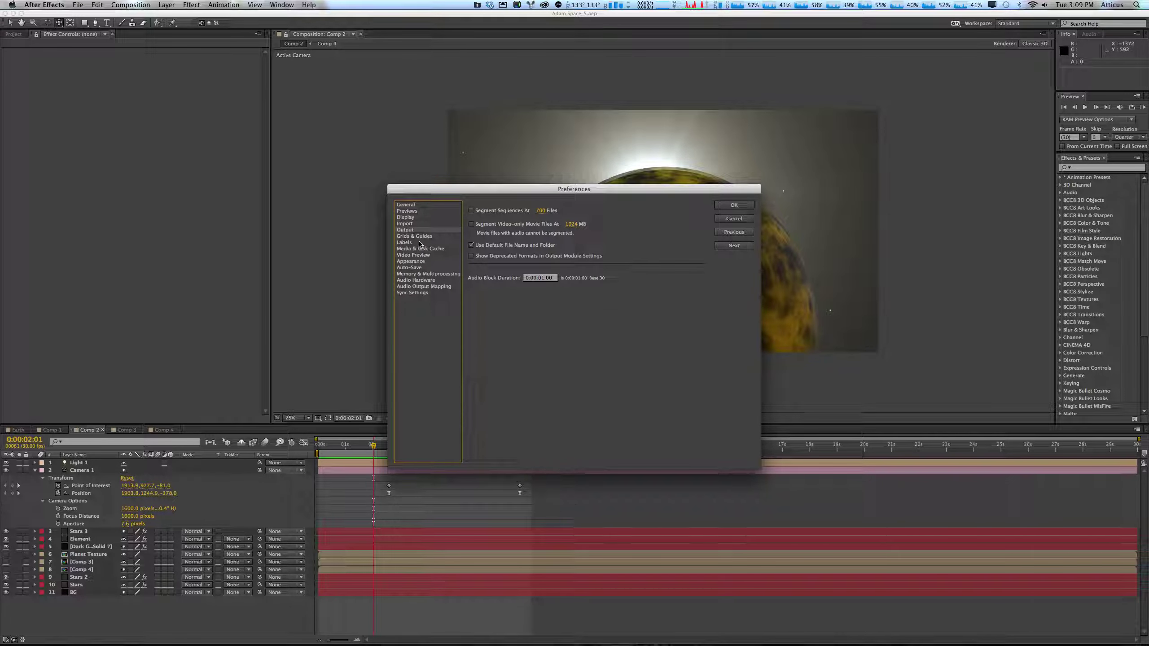
click(420, 236)
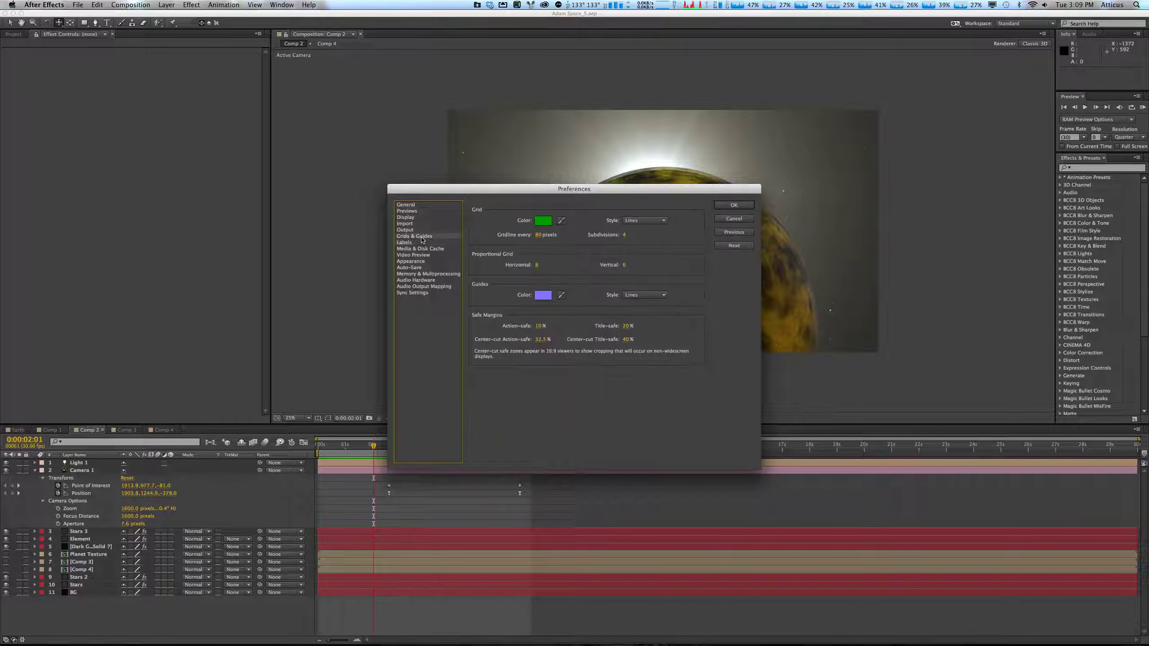
click(420, 249)
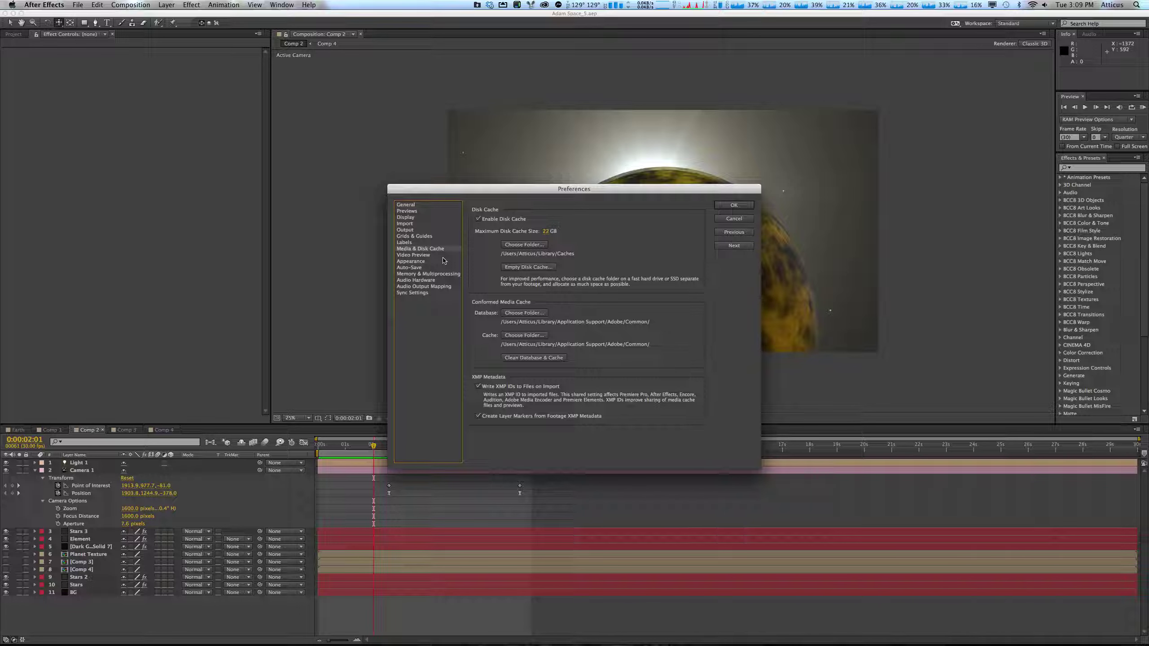
click(434, 256)
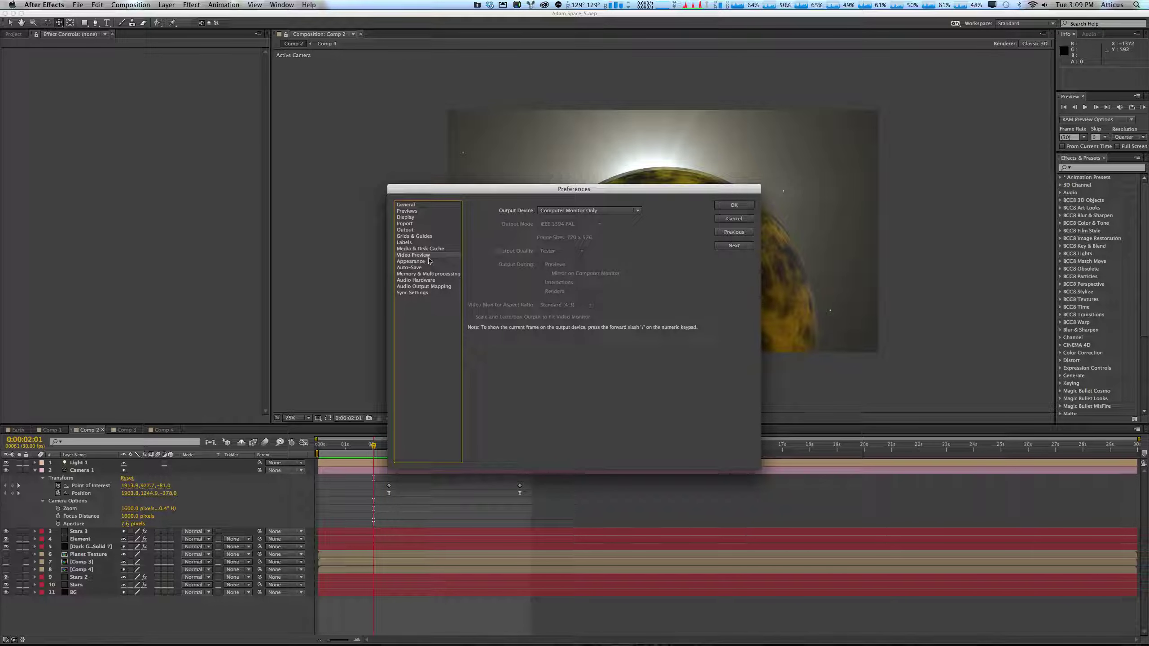
Darken the interface brightness and turn off Use Gradients in the Appearance preferences.
click(429, 261)
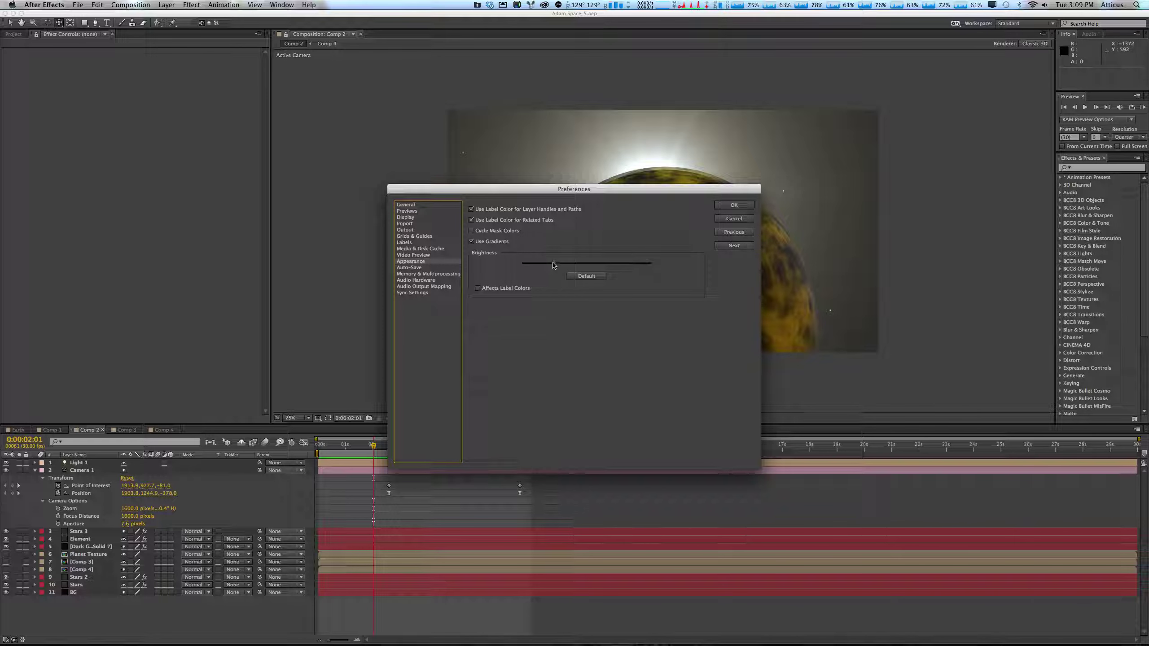
drag(553, 265, 537, 268)
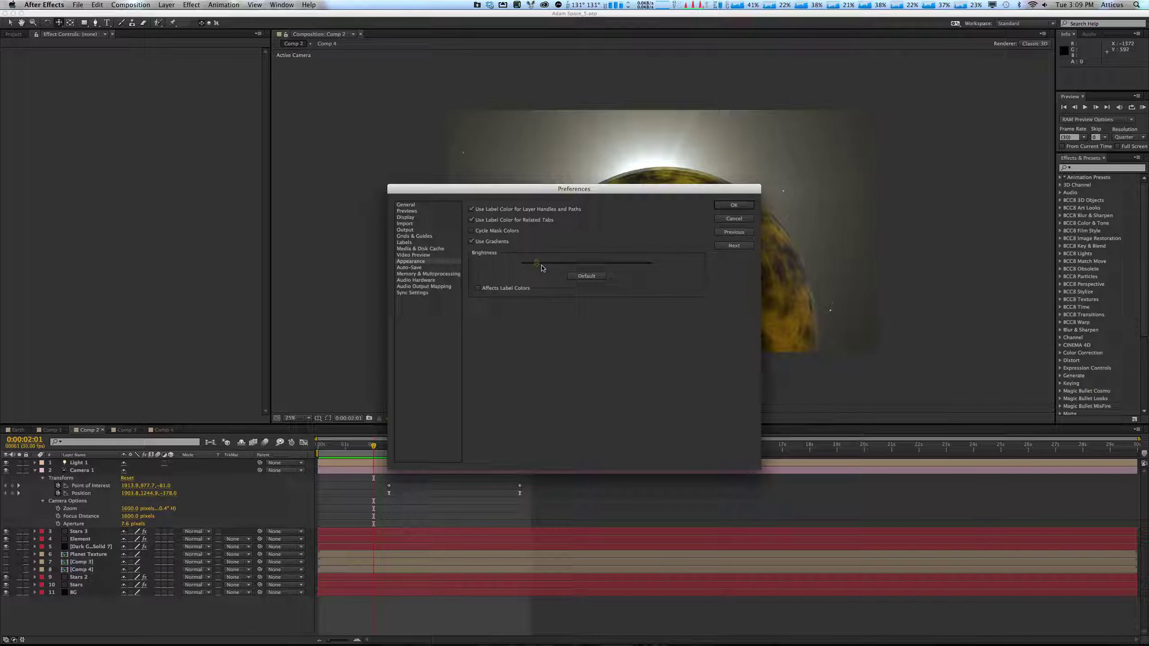
click(471, 242)
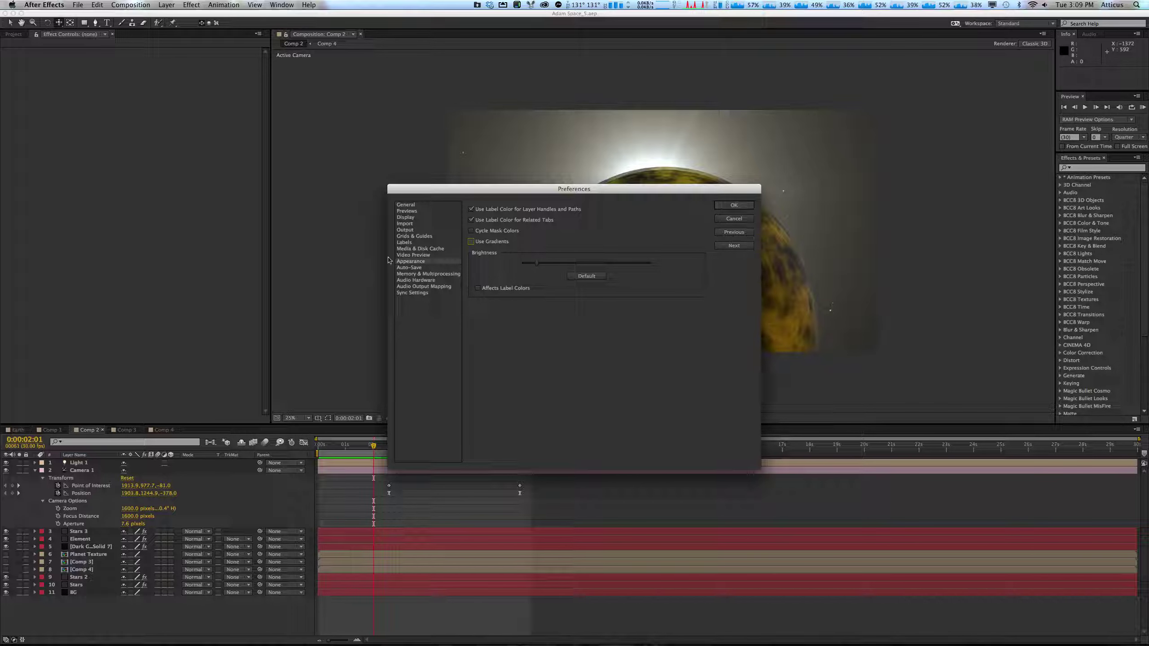
click(471, 230)
Enable automatic project saving every 10 minutes with a maximum of 10 project versions.
click(413, 269)
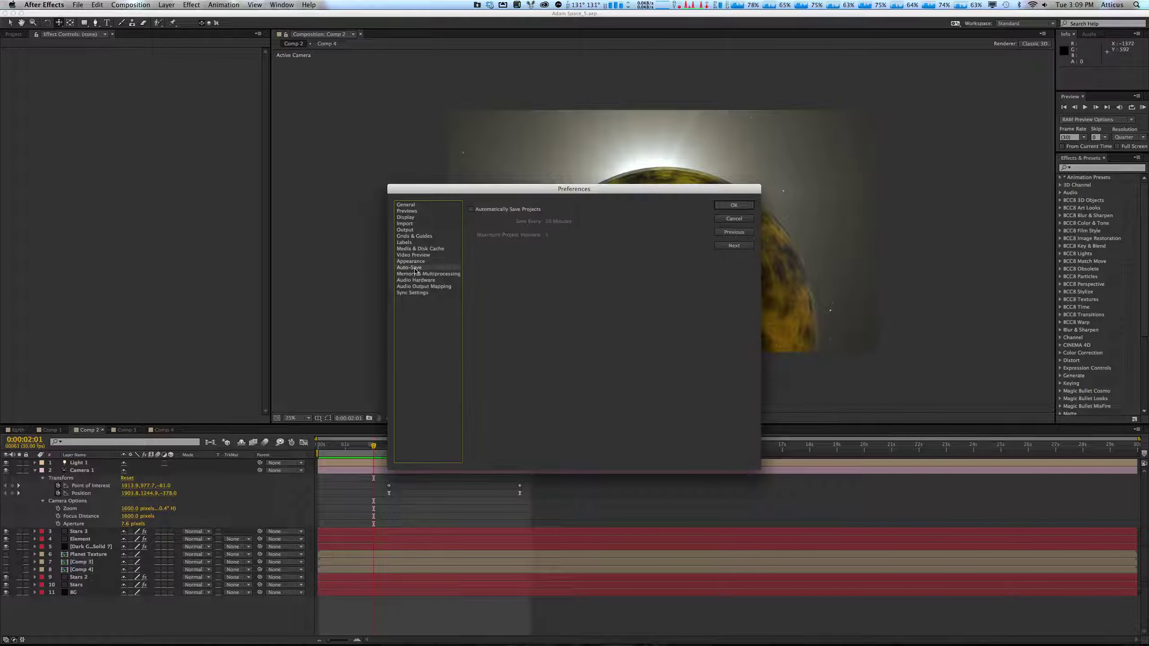
click(471, 209)
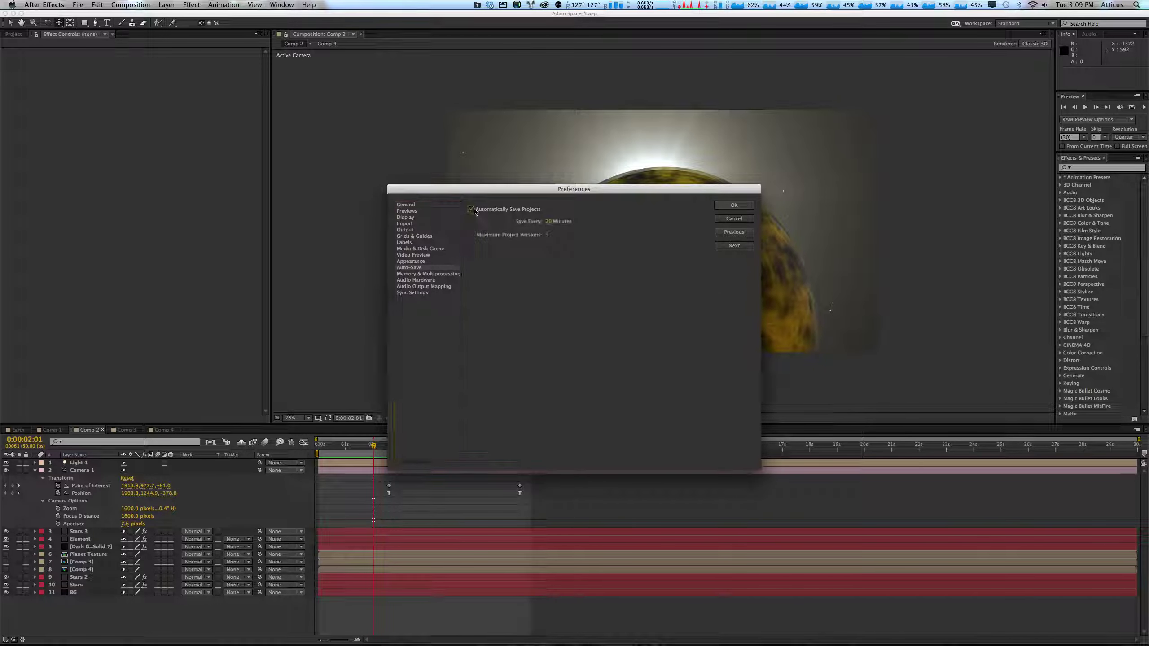
double_click(549, 221)
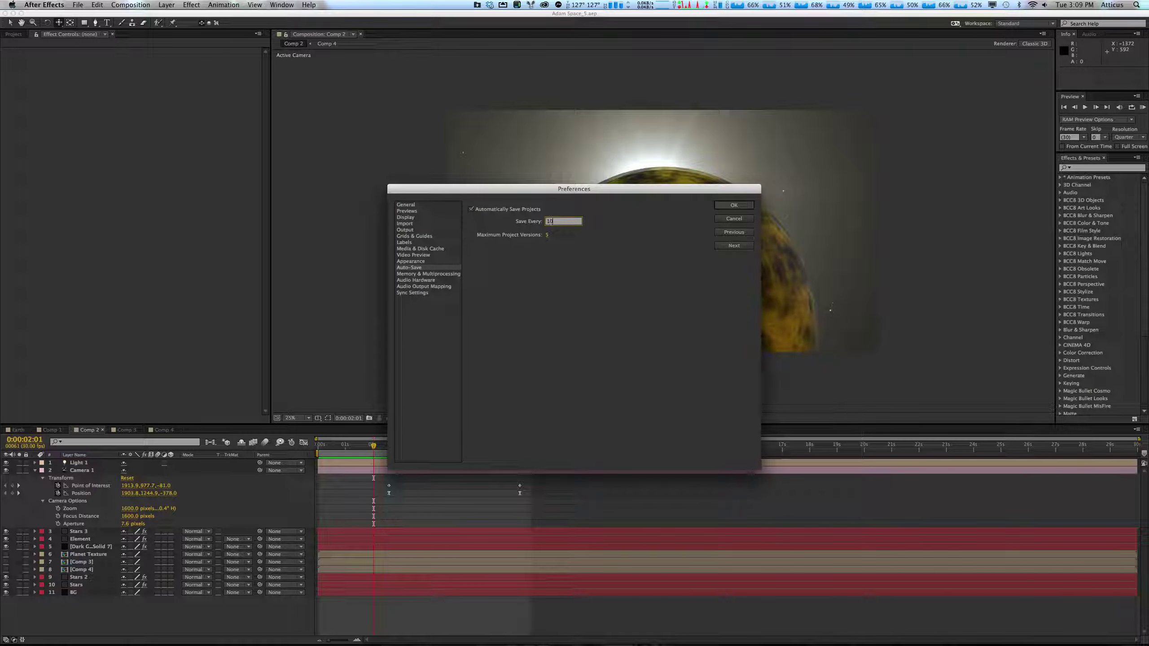
text(10)
click(574, 284)
click(558, 235)
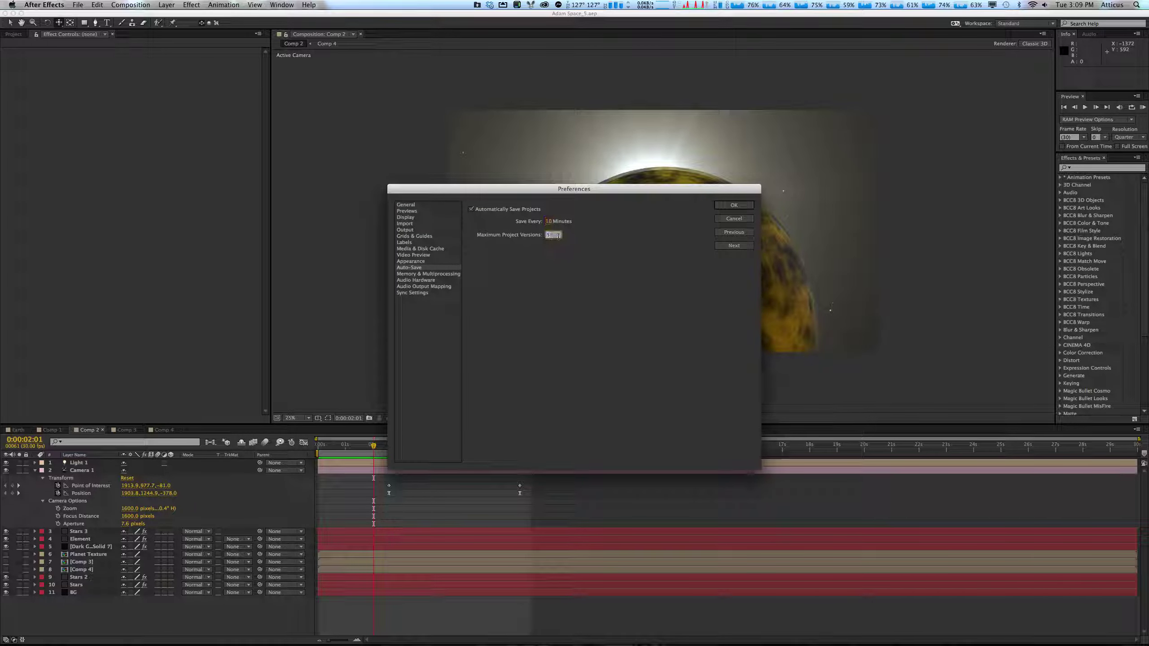
text(10)
click(555, 300)
Review the Memory & Multiprocessing, Audio Hardware, Audio Output Mapping and Sync Settings preferences, and accept the preference changes.
click(451, 274)
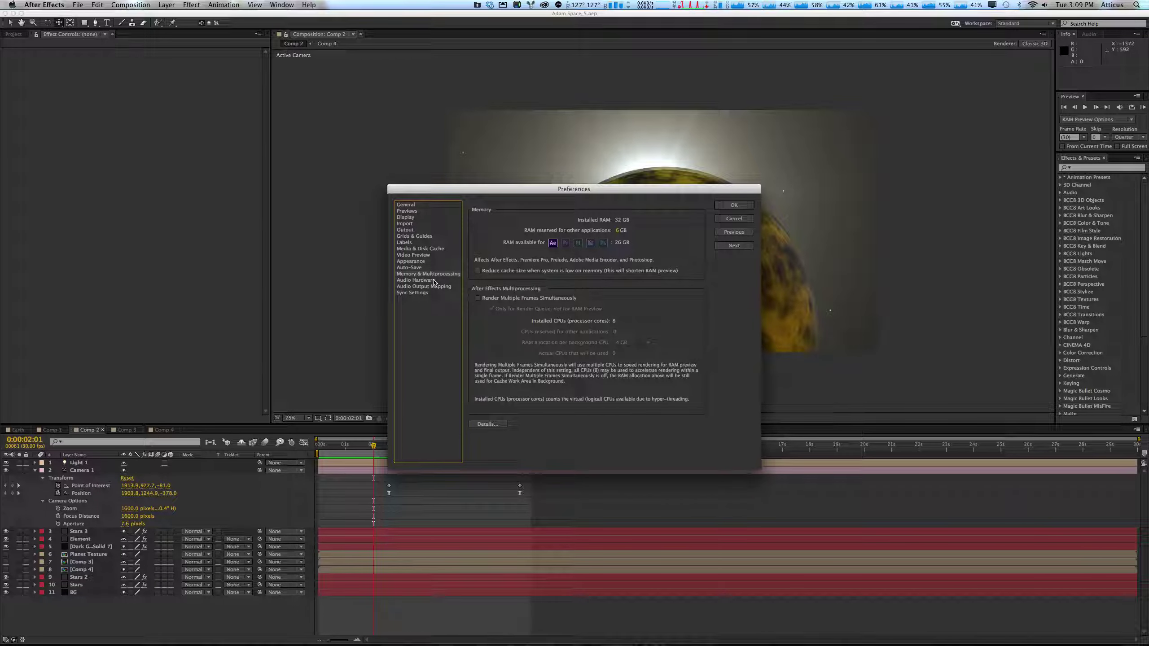
click(433, 280)
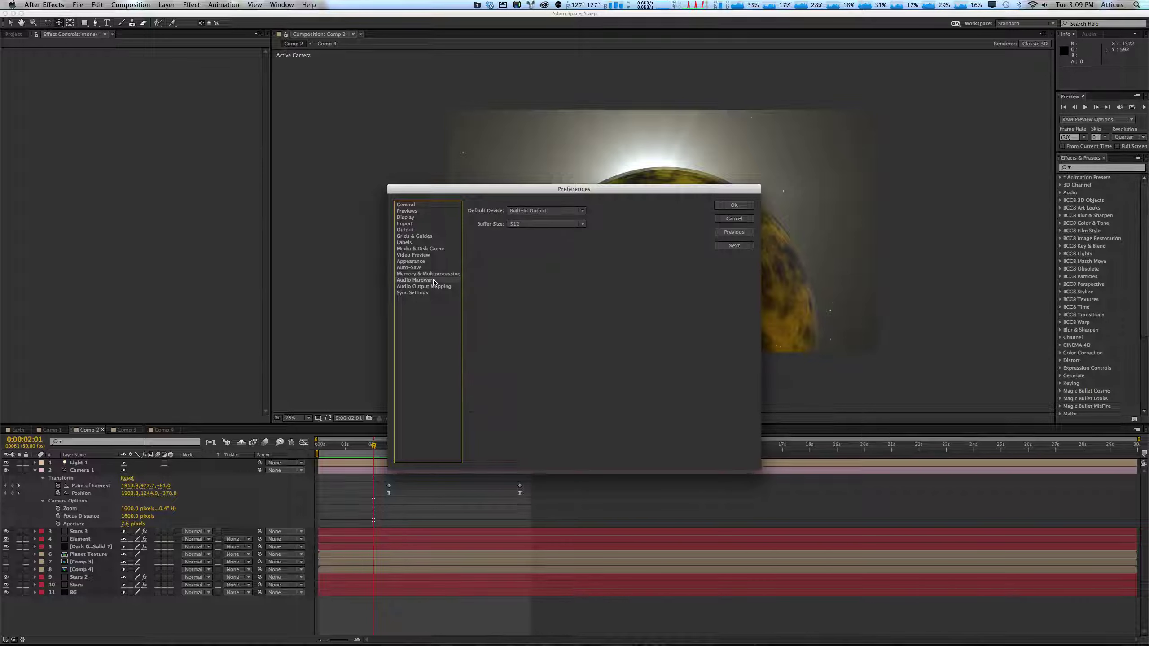
click(437, 287)
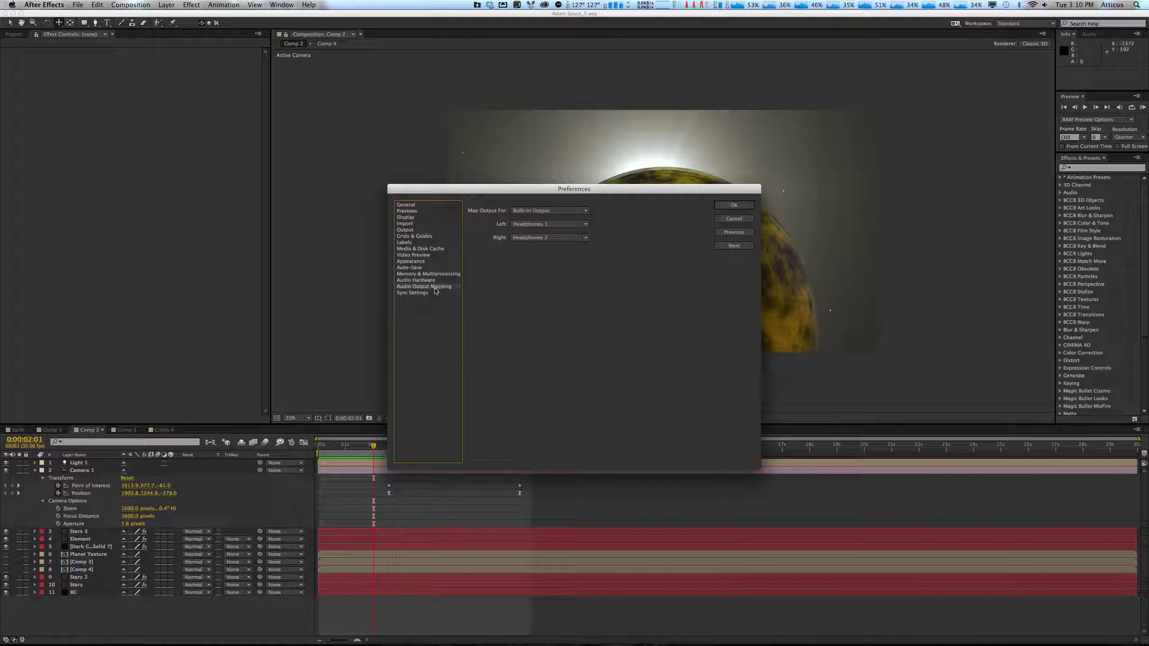
click(435, 293)
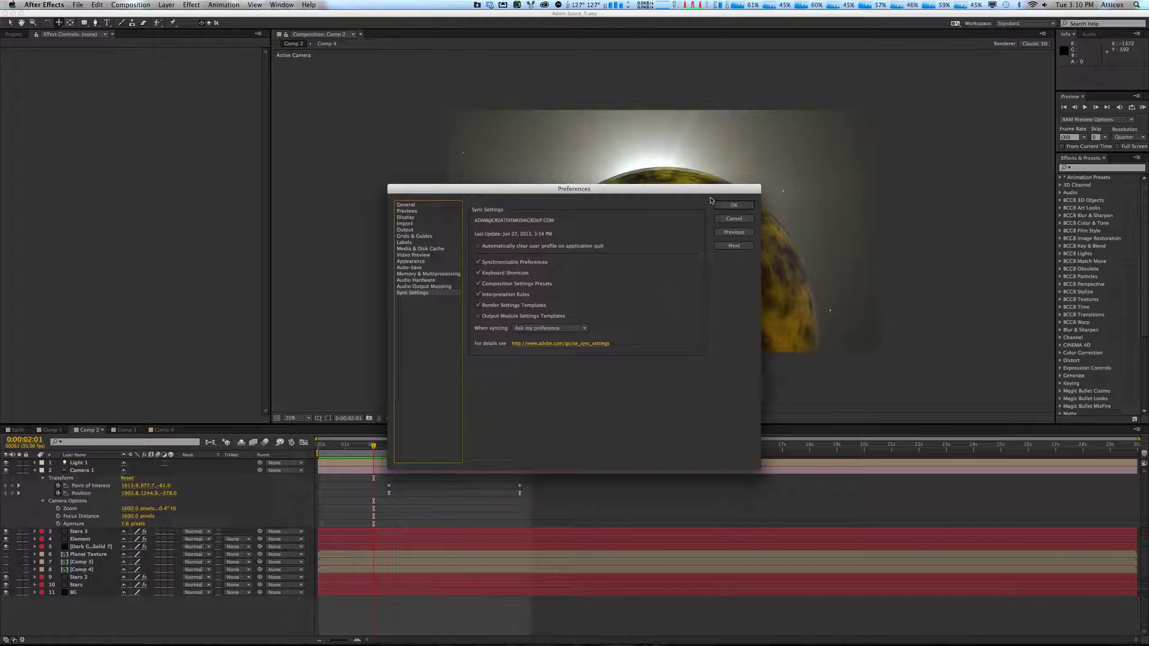
click(733, 205)
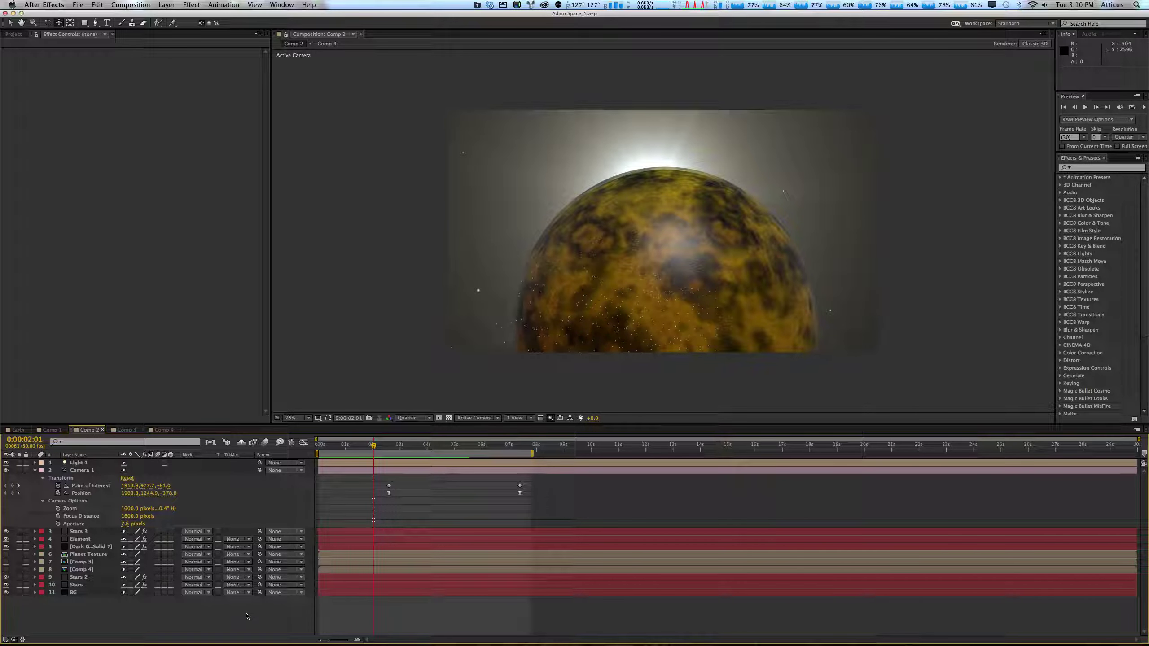
Add an adjustment layer to Comp 2 and apply the Magic Bullet Looks effect to it.
right_click(397, 604)
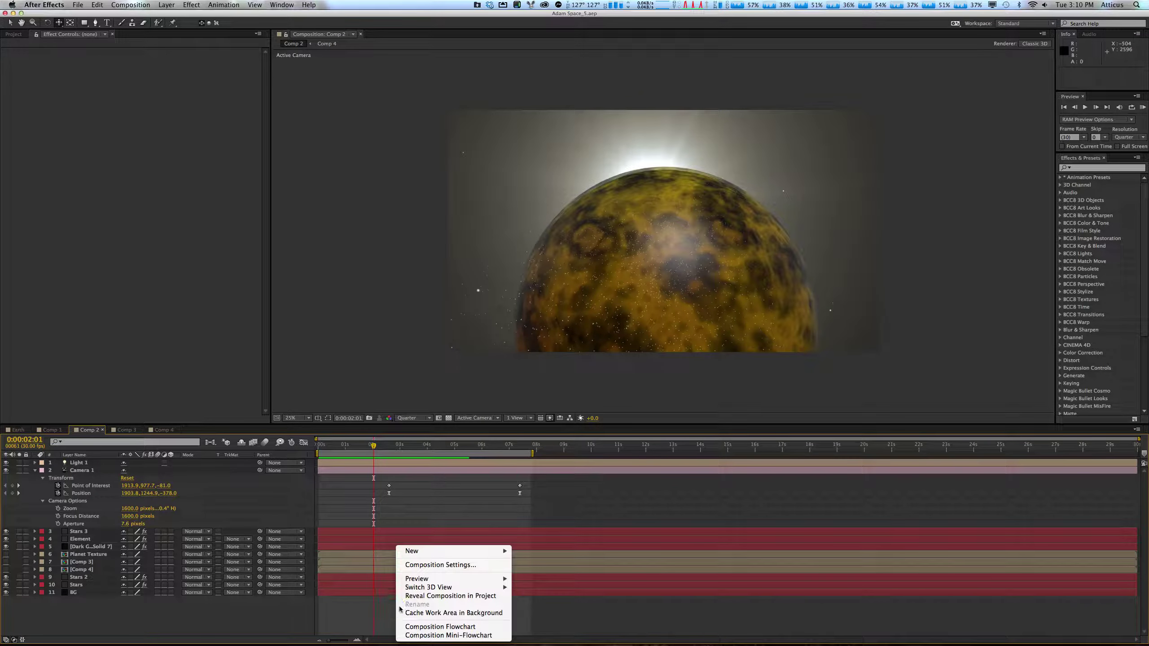
mouse_move(502, 551)
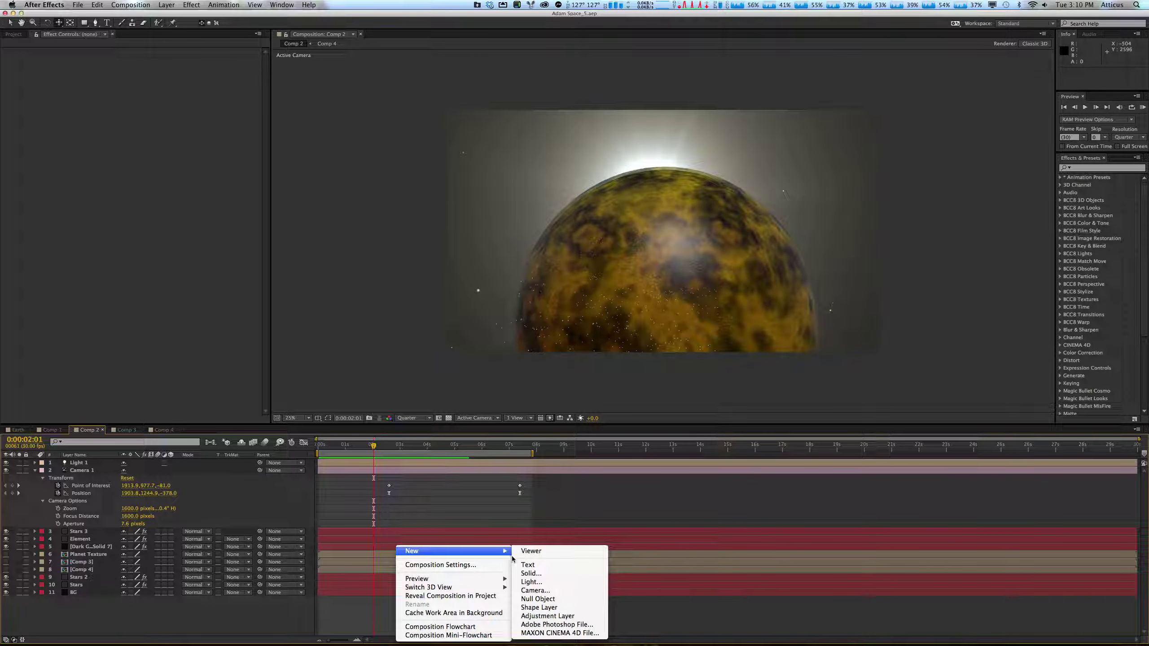
click(543, 615)
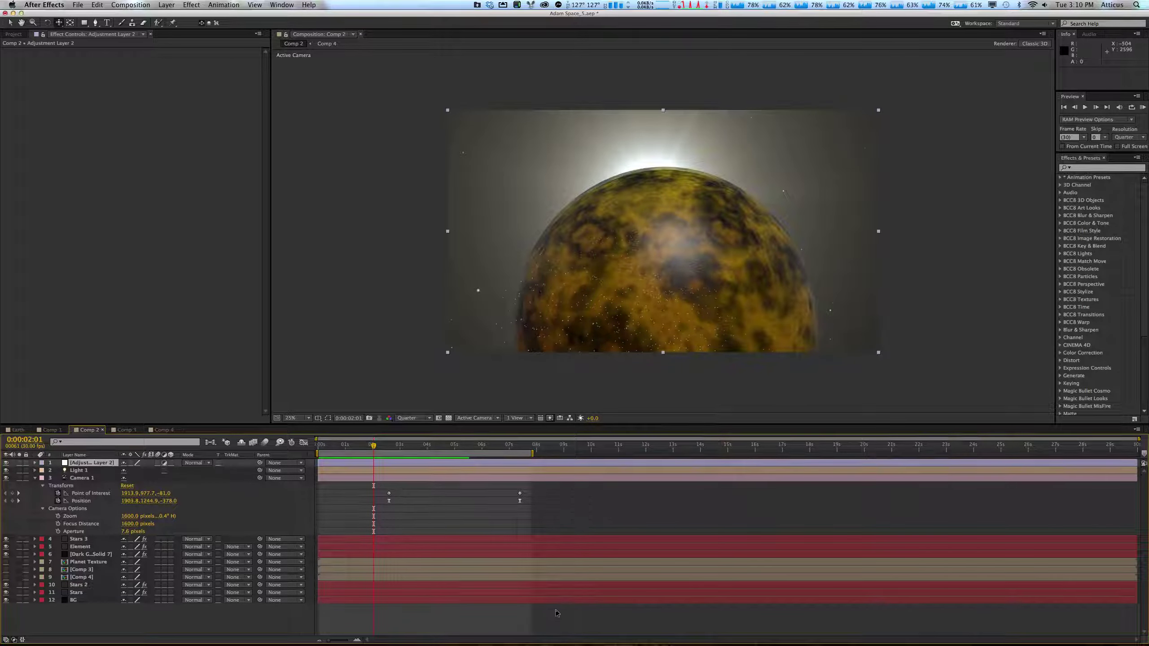
click(1100, 168)
text(look)
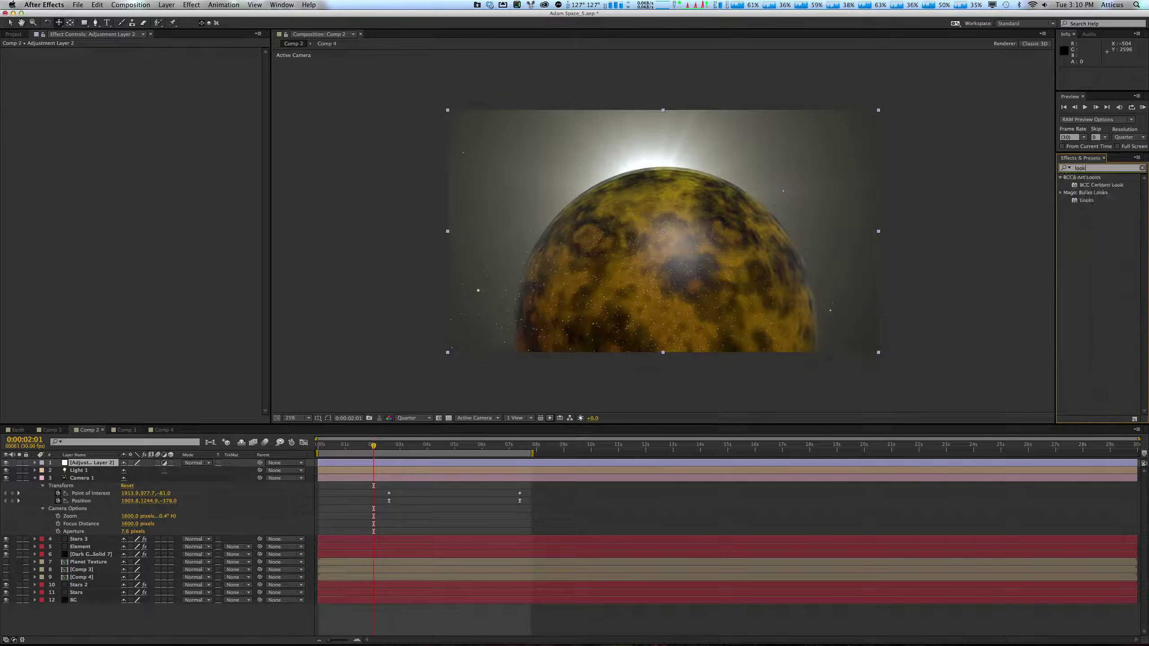
drag(1093, 203, 152, 147)
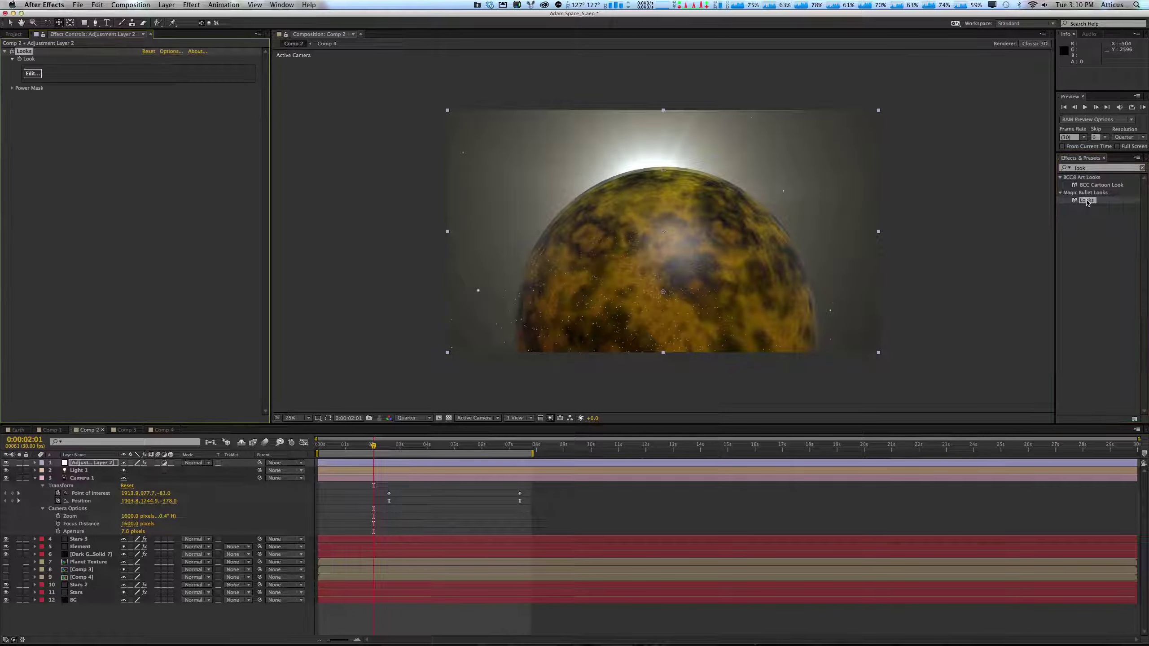
Open the Looks editor and try the Sepia Contrasty, Diffusion Max and Hot Maddy presets on the planet scene.
click(33, 73)
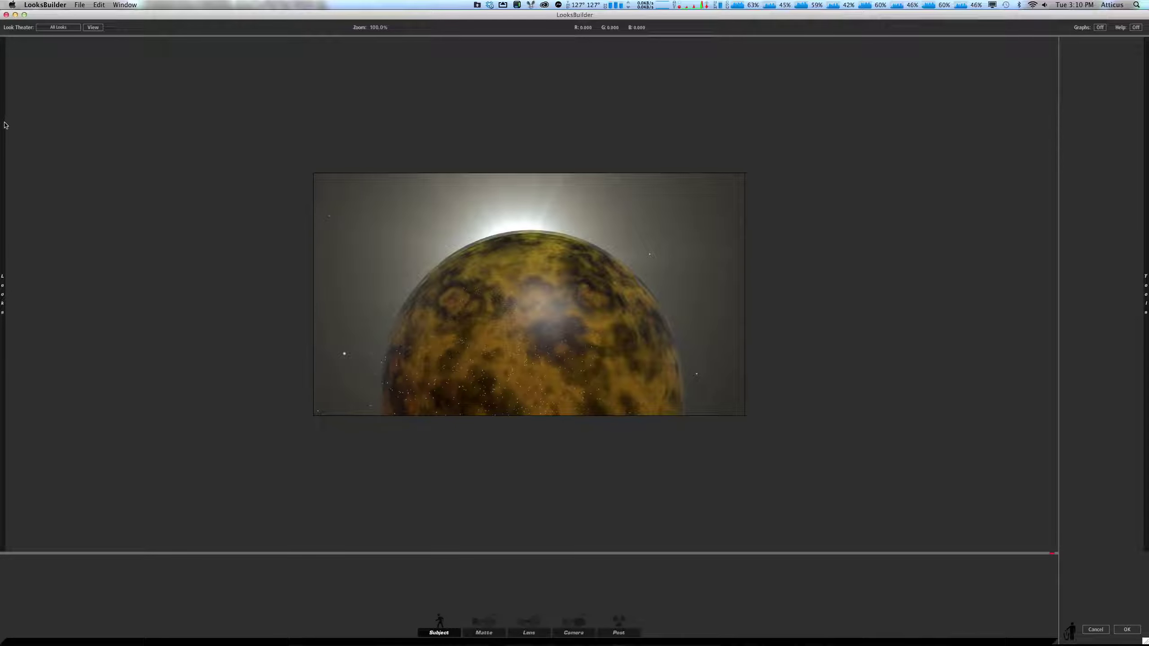
mouse_move(8, 286)
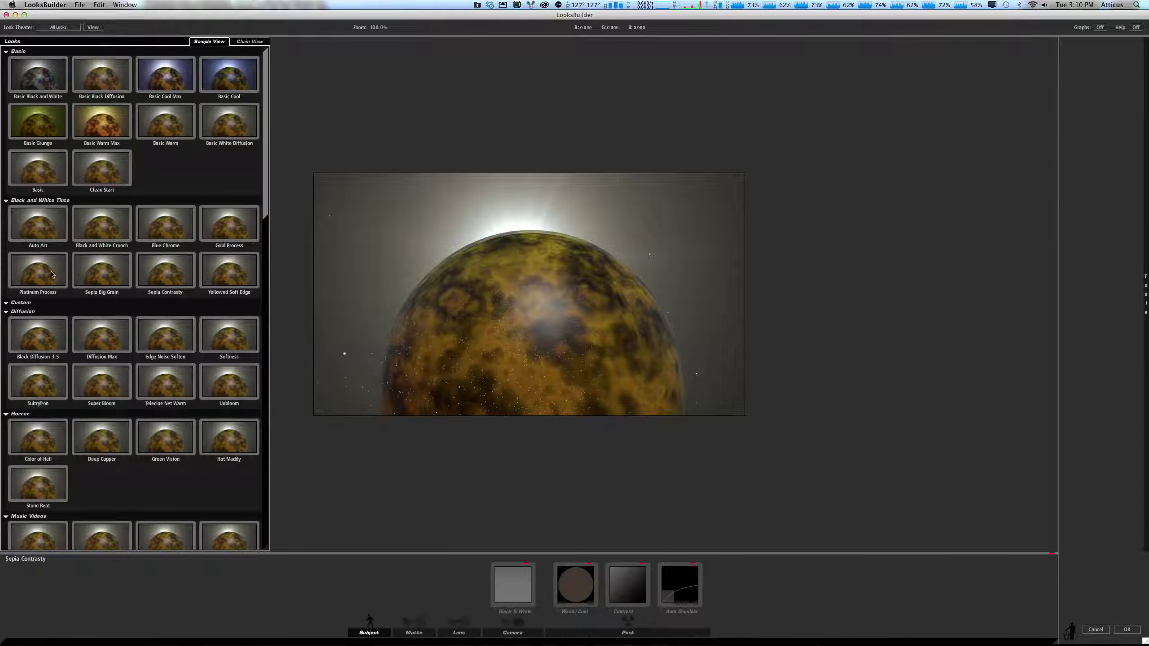
click(265, 145)
drag(265, 144, 271, 193)
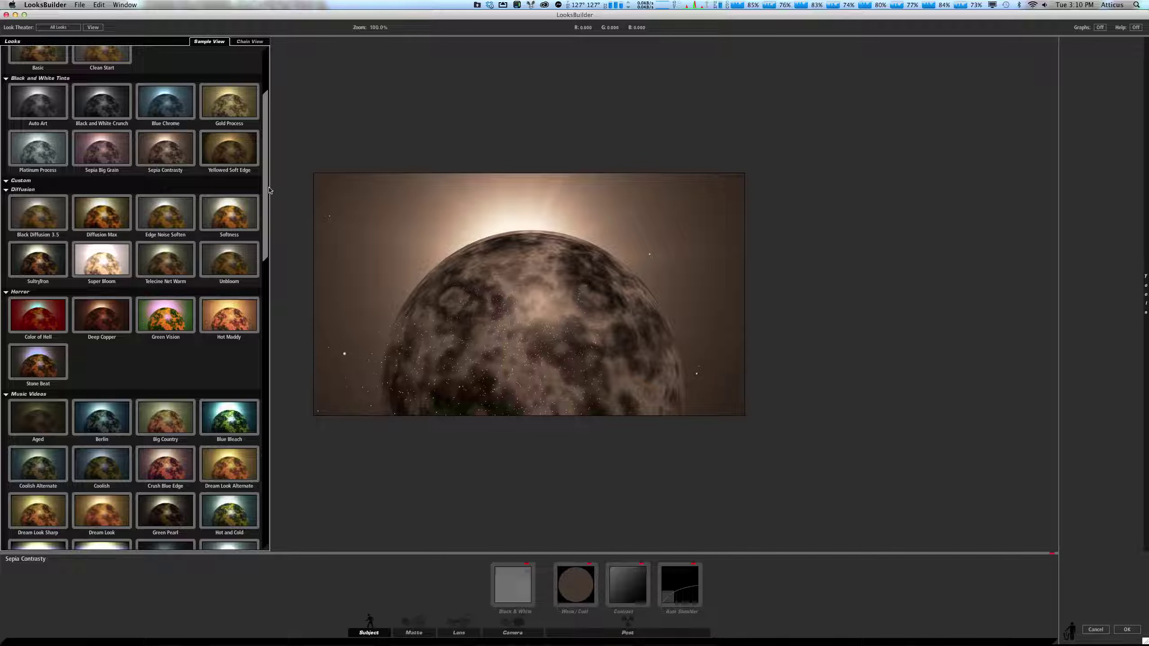
click(89, 216)
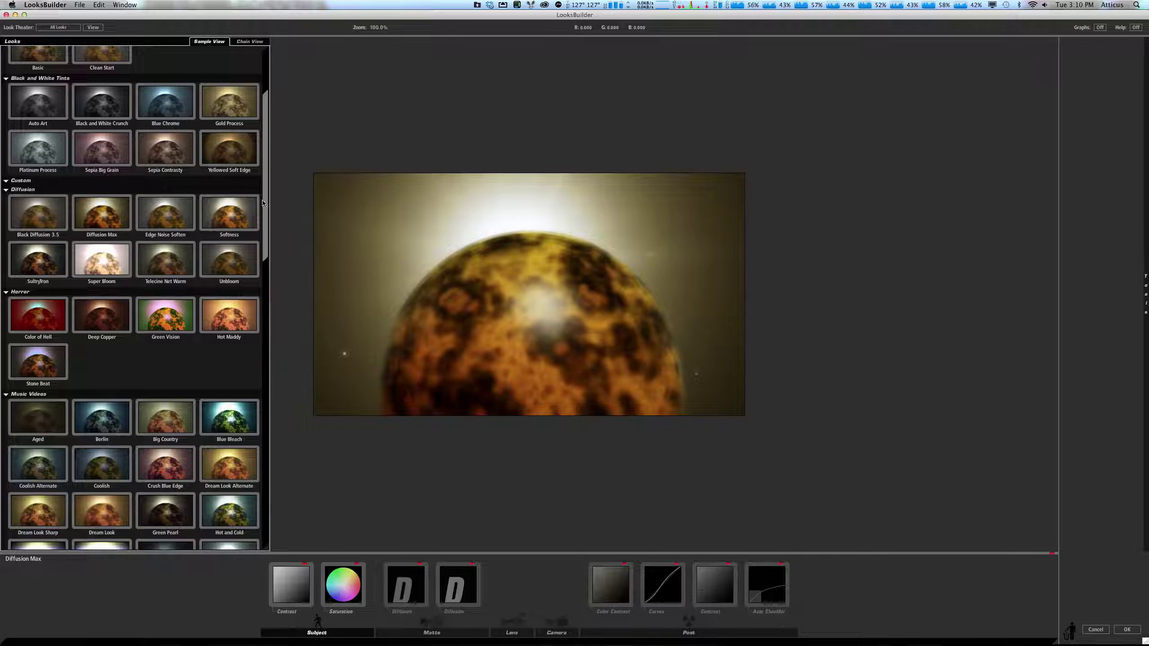
drag(264, 203, 266, 234)
click(238, 227)
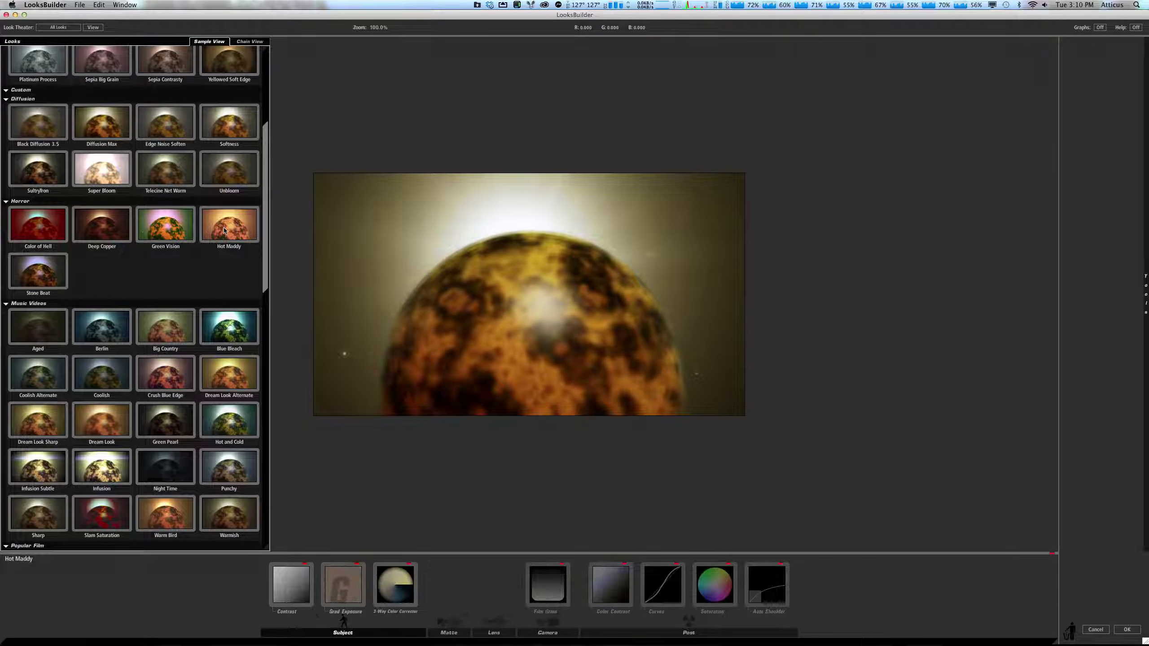
Try the Swing Tilt Film preset, cancel the look editing and delete the adjustment layer.
drag(266, 233, 271, 273)
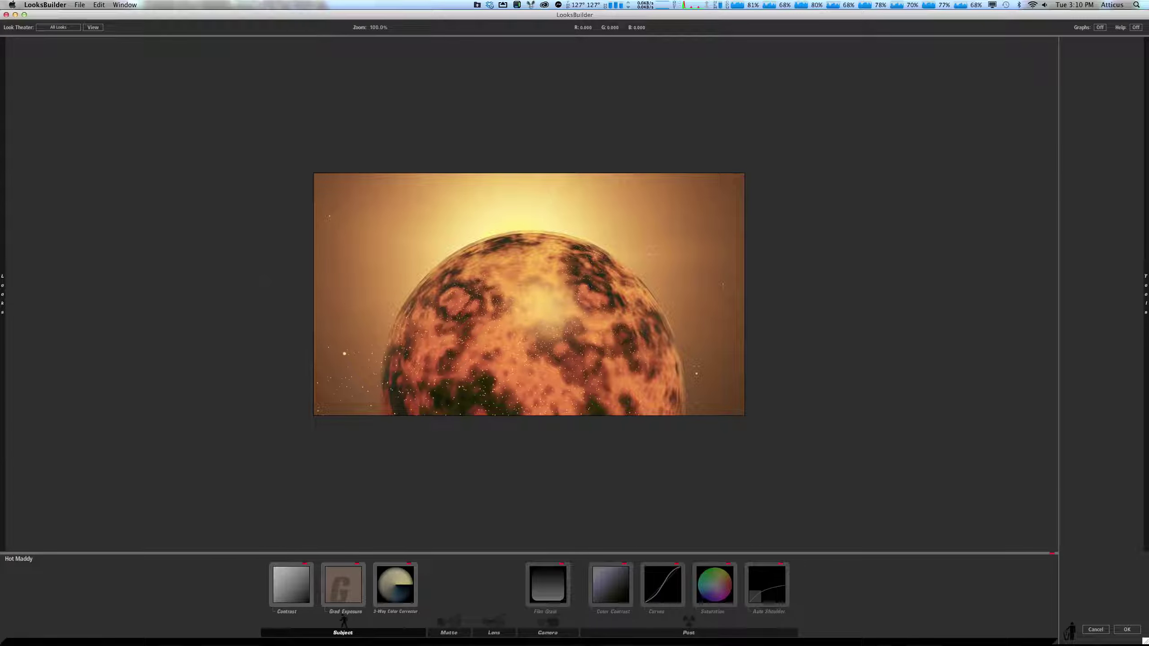
mouse_move(9, 283)
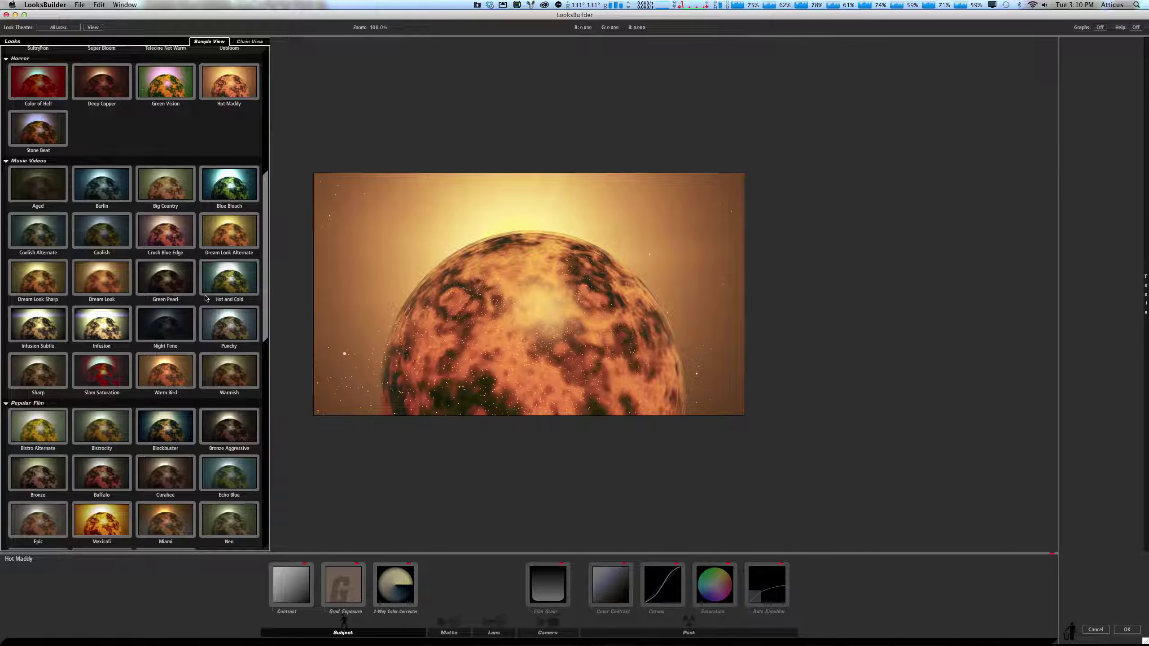
drag(264, 310, 272, 461)
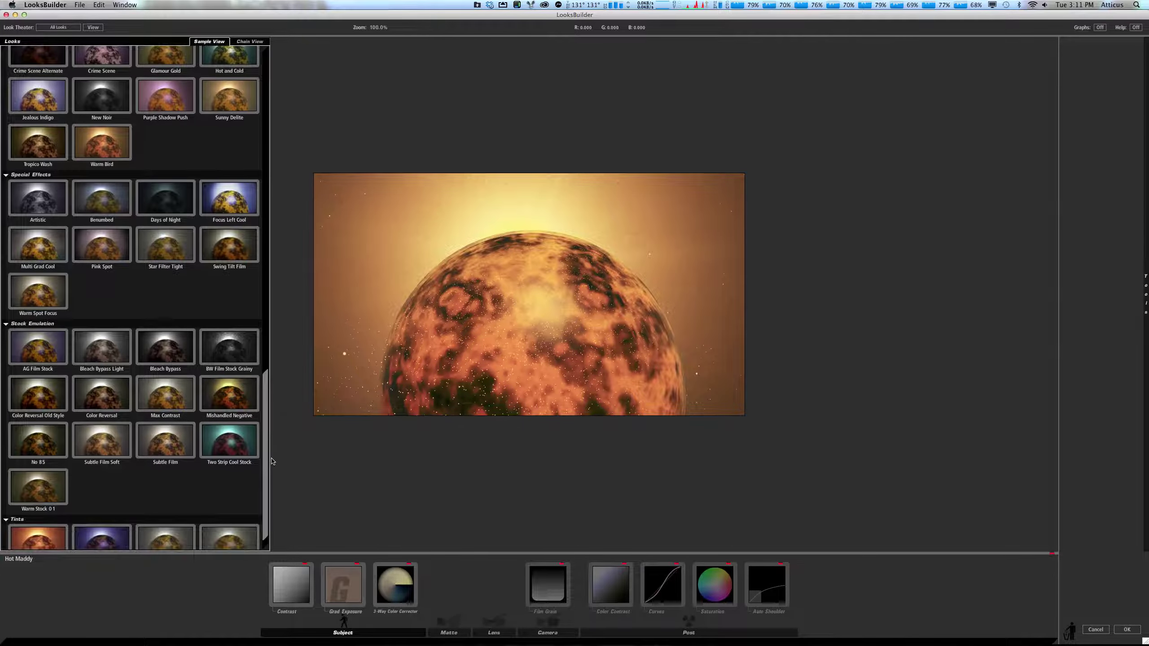
click(233, 265)
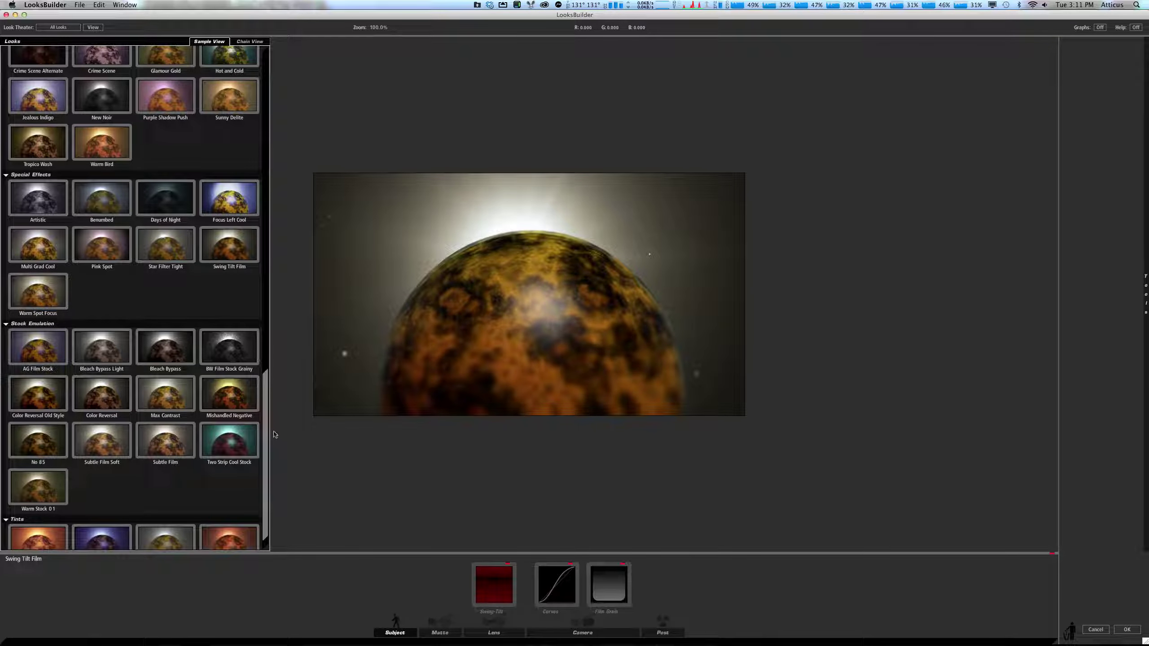
scroll(266, 423, down, 1)
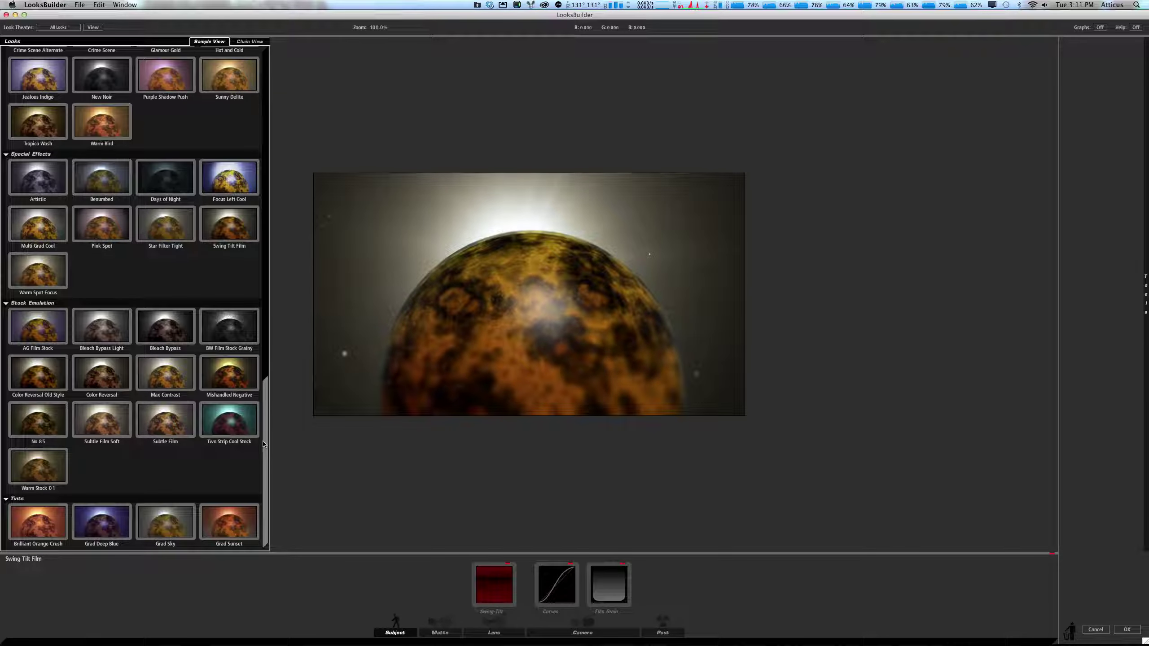
click(1095, 631)
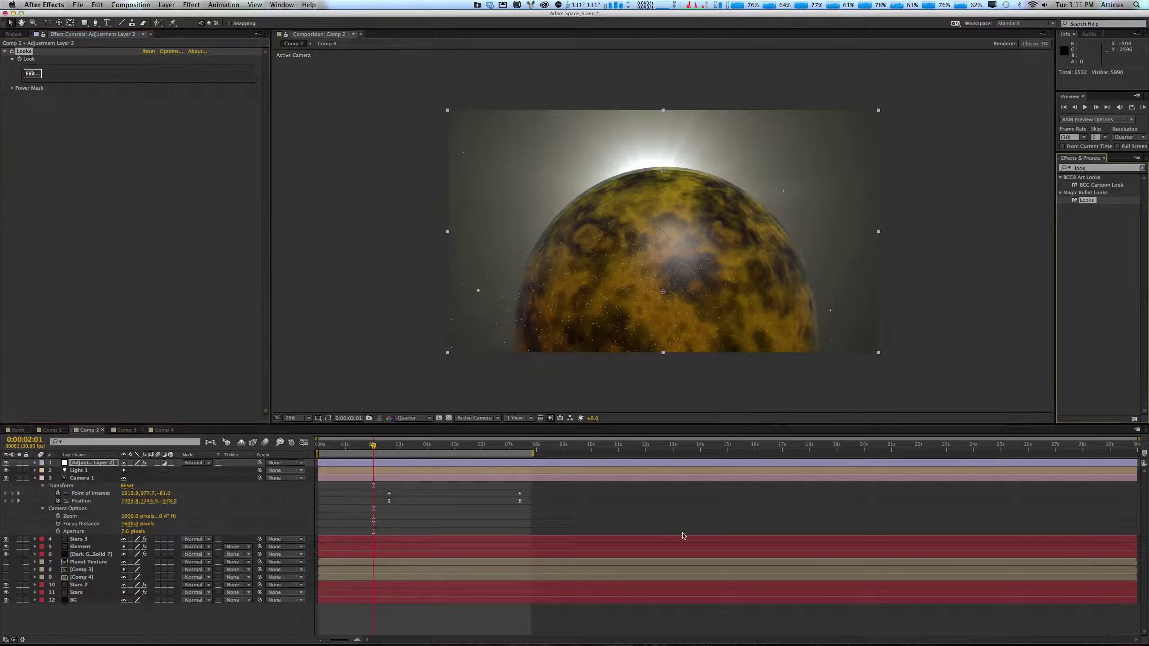
key(Delete)
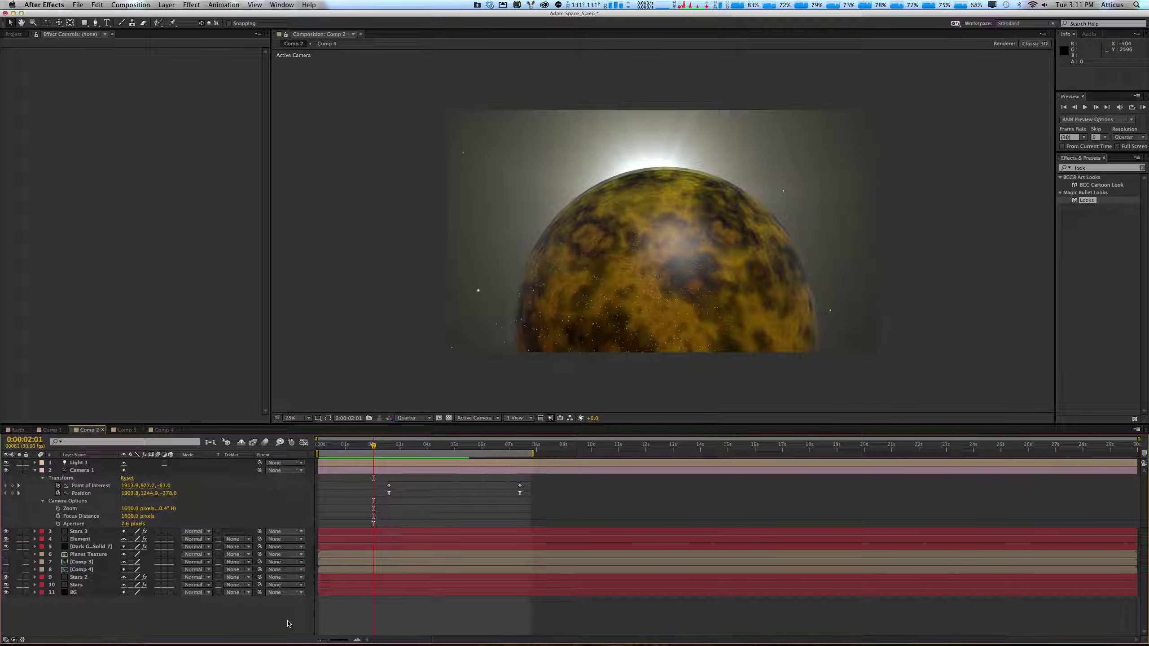
click(352, 447)
drag(352, 447, 403, 453)
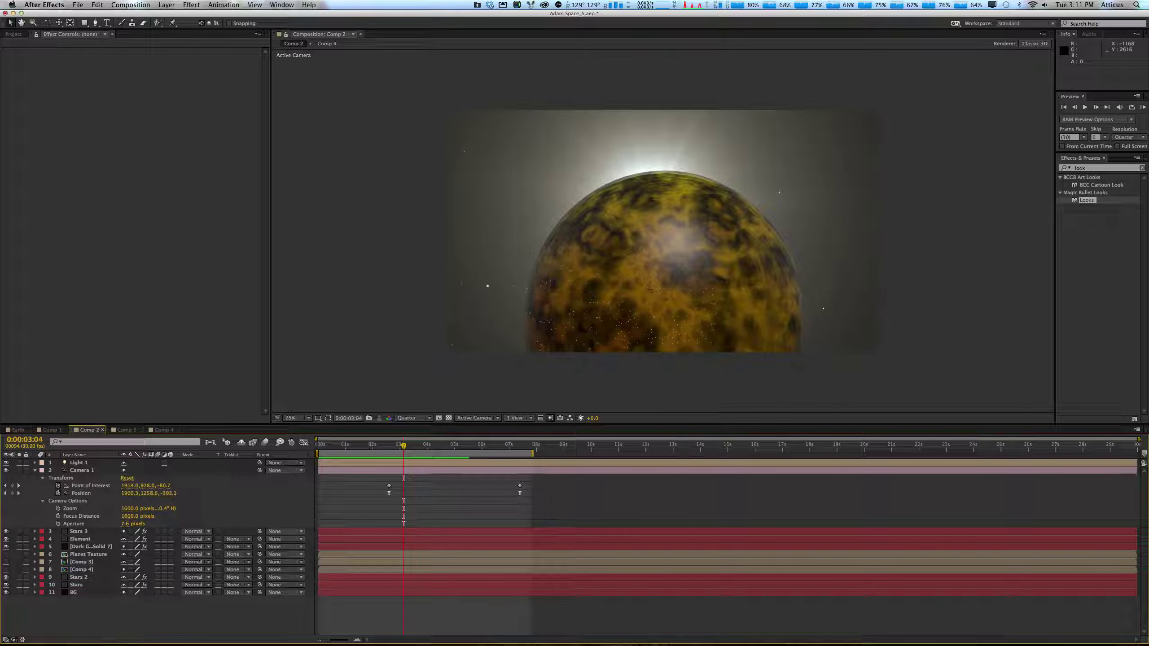
click(78, 4)
click(41, 20)
Create a new composition named Logo in the project, keeping the proposed settings.
click(18, 34)
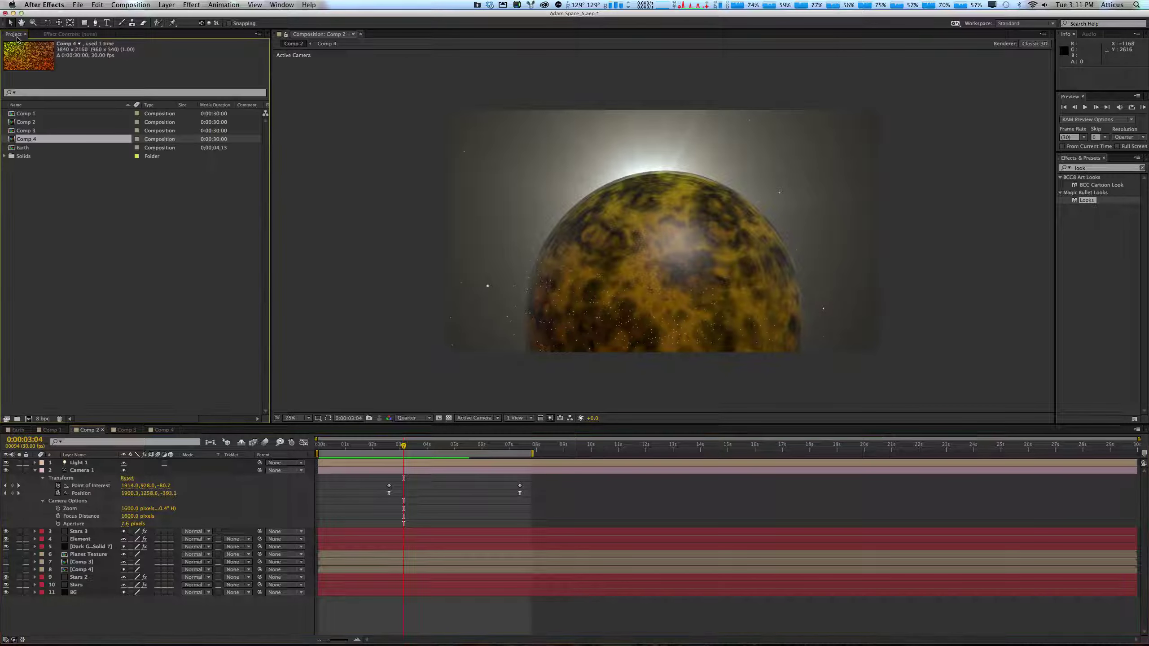
click(117, 293)
right_click(82, 253)
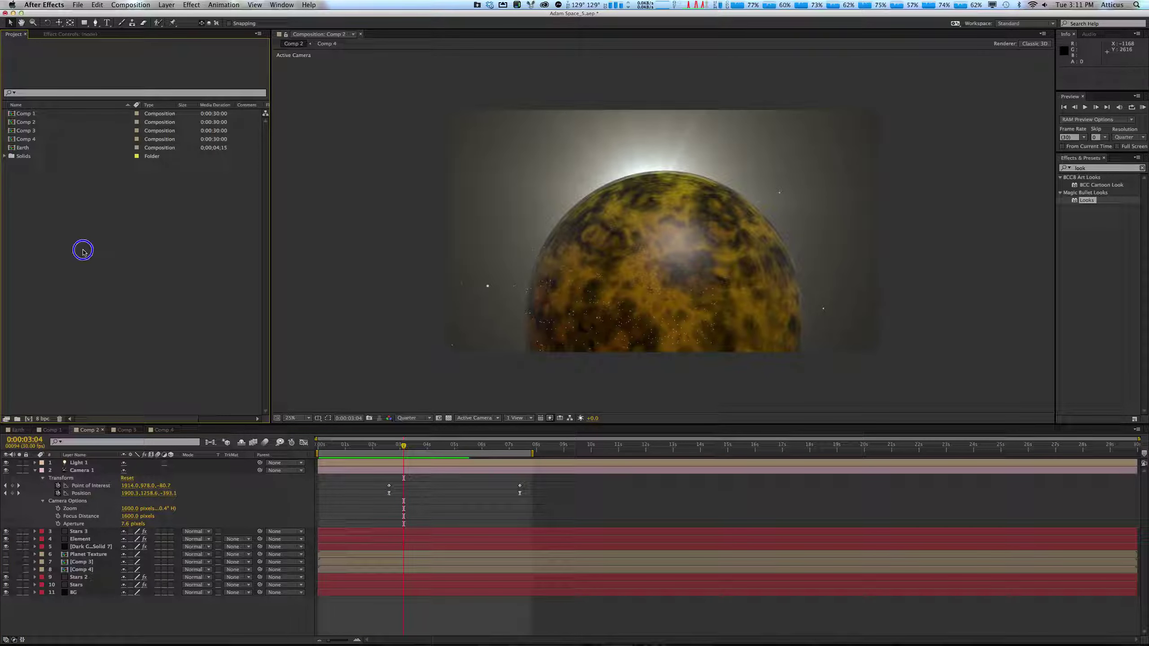
click(97, 255)
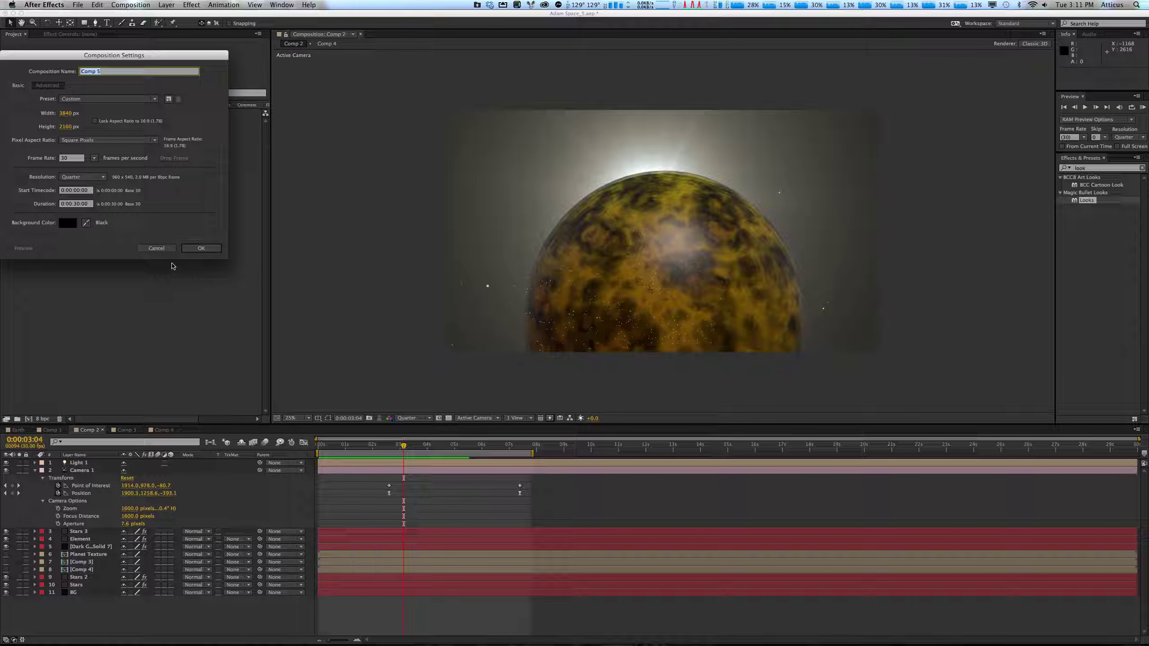
text(Logo)
key(Return)
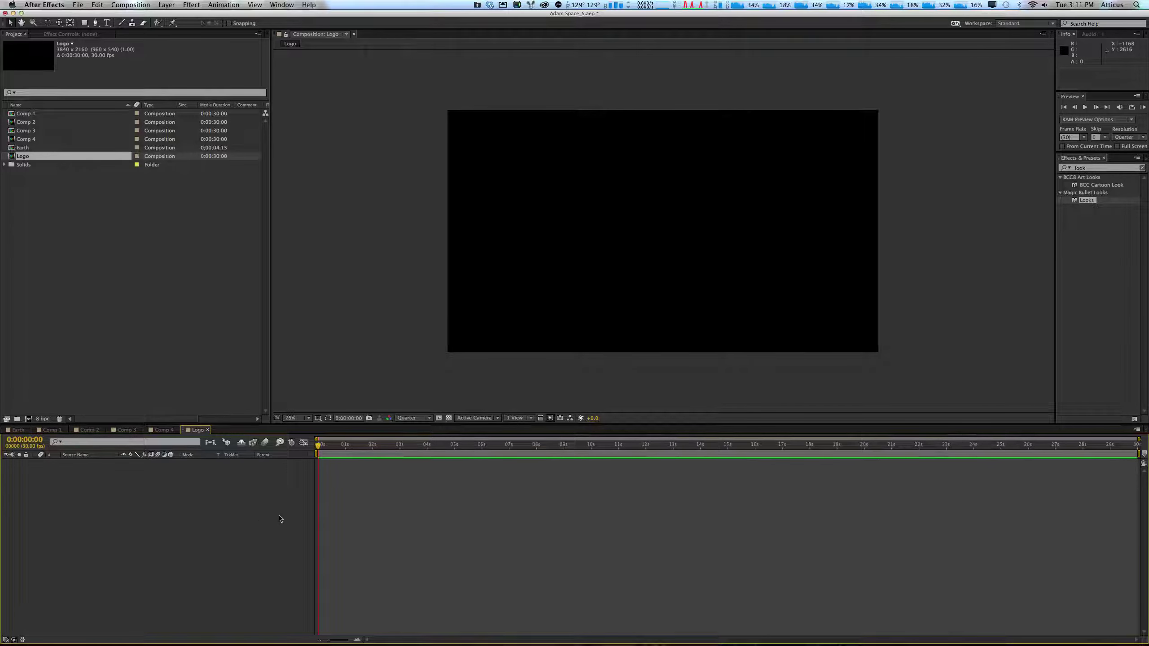
Add a new MAXON CINEMA 4D file layer to the Logo composition and save the file as Test A in Project Files.
right_click(415, 503)
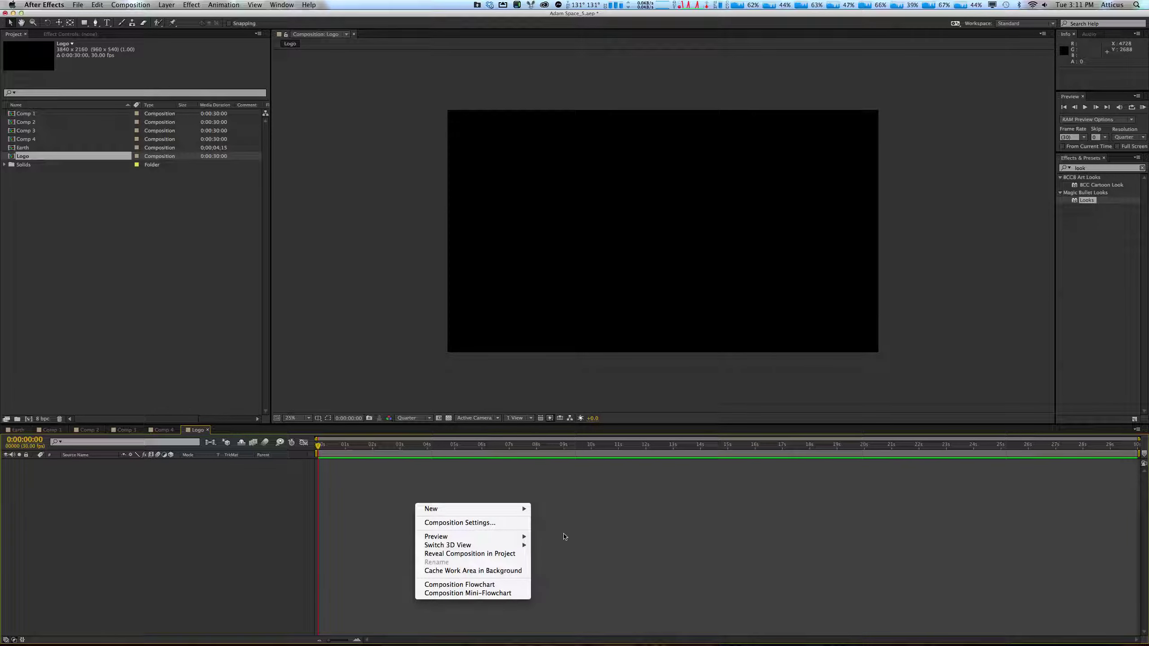
mouse_move(493, 509)
click(611, 592)
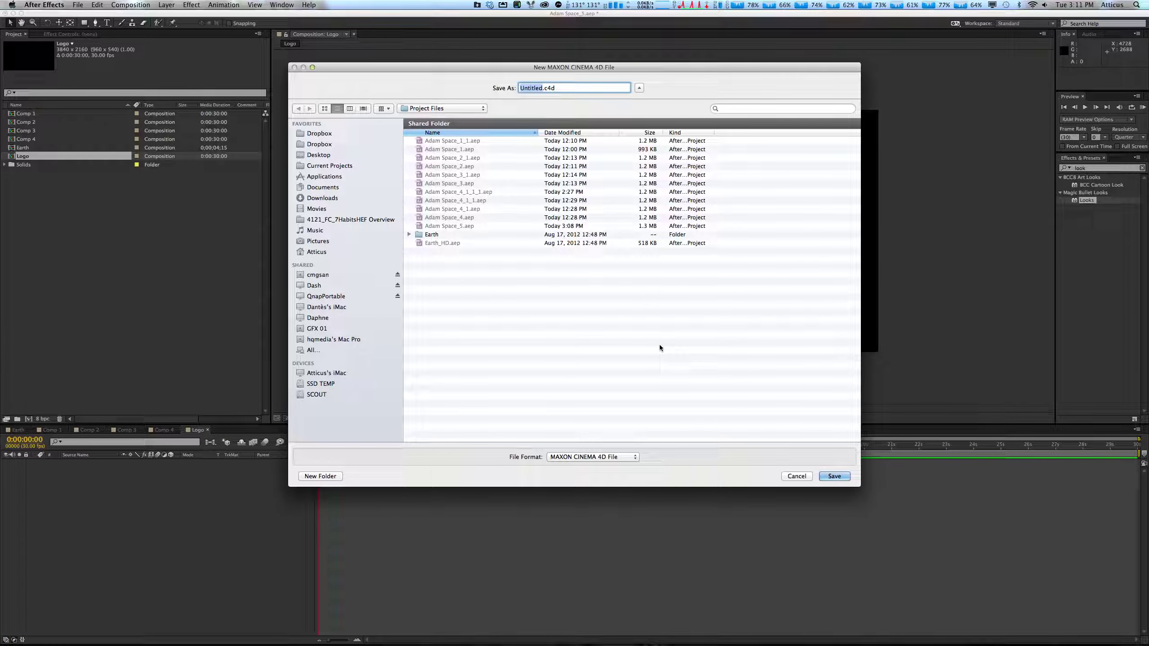
text(Log)
key(BackSpace)
key(BackSpace)
key(BackSpace)
text(Test C)
key(BackSpace)
text(A)
key(Return)
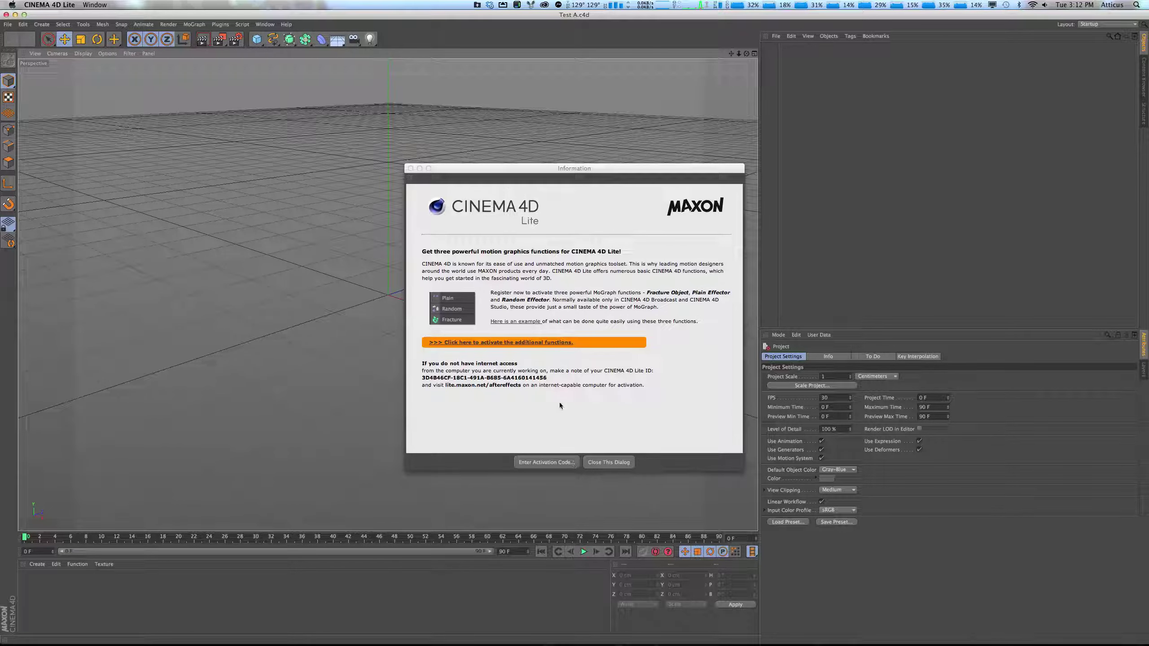
Follow the activation link for CINEMA 4D Lite's additional functions and review the updater's available updates, optional items and installation history.
click(530, 343)
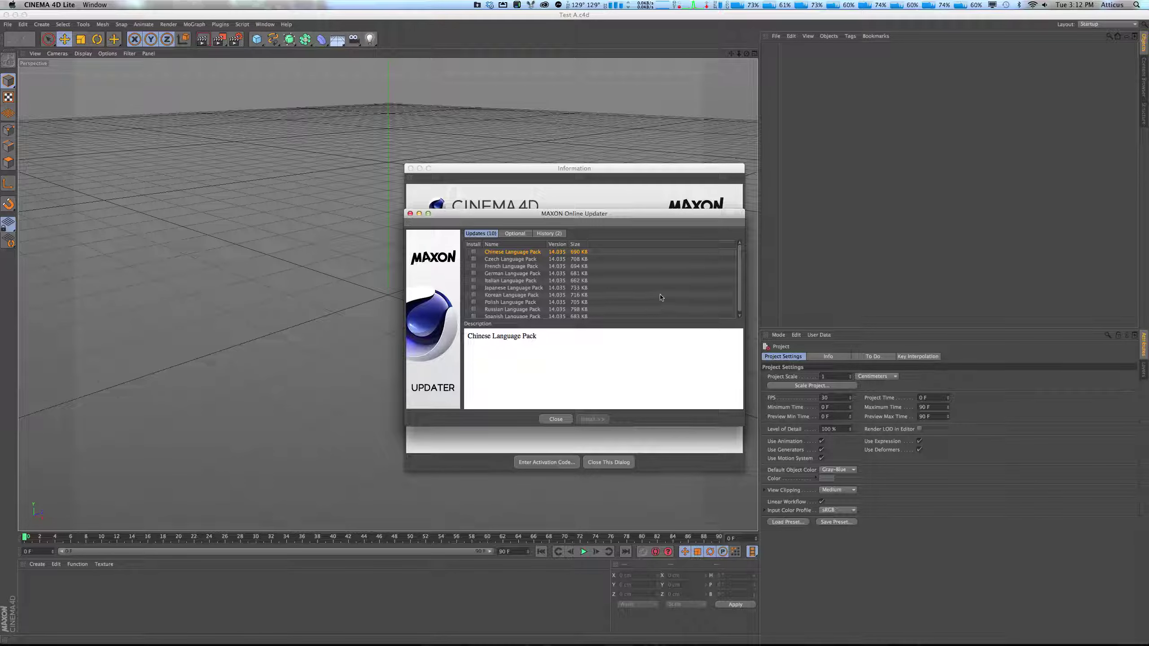
scroll(659, 297, down, 1)
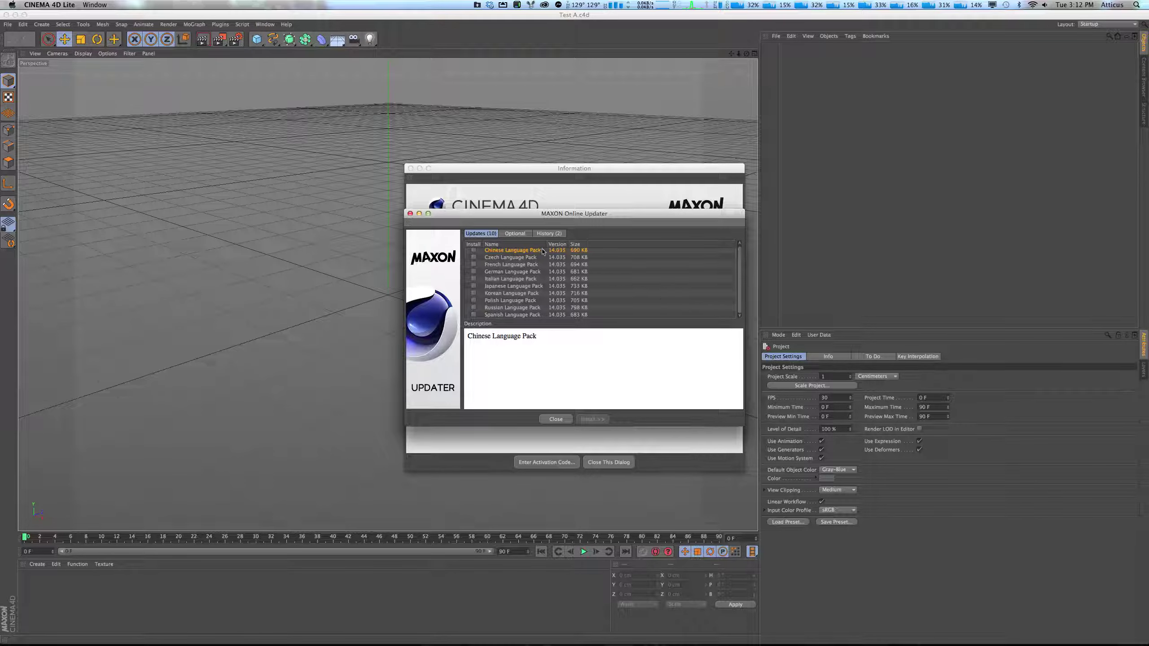
click(515, 233)
click(549, 233)
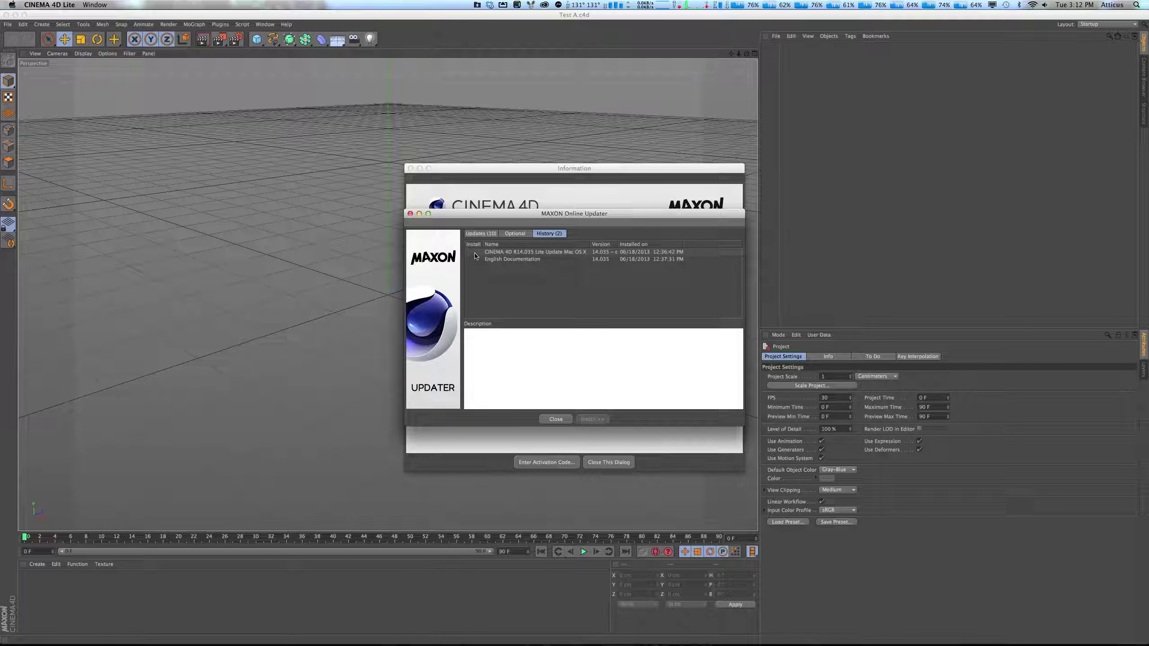
click(480, 233)
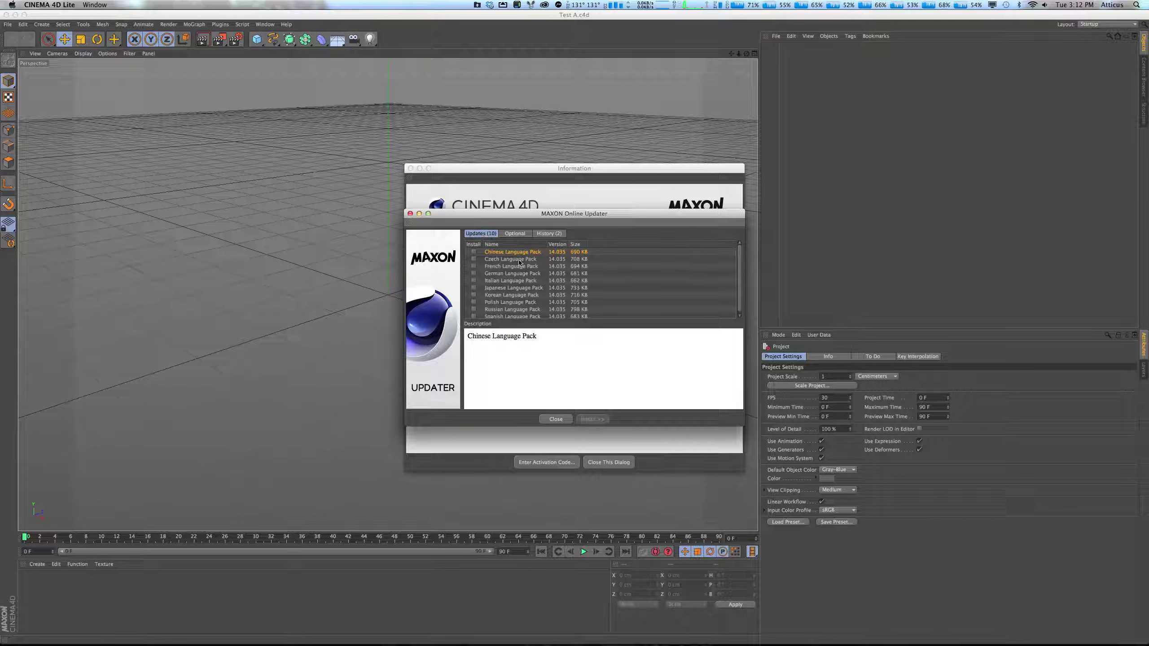
click(549, 235)
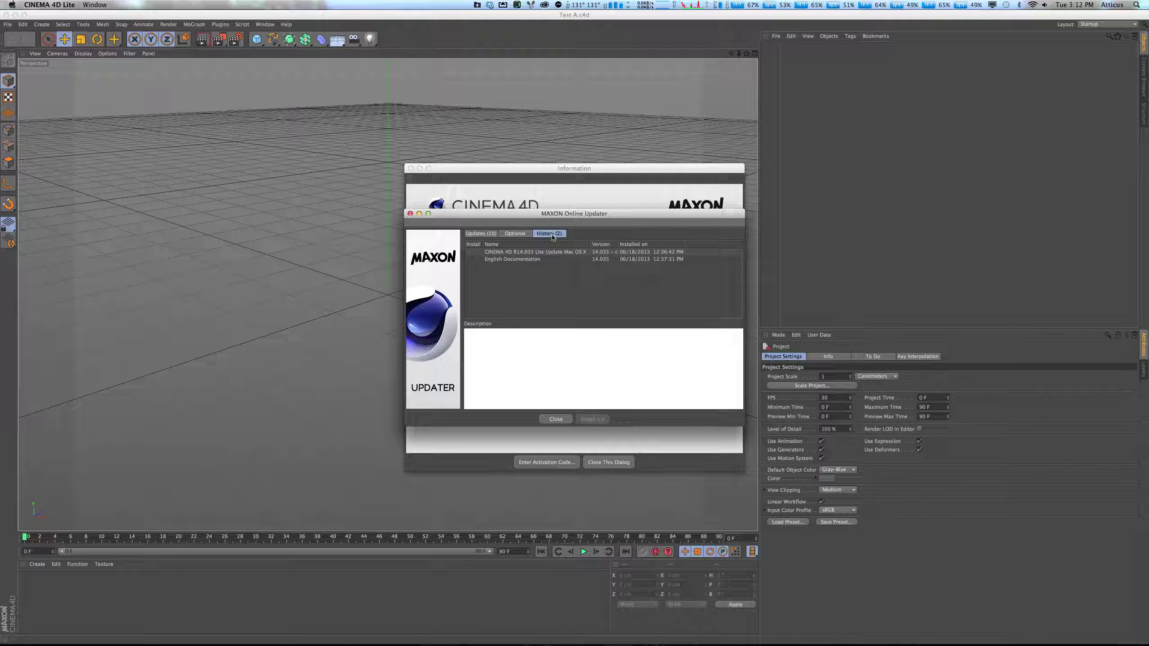
Close the updater and take the CINEMA 4D Lite ID and the lite.maxon.net/aftereffects address to Chrome for activation.
click(557, 421)
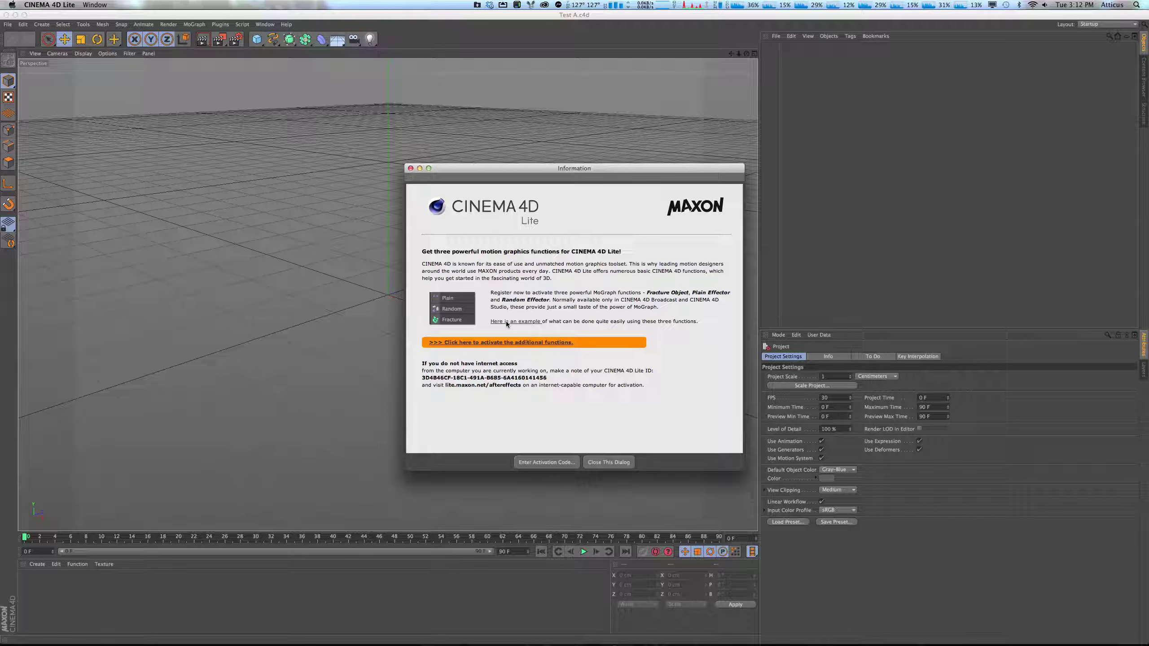
drag(547, 378, 421, 379)
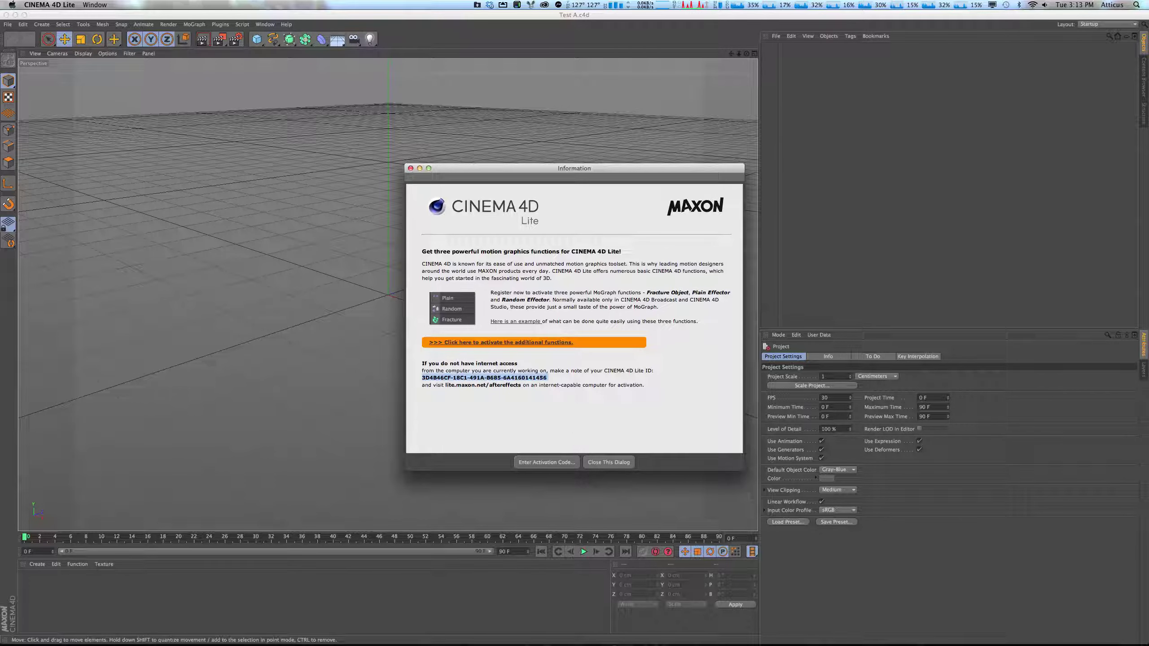
key(super+Tab)
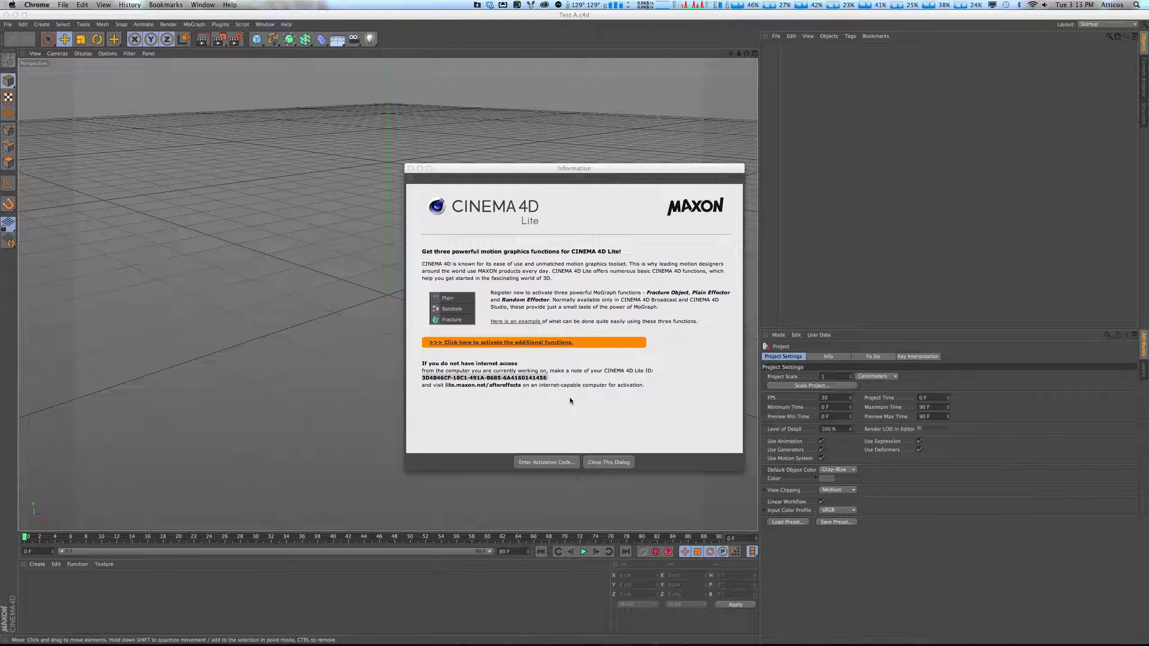
click(521, 390)
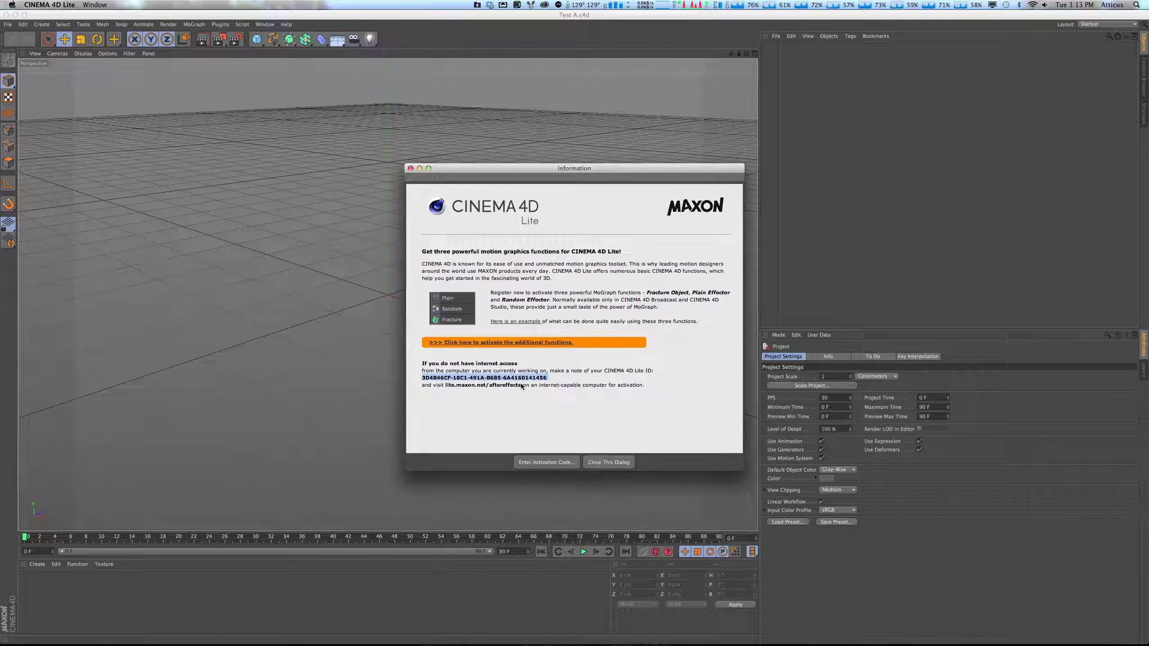
drag(520, 388, 445, 388)
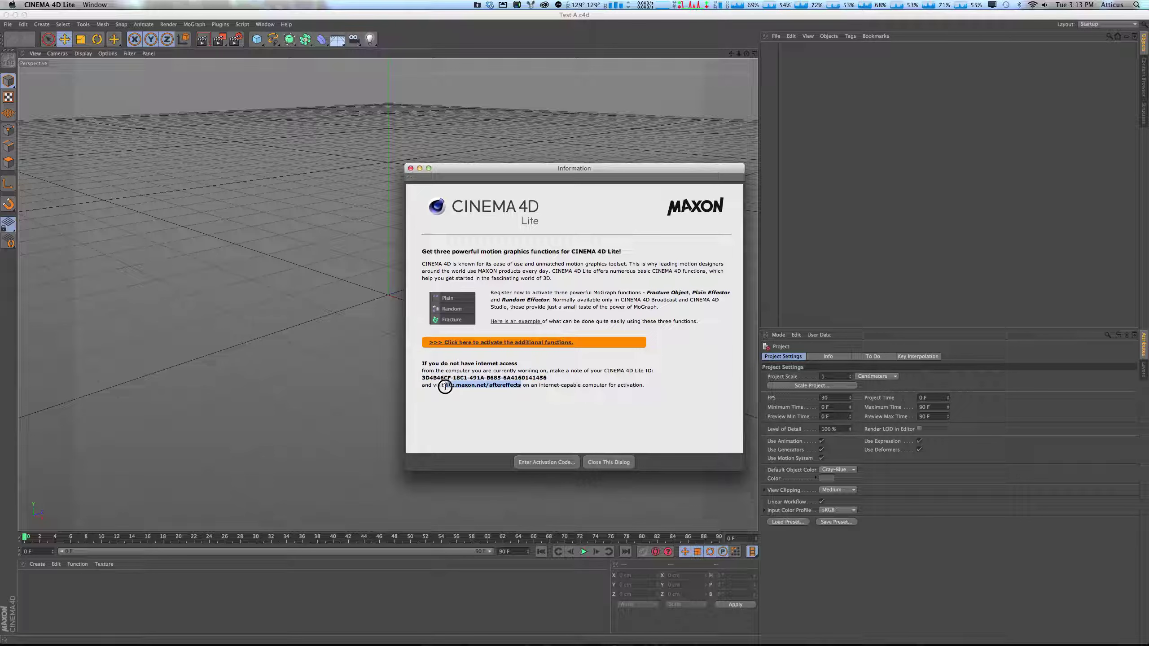
key(super+Tab)
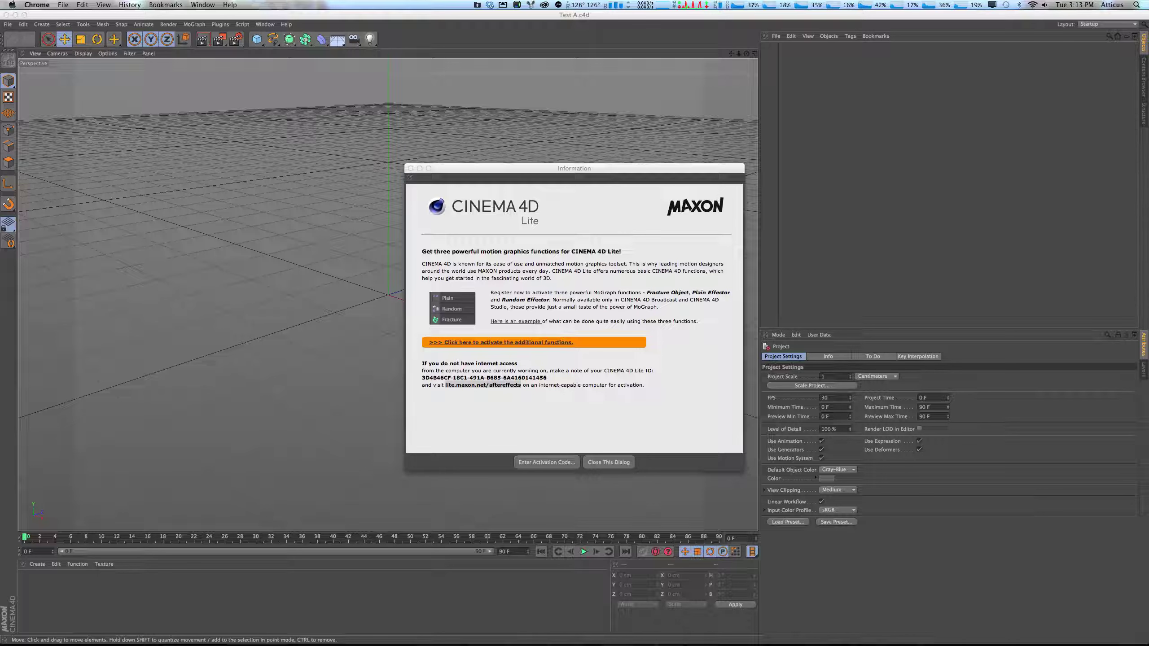
click(527, 417)
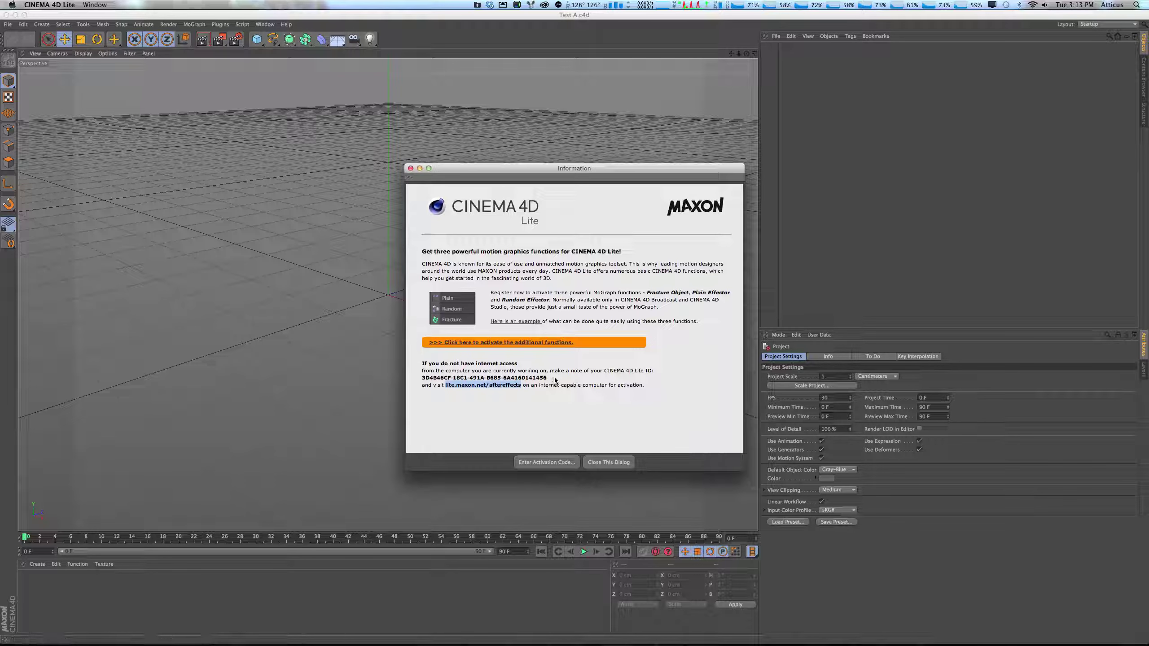
drag(550, 378, 422, 377)
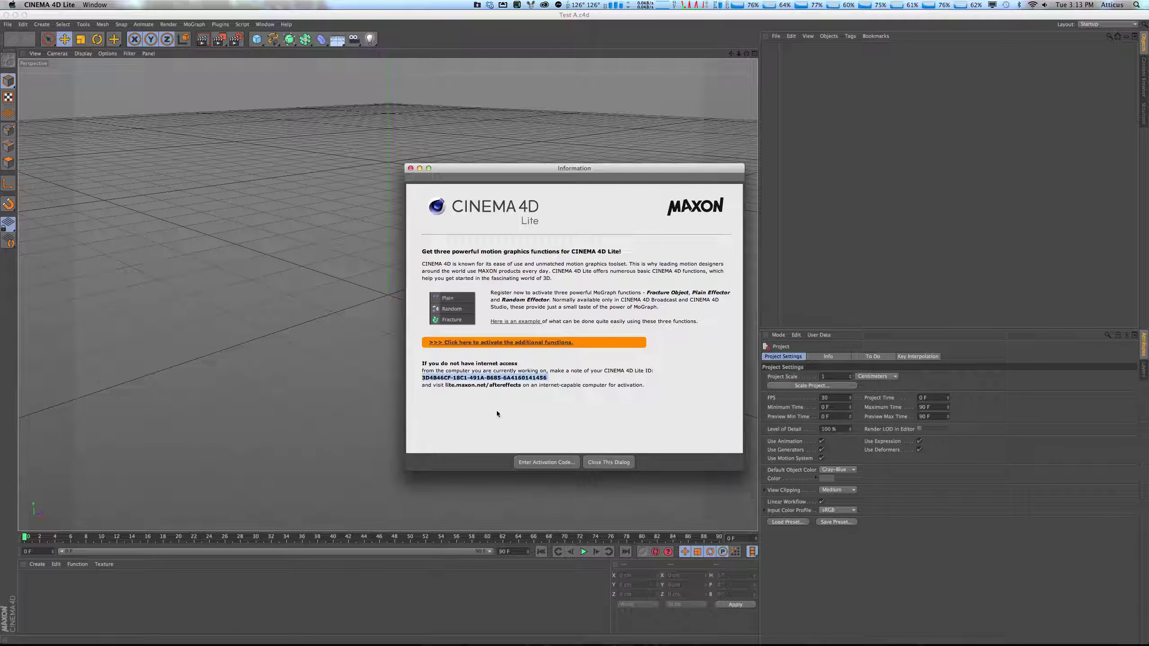
key(super+Tab)
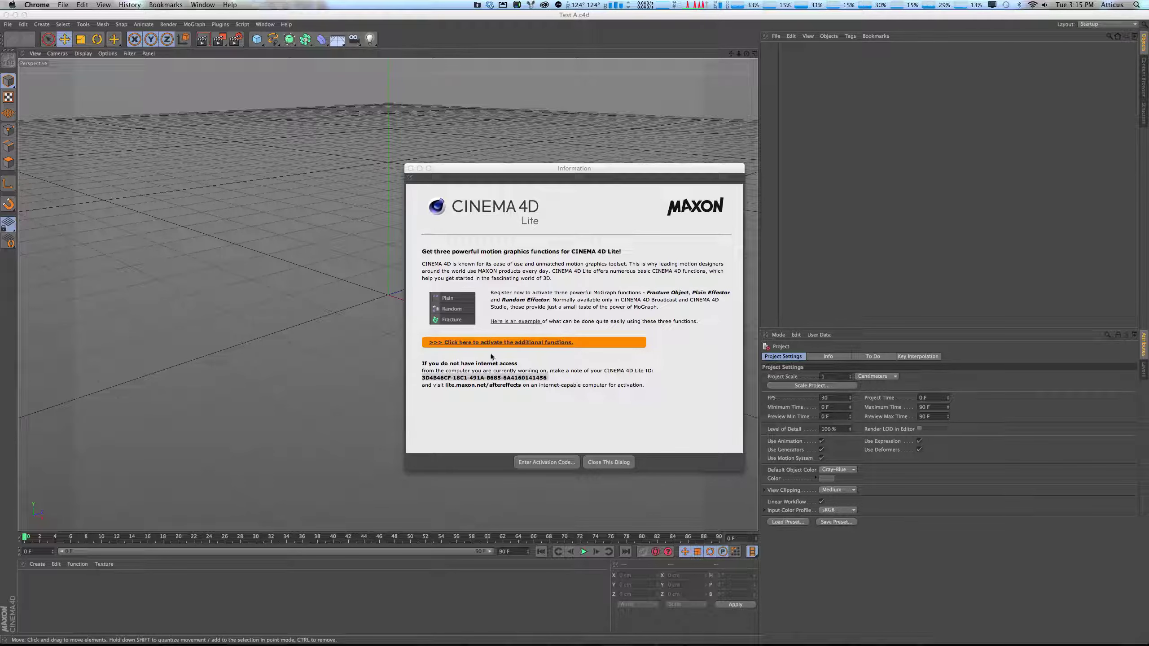
click(515, 346)
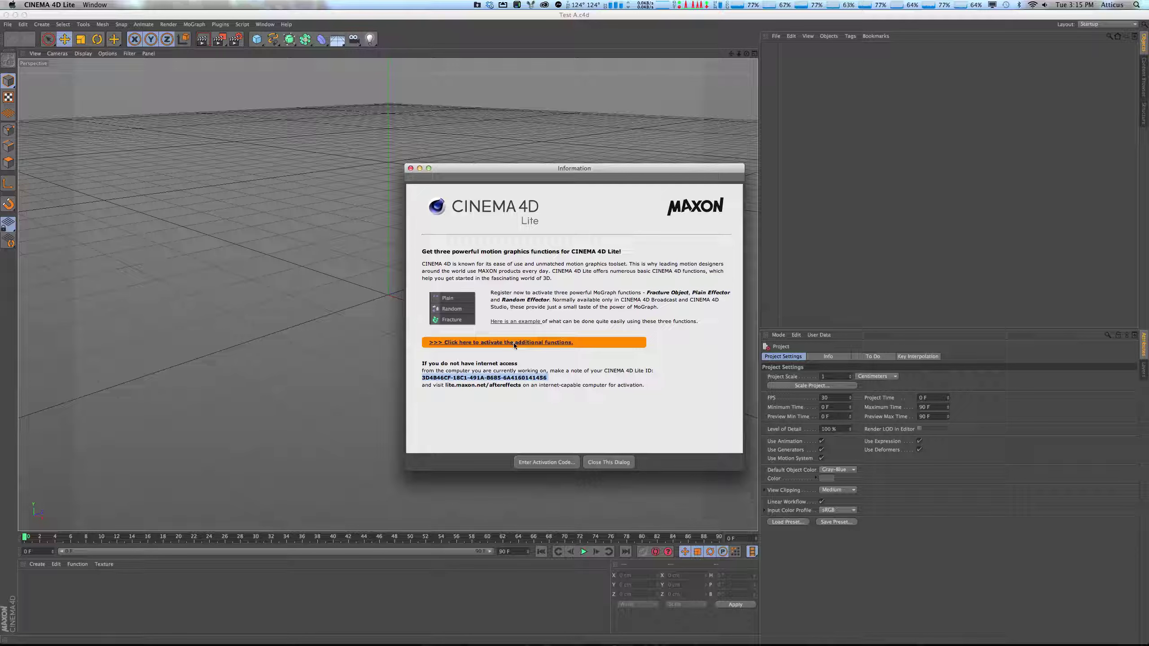
click(510, 343)
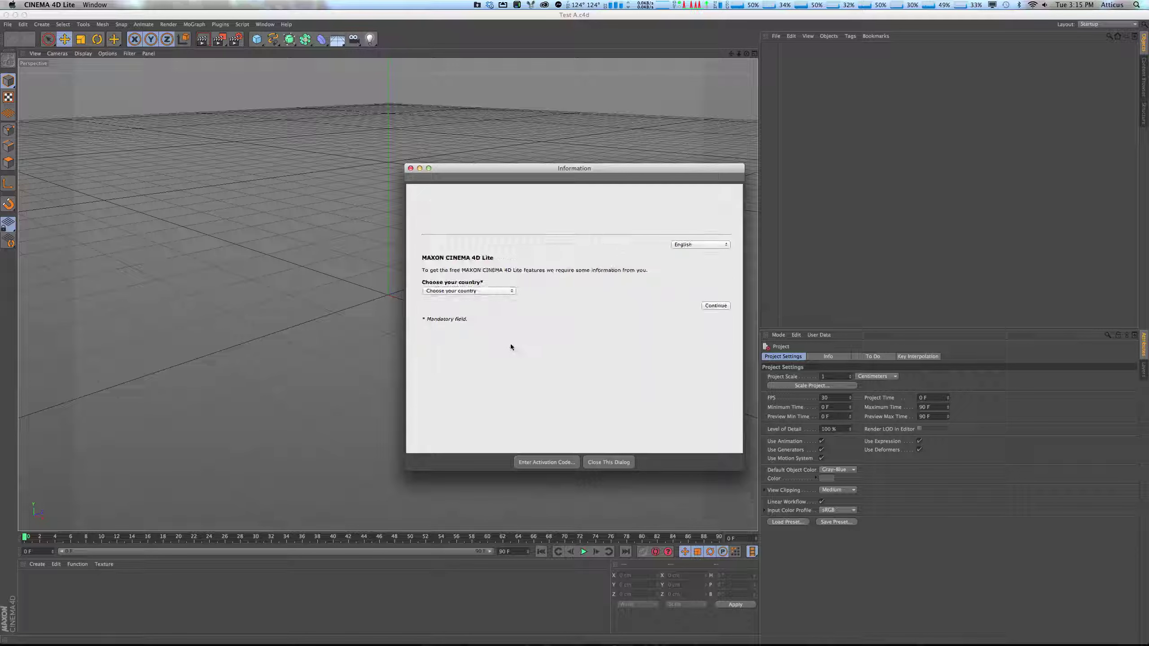
click(500, 291)
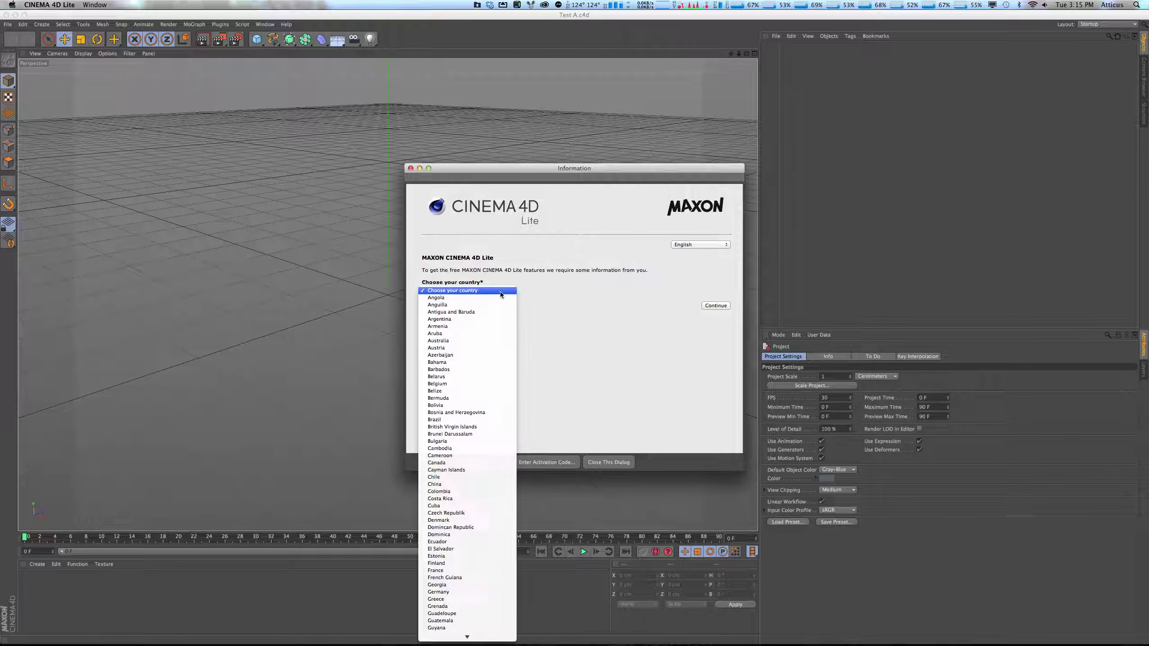
scroll(495, 556, down, 5)
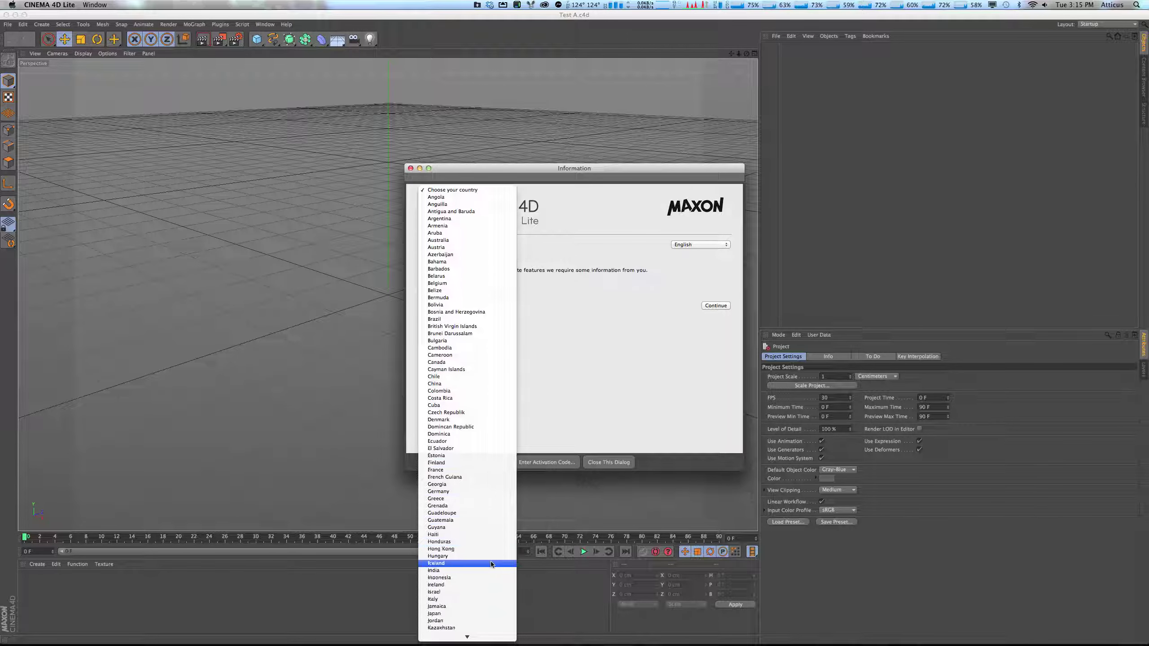
click(664, 355)
Enter the activation code for CINEMA 4D Lite's additional functions and confirm it.
click(525, 462)
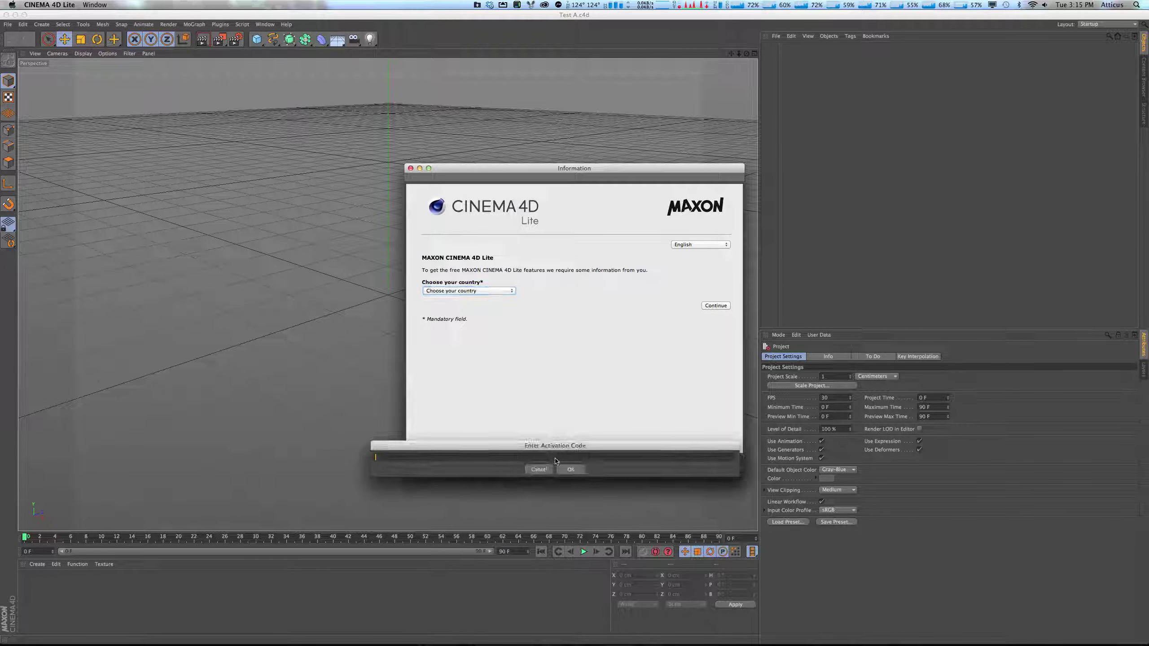
key(super+v)
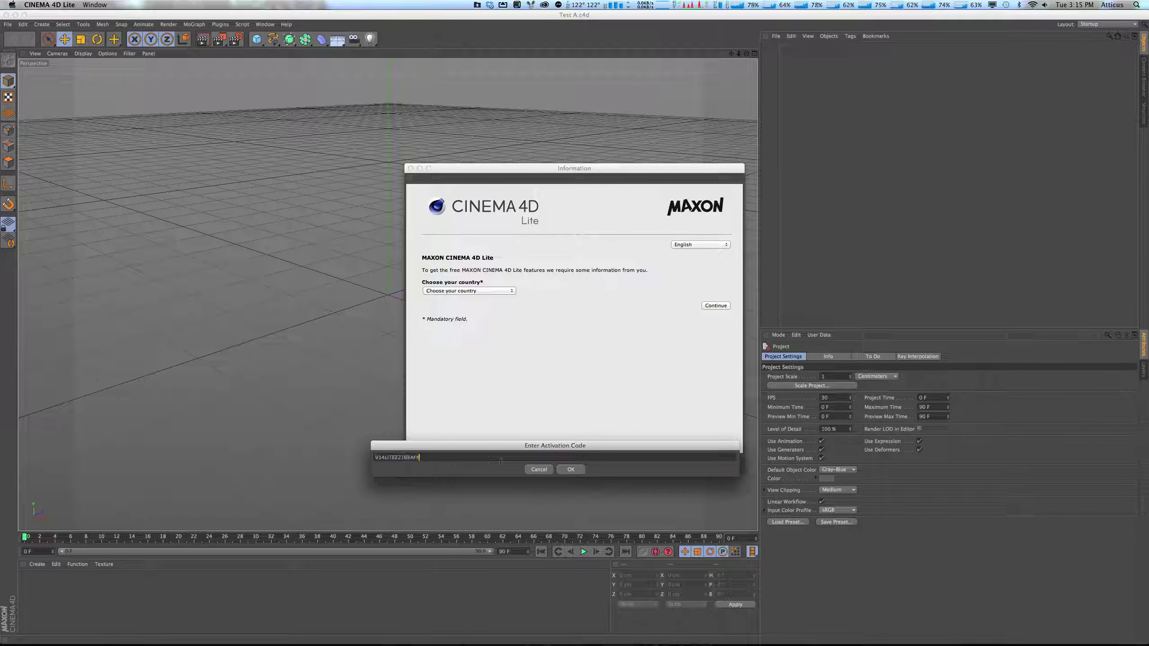
click(558, 471)
click(636, 207)
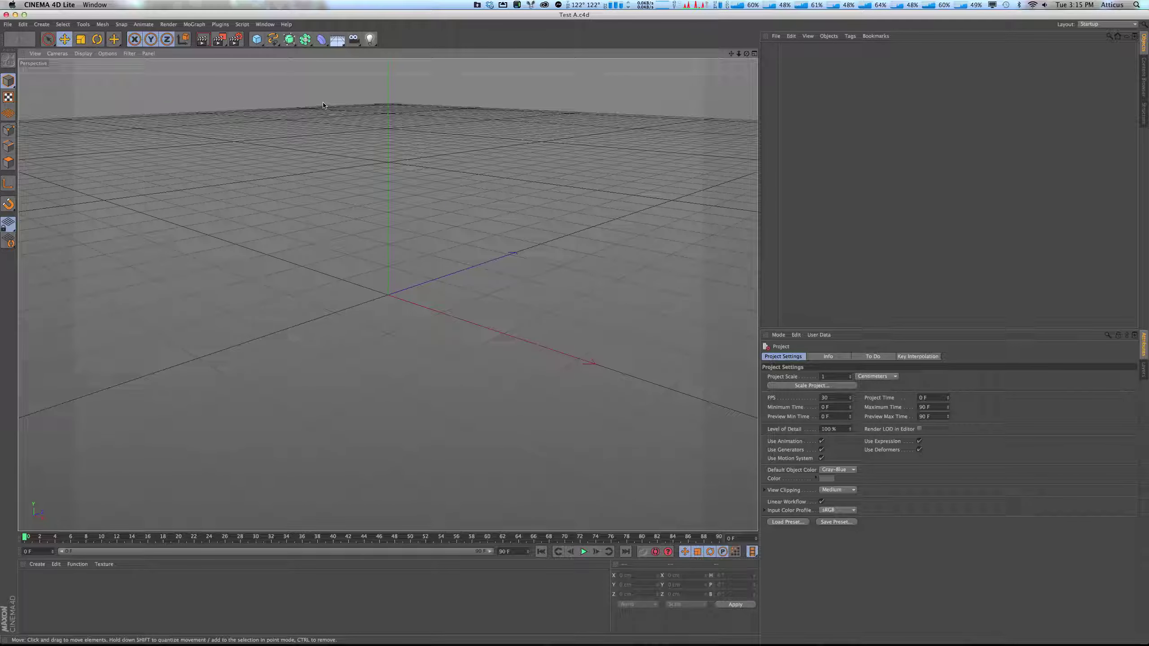
click(7, 24)
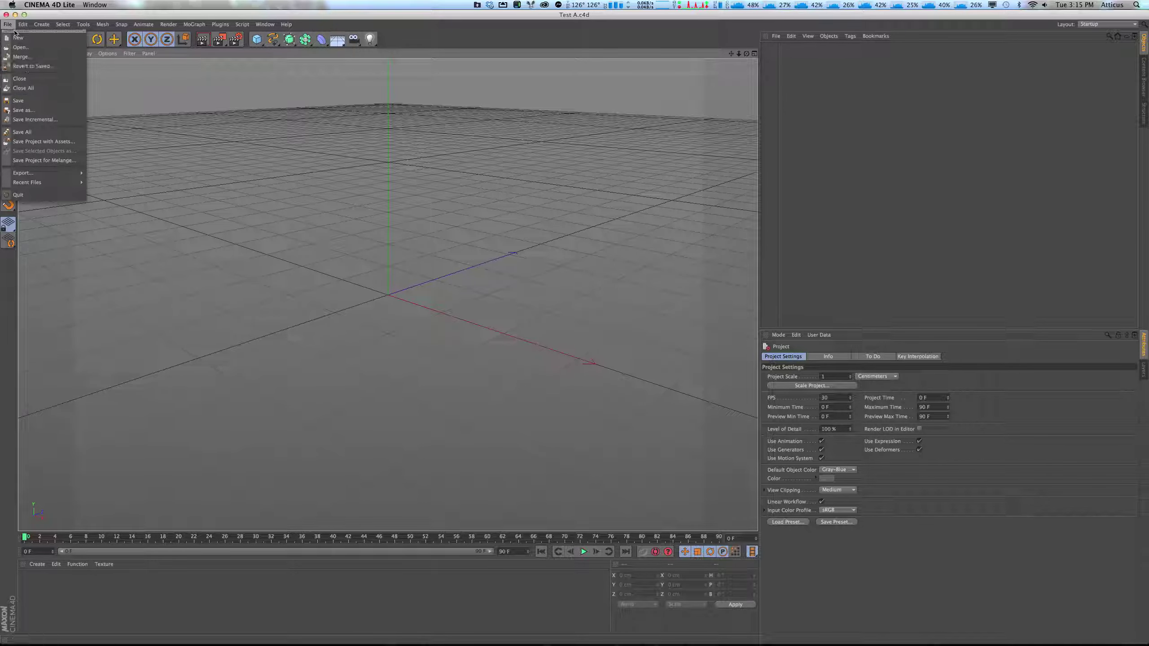
click(10, 25)
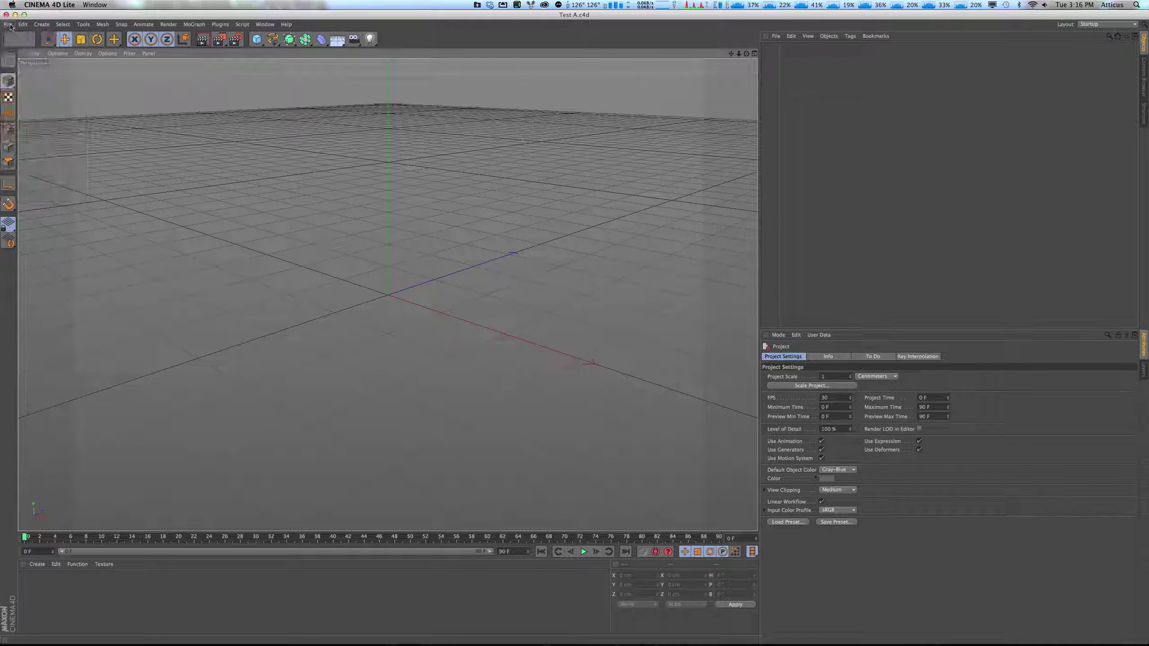
click(10, 25)
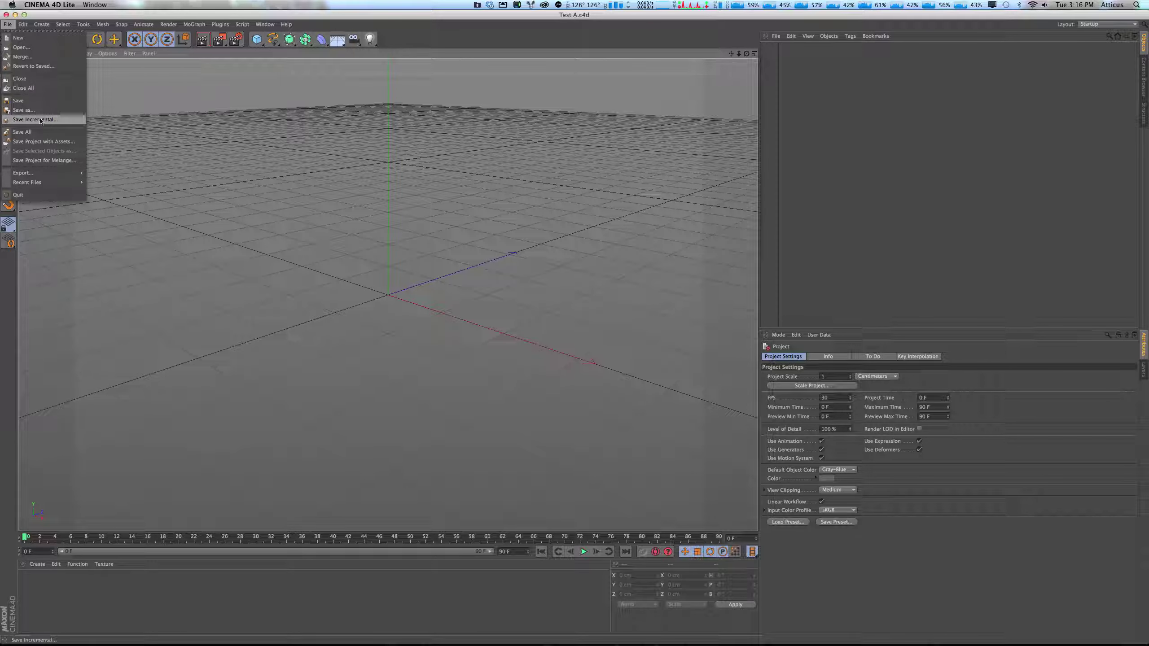
mouse_move(26, 26)
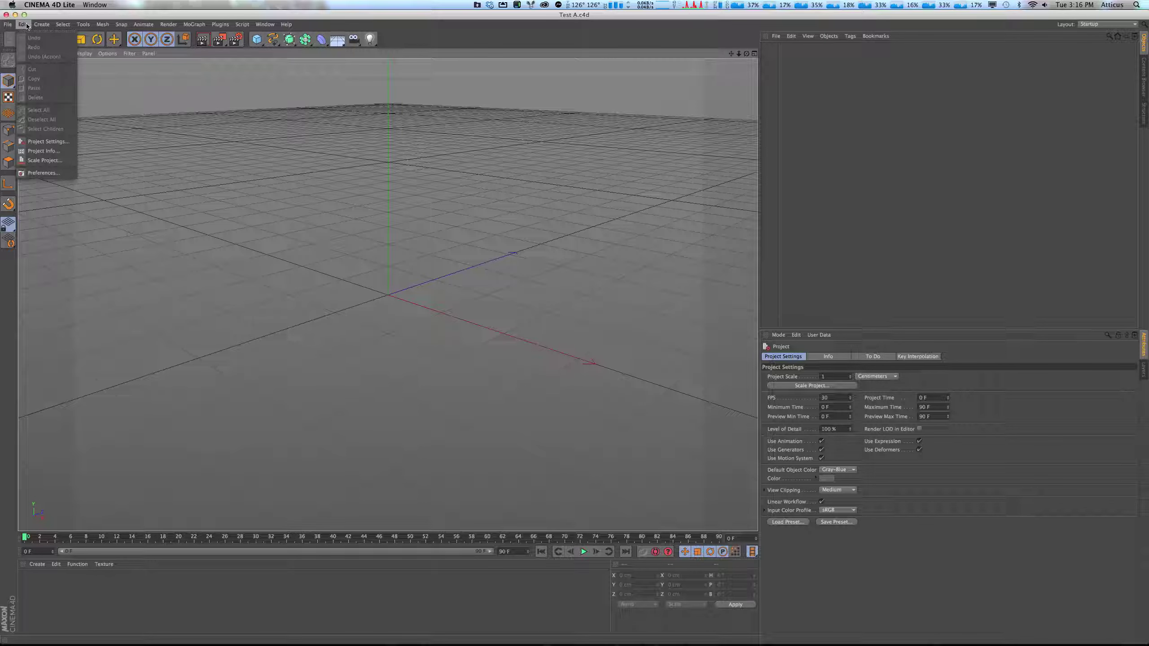
click(26, 25)
Add a Cube primitive to the empty Test A scene.
click(41, 25)
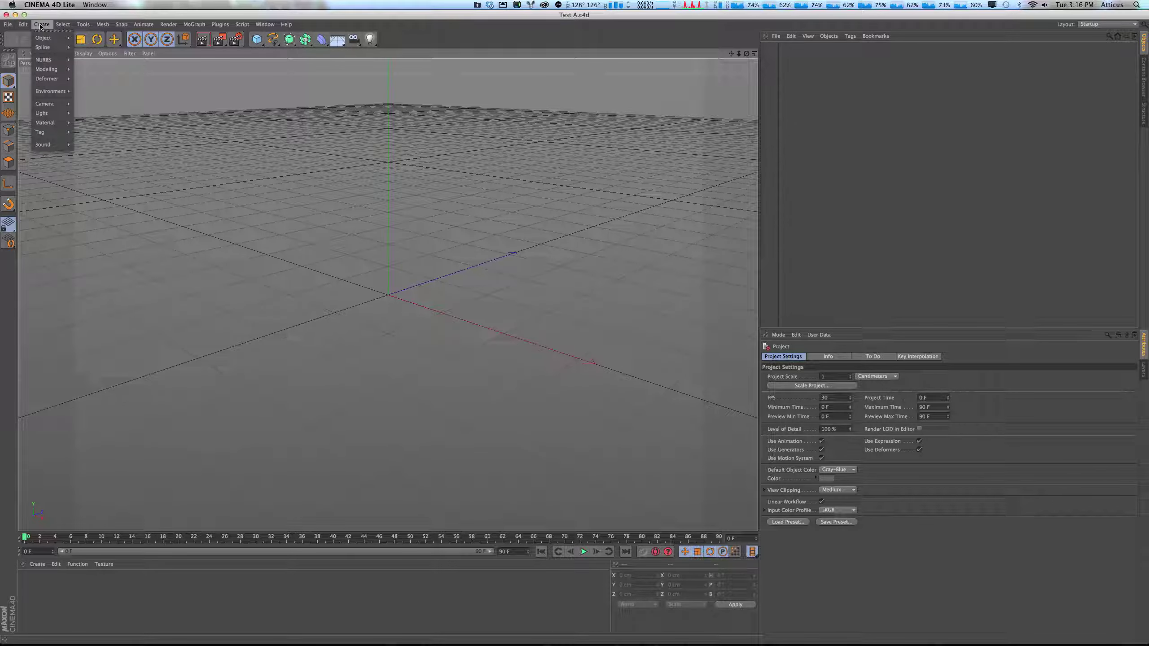
mouse_move(48, 40)
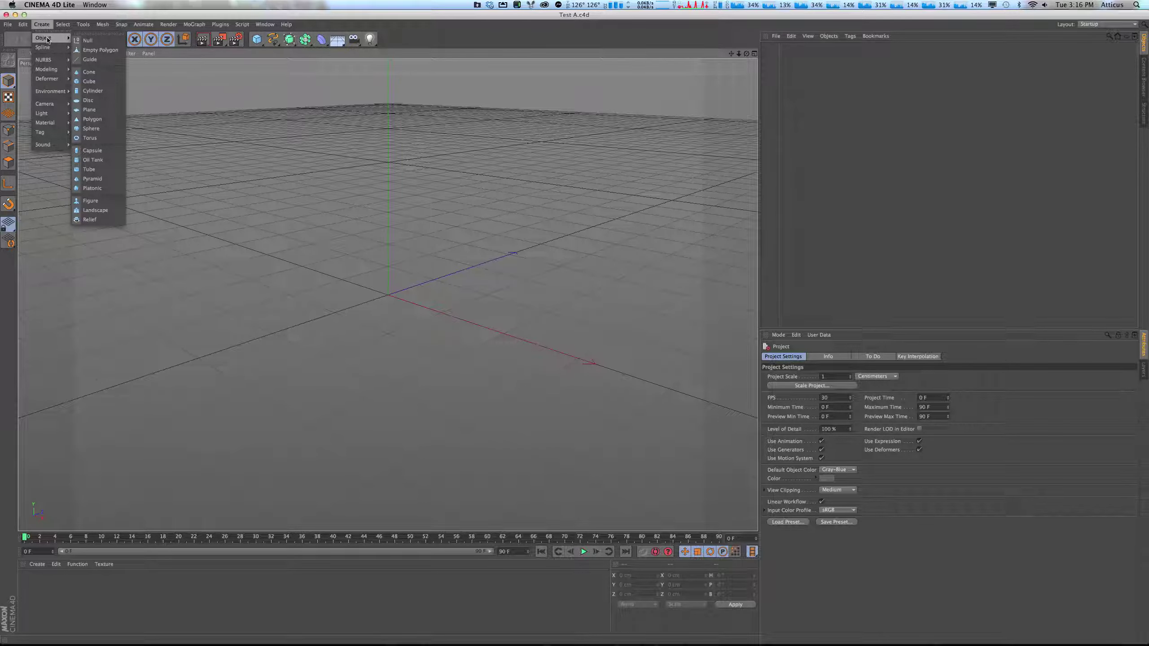
click(90, 82)
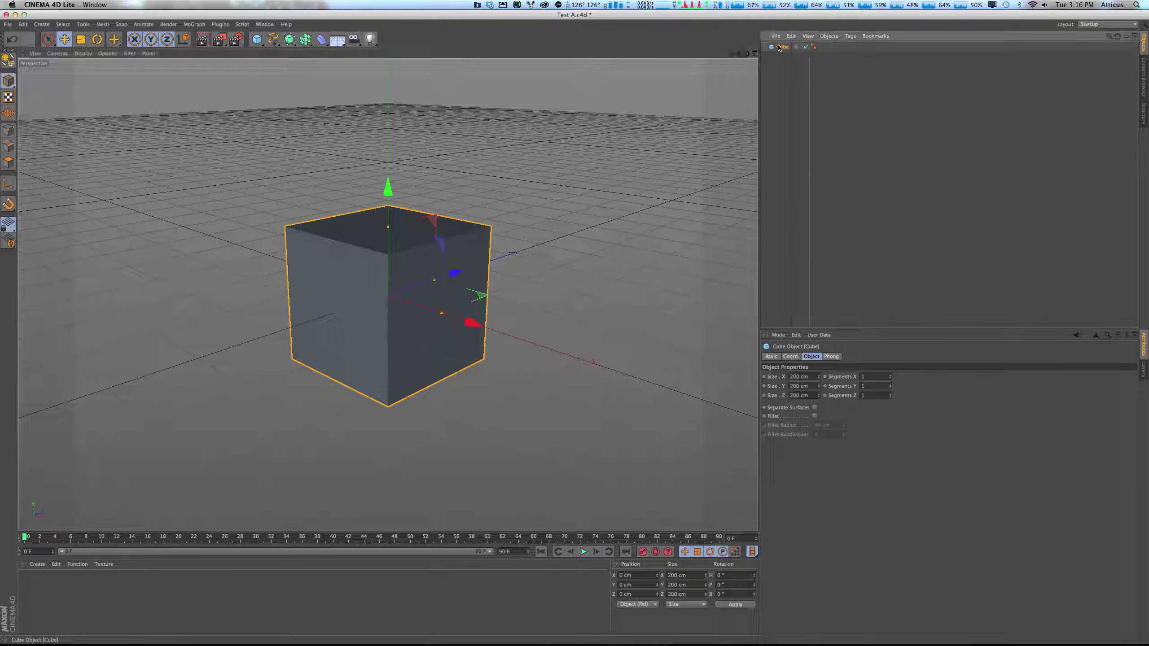
Add a MoGraph Fracture object and nest it as a child of the Cube.
click(169, 24)
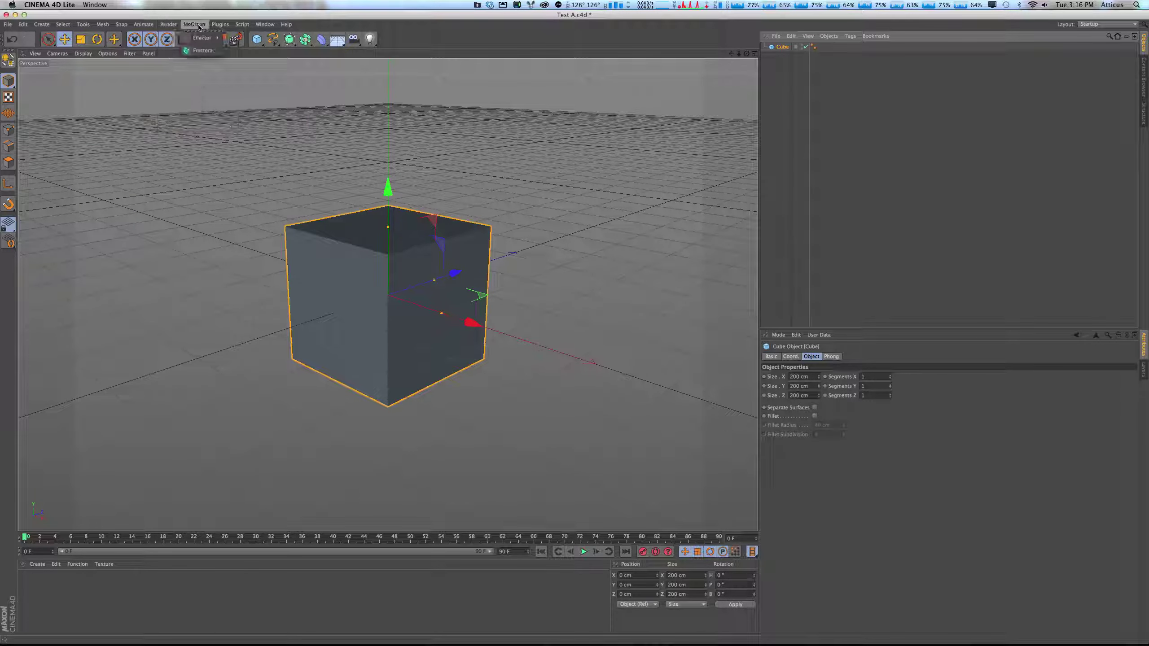
click(203, 51)
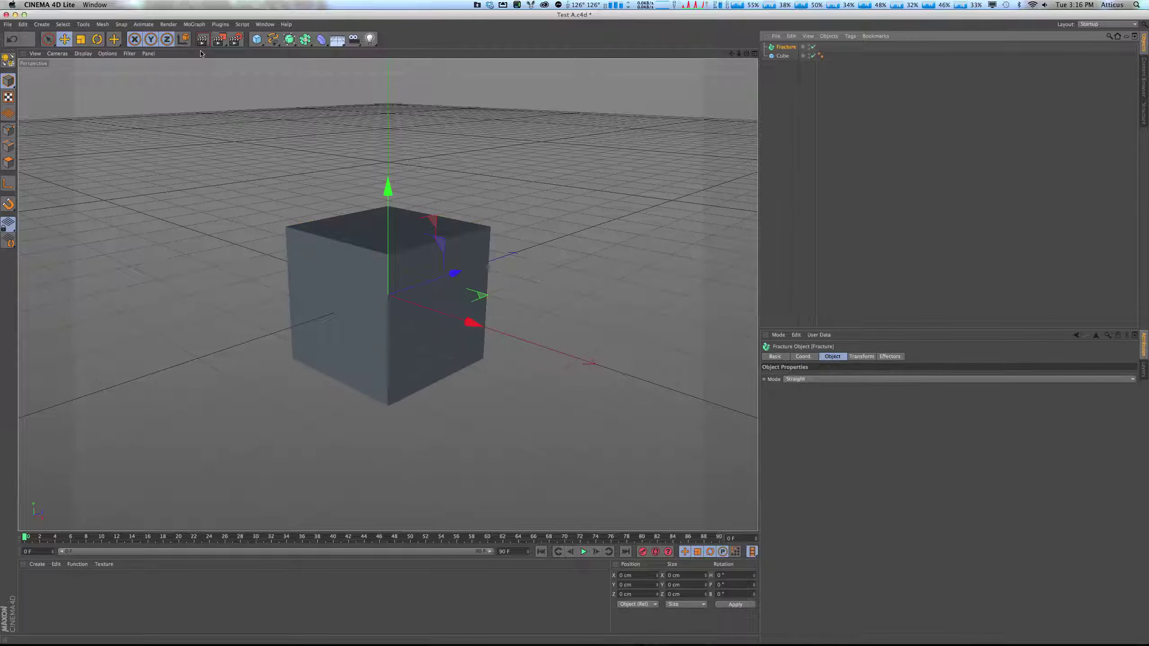
drag(783, 57, 784, 58)
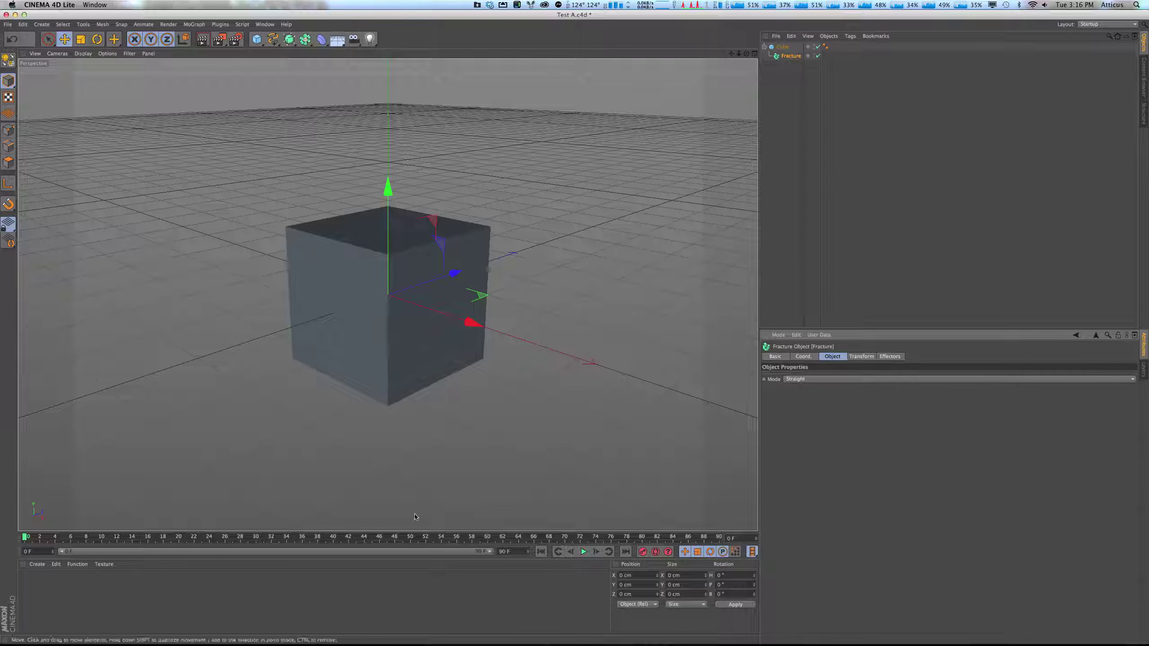
click(26, 538)
drag(27, 539, 0, 549)
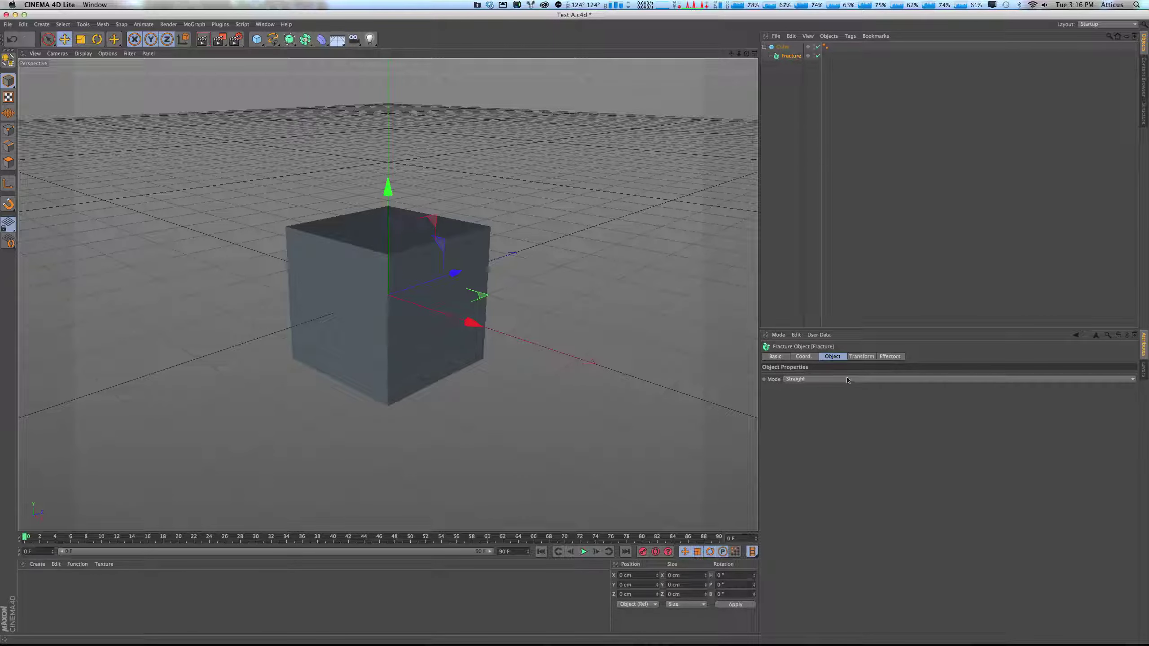
Go through the Fracture object's attribute categories and set its transform Weight to about 82%.
click(784, 358)
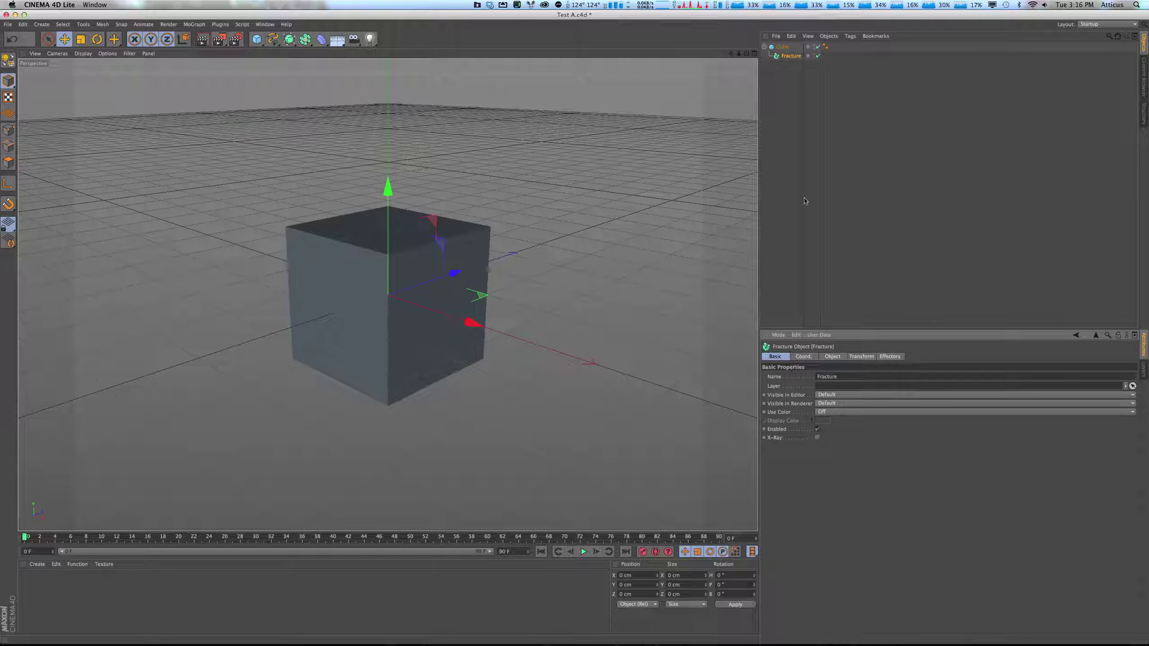
click(804, 357)
click(829, 356)
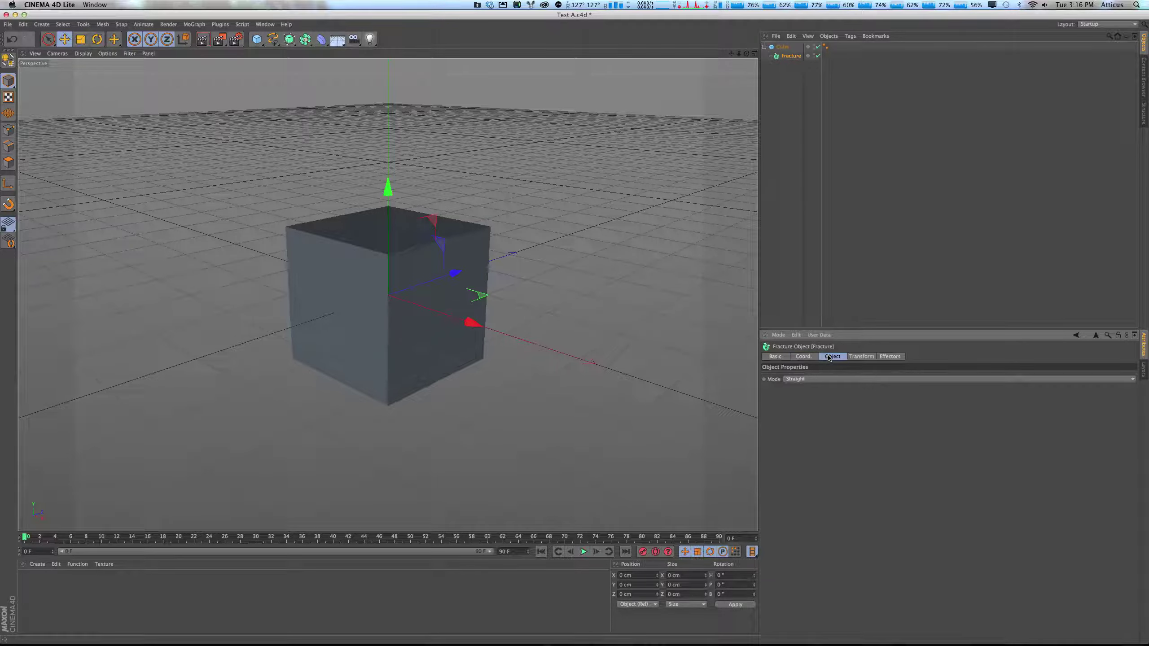
click(853, 358)
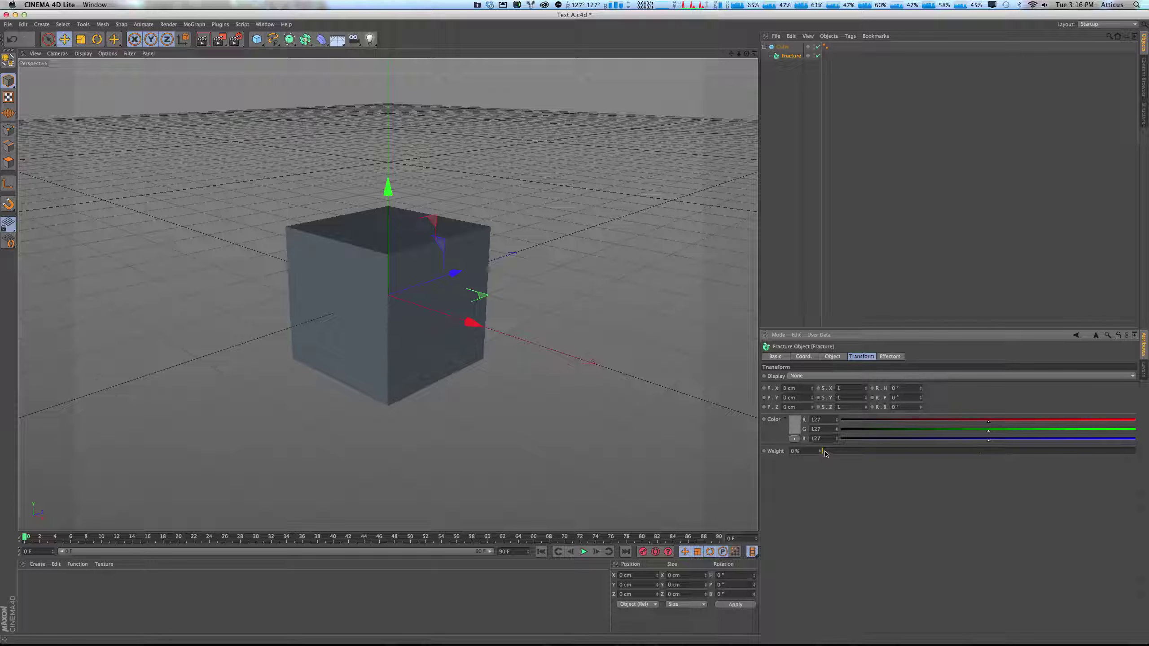
drag(824, 453, 1079, 455)
click(888, 356)
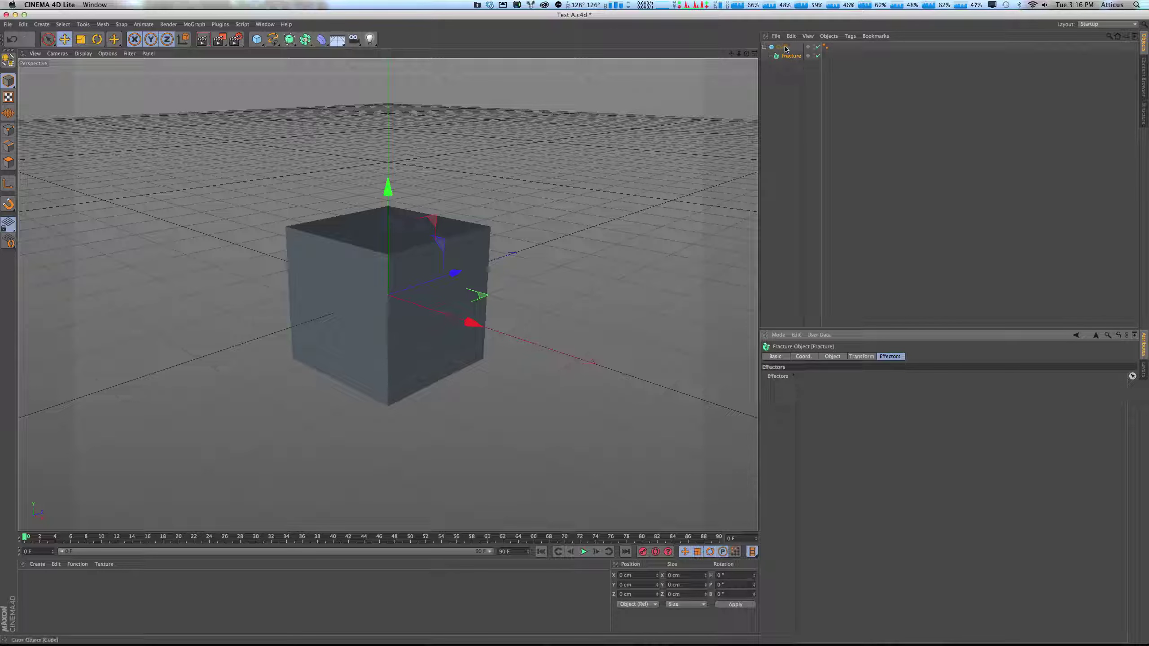
Nest the Cube under the Fracture object and set the Fracture's transform Weight to about 35%.
click(787, 162)
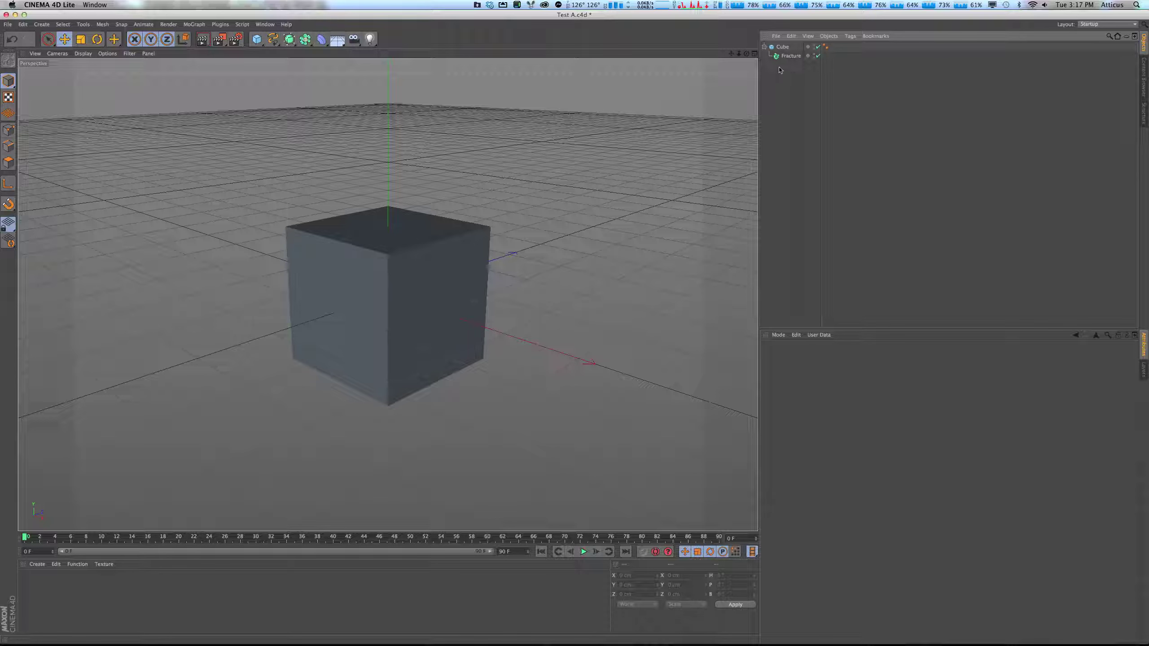
mouse_move(788, 56)
mouse_down()
mouse_move(772, 67)
mouse_move(787, 55)
mouse_up()
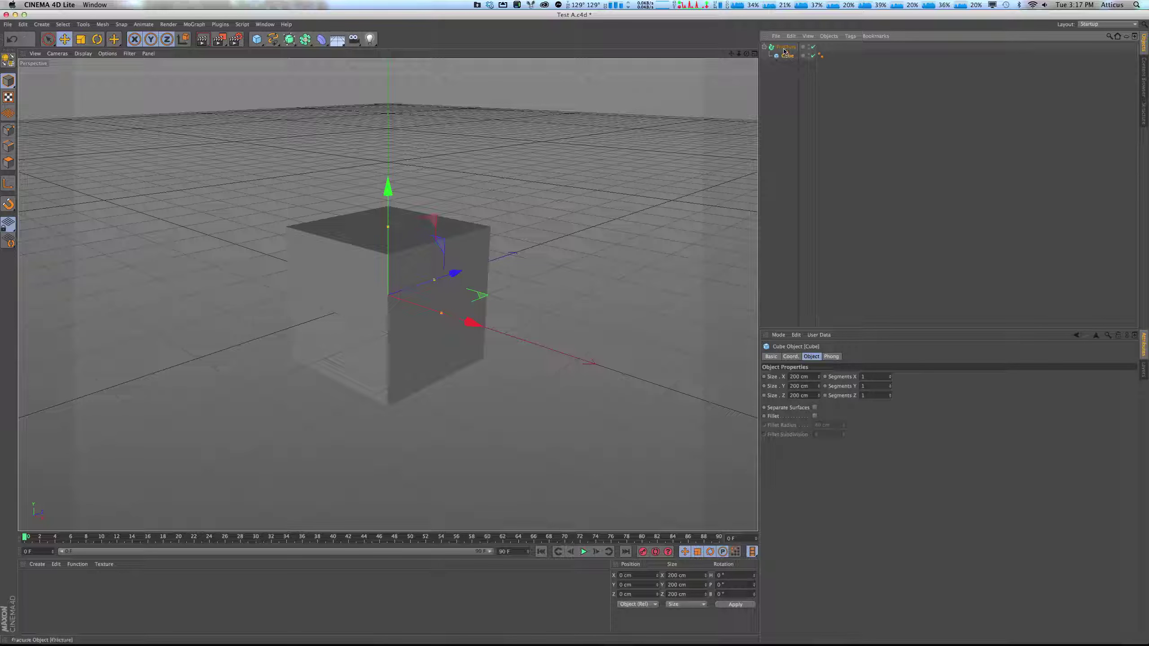
click(785, 47)
click(860, 357)
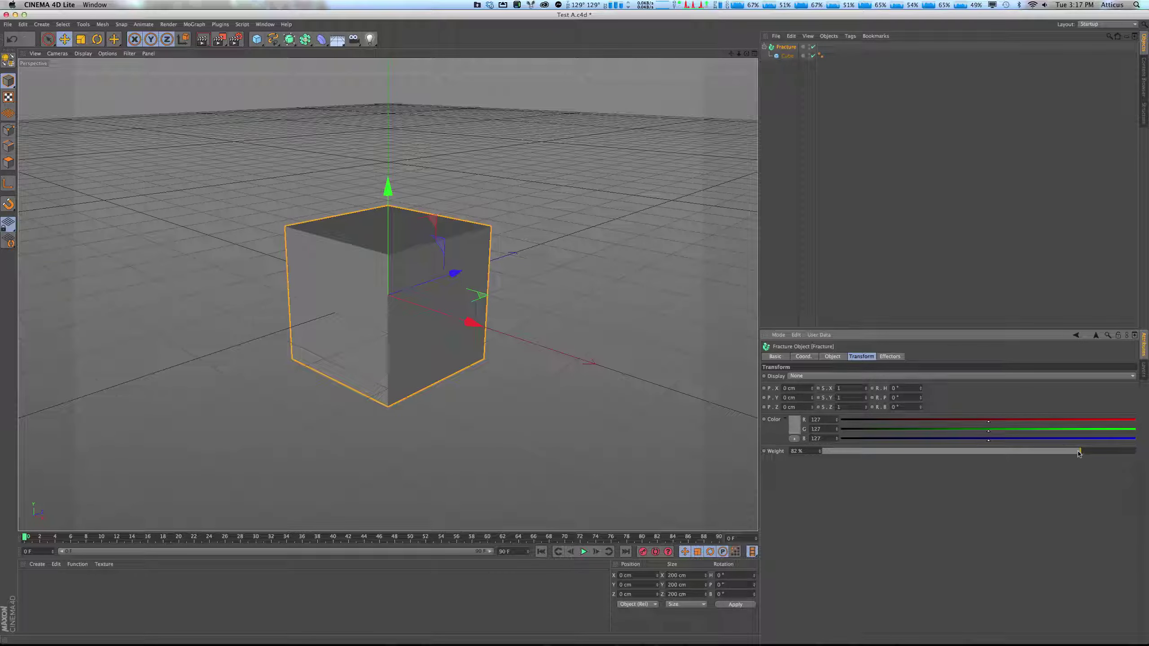
drag(1078, 454, 934, 456)
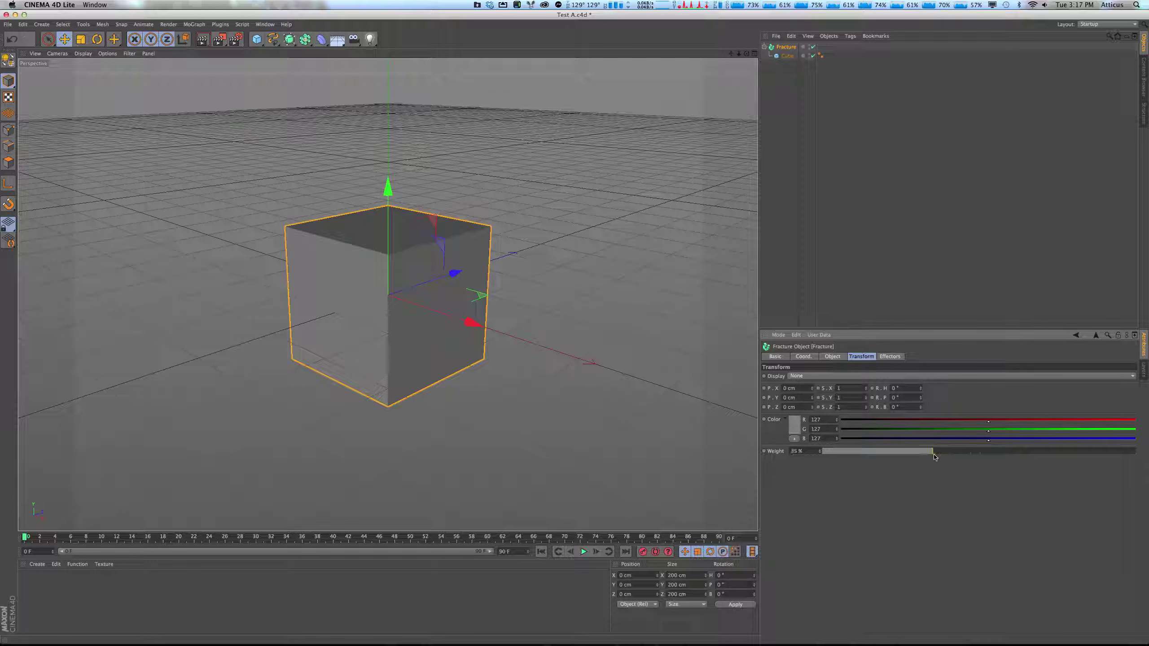
click(831, 357)
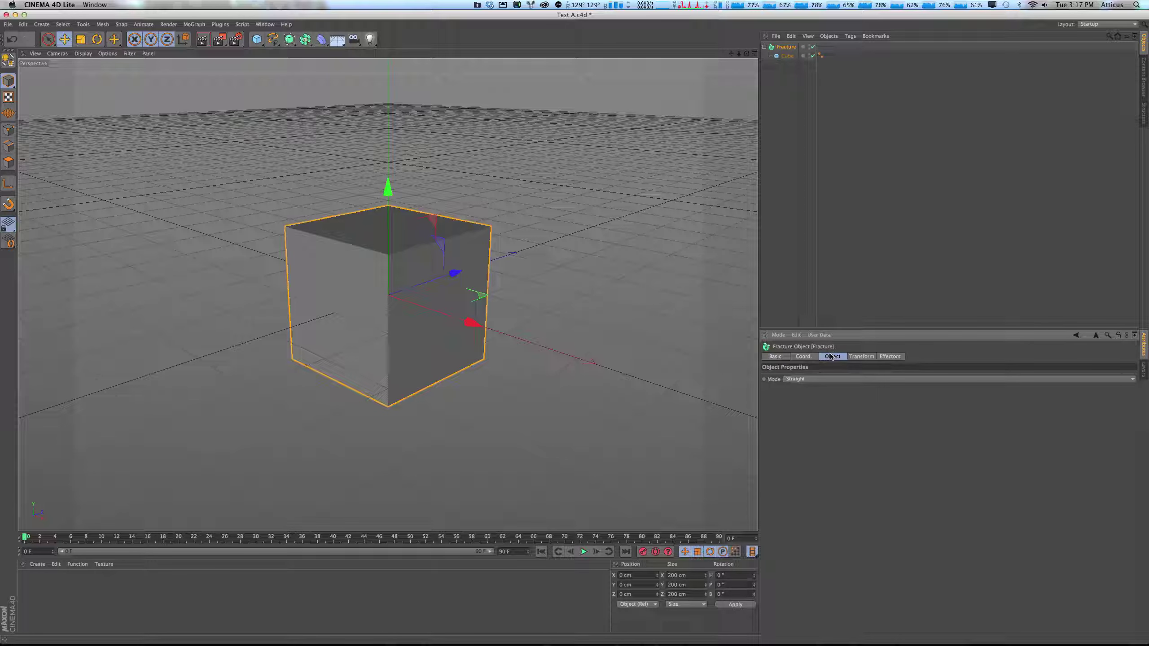